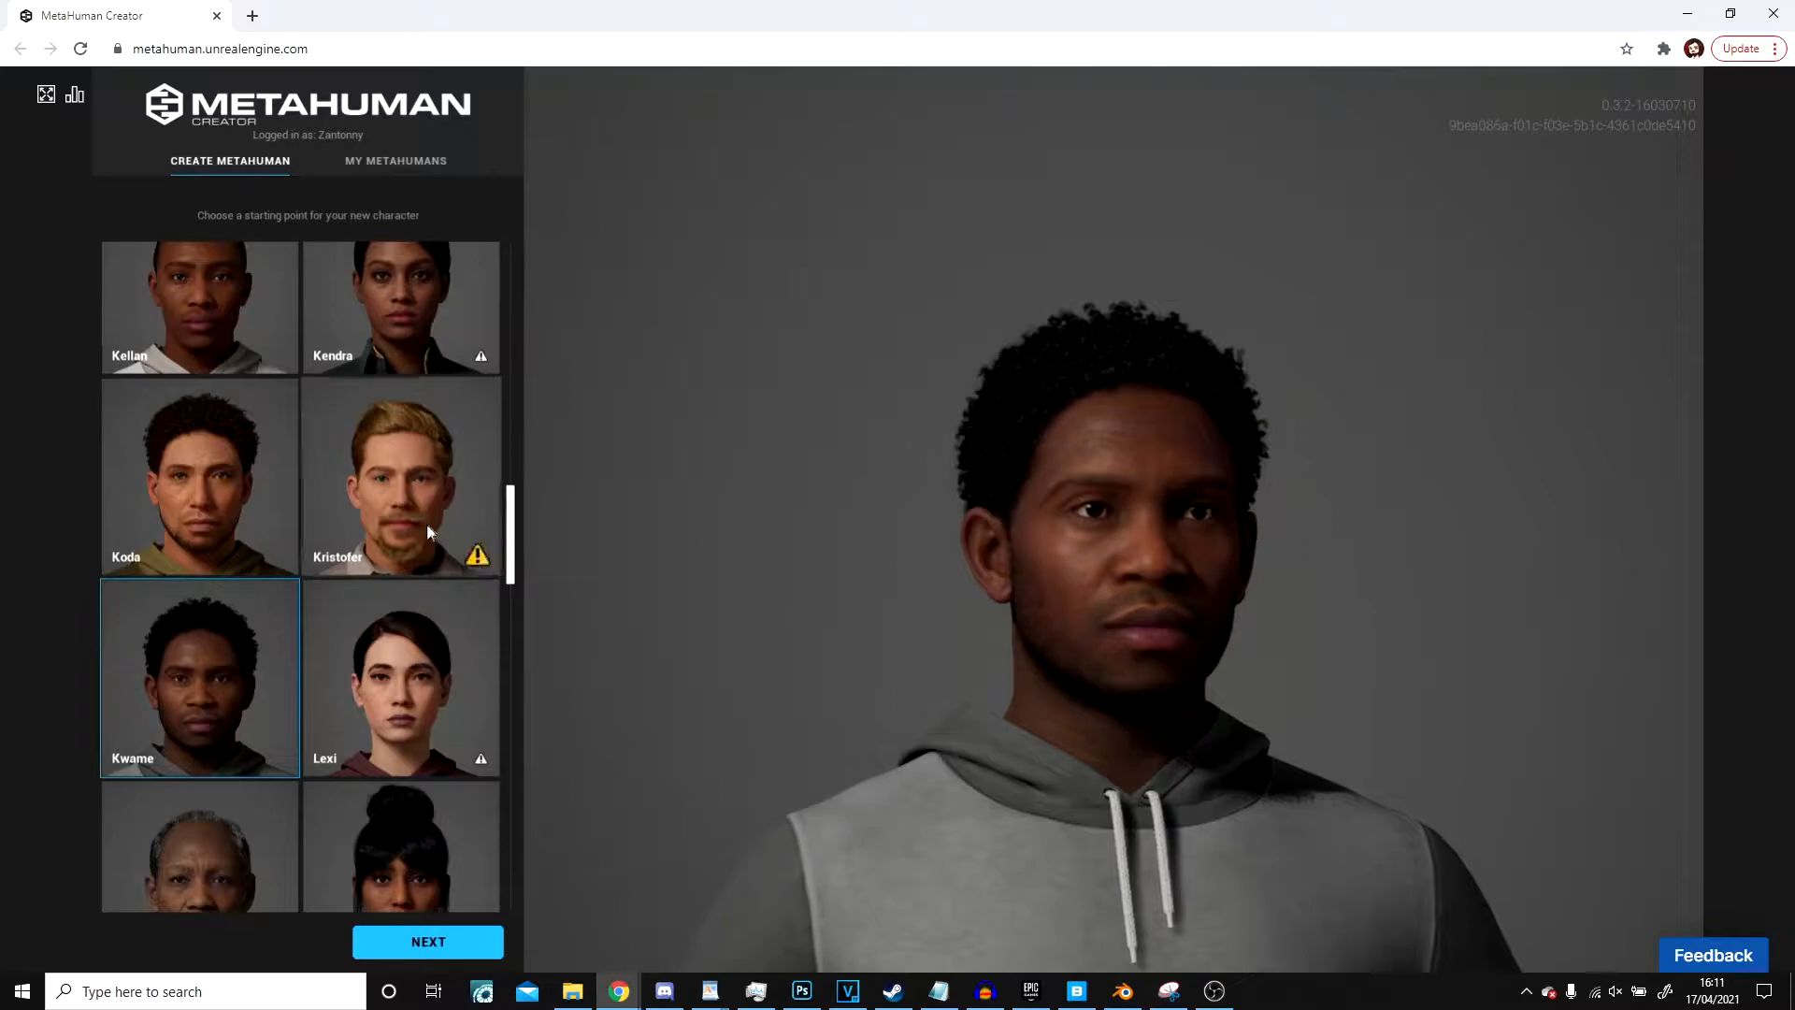
Step: Choose the Kristofer preset as the starting point for the new character
scroll(421, 542, up, 10)
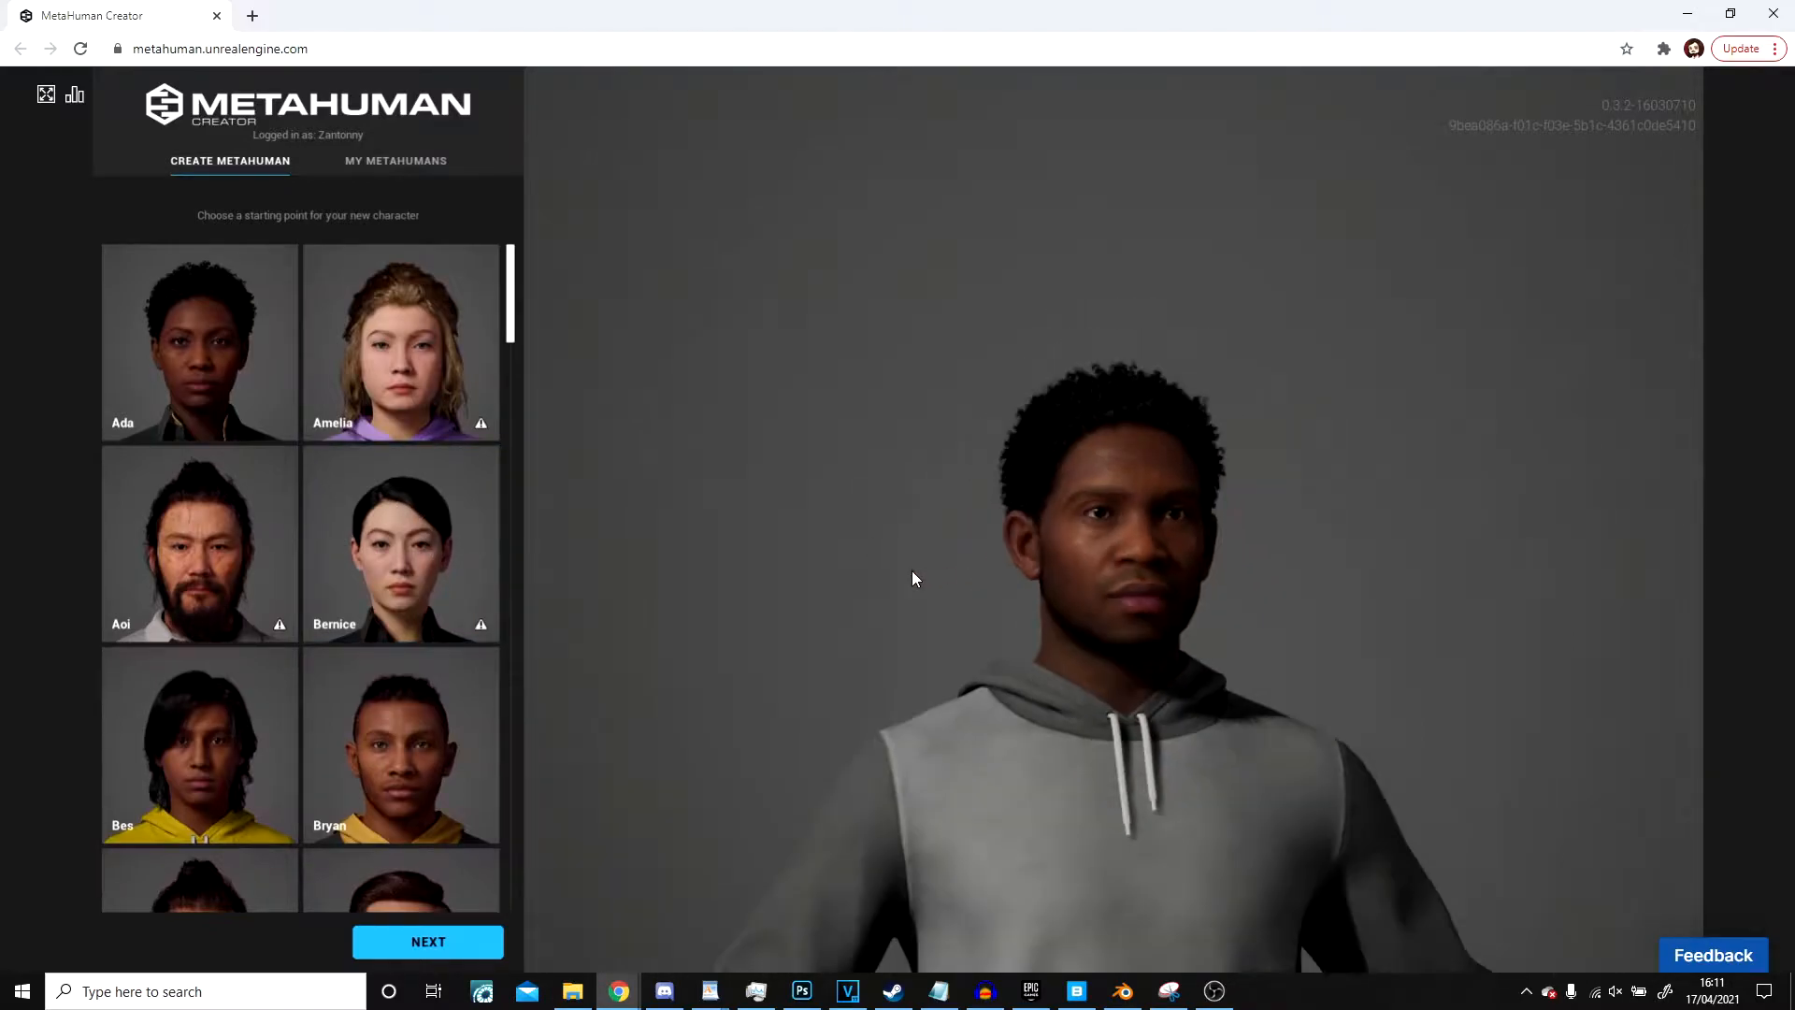
scroll(434, 569, down, 5)
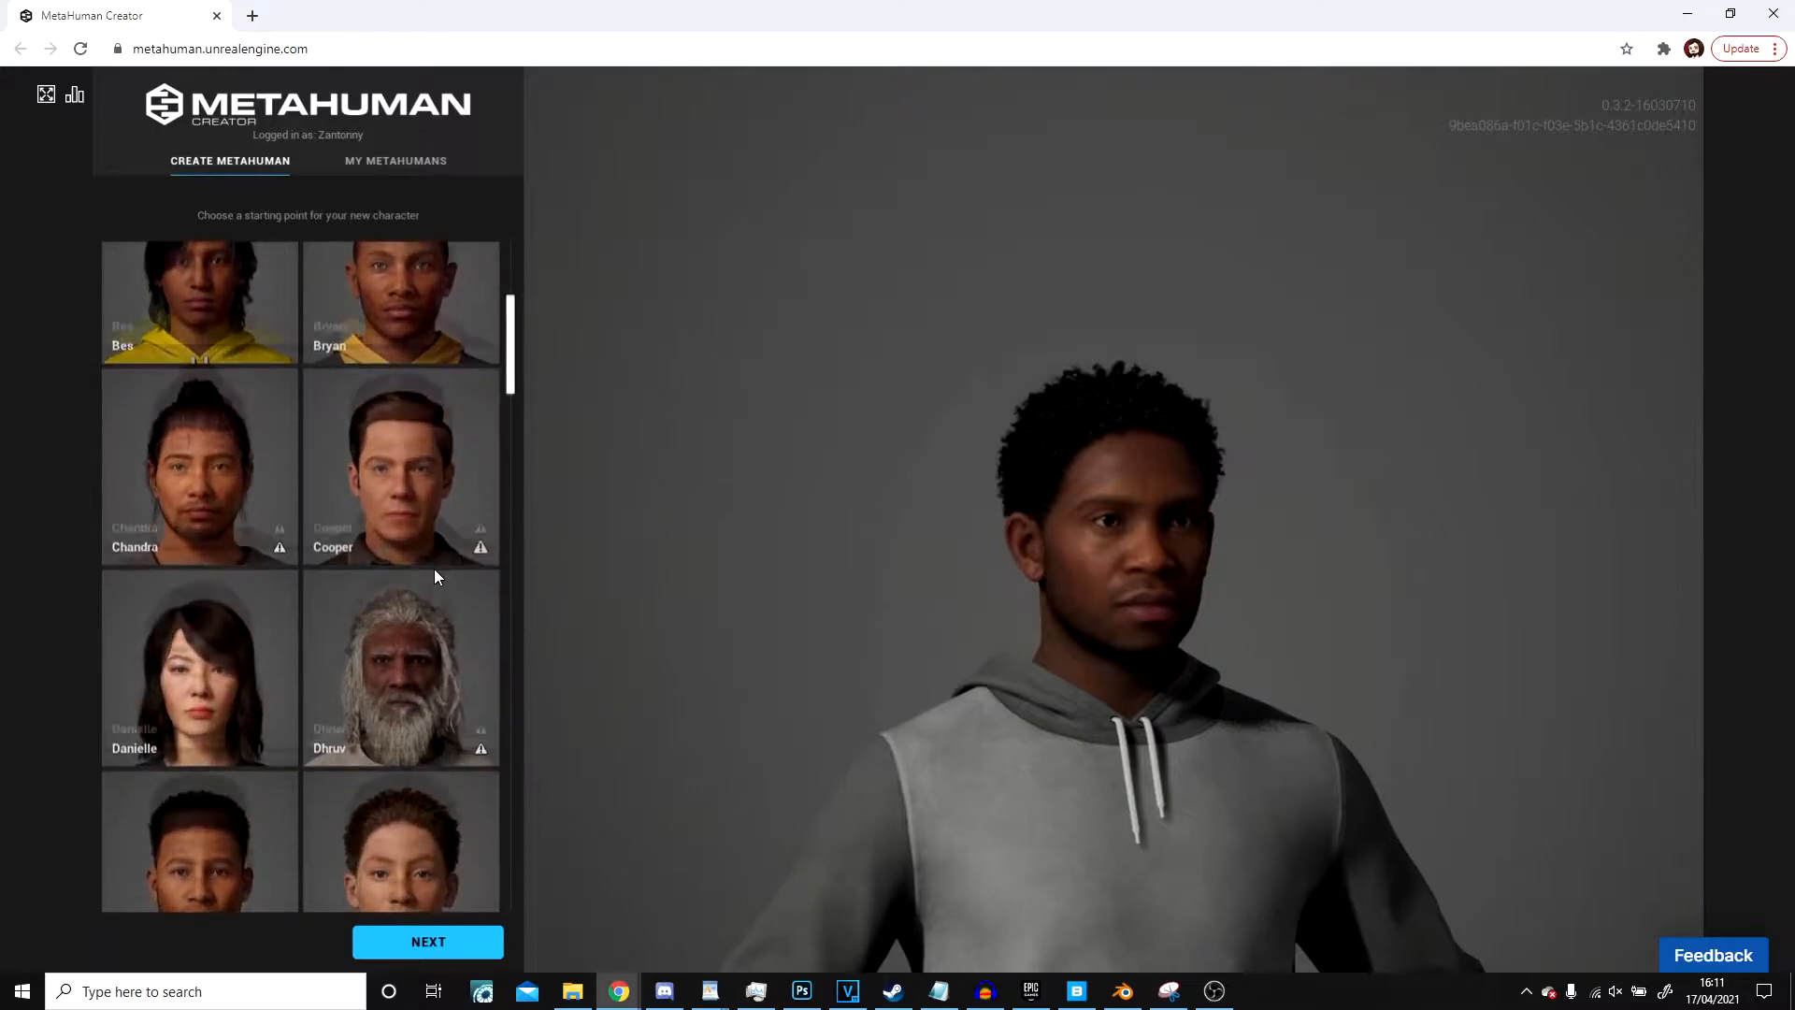
scroll(434, 569, down, 2)
scroll(471, 647, down, 5)
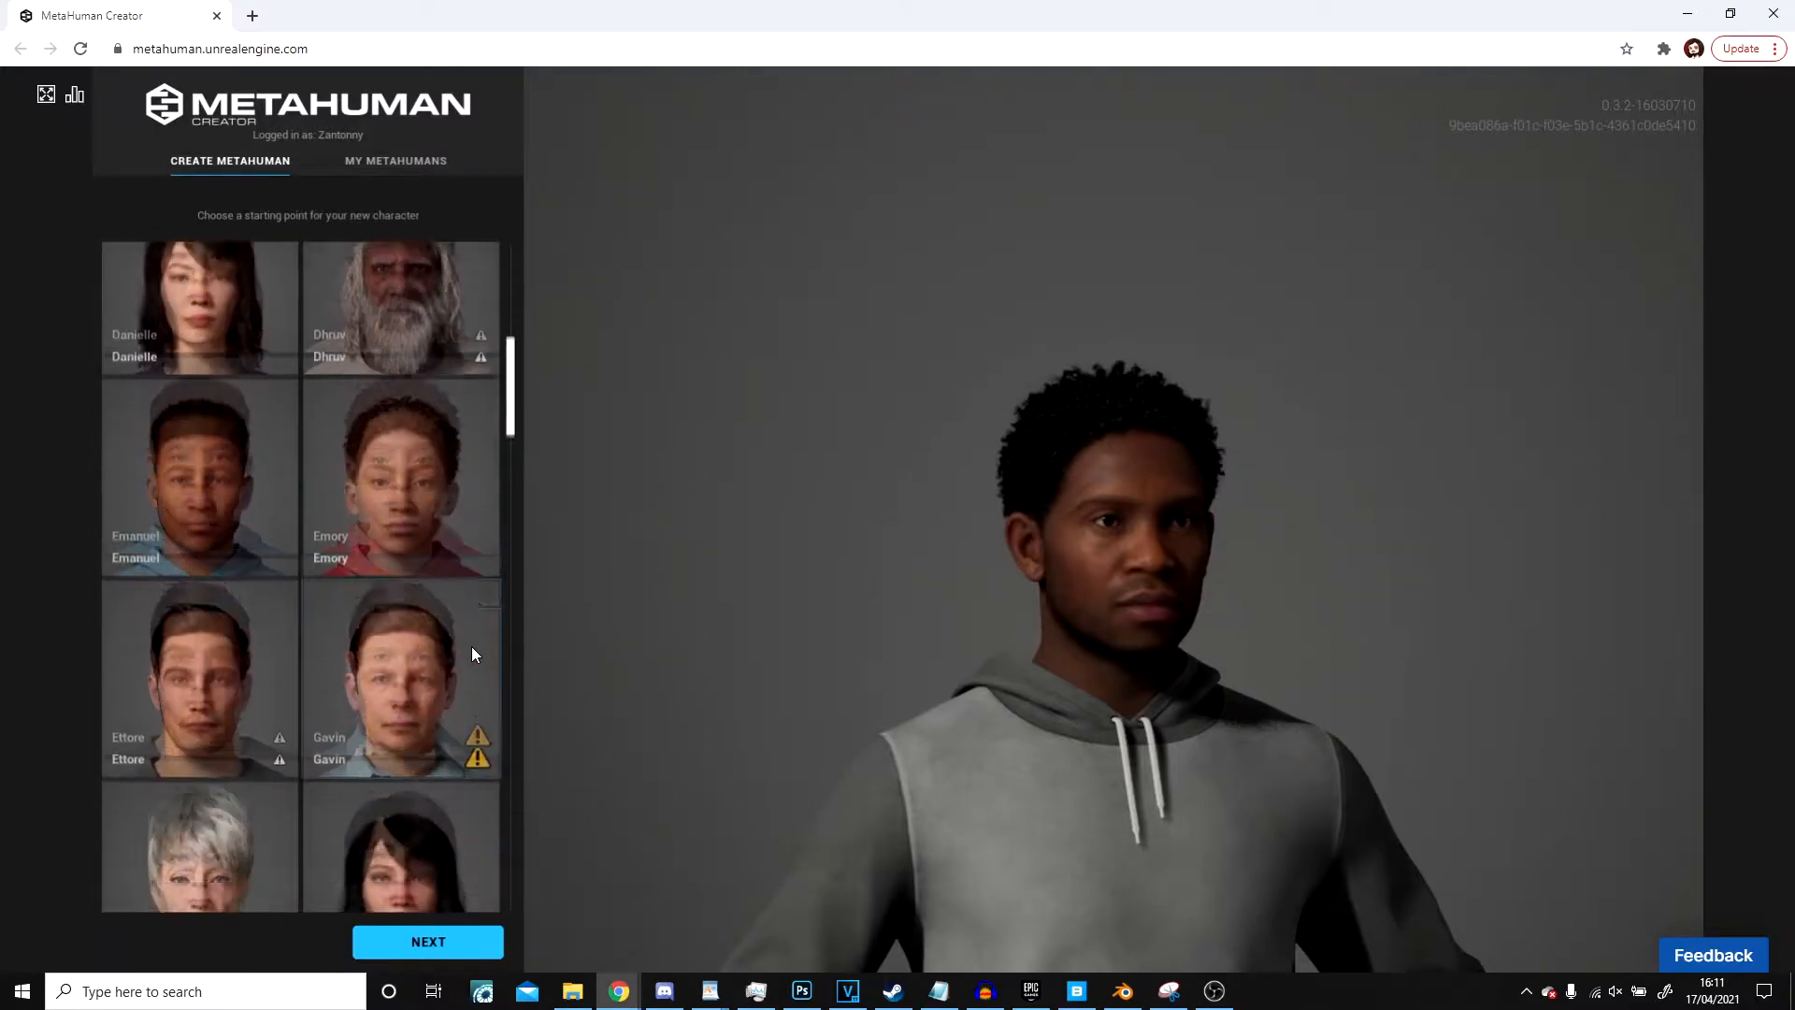
scroll(456, 647, down, 12)
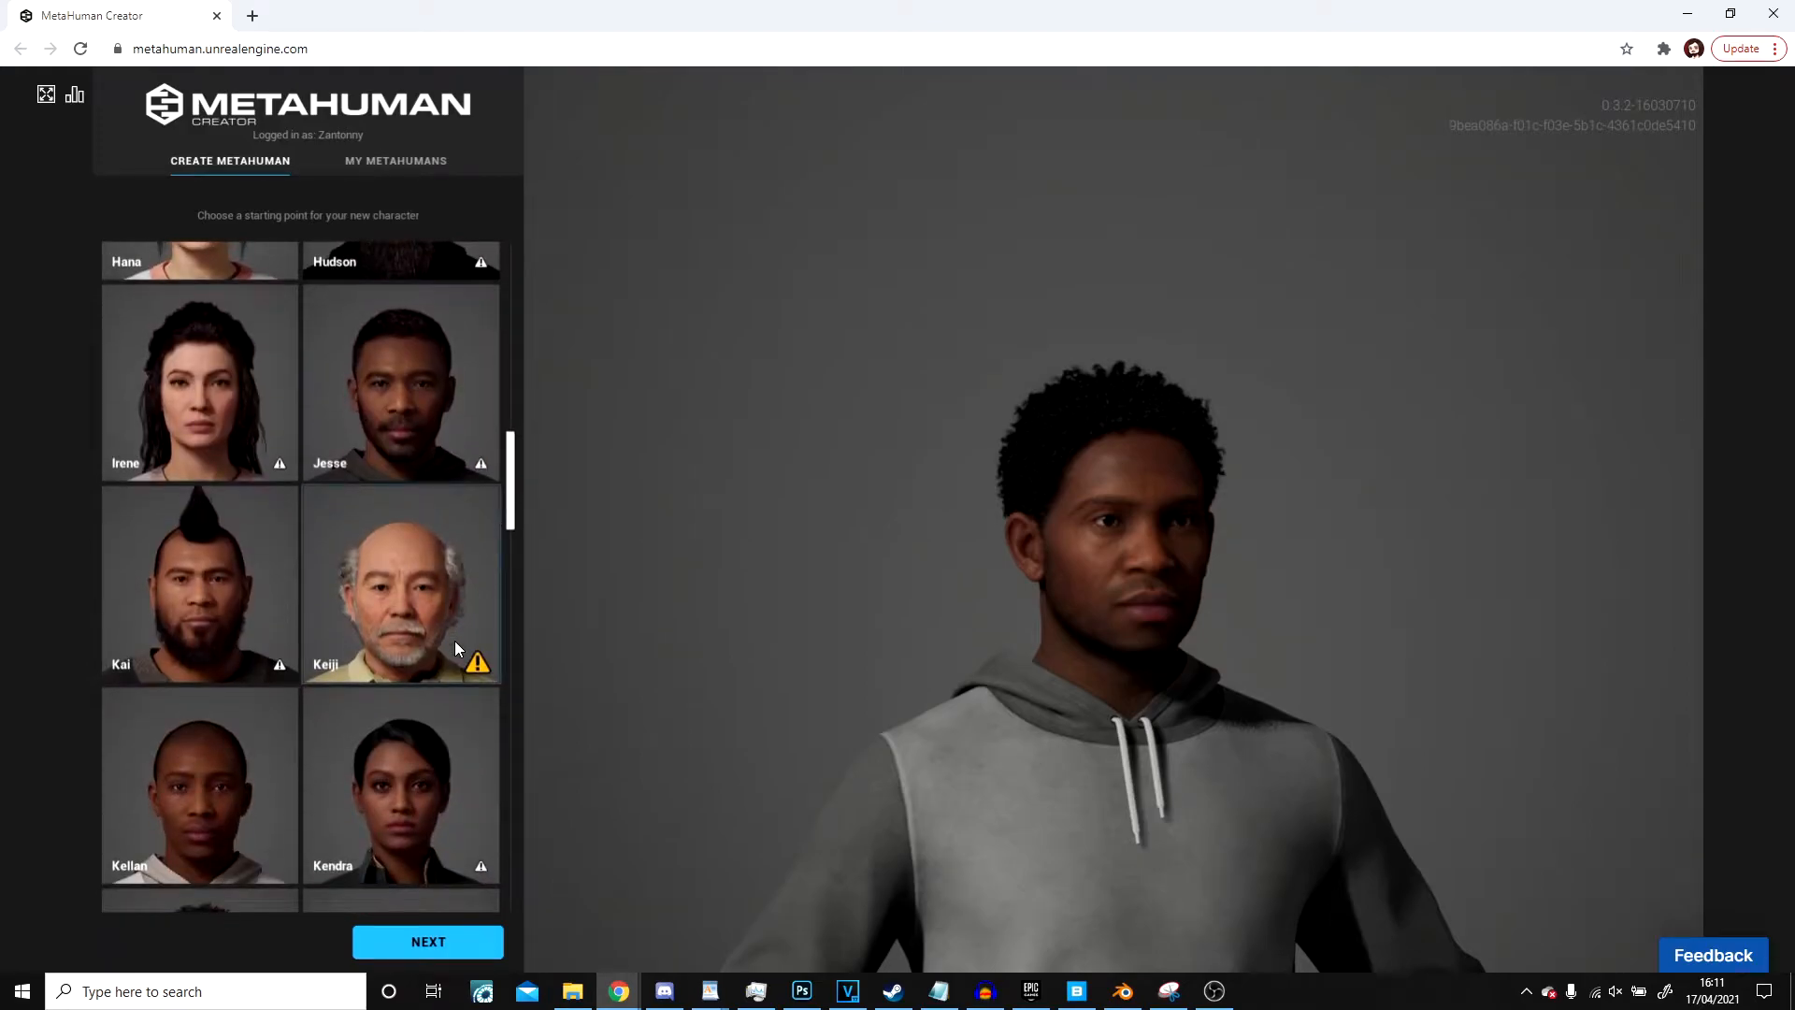
scroll(454, 642, down, 9)
click(421, 408)
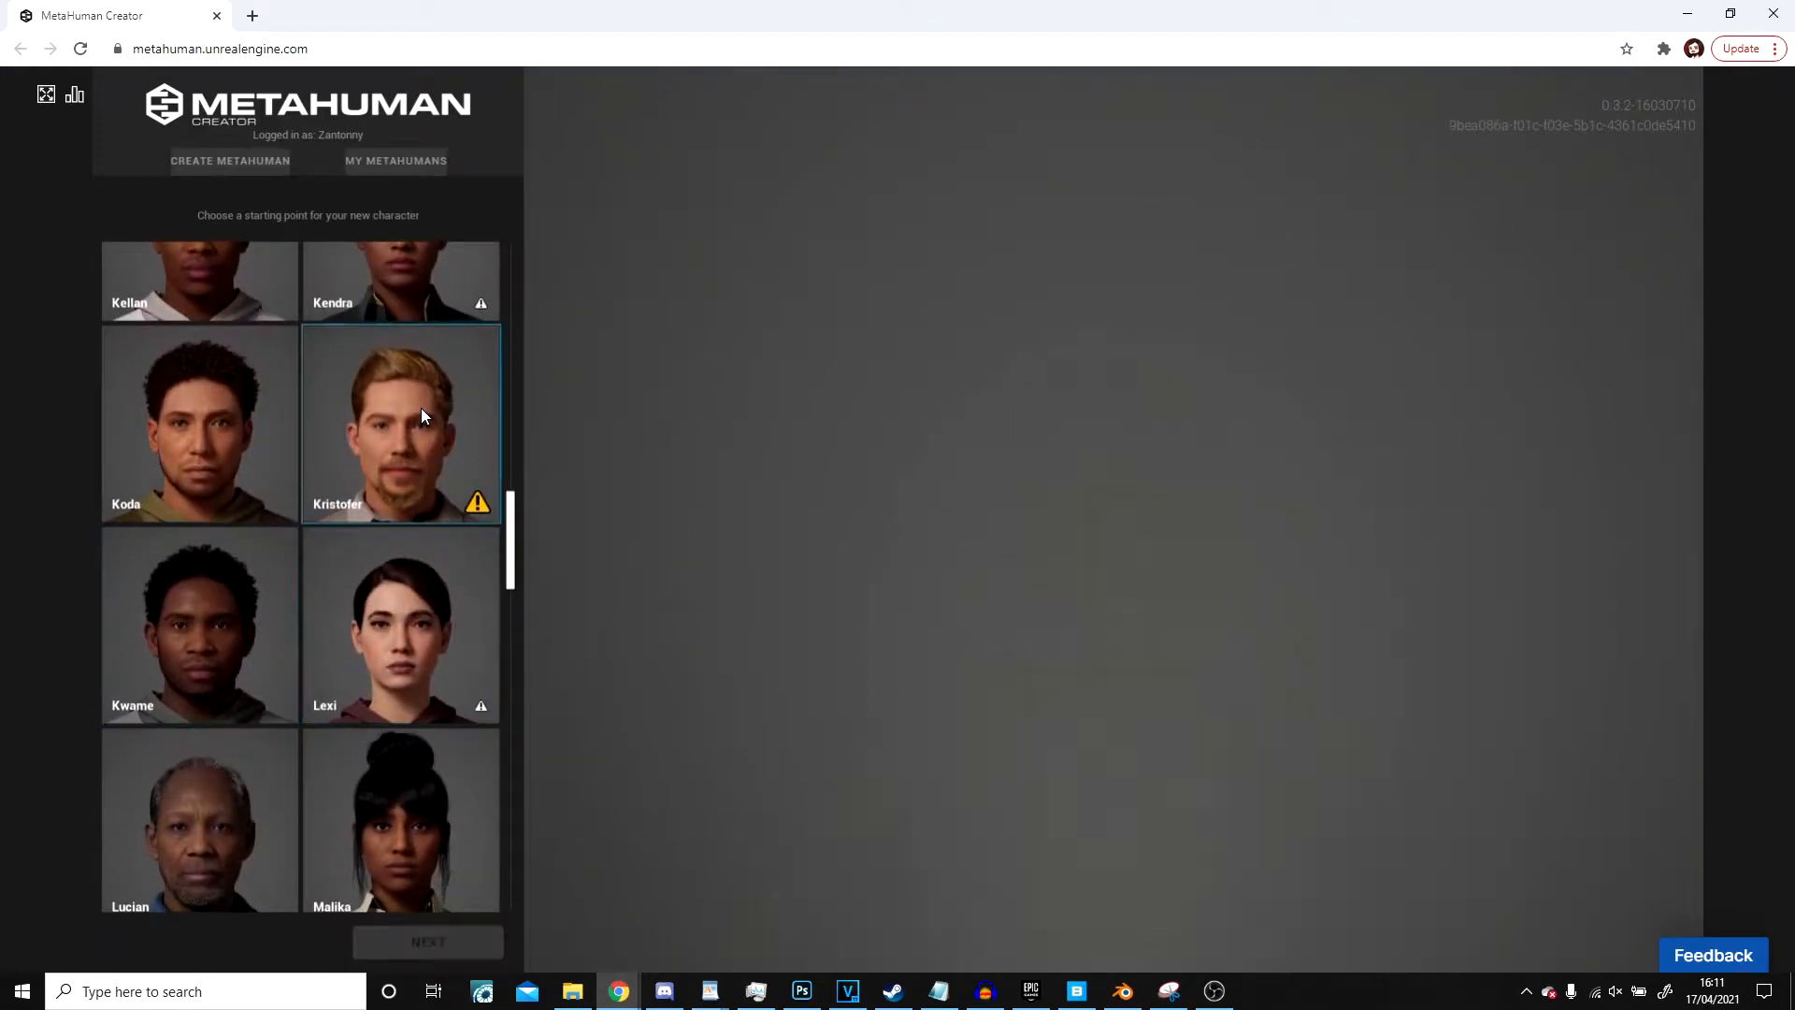
Step: Look through the other starting-point characters listed after Kristofer
scroll(266, 575, down, 7)
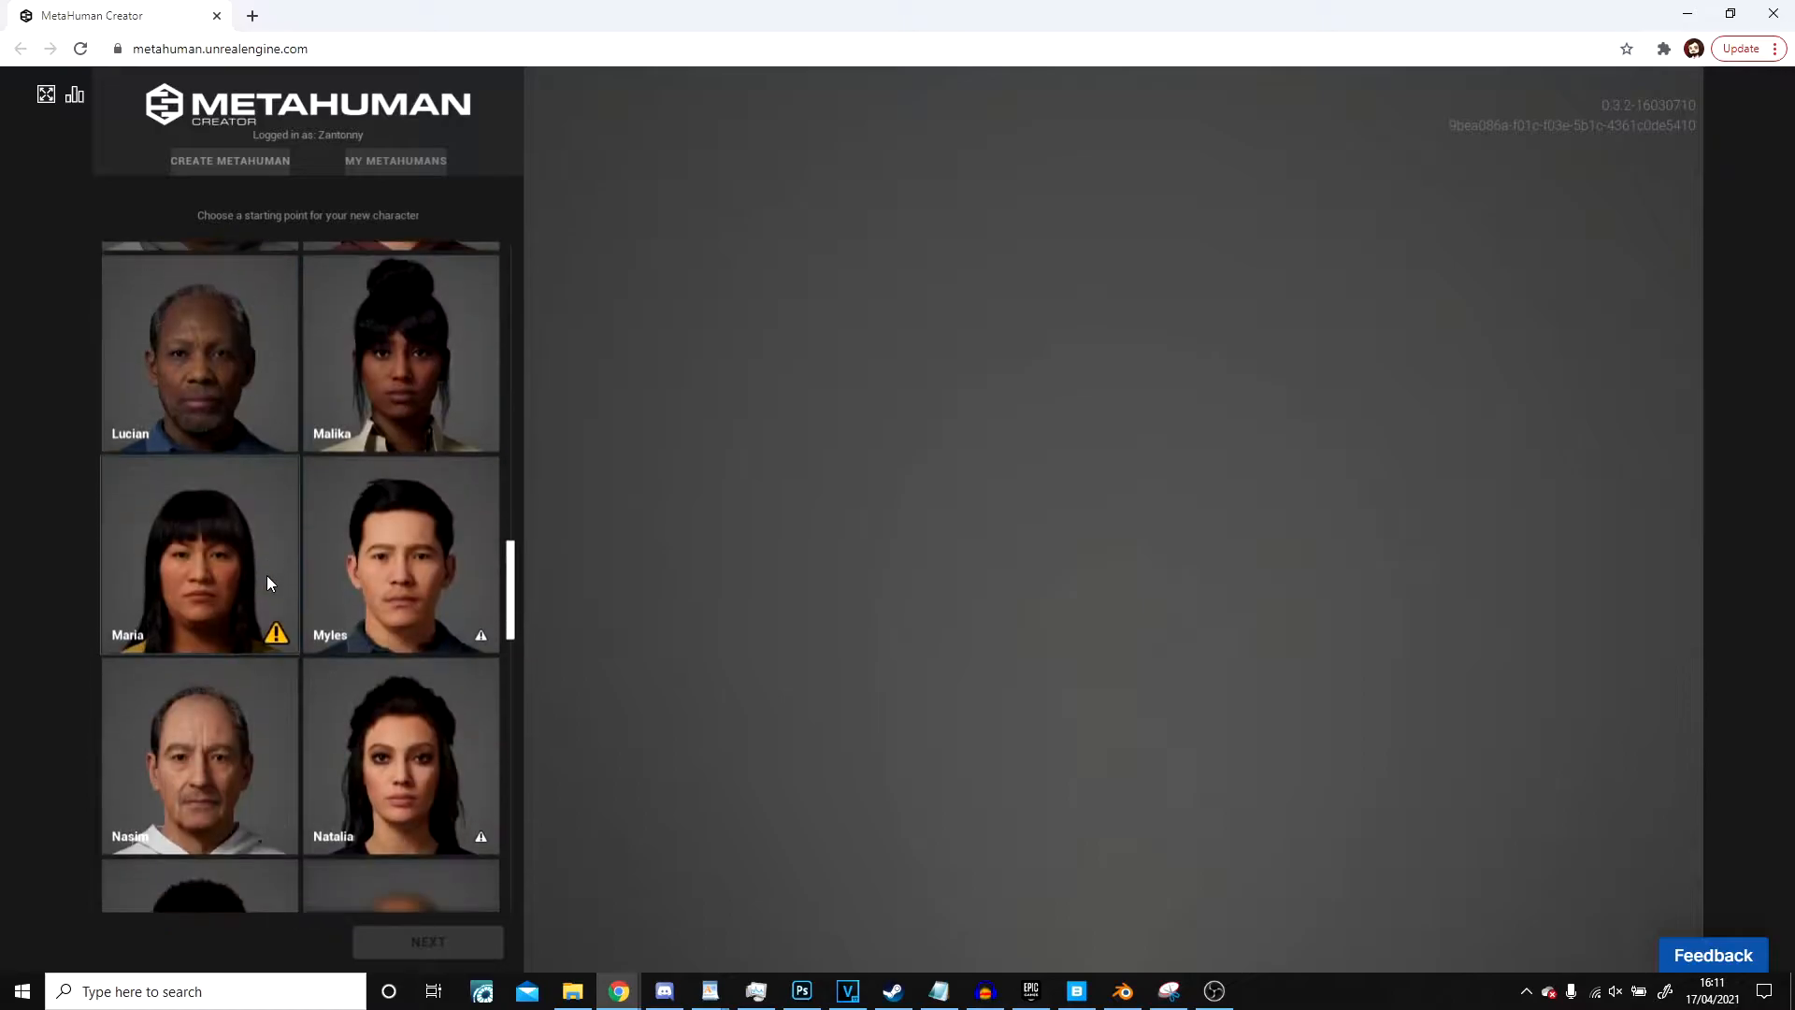
scroll(360, 692, down, 11)
scroll(344, 707, up, 4)
scroll(344, 708, up, 15)
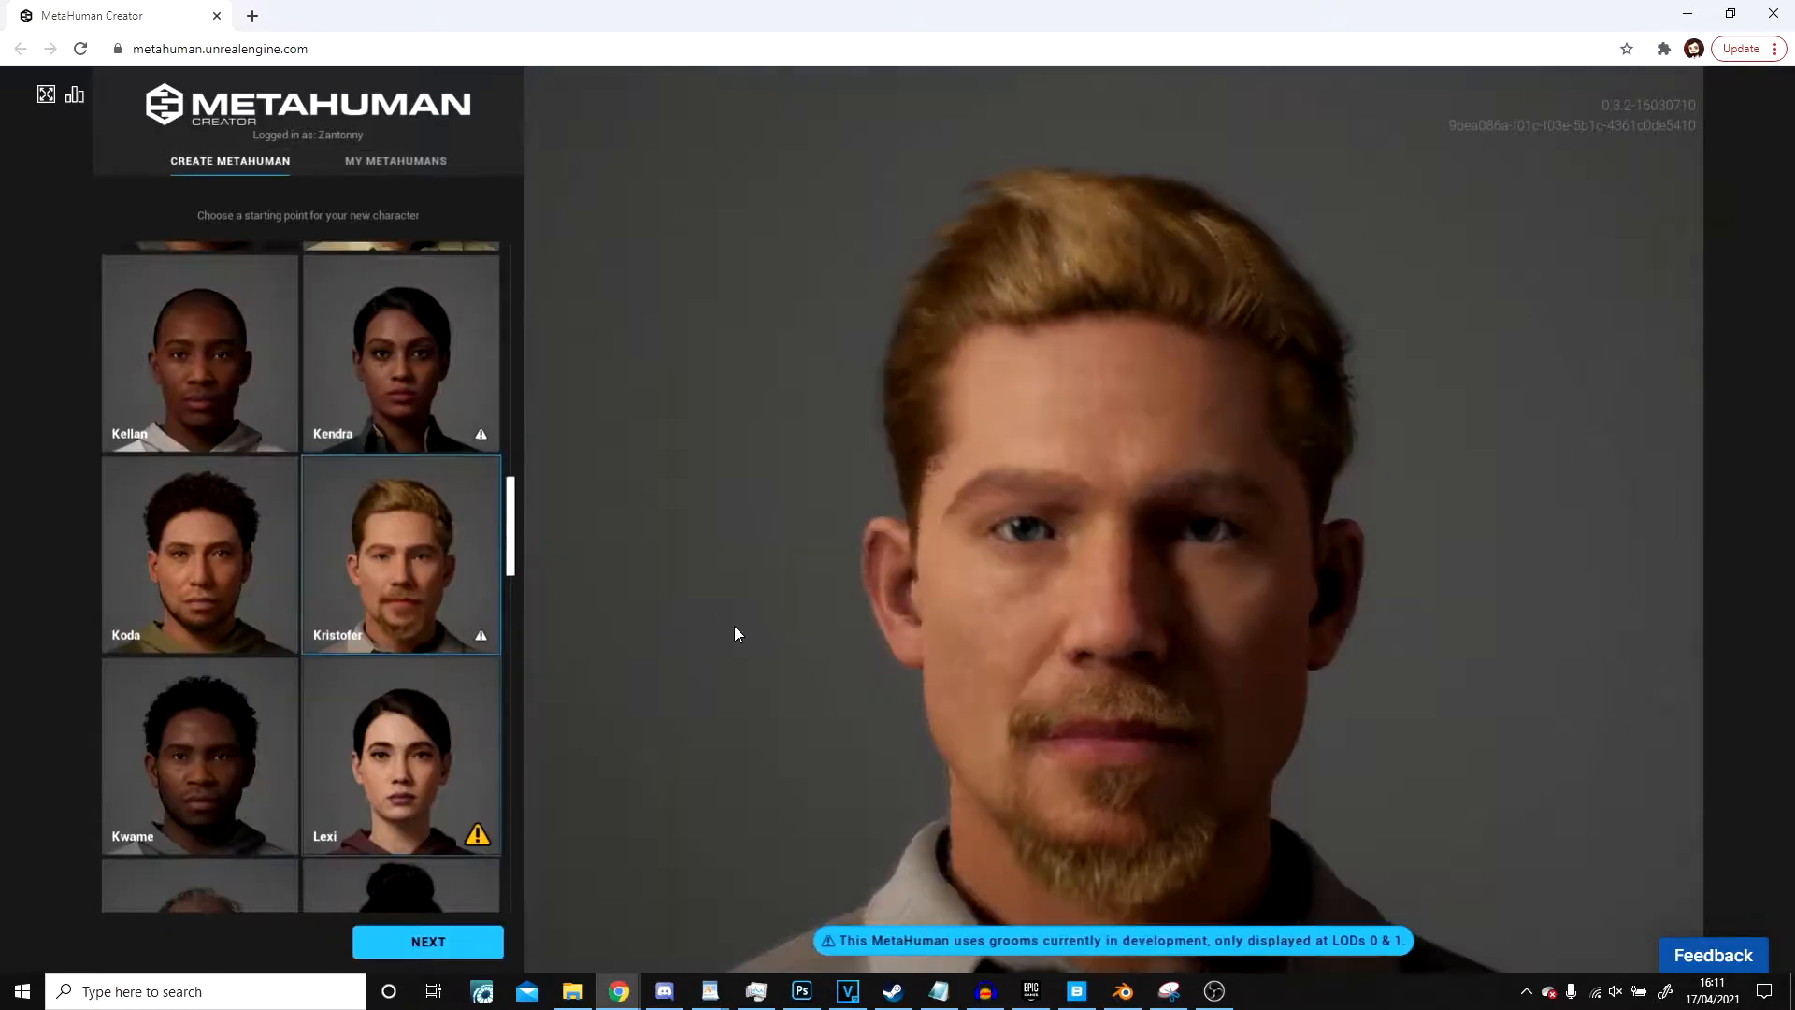
Step: Inspect Kristofer from a face close-up to the full body and proceed to editing him
scroll(872, 447, down, 4)
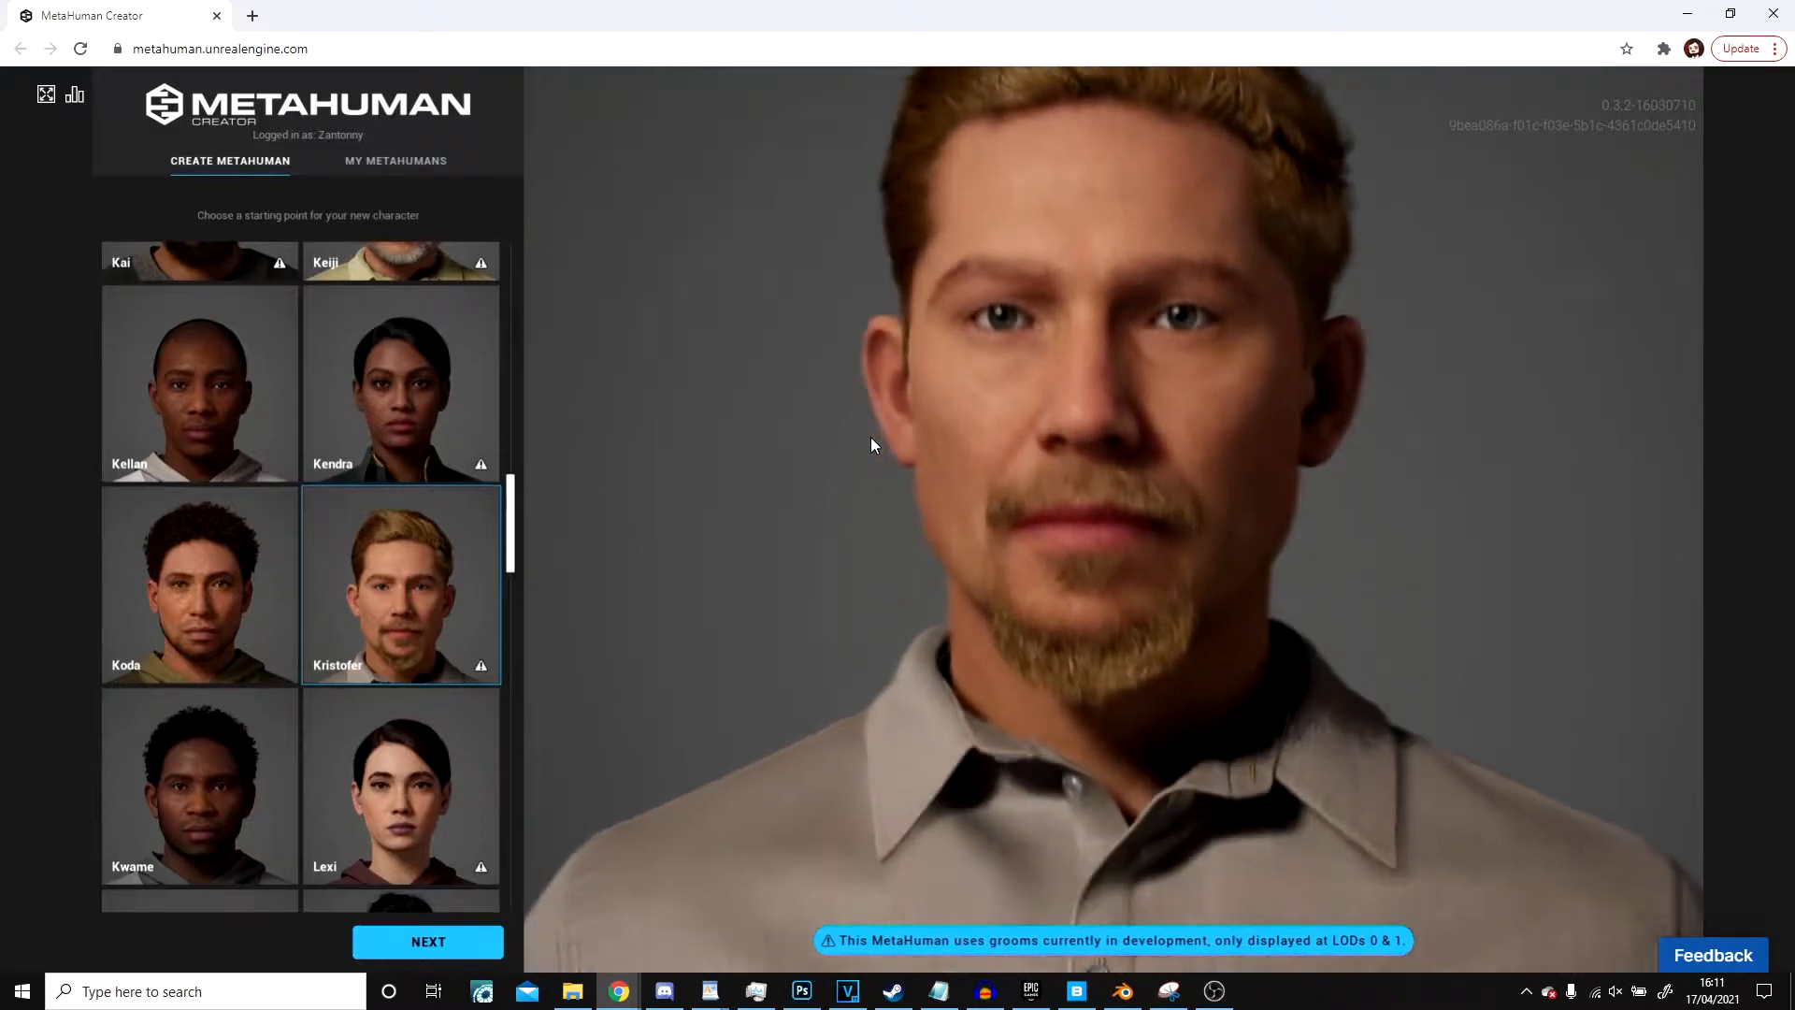
scroll(888, 519, down, 4)
scroll(906, 572, up, 5)
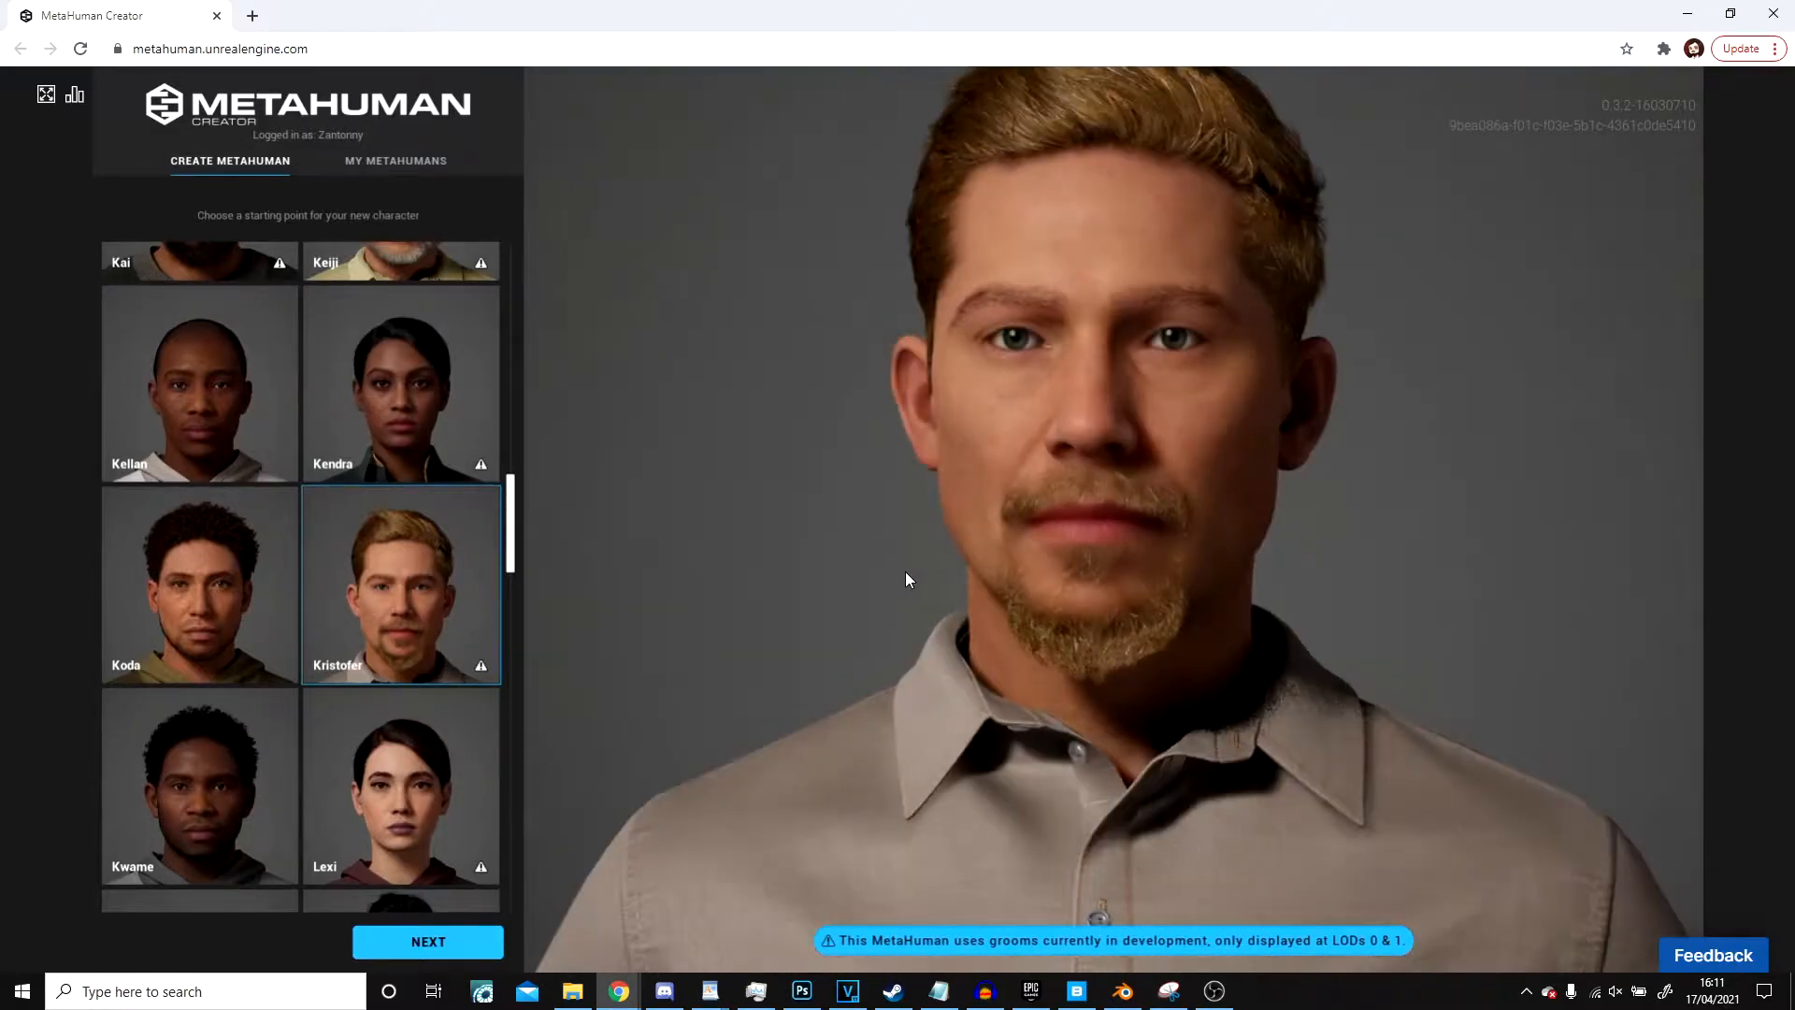
scroll(903, 573, down, 4)
mouse_move(864, 584)
mouse_down()
mouse_move(1176, 563)
mouse_move(866, 568)
mouse_up()
scroll(1193, 645, down, 5)
scroll(1193, 654, down, 3)
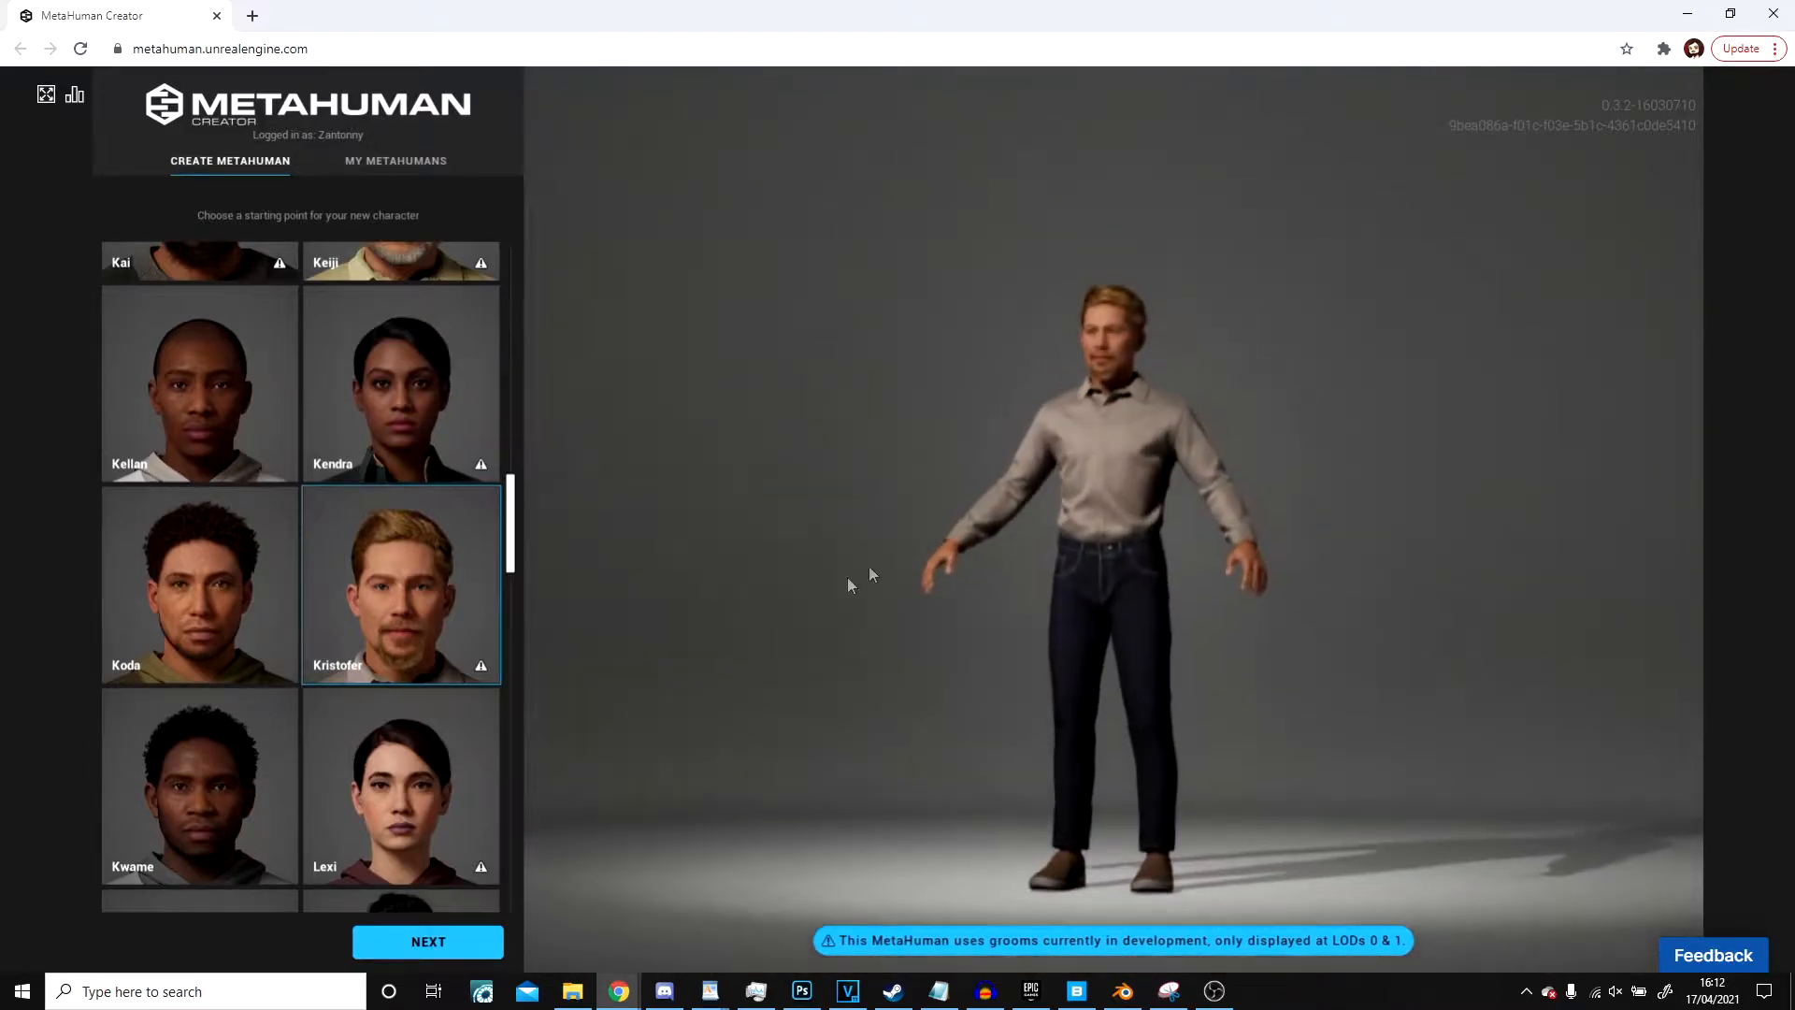
scroll(954, 645, up, 3)
drag(1028, 668, 1100, 607)
scroll(1099, 608, up, 6)
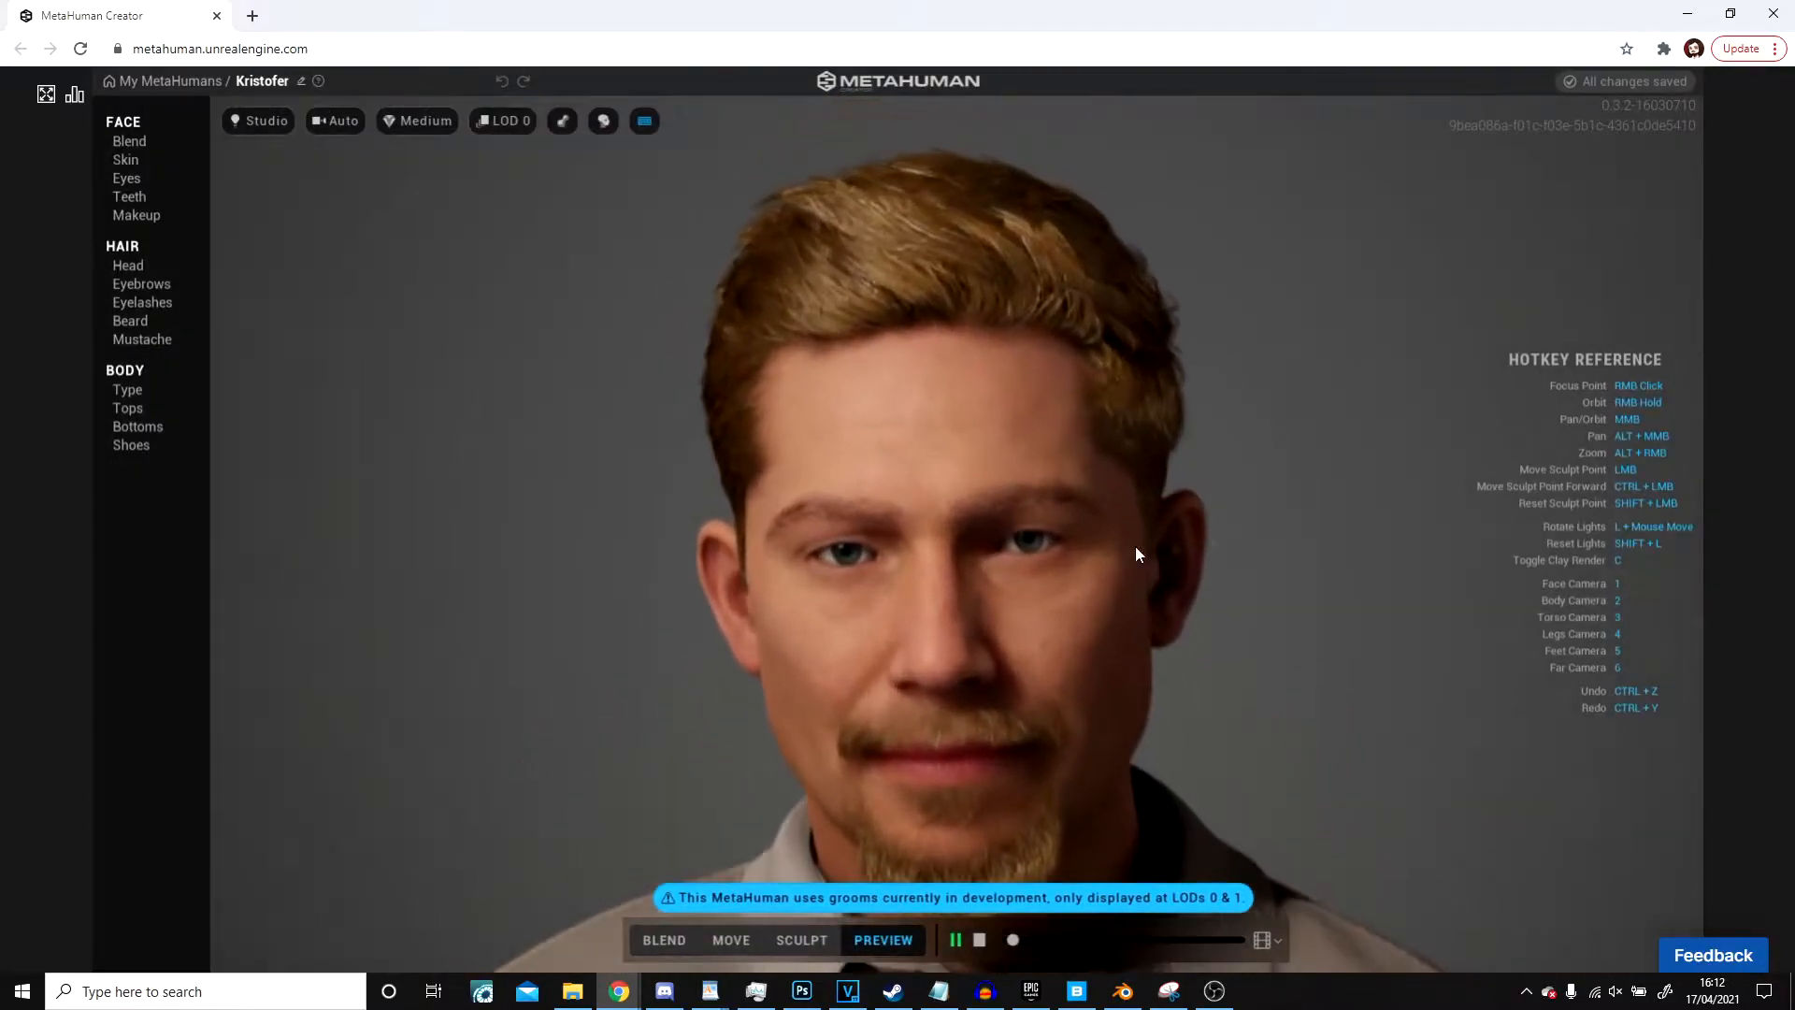
Step: Play the preview animation with the torso camera, stop it and return to the face camera
click(981, 940)
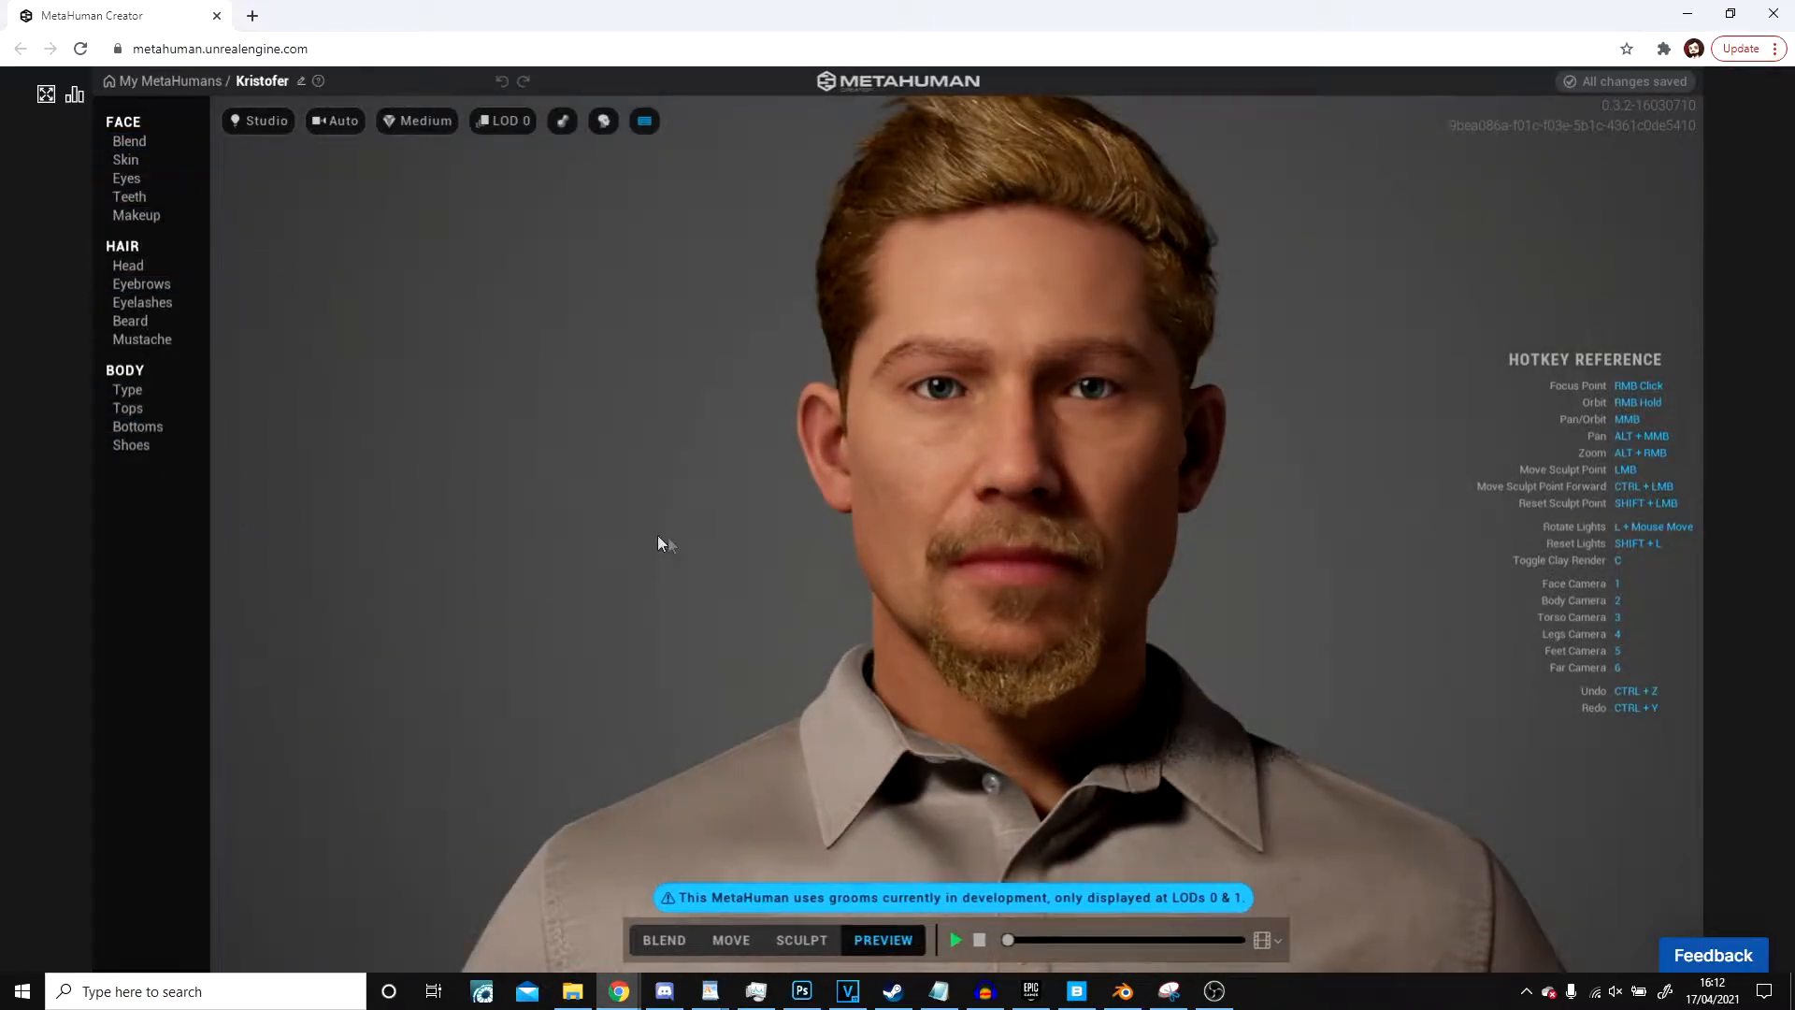
click(956, 940)
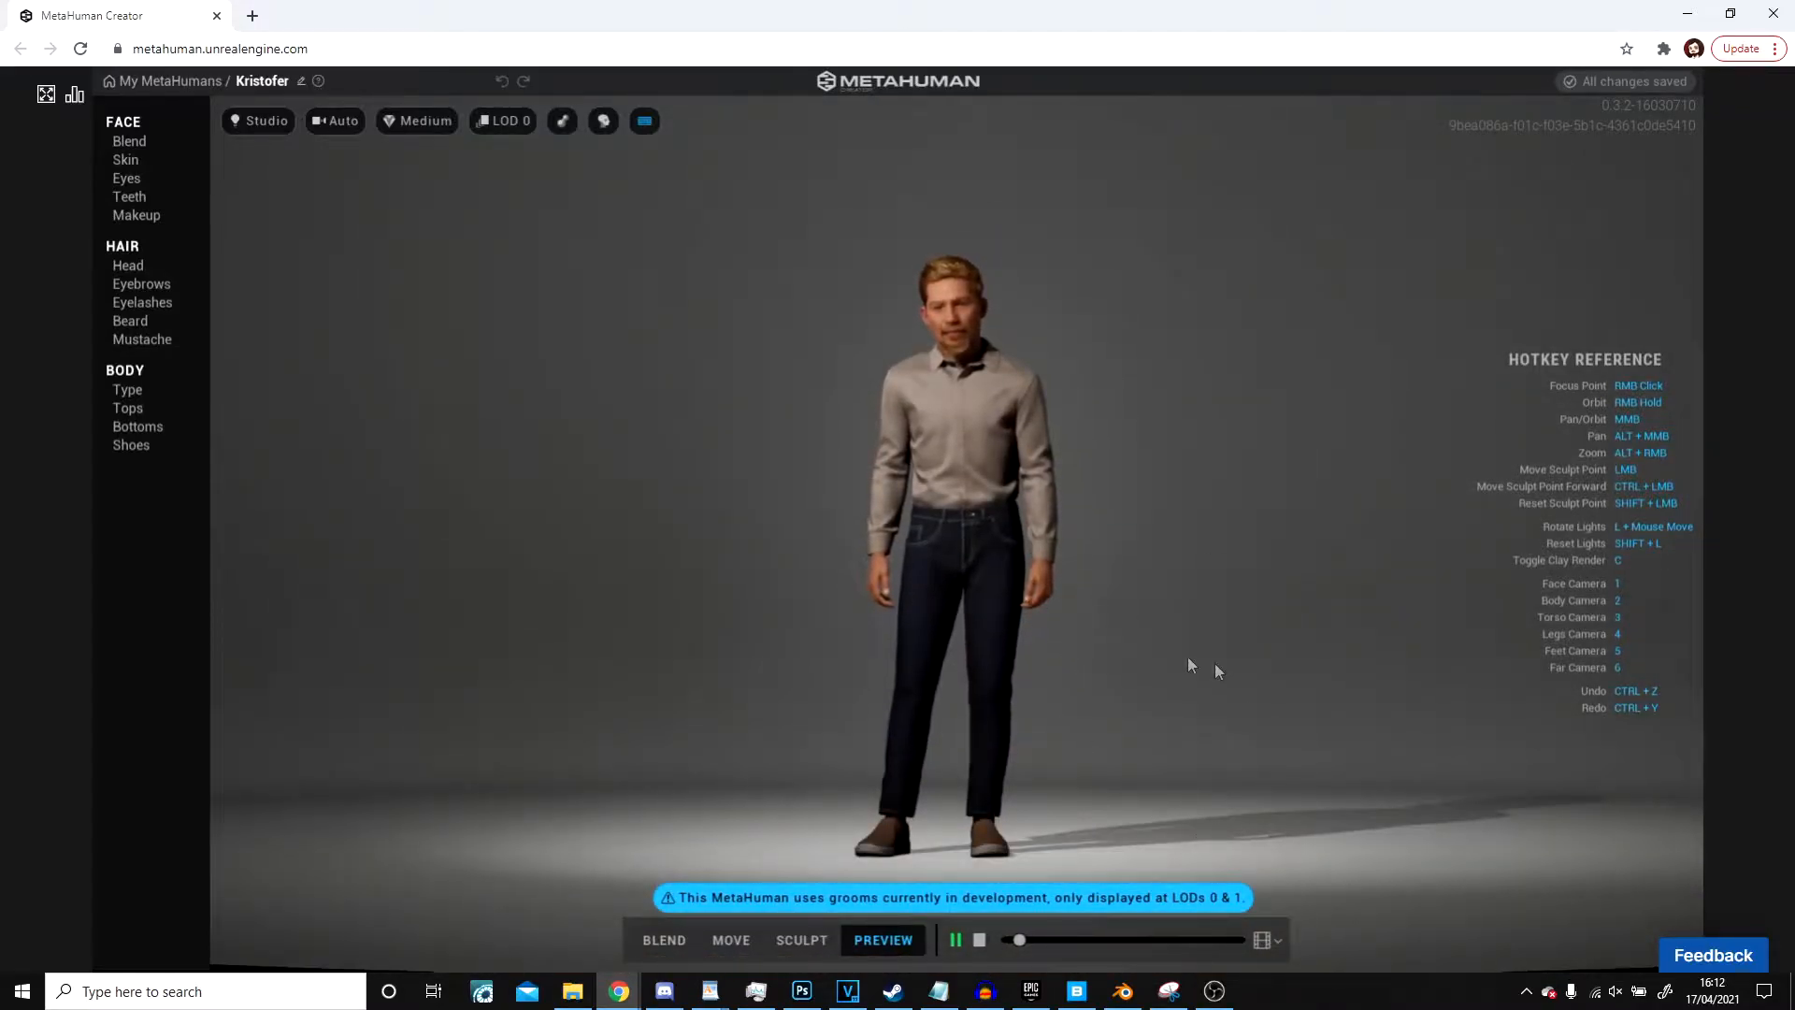
key(3)
middle_drag(1359, 352, 1090, 760)
click(979, 940)
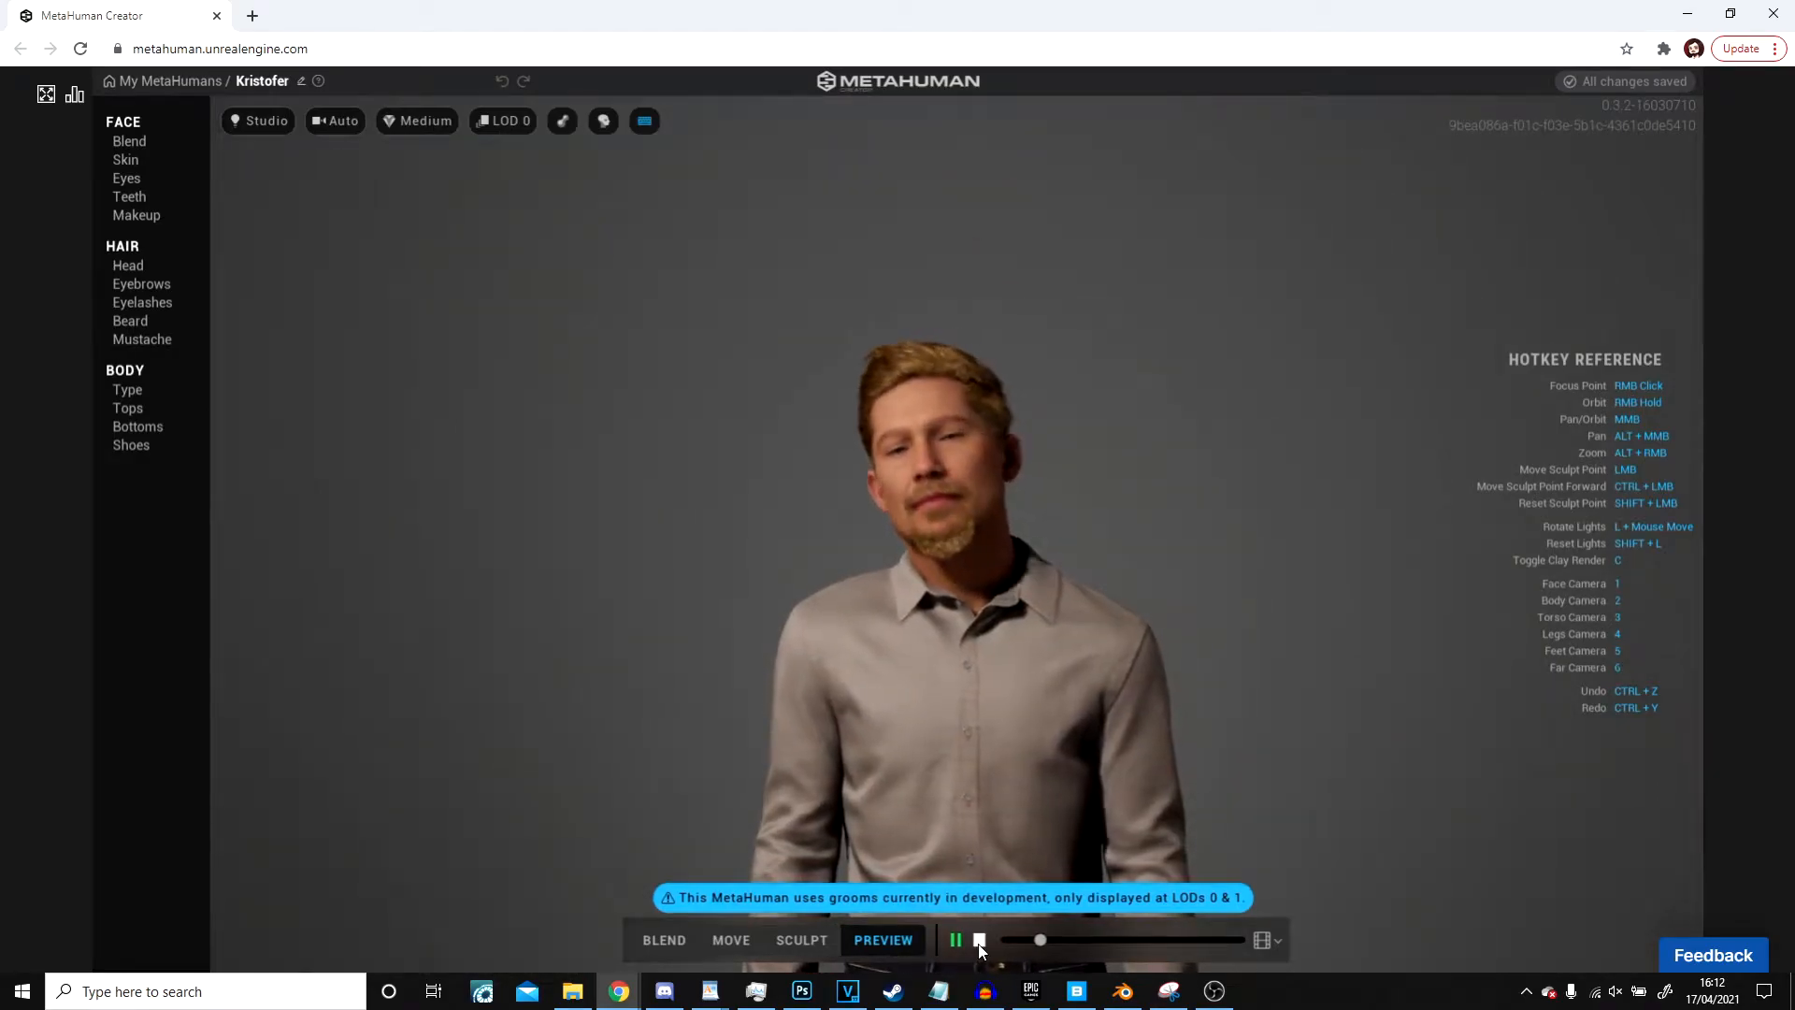
key(1)
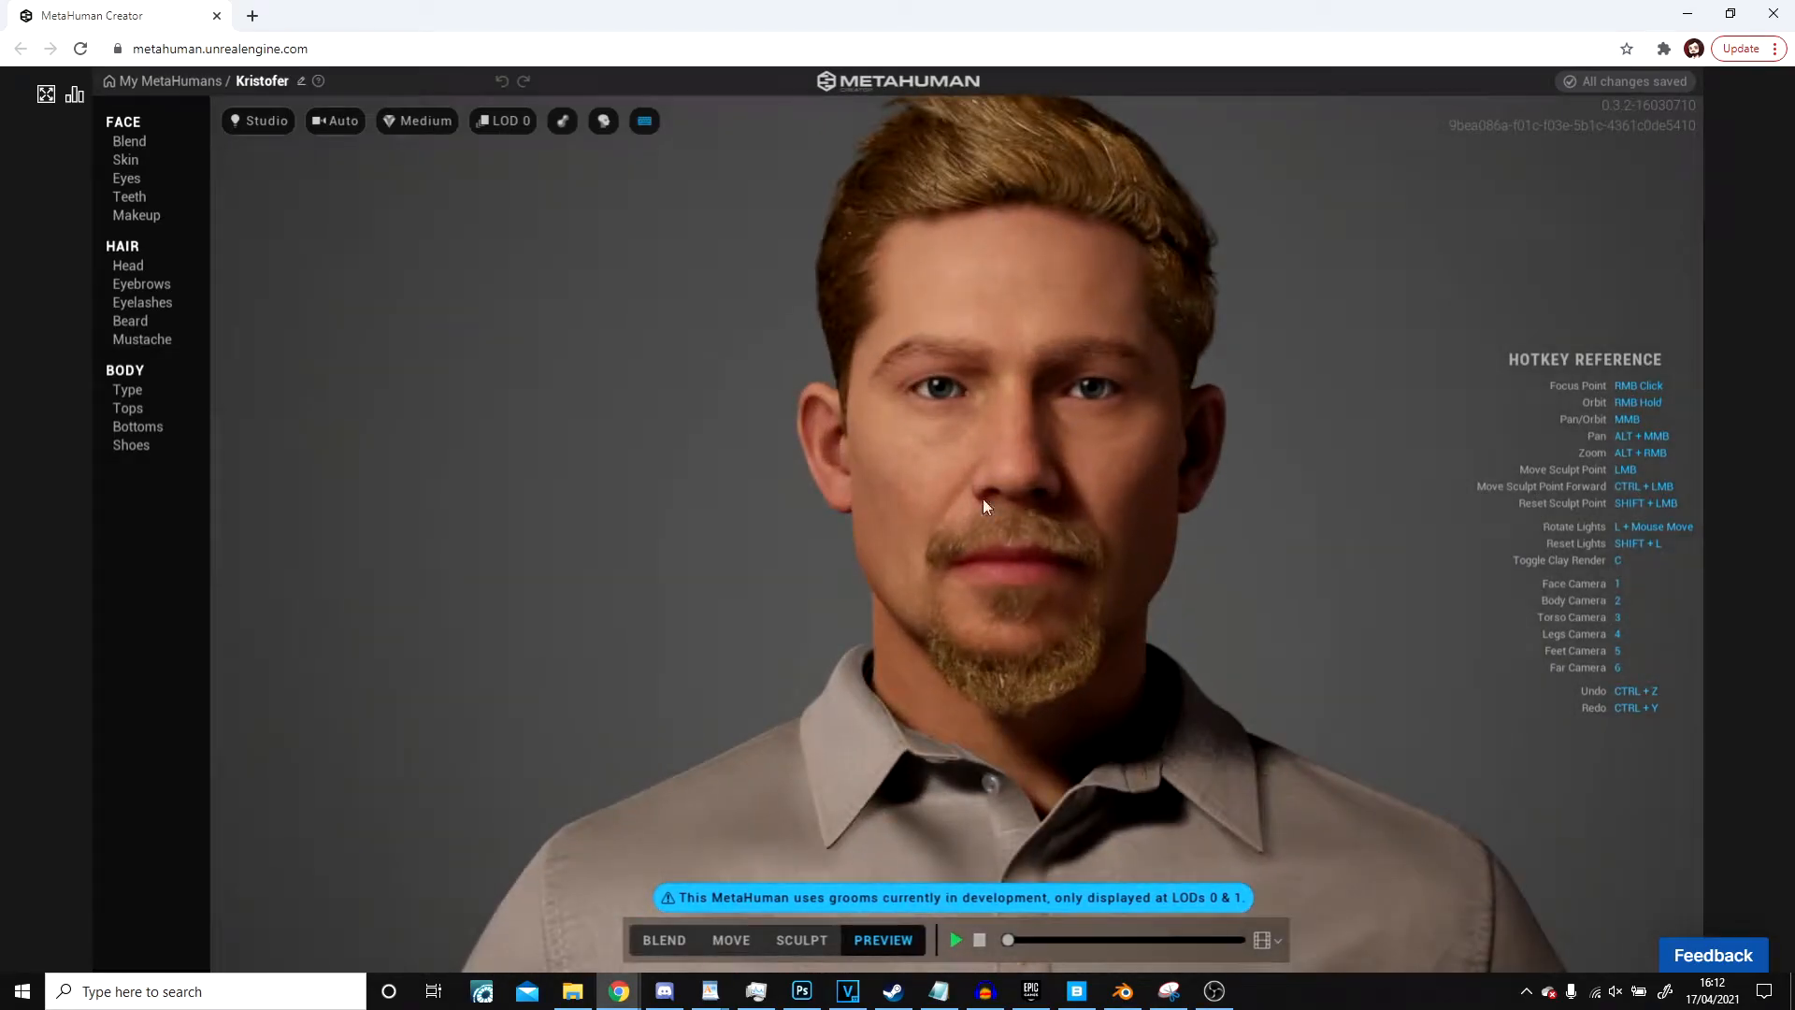
Step: Fill the three face blend slots with the Cooper, Ettore and black-haired woman presets
click(157, 143)
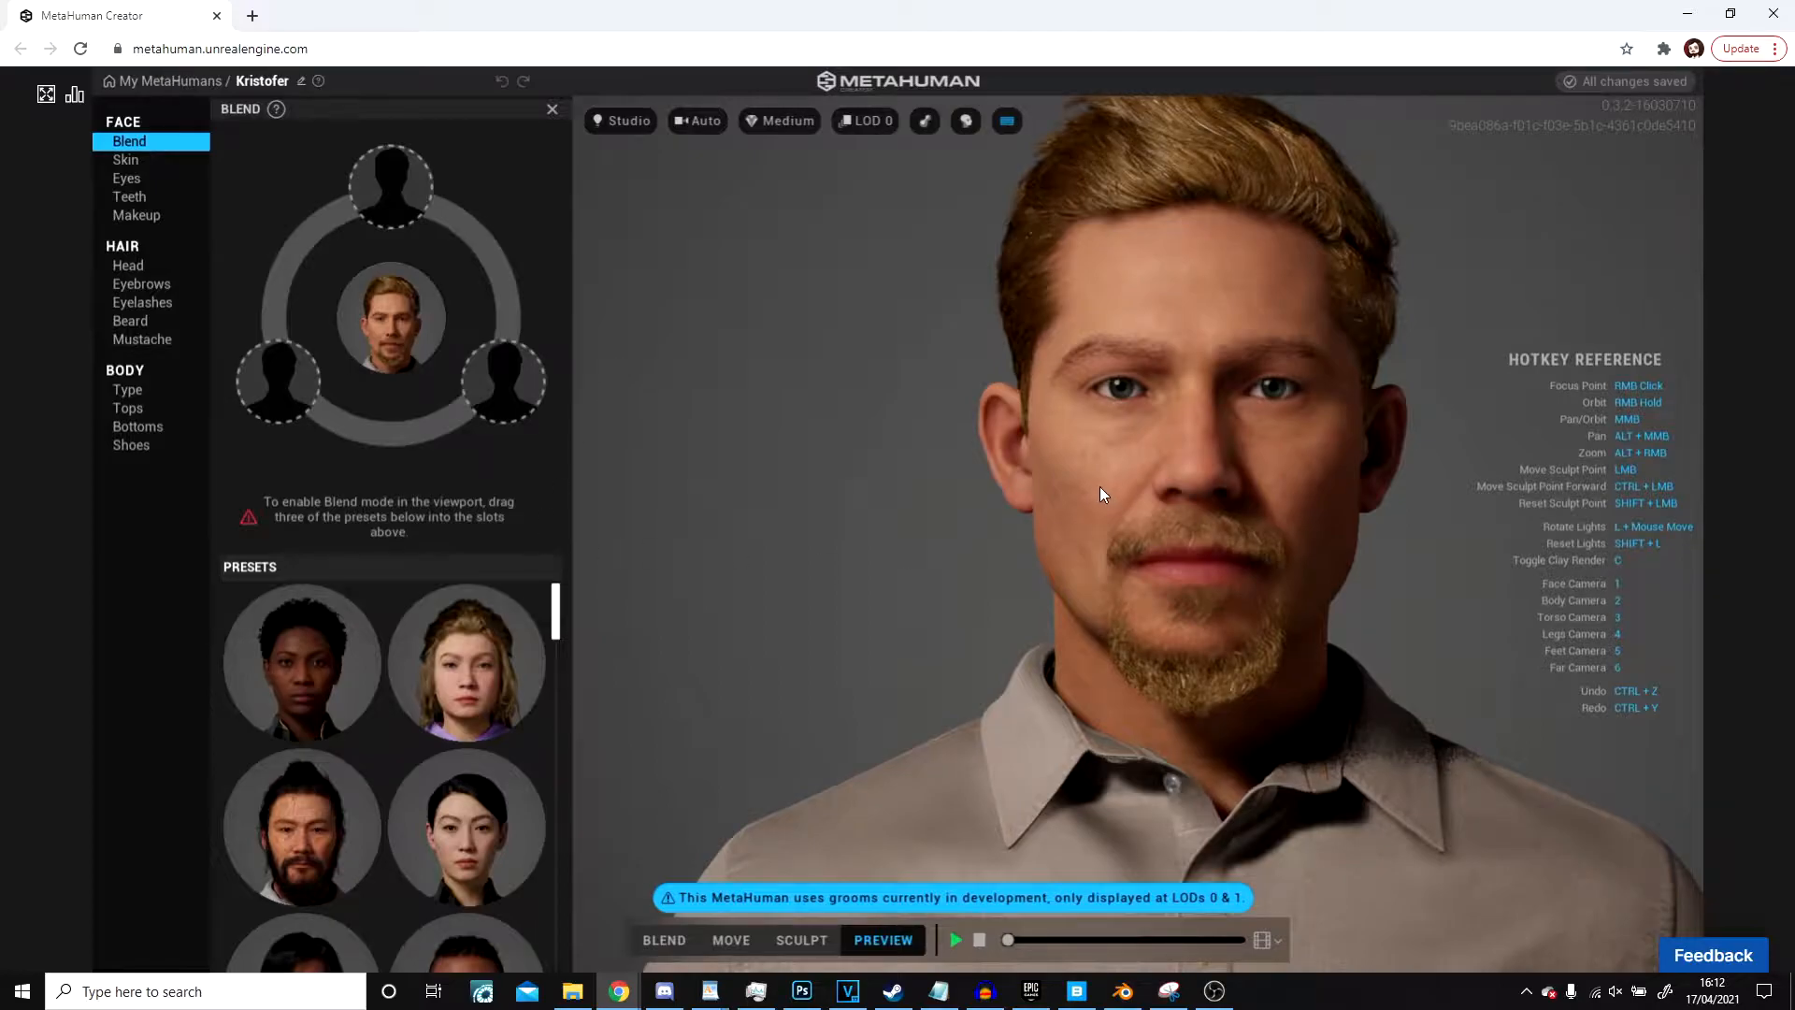
scroll(374, 752, down, 2)
scroll(400, 748, down, 3)
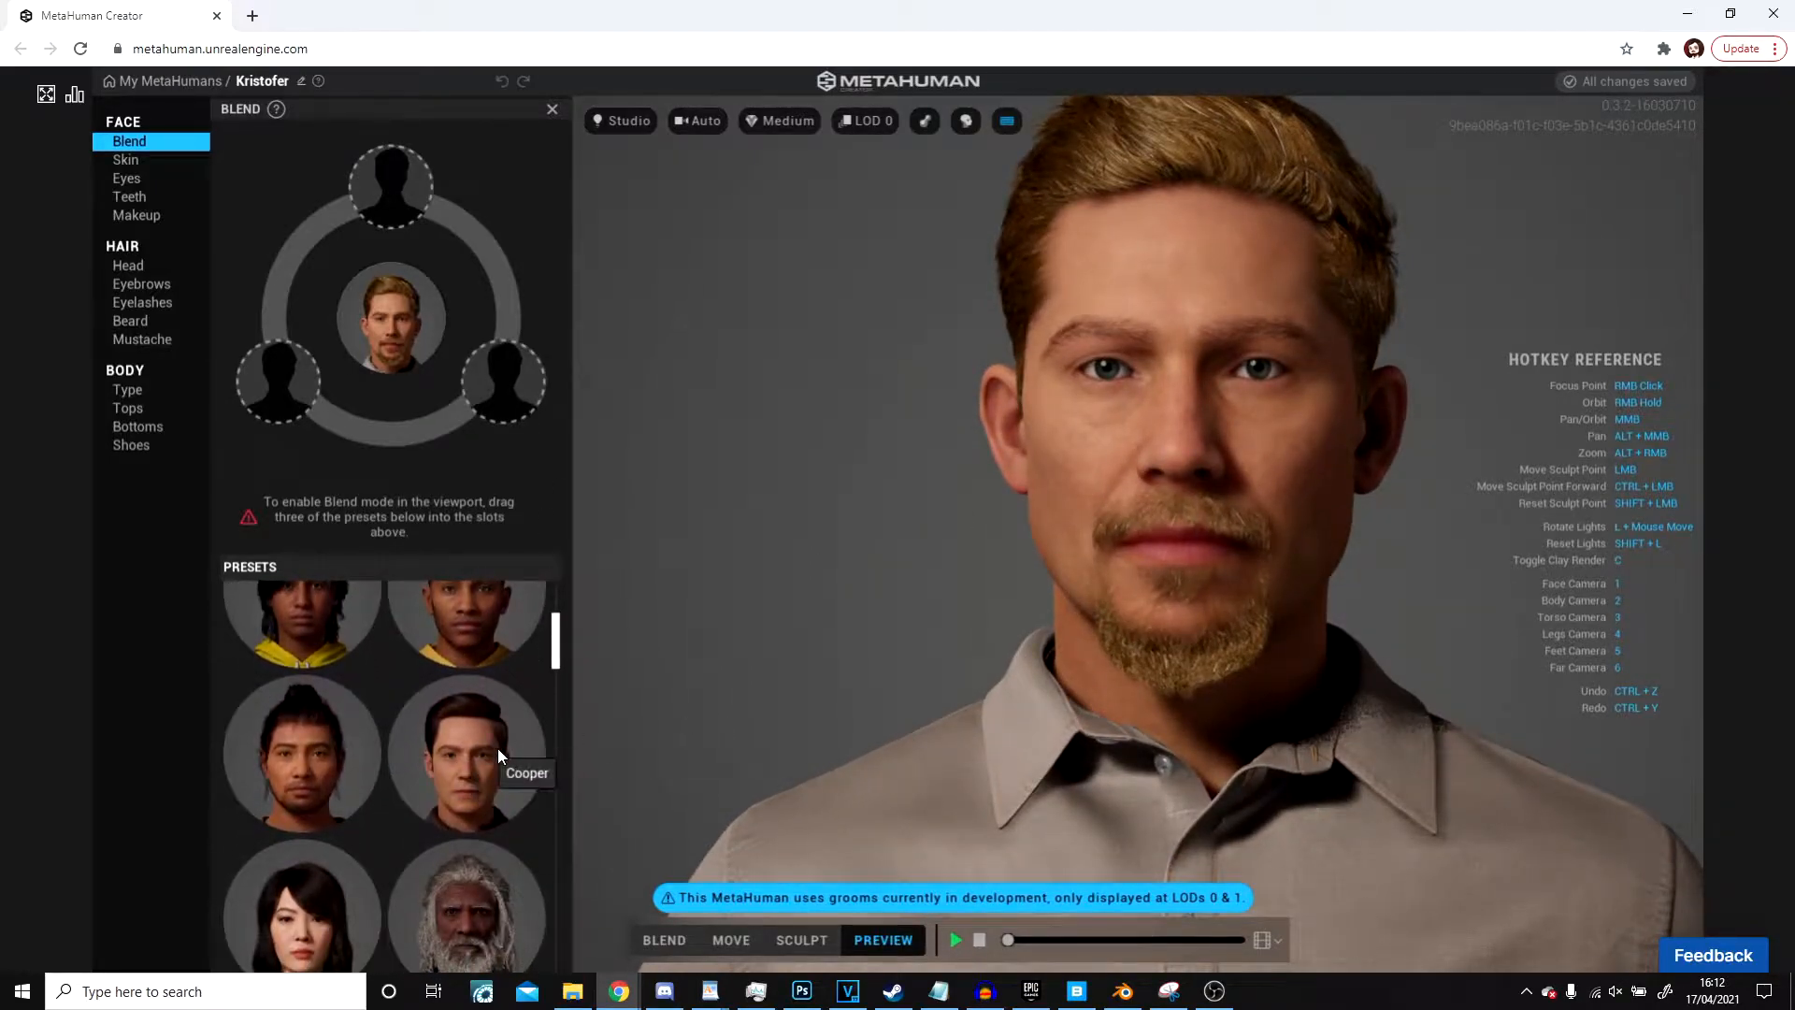
drag(497, 748, 469, 355)
scroll(469, 743, down, 3)
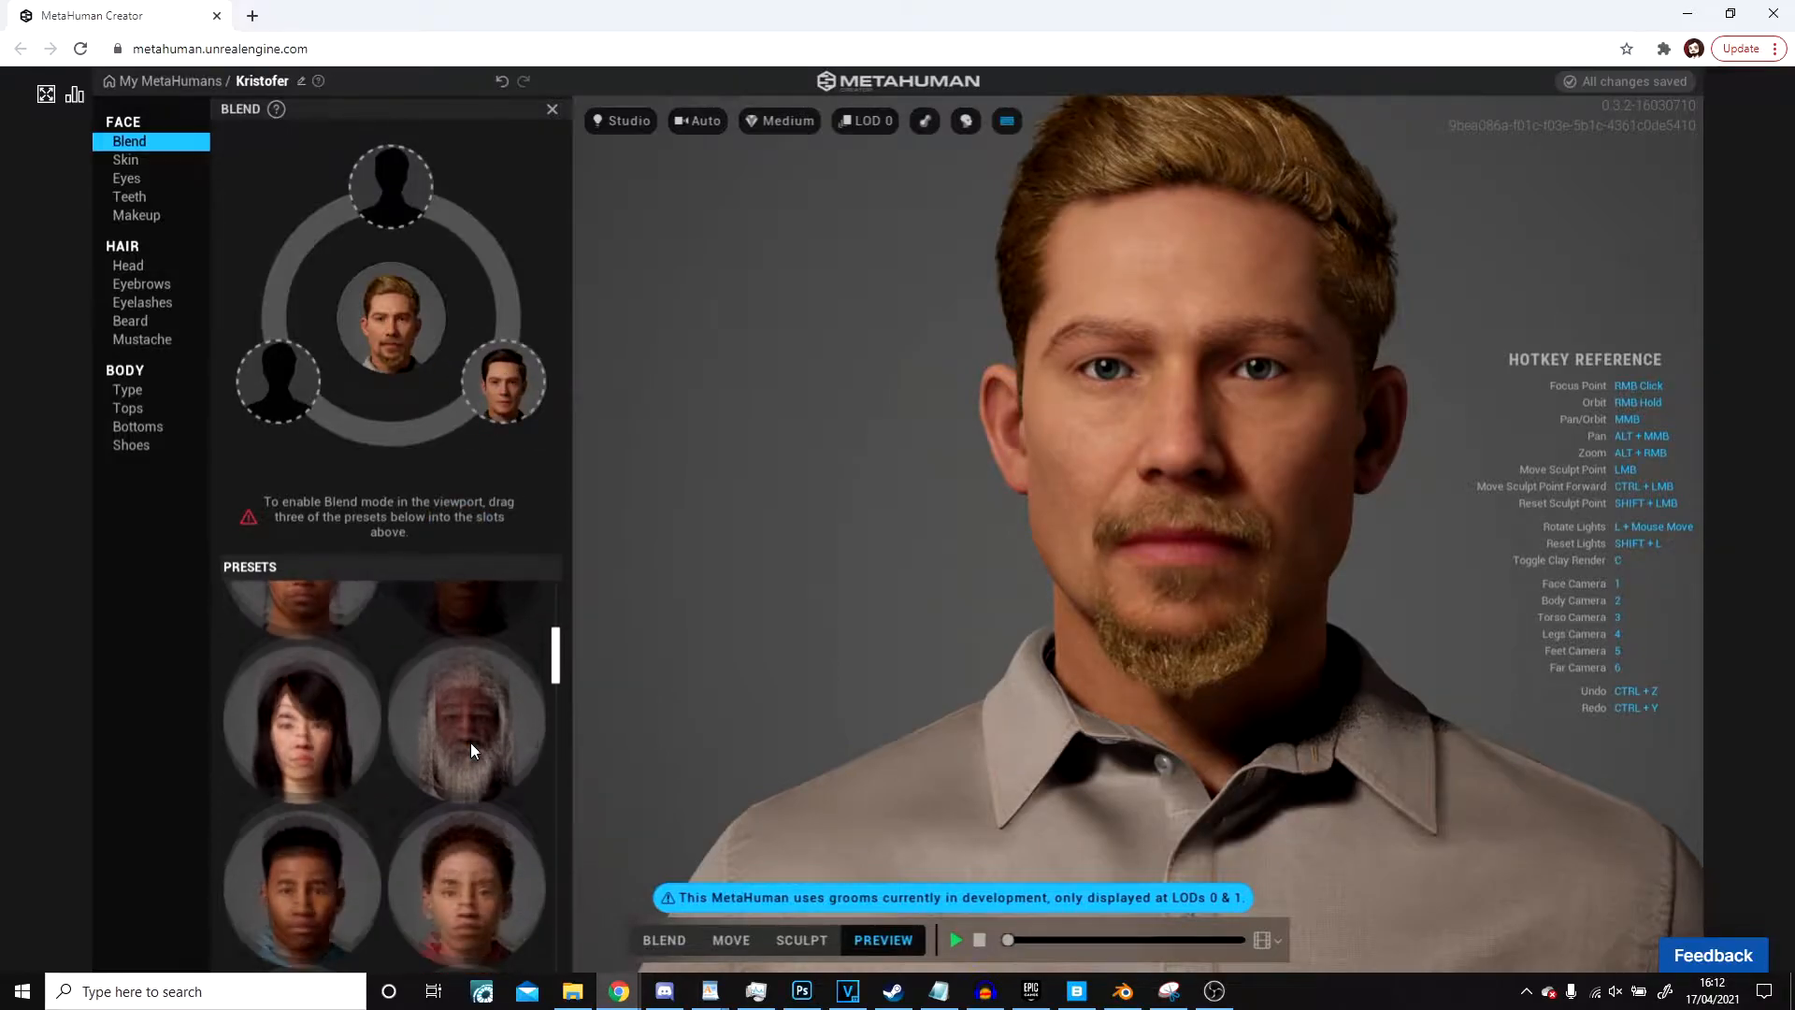
scroll(470, 743, down, 3)
drag(313, 787, 391, 191)
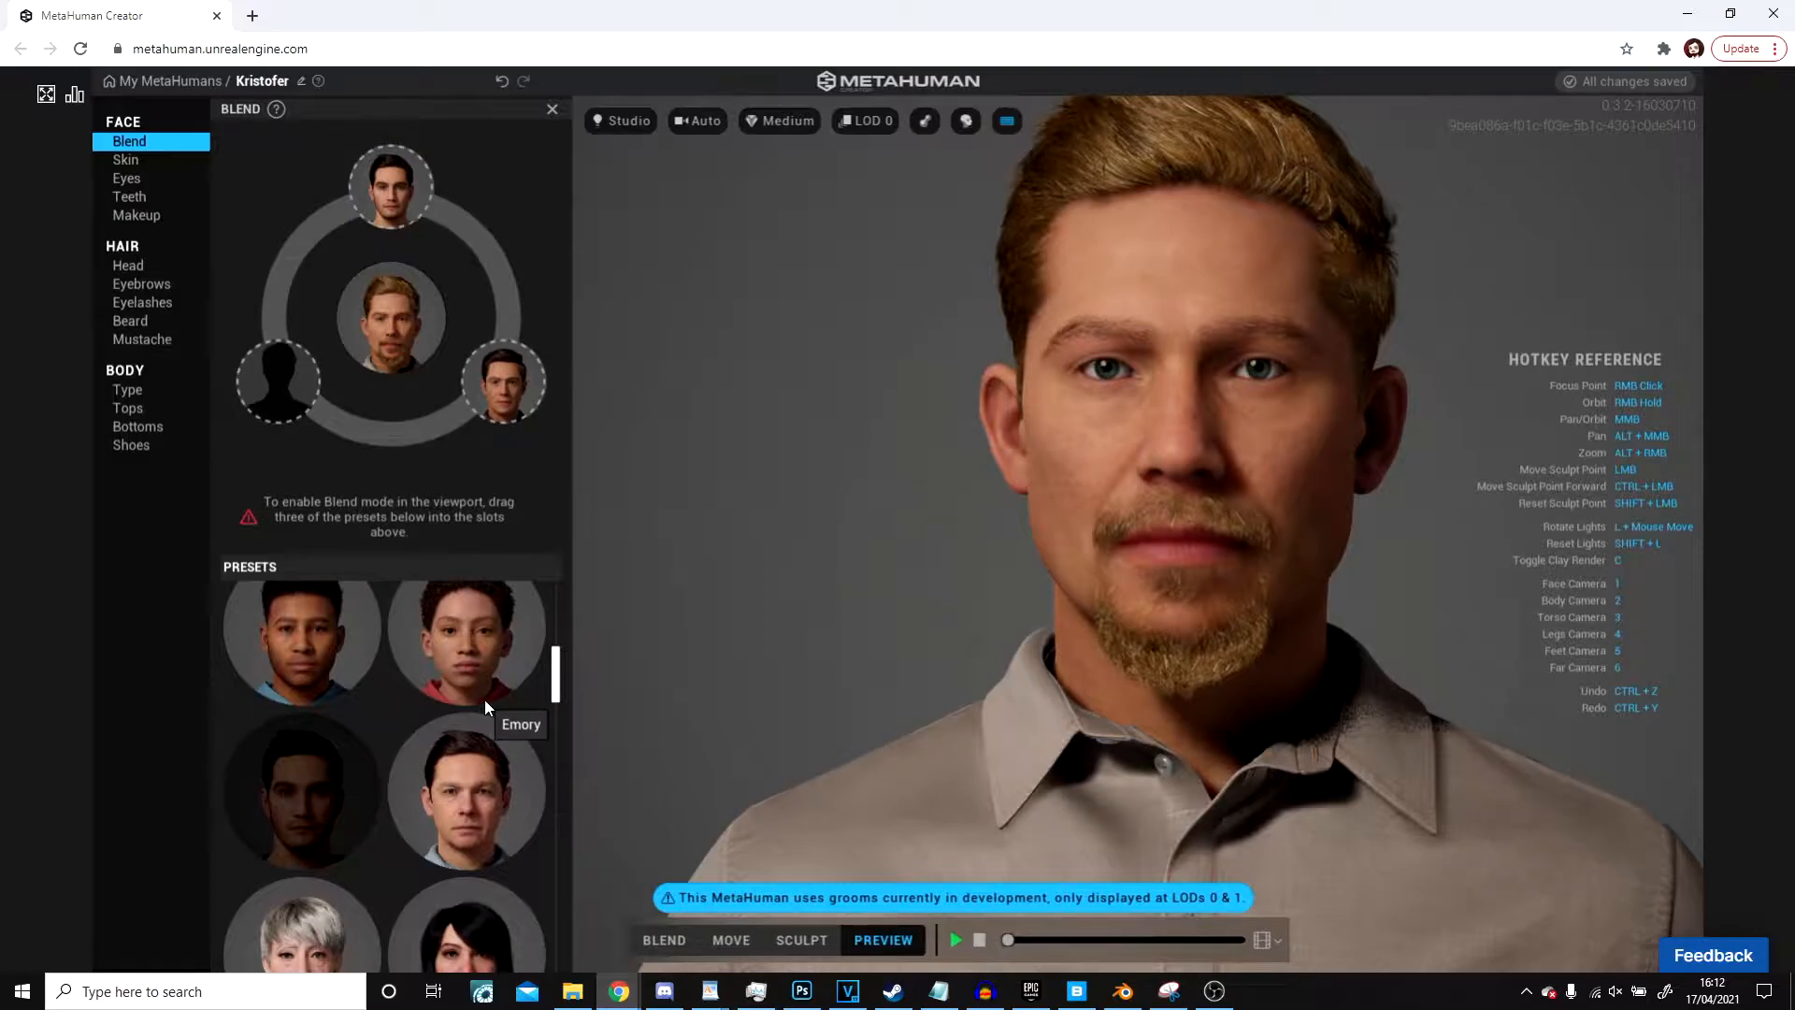
scroll(484, 699, down, 5)
drag(473, 690, 273, 386)
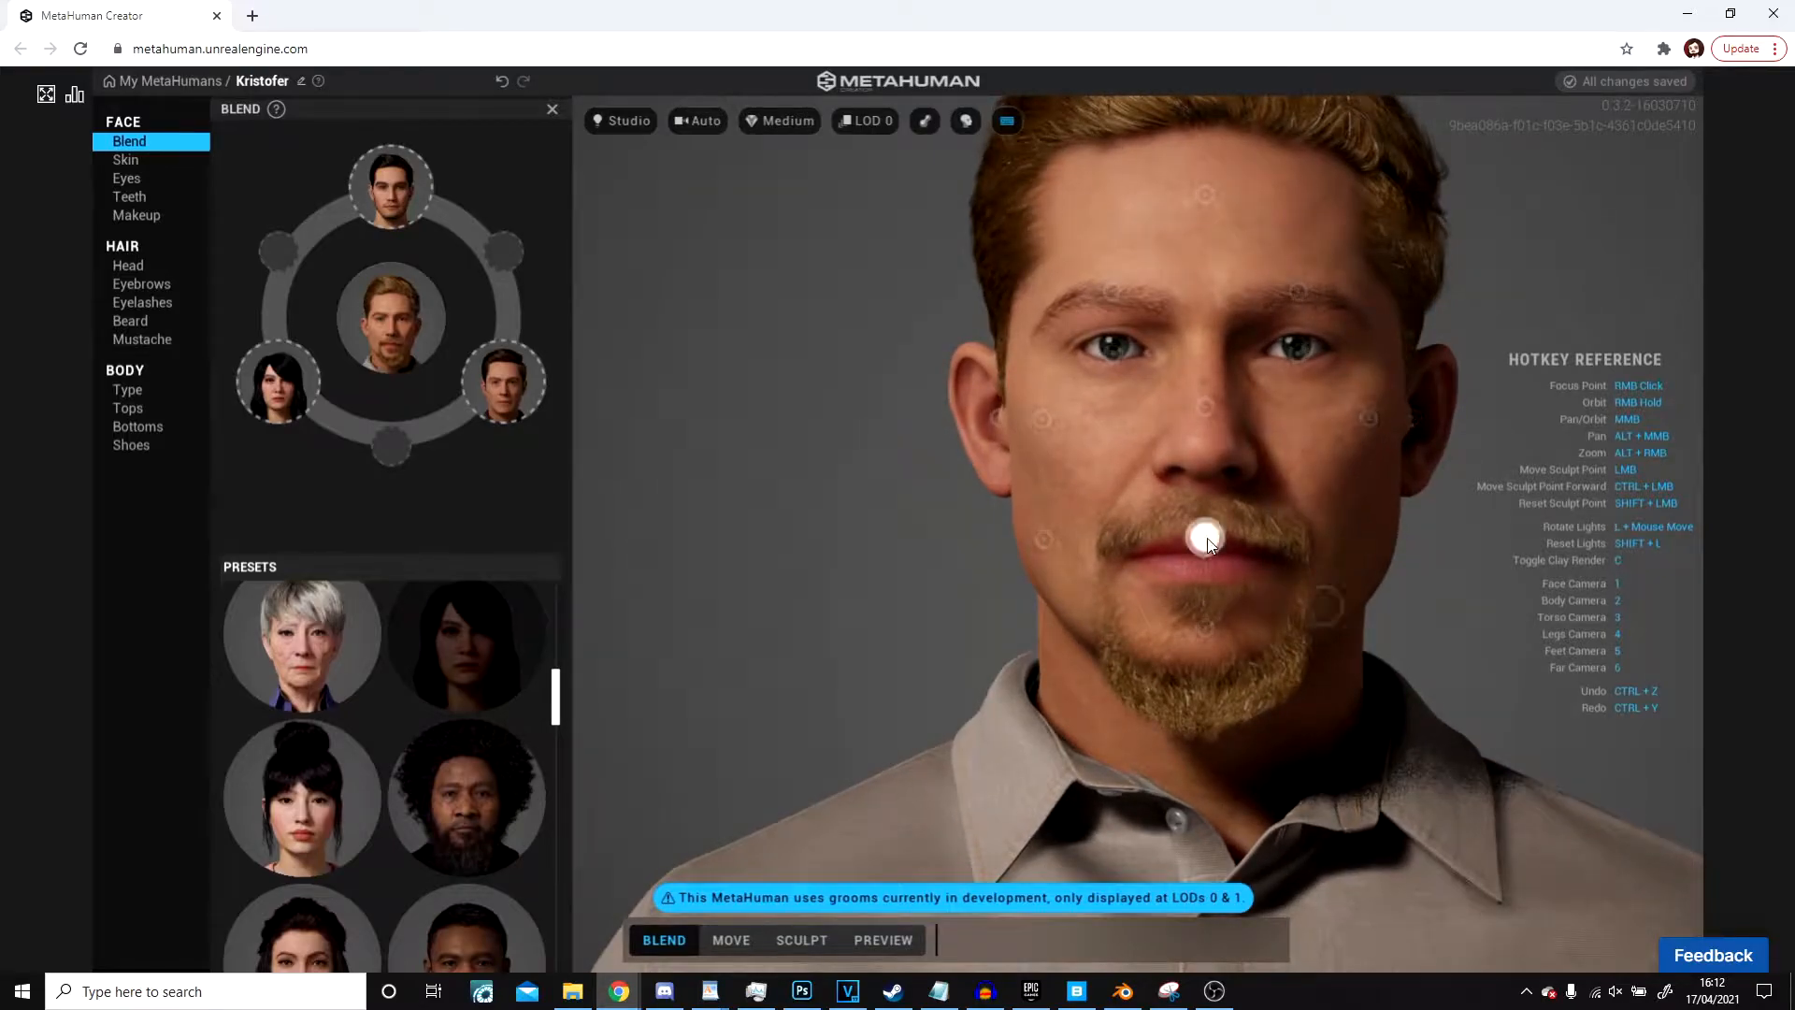
Step: Blend the mouth, nose, eyebrow, eye and ear regions toward the three slotted preset faces
drag(1208, 542, 1081, 488)
drag(1207, 406, 1100, 388)
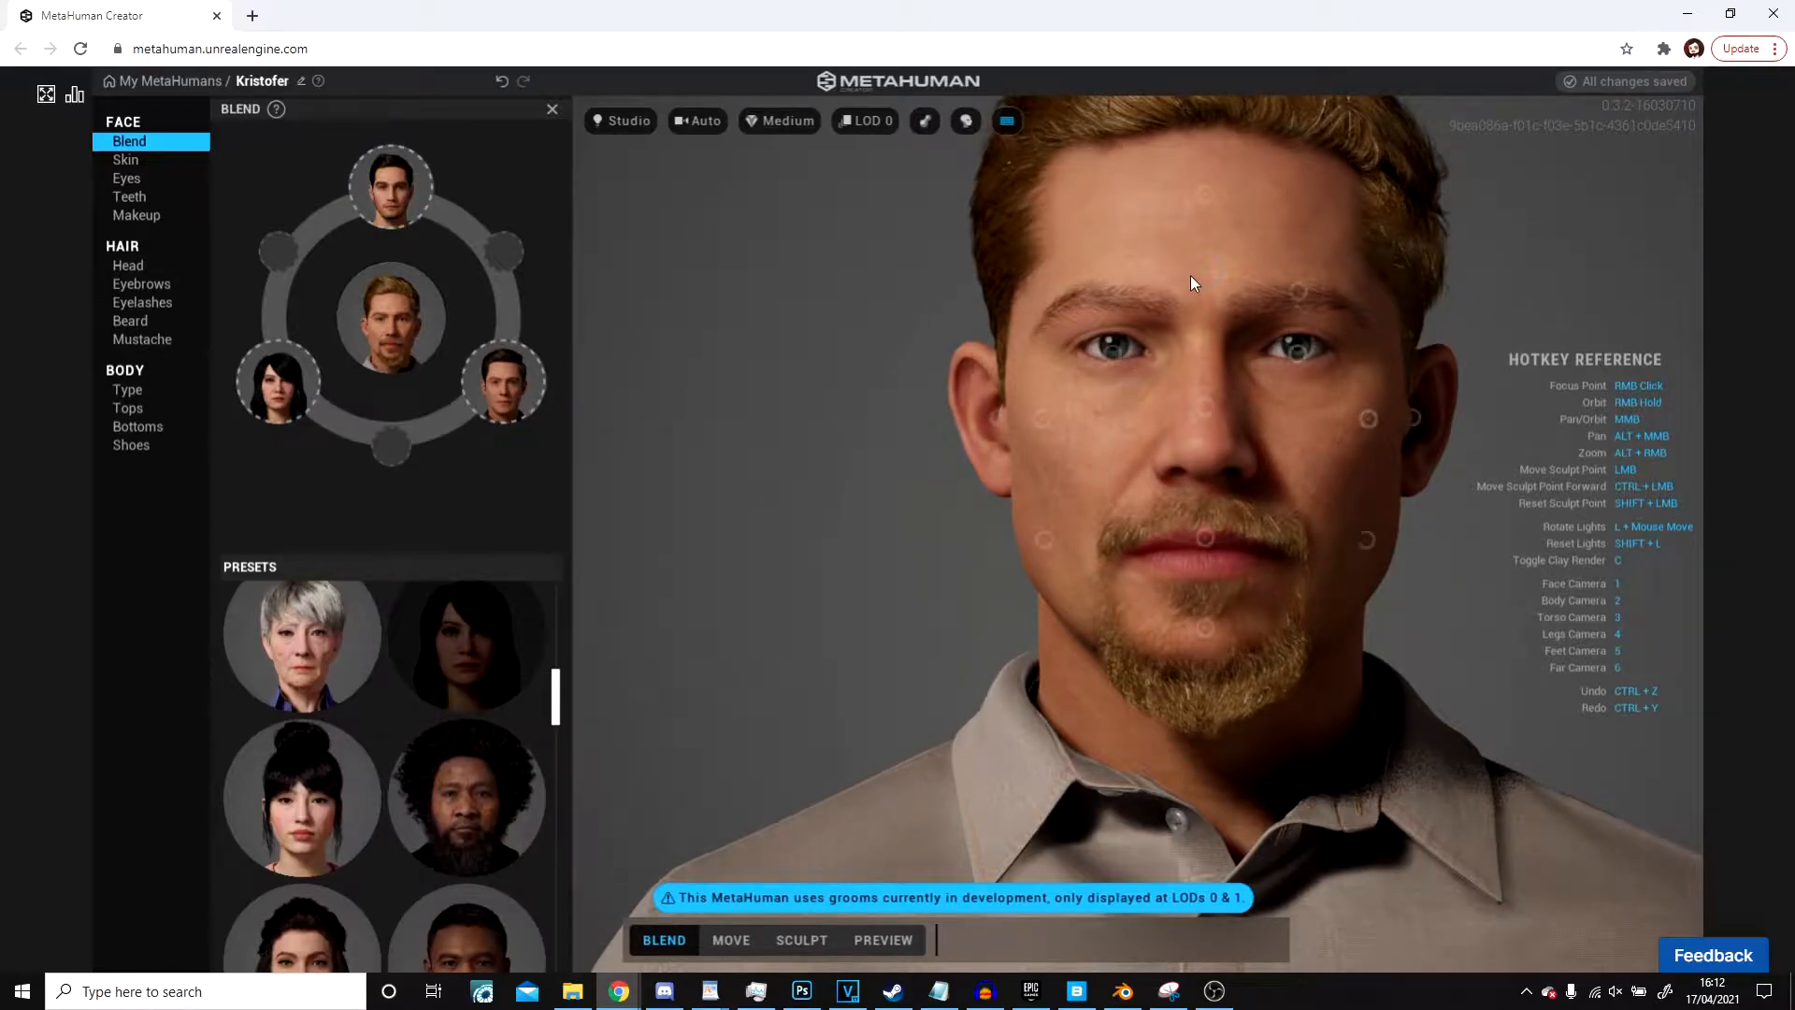
drag(1113, 290, 903, 251)
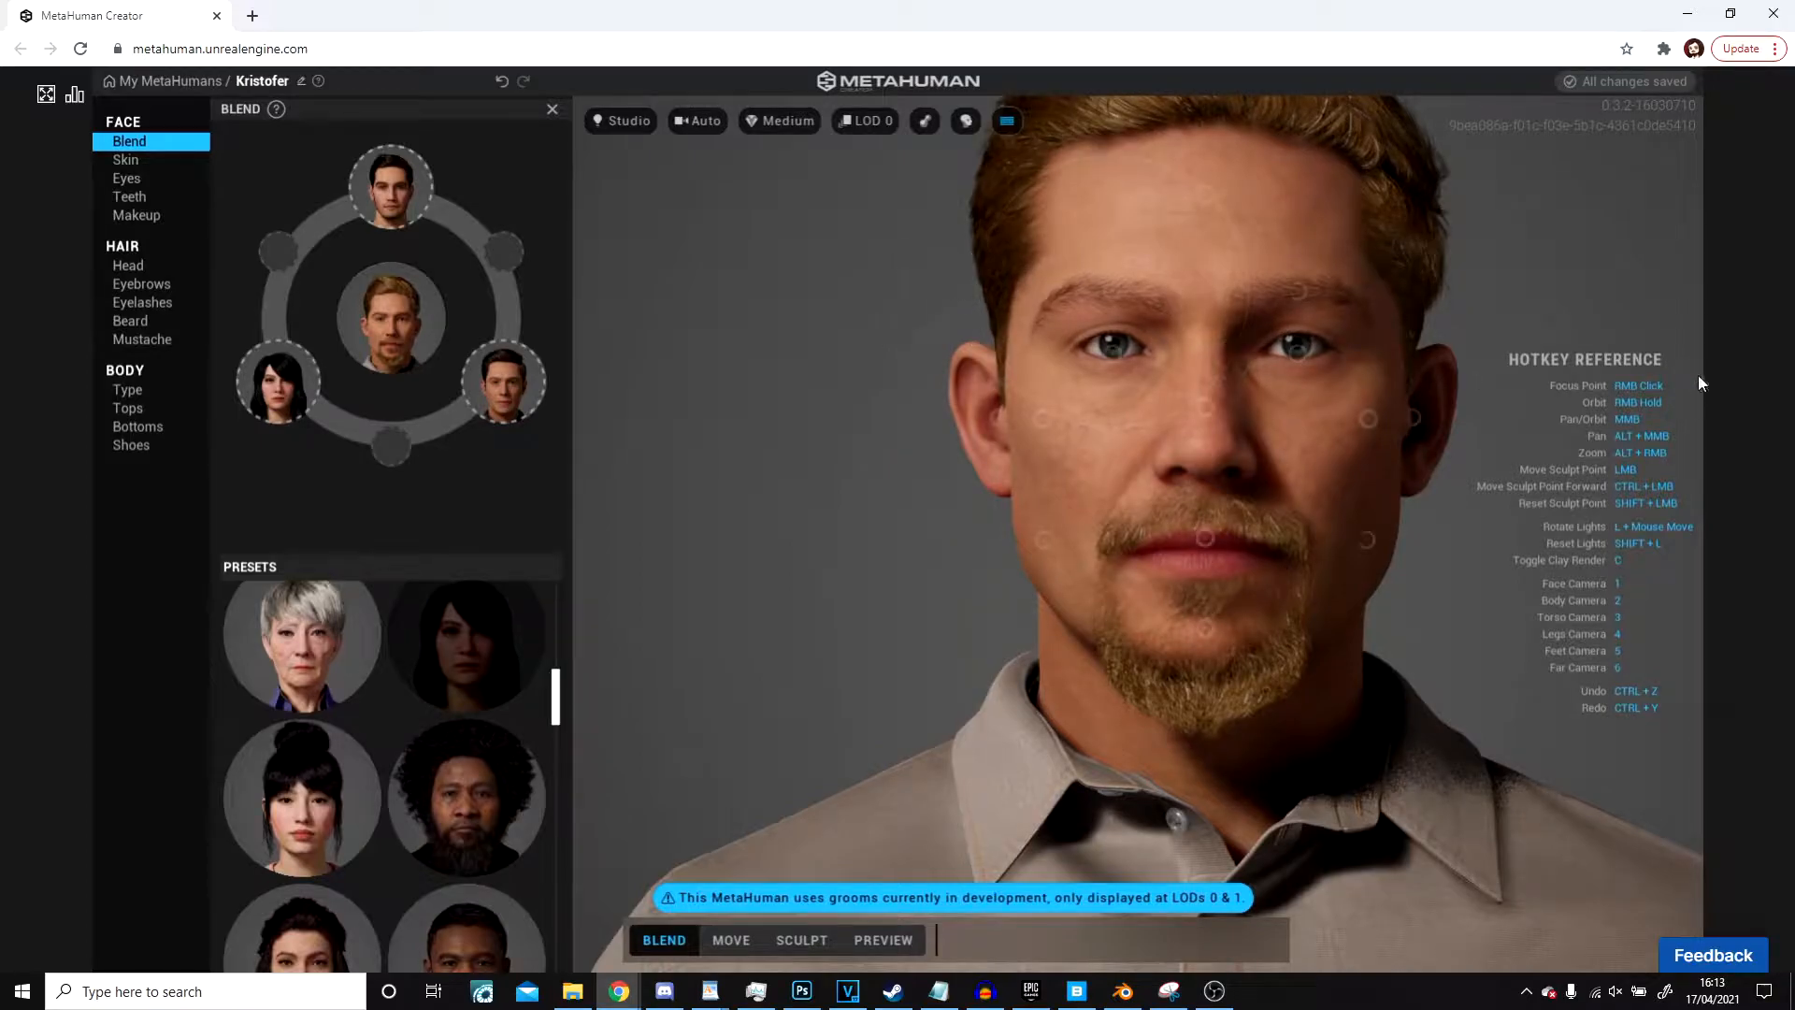
drag(1299, 352, 1169, 417)
drag(996, 417, 916, 467)
scroll(1256, 526, down, 3)
right_drag(1243, 501, 1287, 508)
scroll(1284, 509, up, 3)
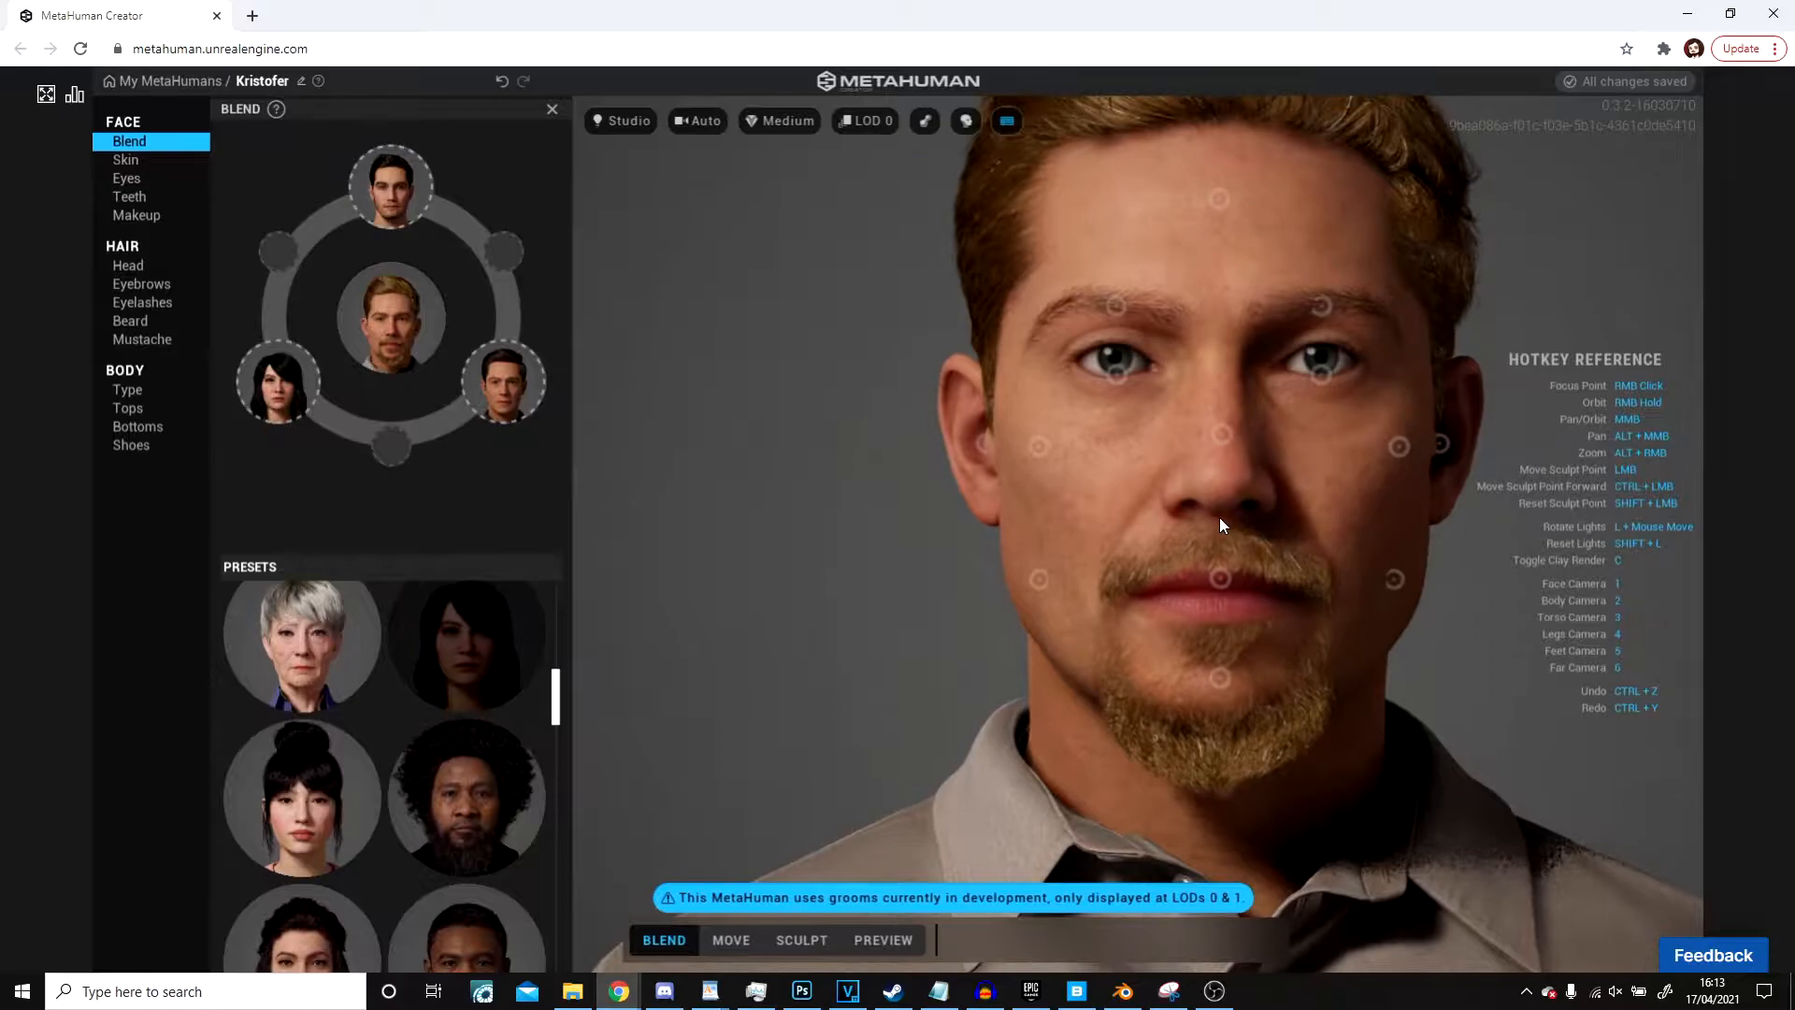
Step: Set the skin's freckle density to 0.41 and try the third and first freckle patterns
click(131, 165)
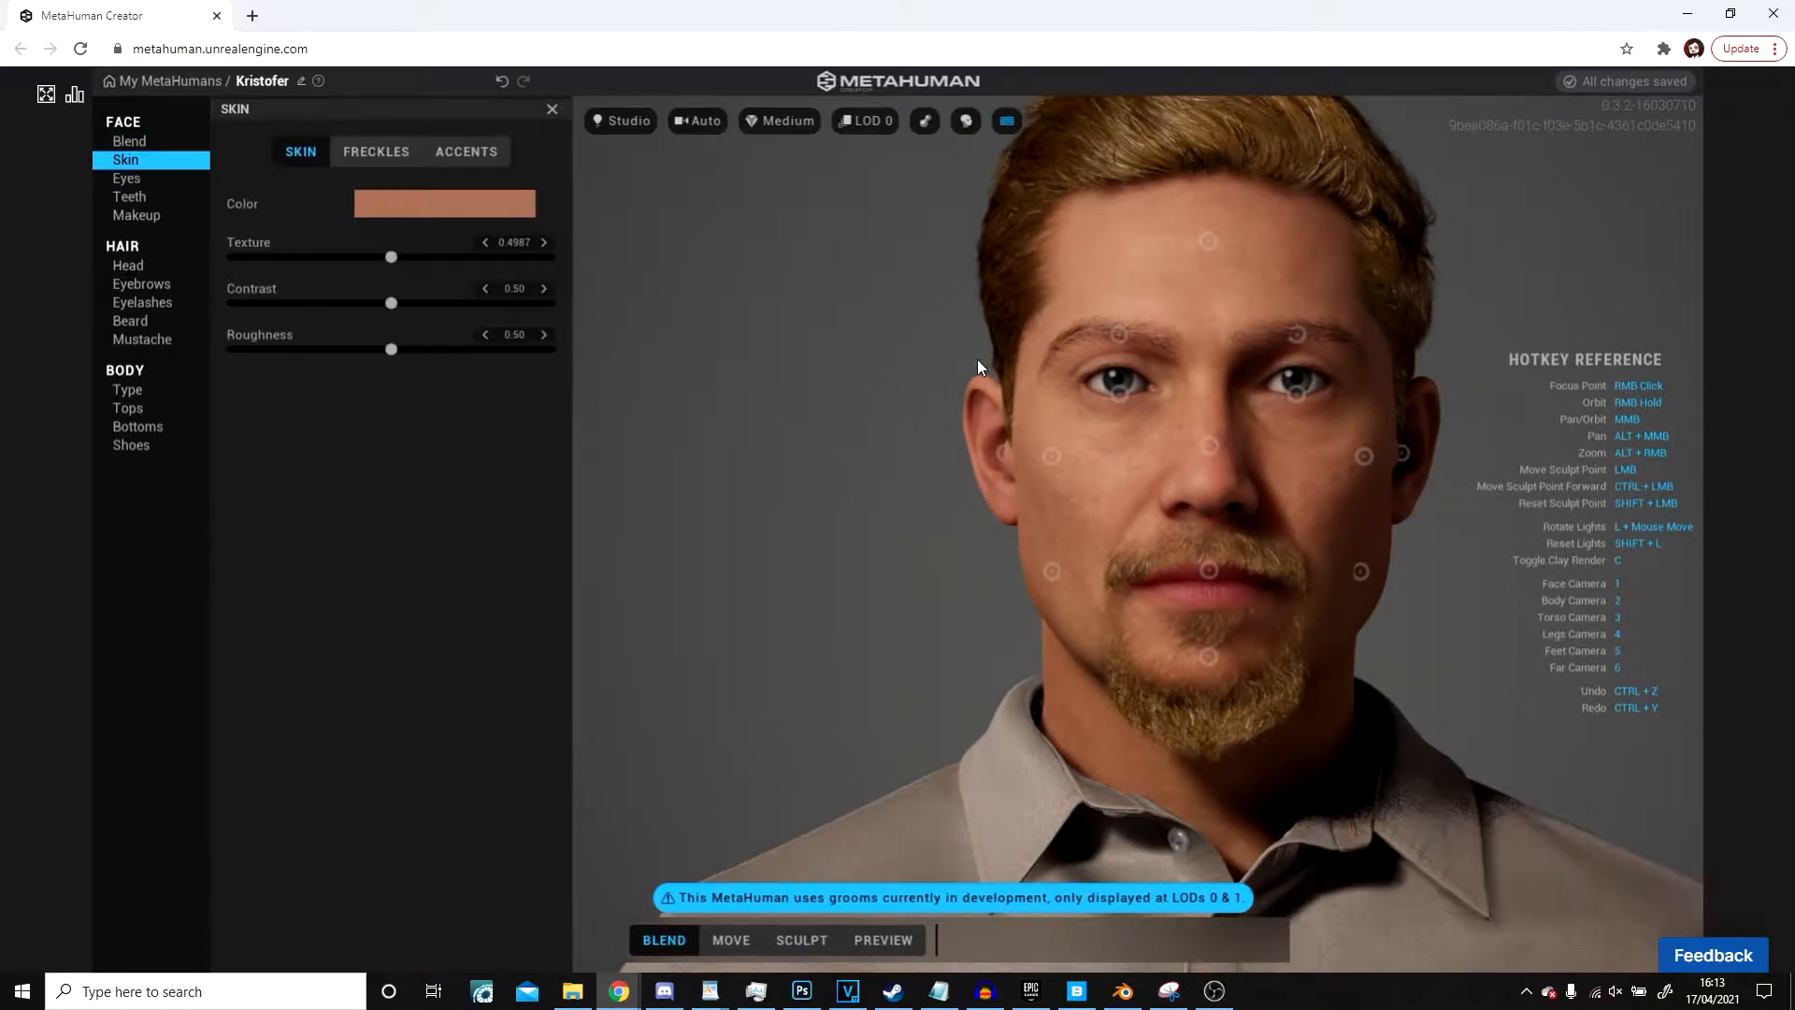
click(378, 145)
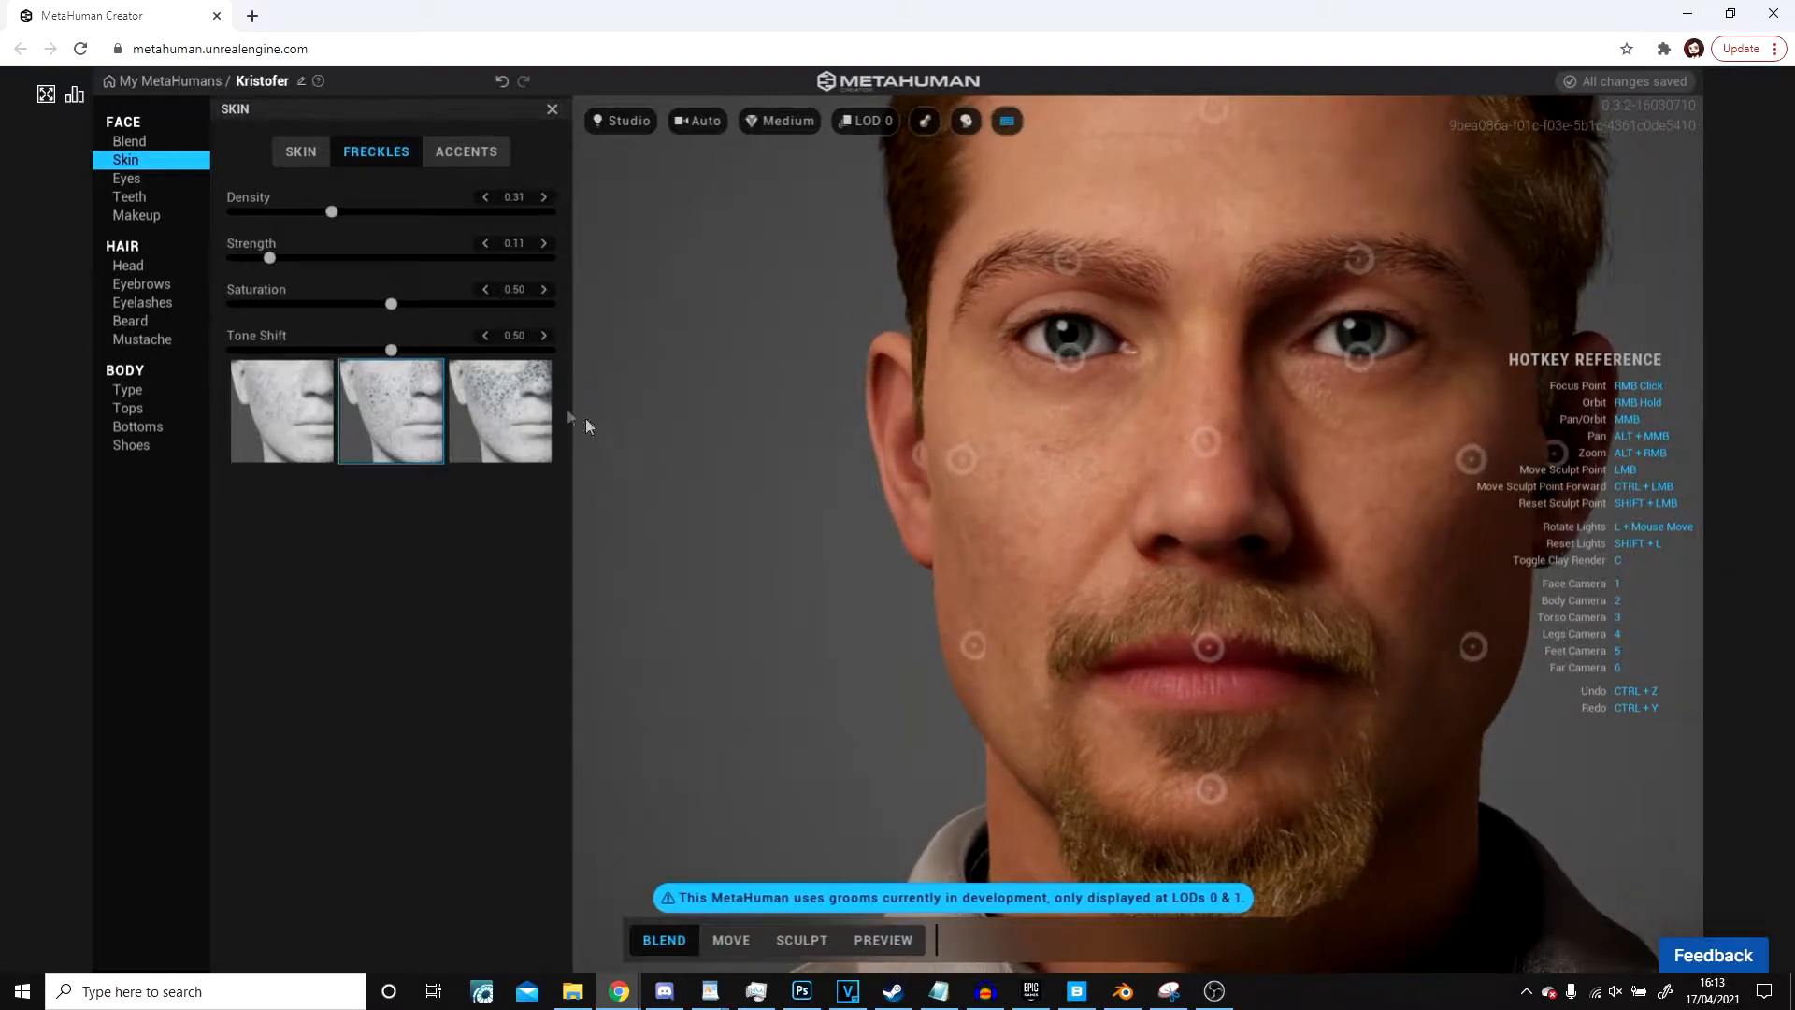
drag(339, 212, 363, 211)
click(492, 389)
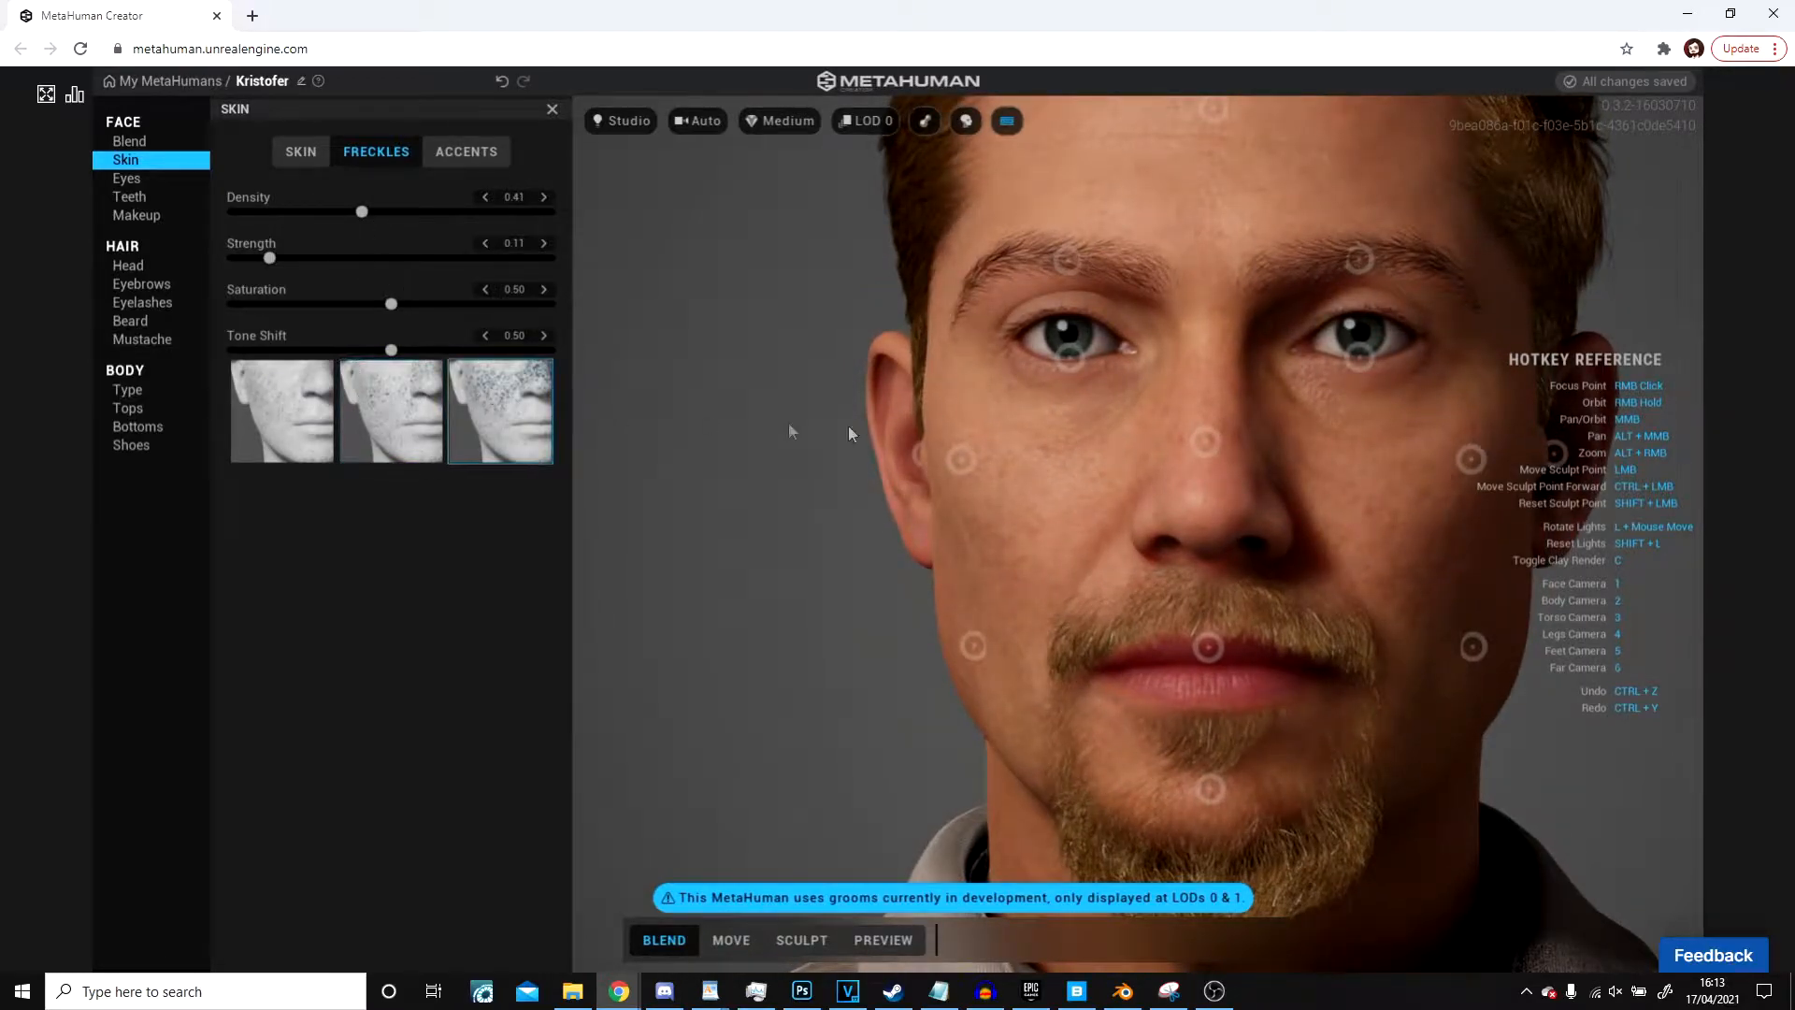
right_drag(905, 486, 1096, 546)
click(268, 425)
right_drag(841, 475, 720, 487)
right_drag(1034, 539, 1007, 546)
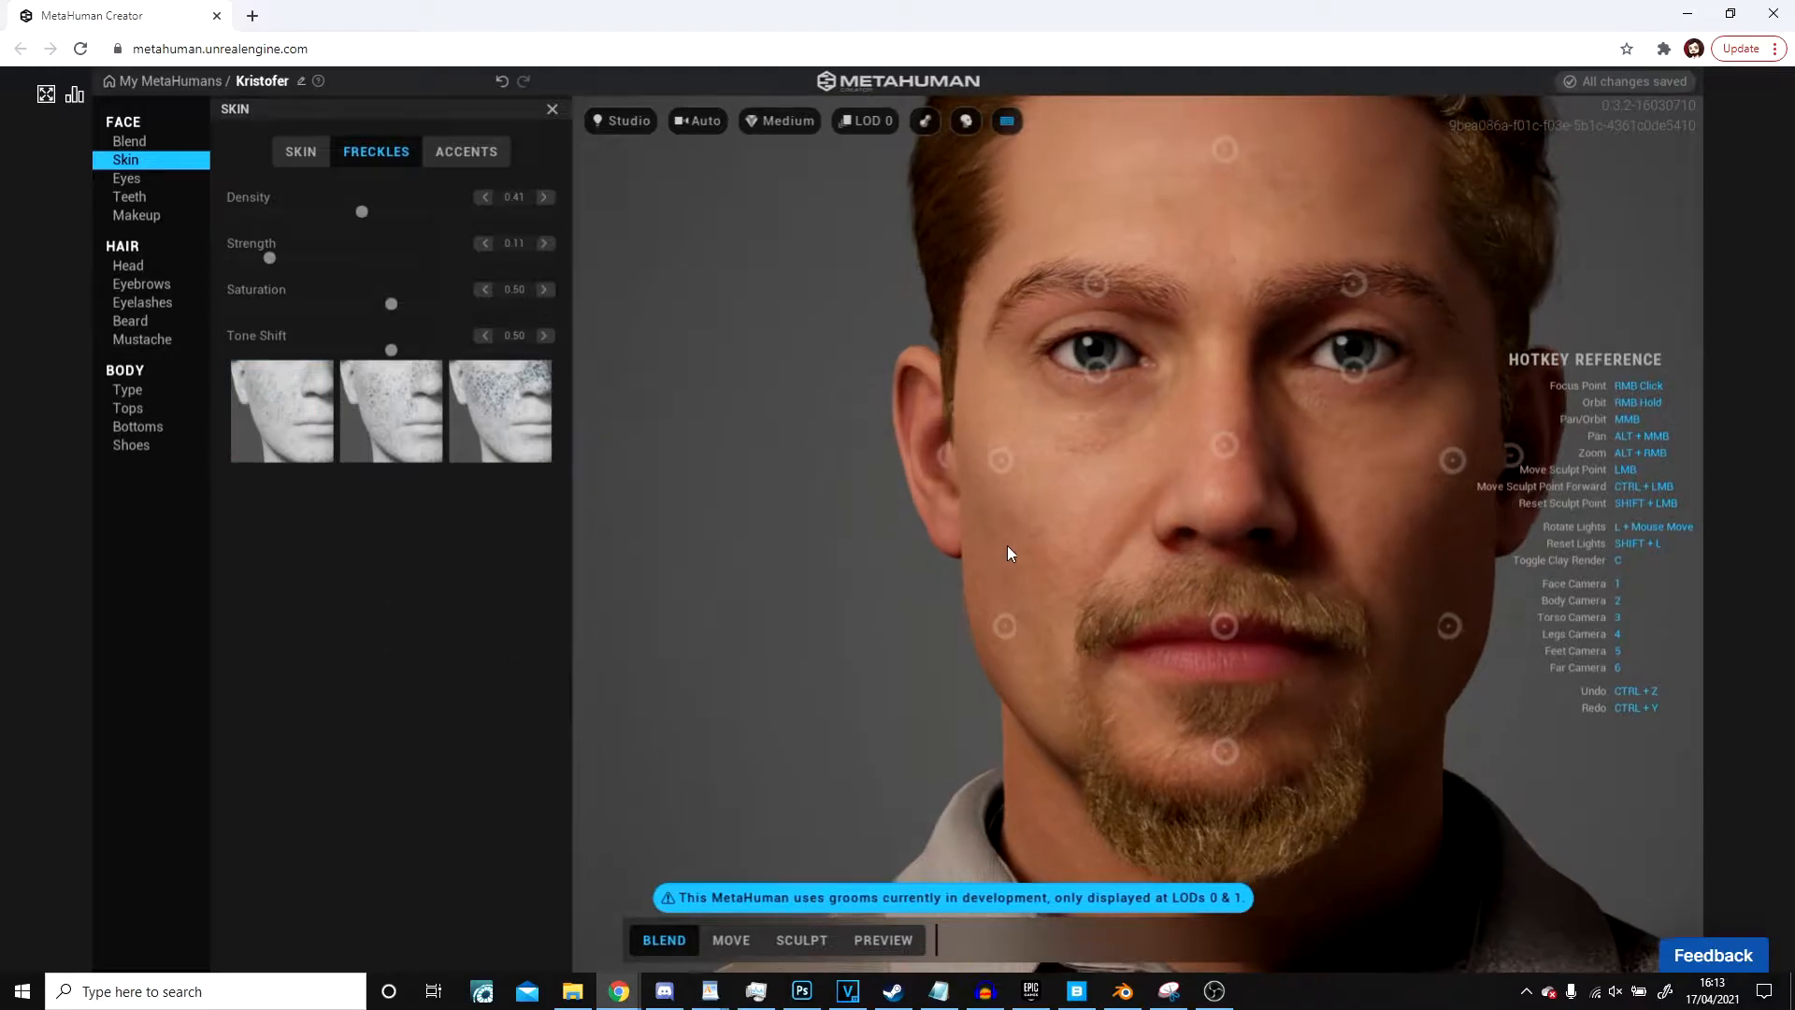
Step: Try cheek redness accents of 0.45 and 0.30 on the skin and reset all accents
scroll(1007, 546, down, 2)
click(486, 159)
click(350, 332)
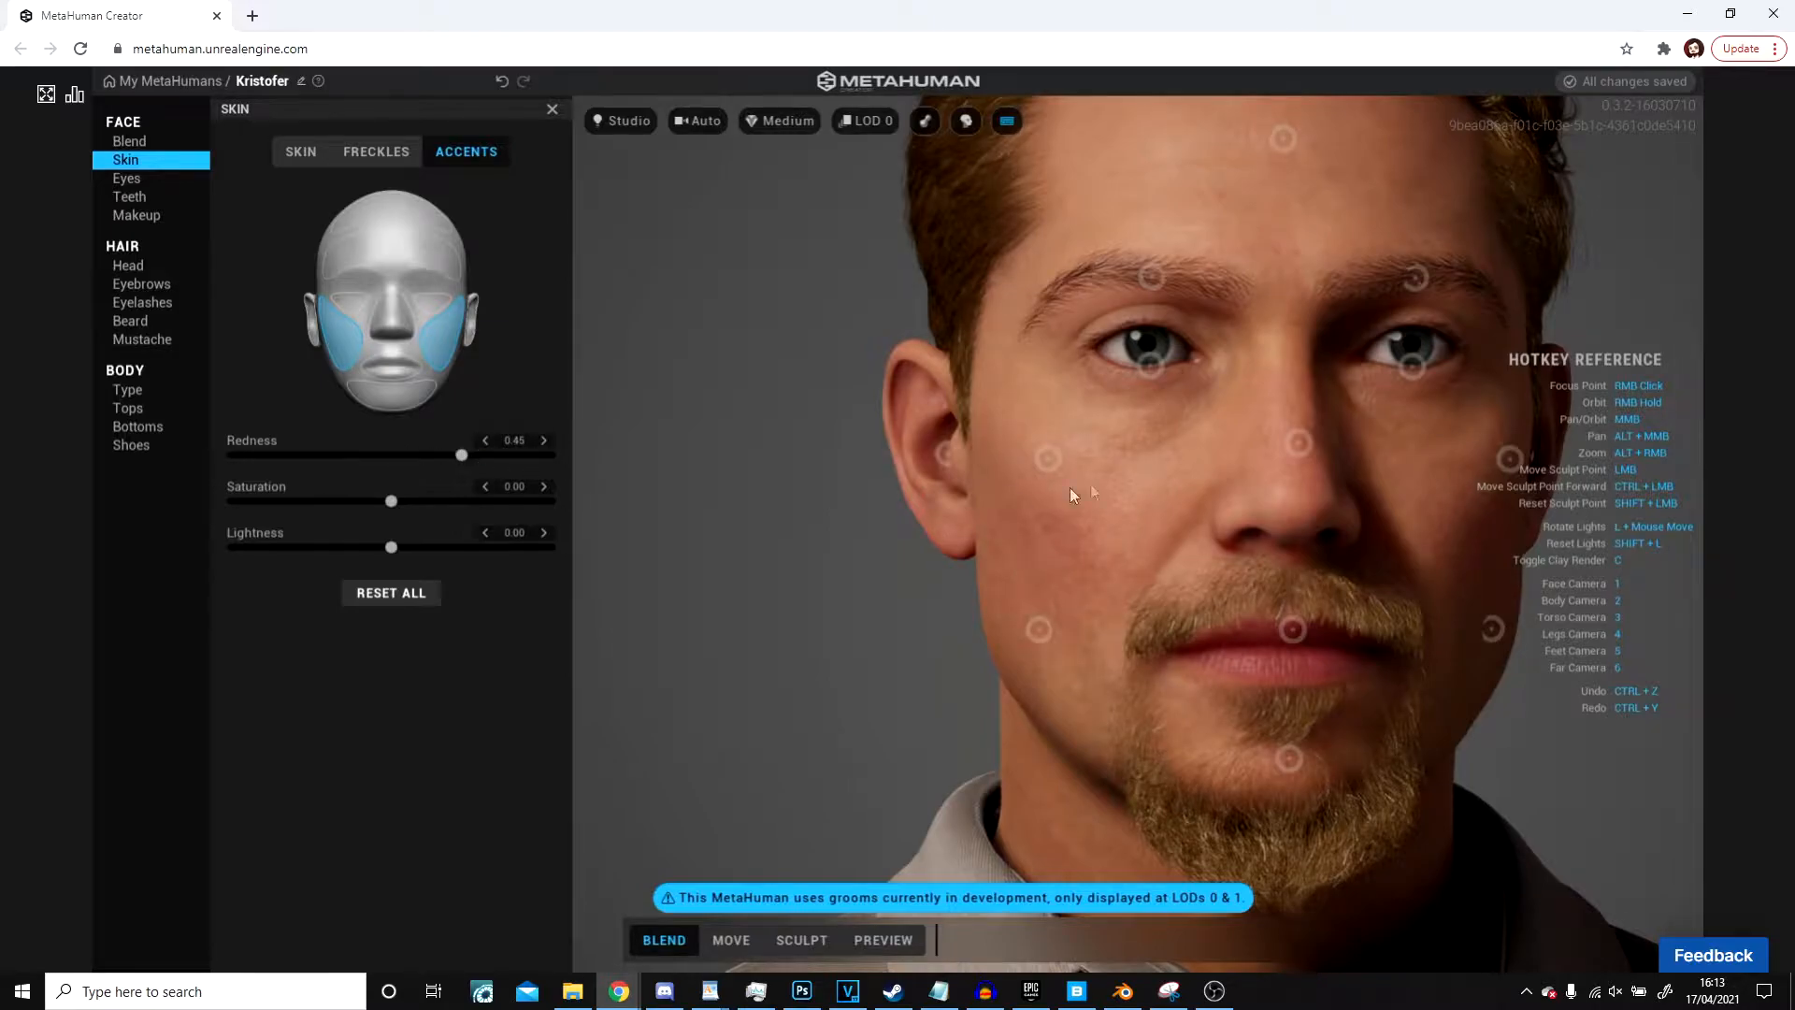
middle_drag(1070, 496, 1156, 467)
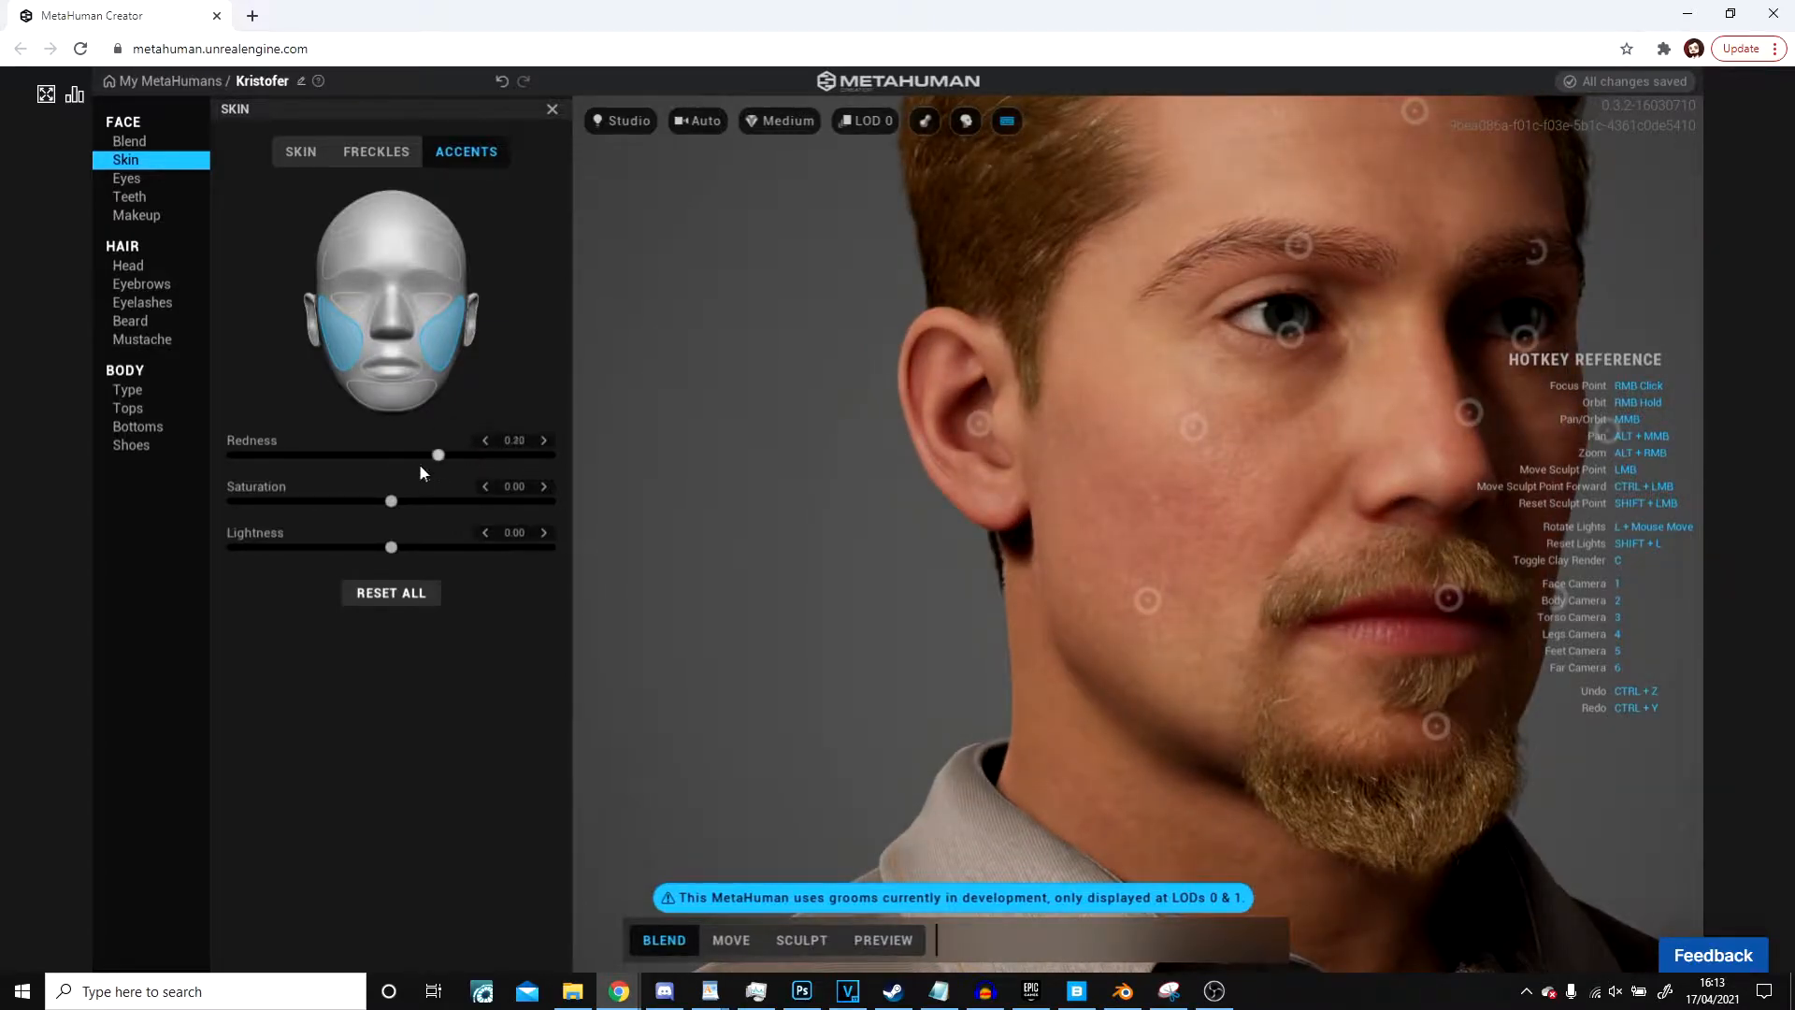
click(389, 600)
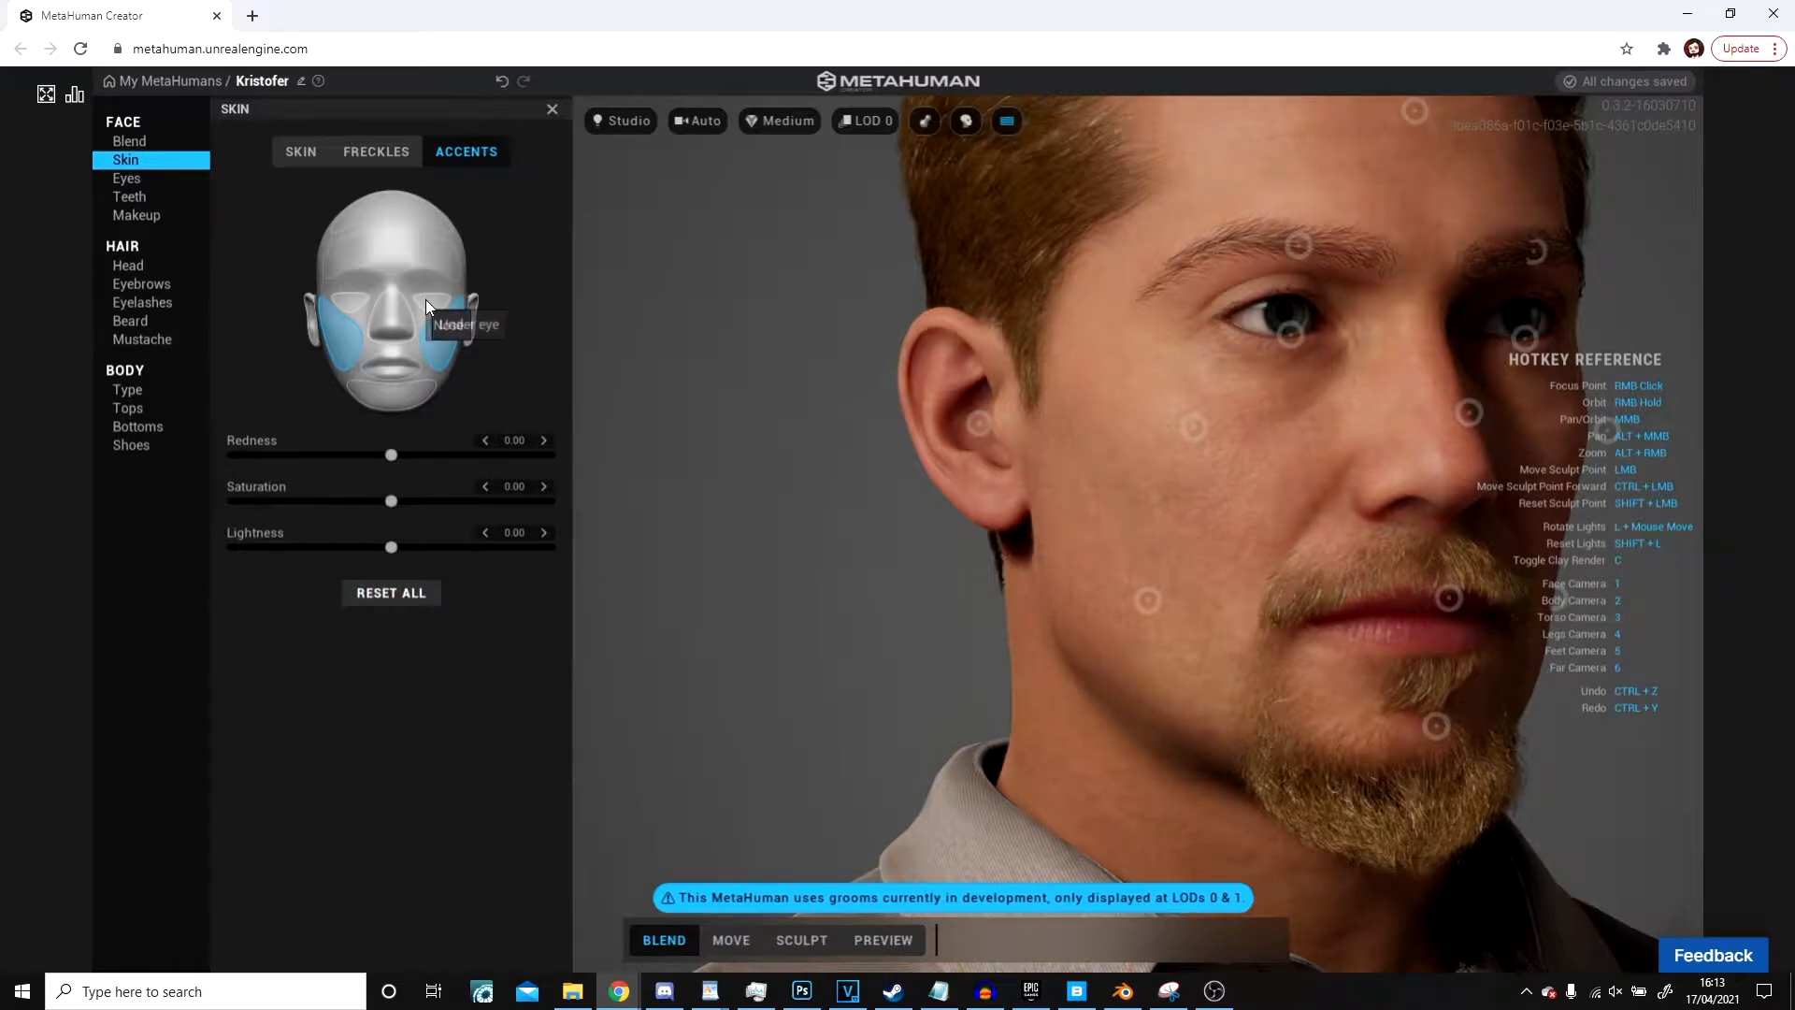
Step: Try redness accents on the under-eye area and the scalp, resetting all accents after each
click(424, 300)
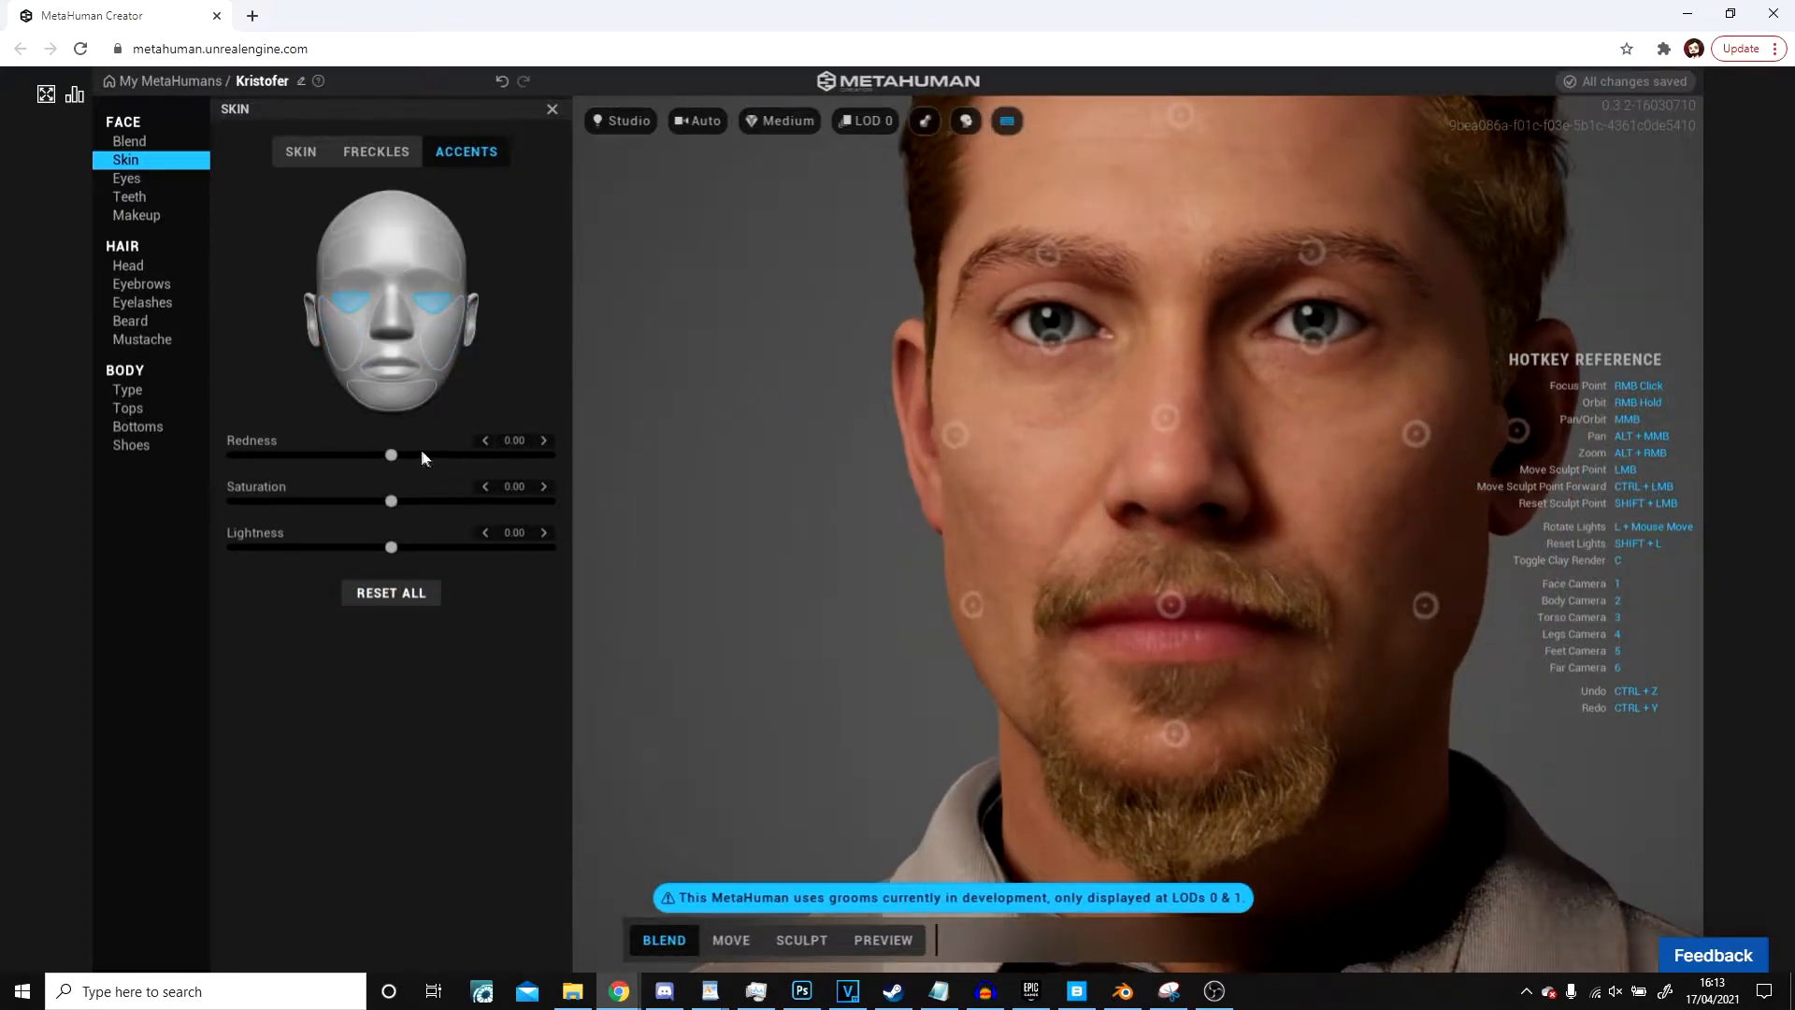
drag(410, 456, 519, 454)
click(400, 602)
click(390, 225)
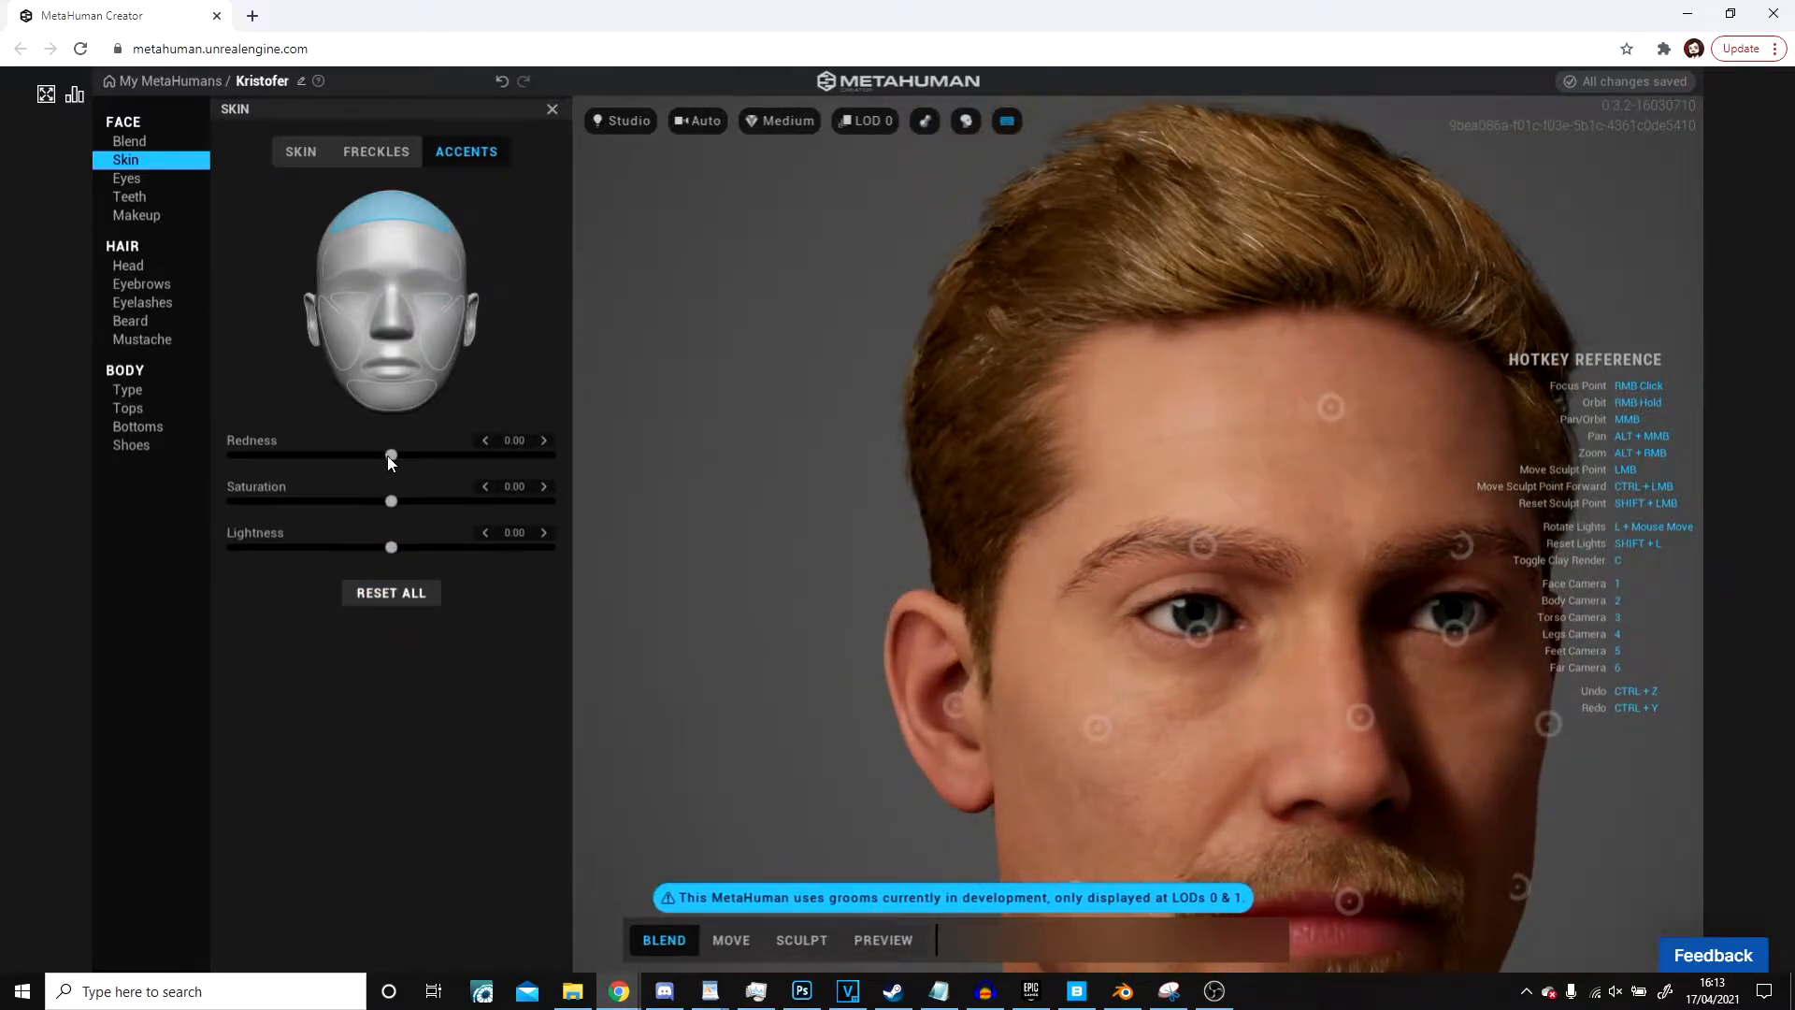
right_drag(1075, 318, 1492, 304)
click(410, 603)
Step: Apply the grey-blue eye preset, third in the second row, and open the iris settings
right_drag(1280, 426, 1021, 284)
click(126, 178)
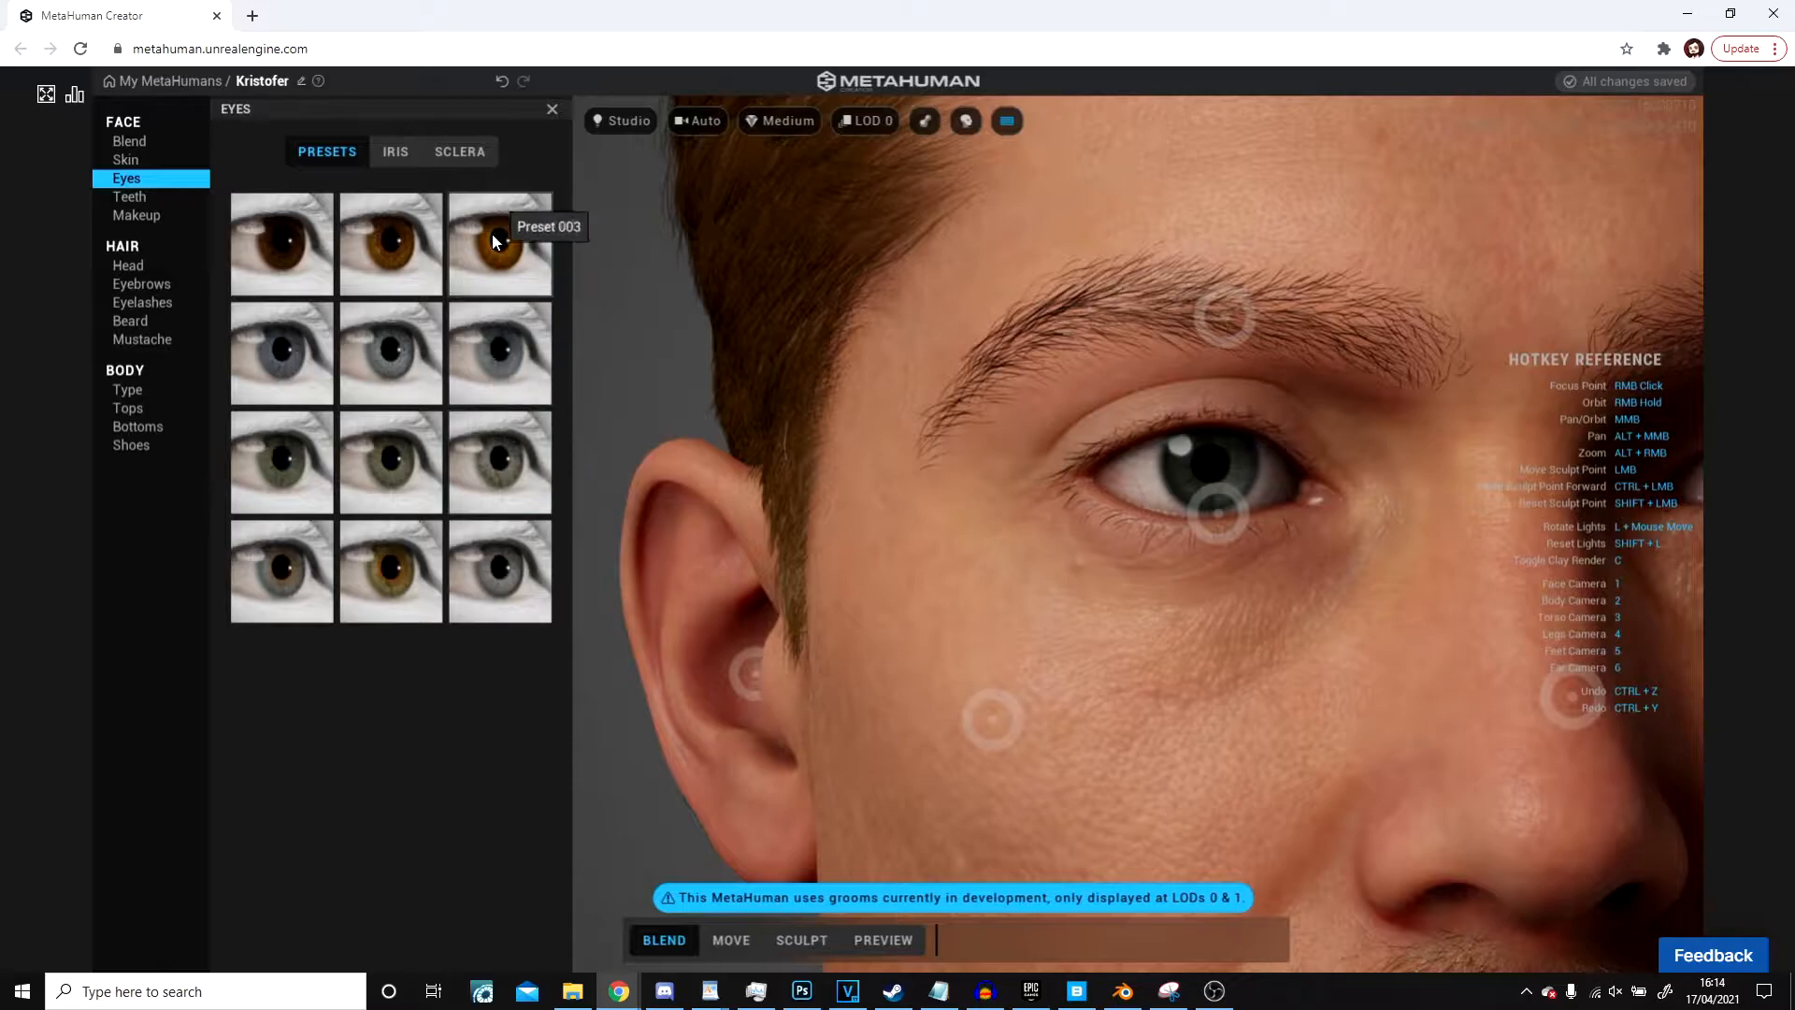
click(498, 367)
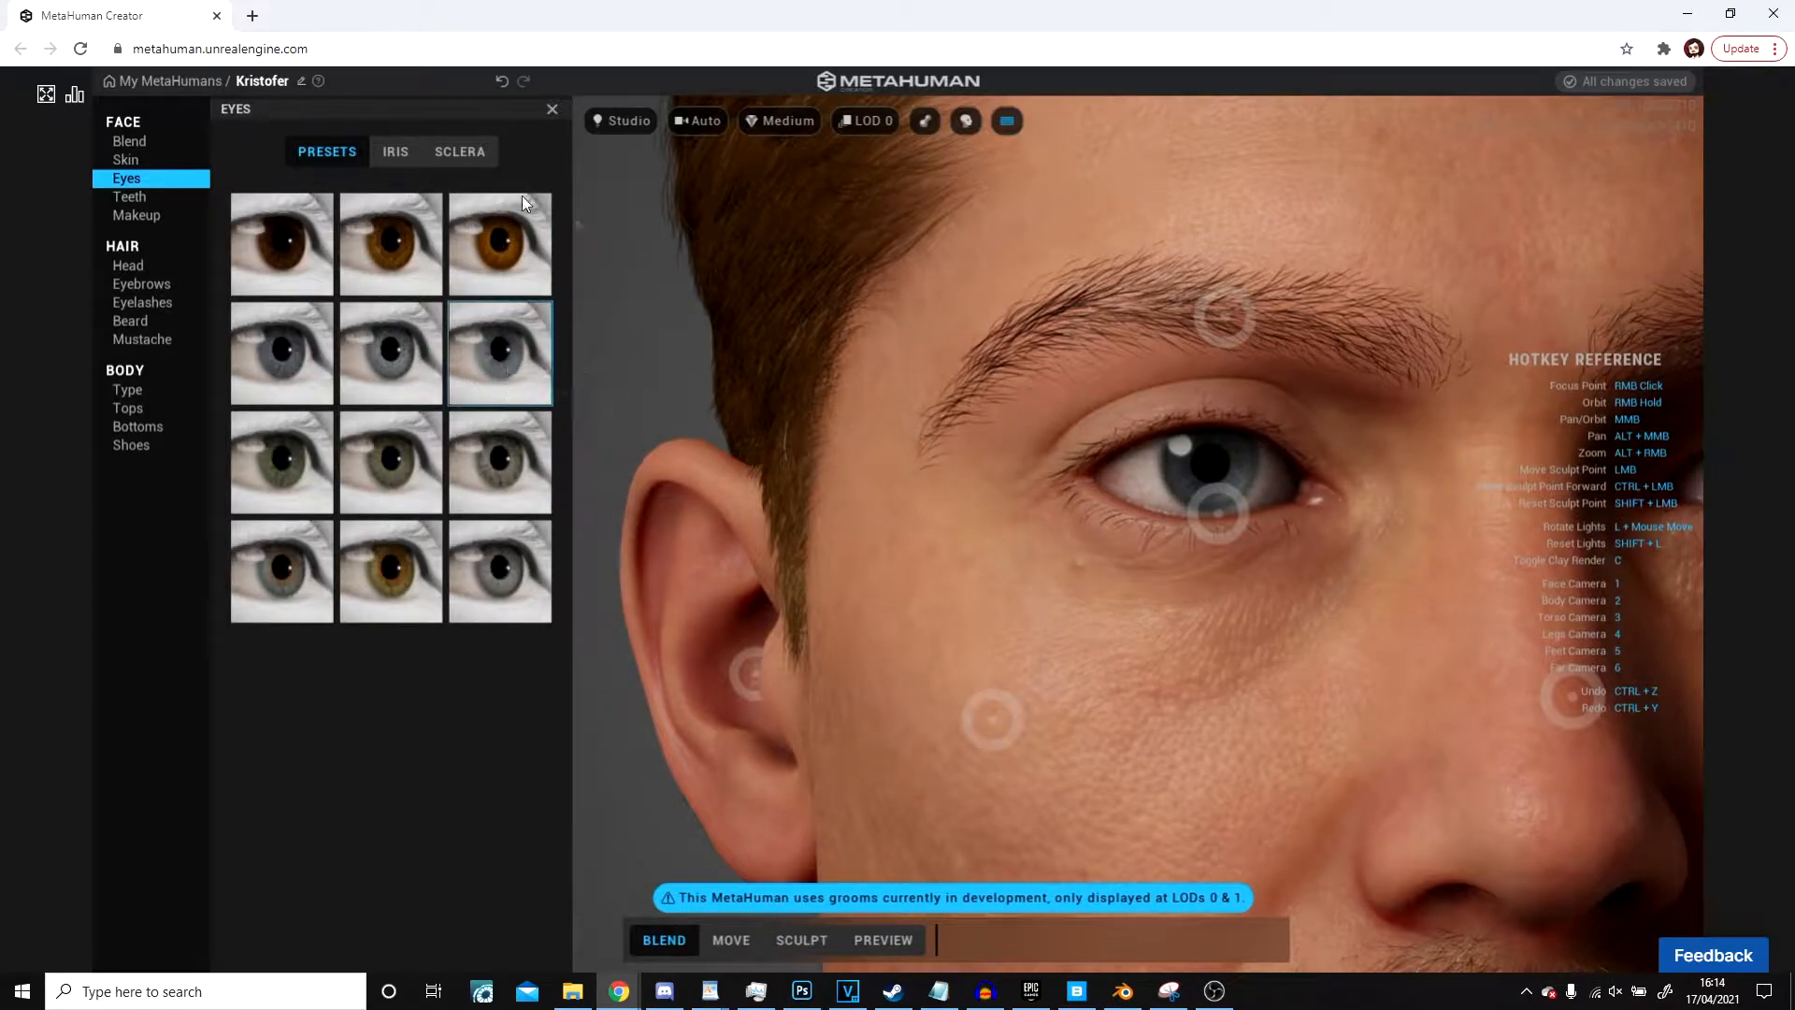
click(394, 152)
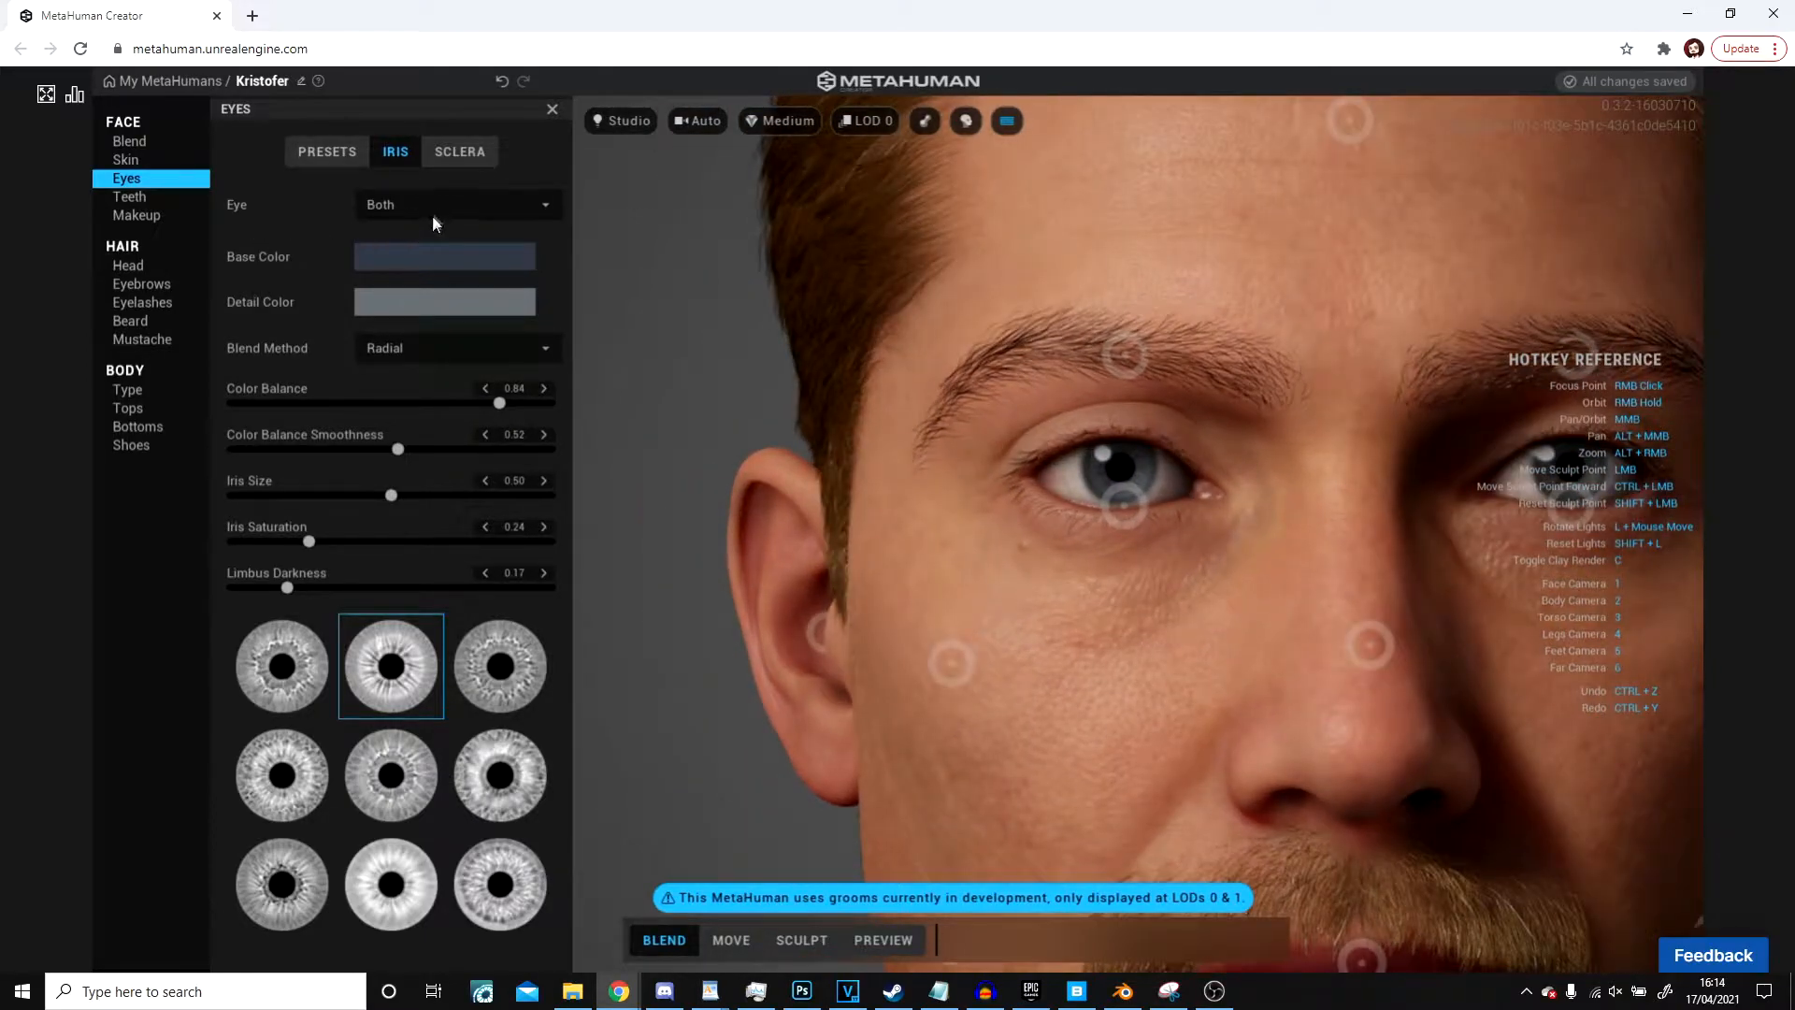
Step: Try a dark brown iris base color with a tan detail color of U 0.95, V 0.79 on the left eye
click(432, 214)
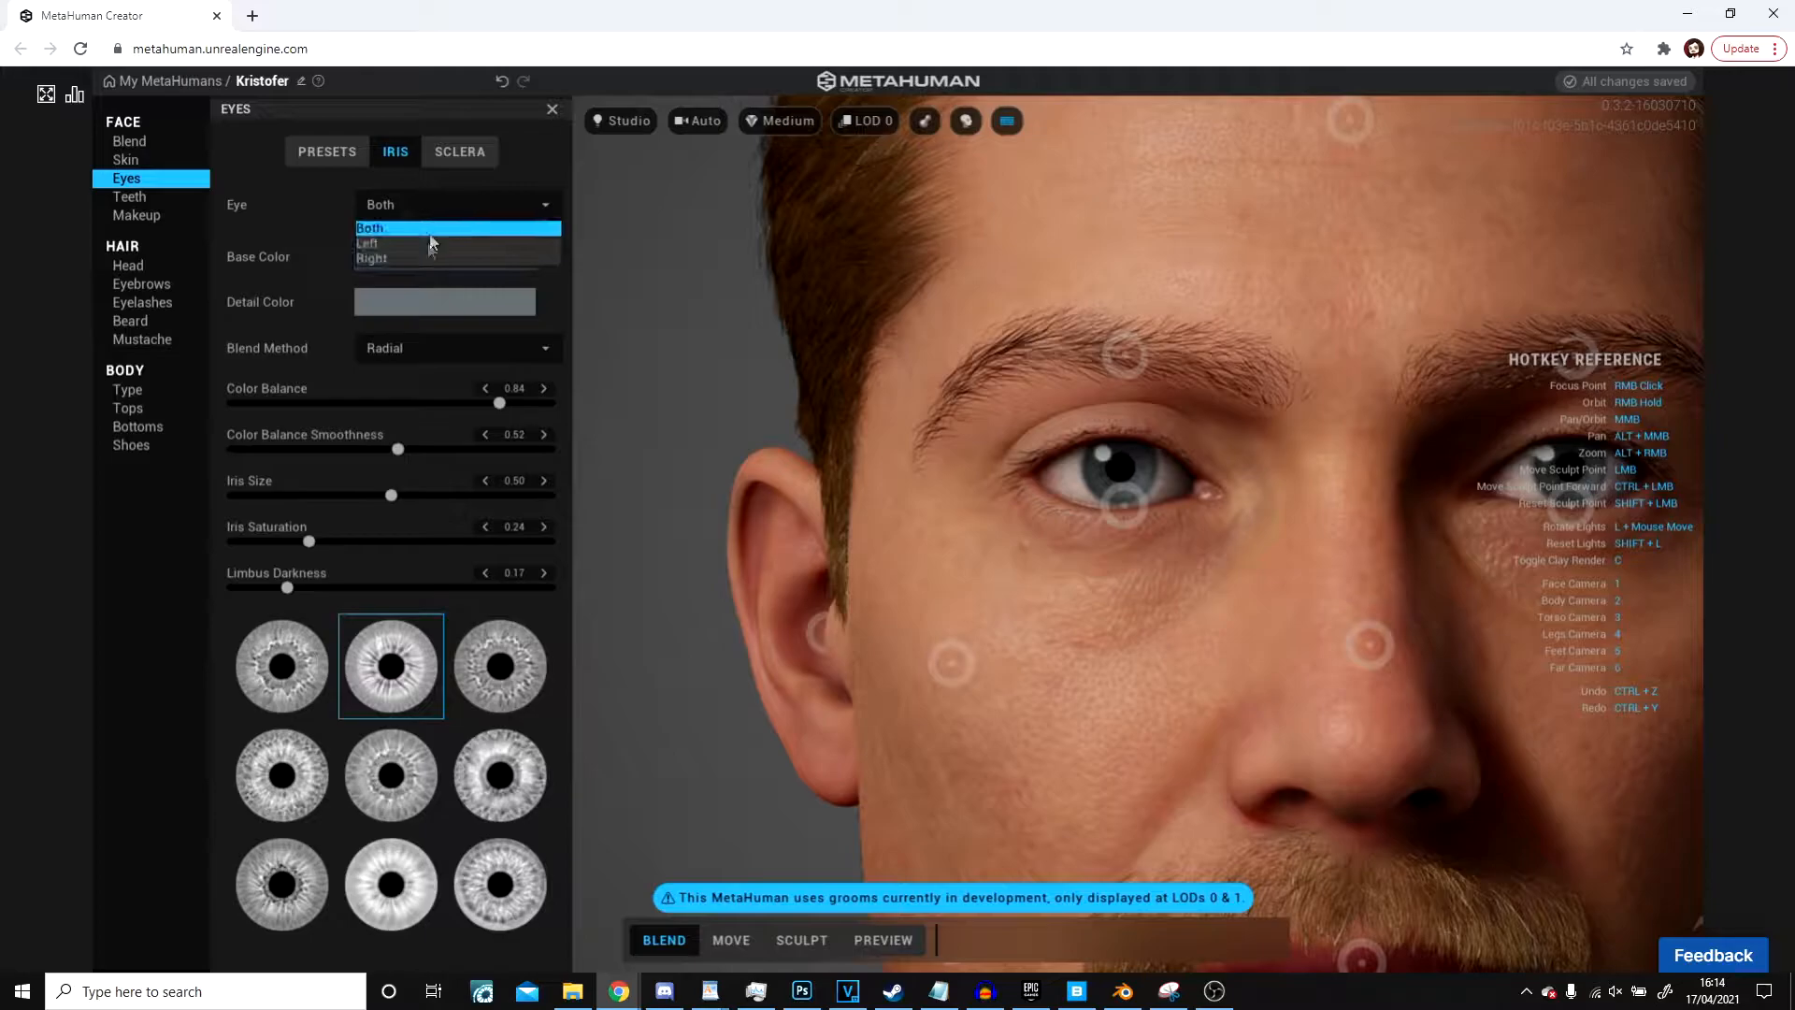
click(384, 244)
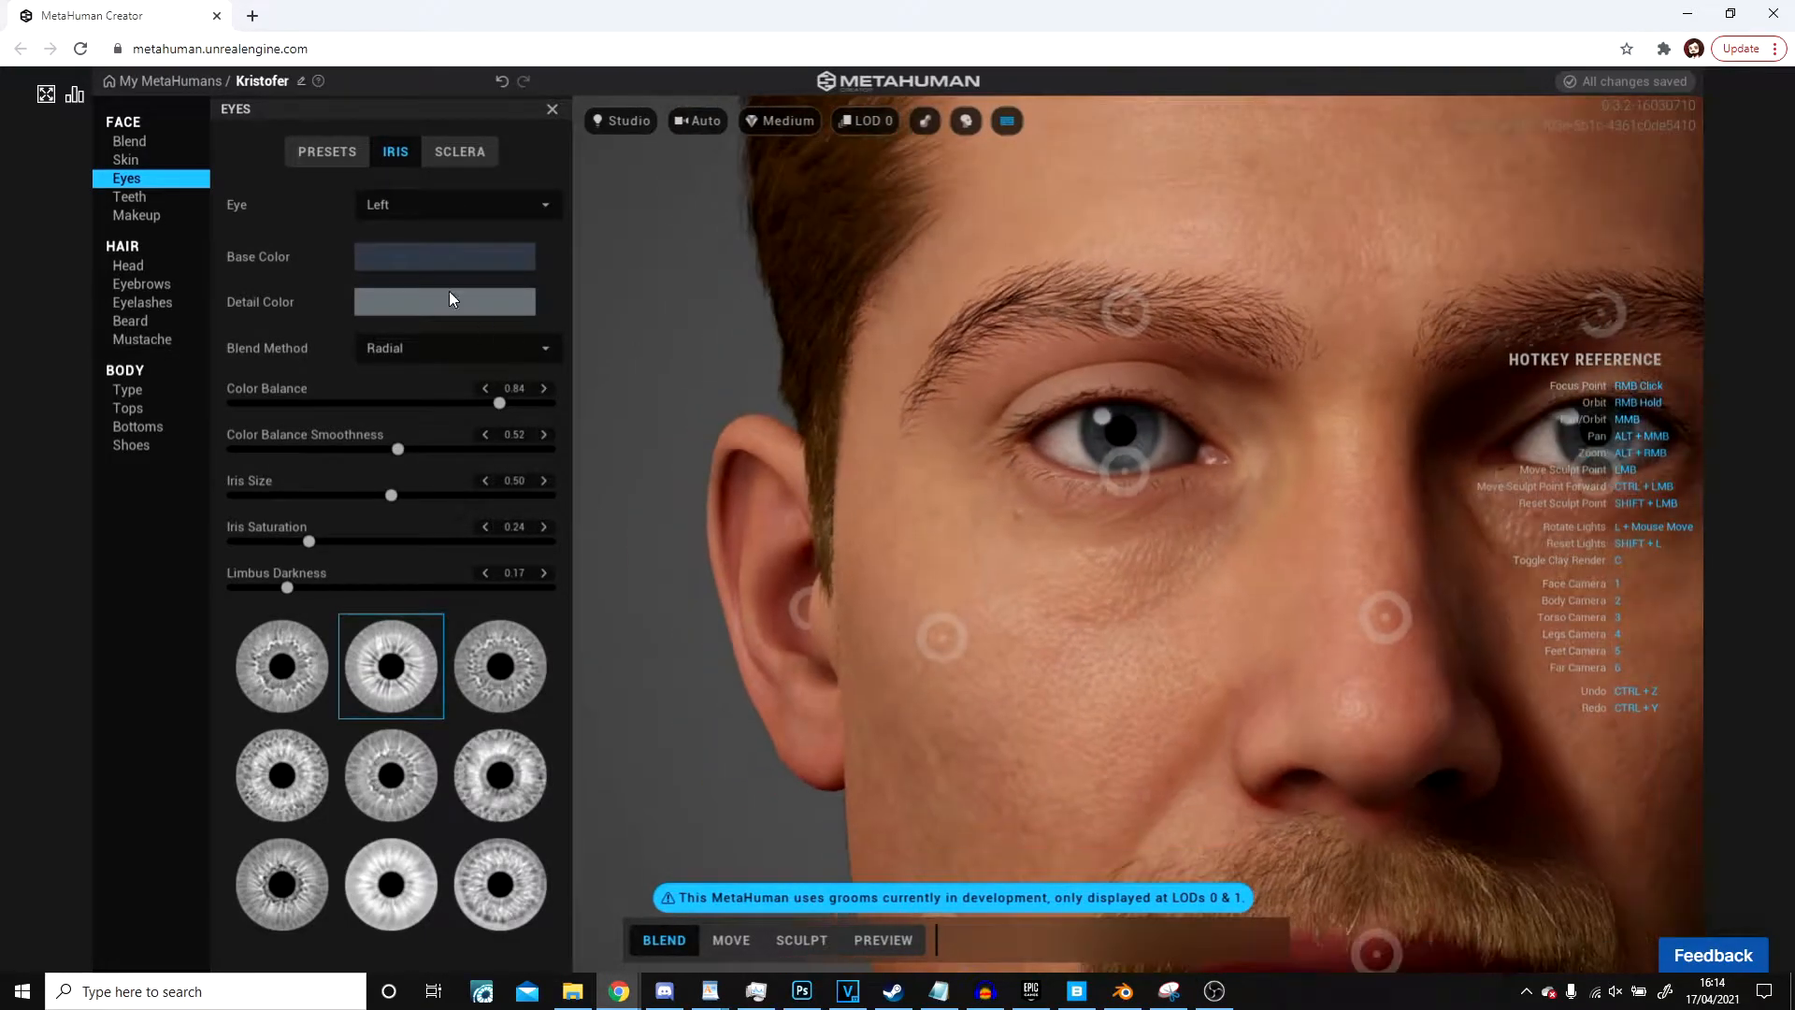
click(441, 260)
mouse_move(522, 333)
mouse_down()
mouse_move(592, 328)
mouse_move(620, 284)
mouse_up()
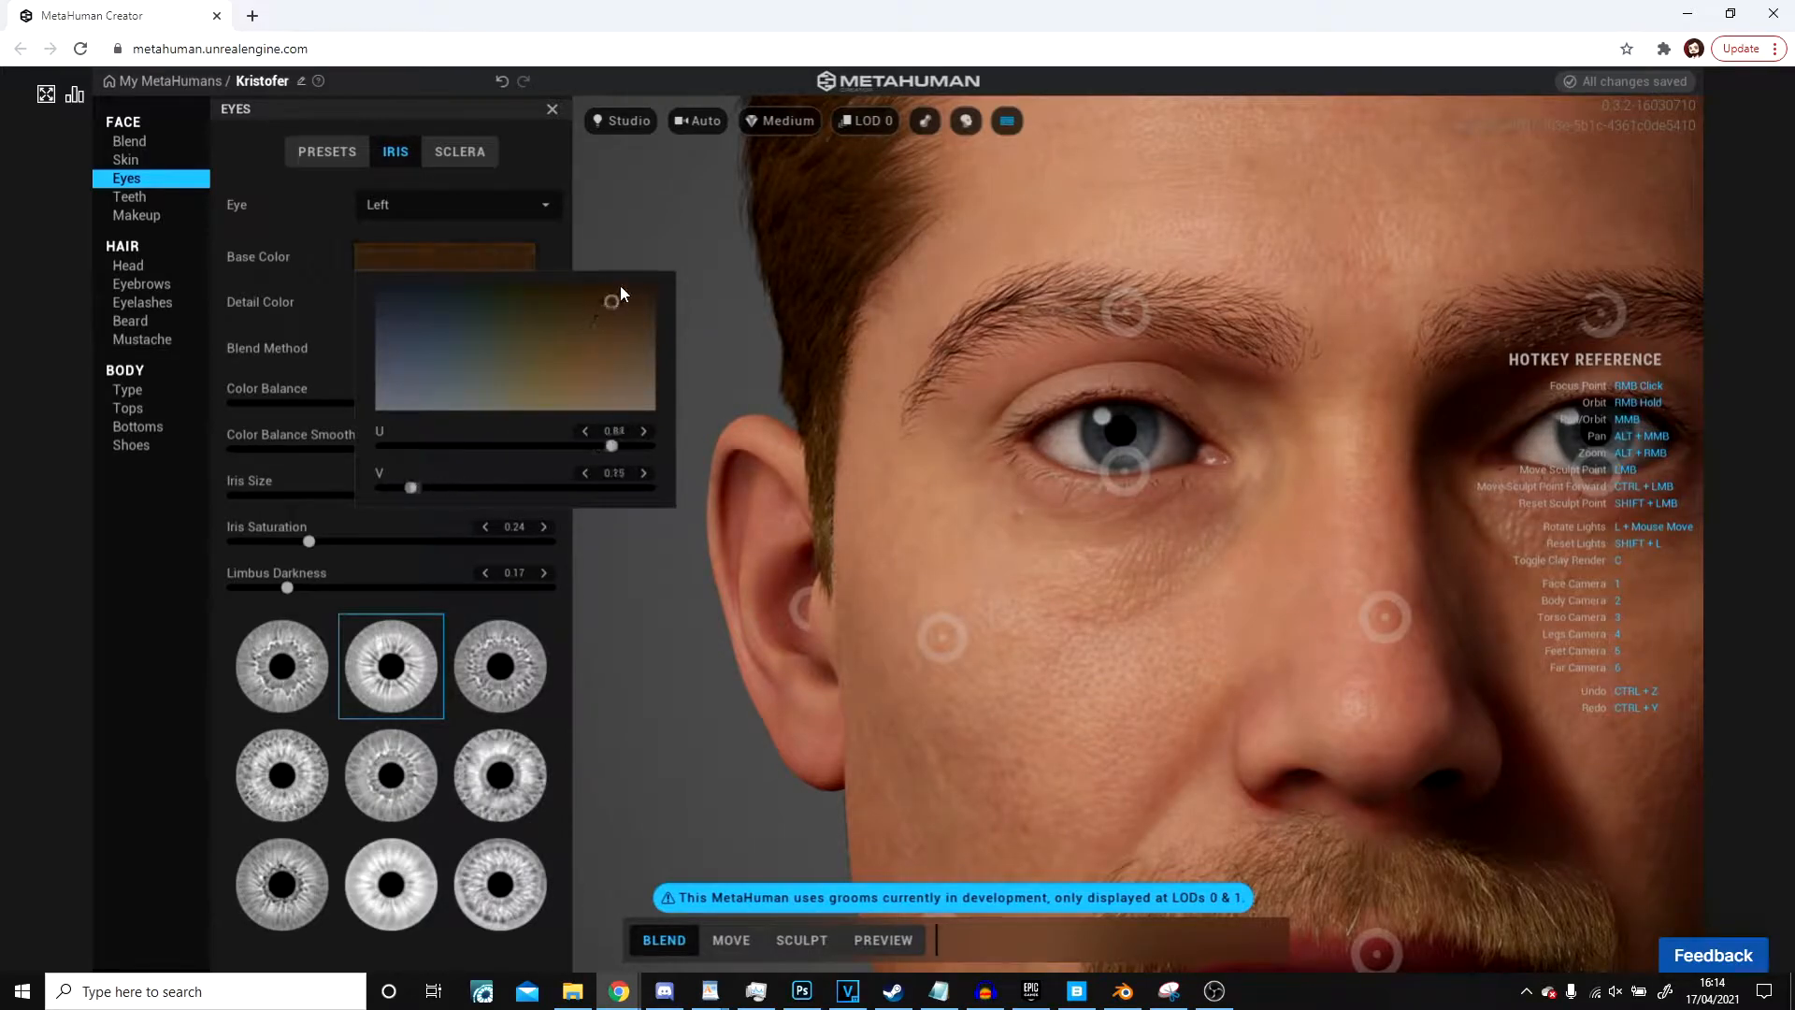
click(383, 308)
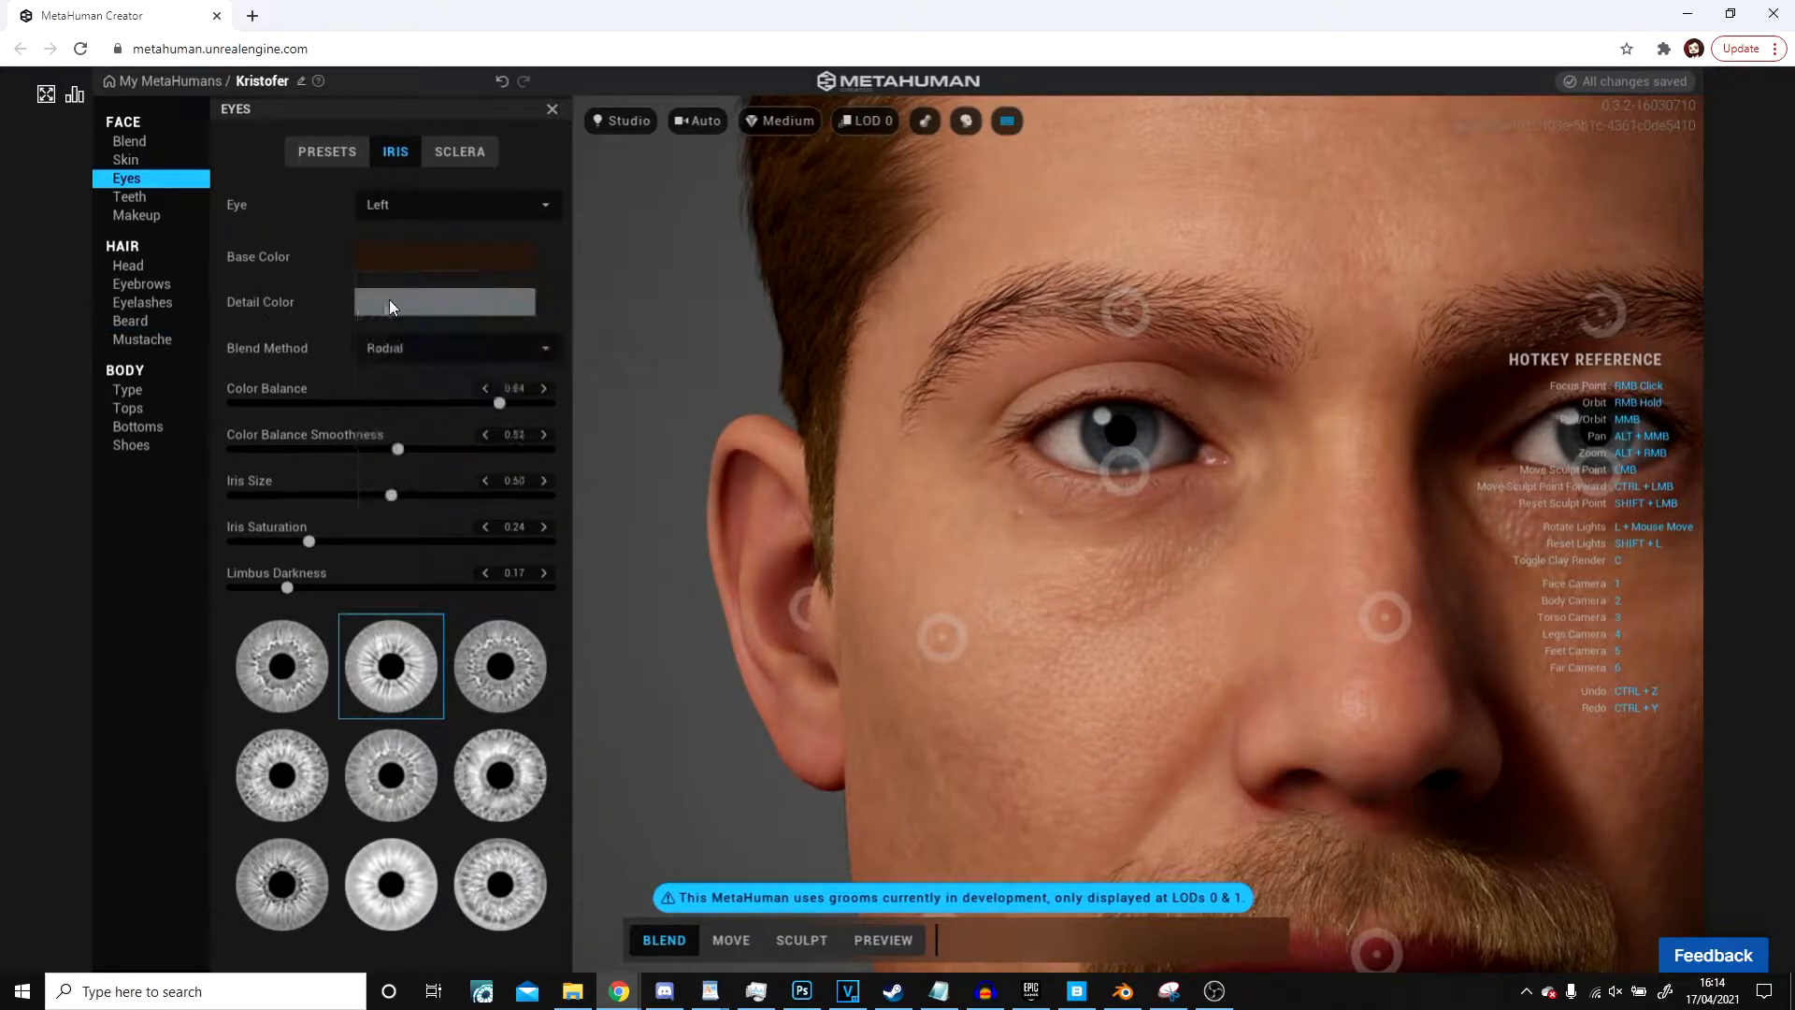
click(383, 308)
mouse_move(561, 379)
mouse_down()
mouse_move(575, 409)
mouse_move(535, 351)
mouse_move(512, 369)
mouse_move(642, 431)
mouse_up()
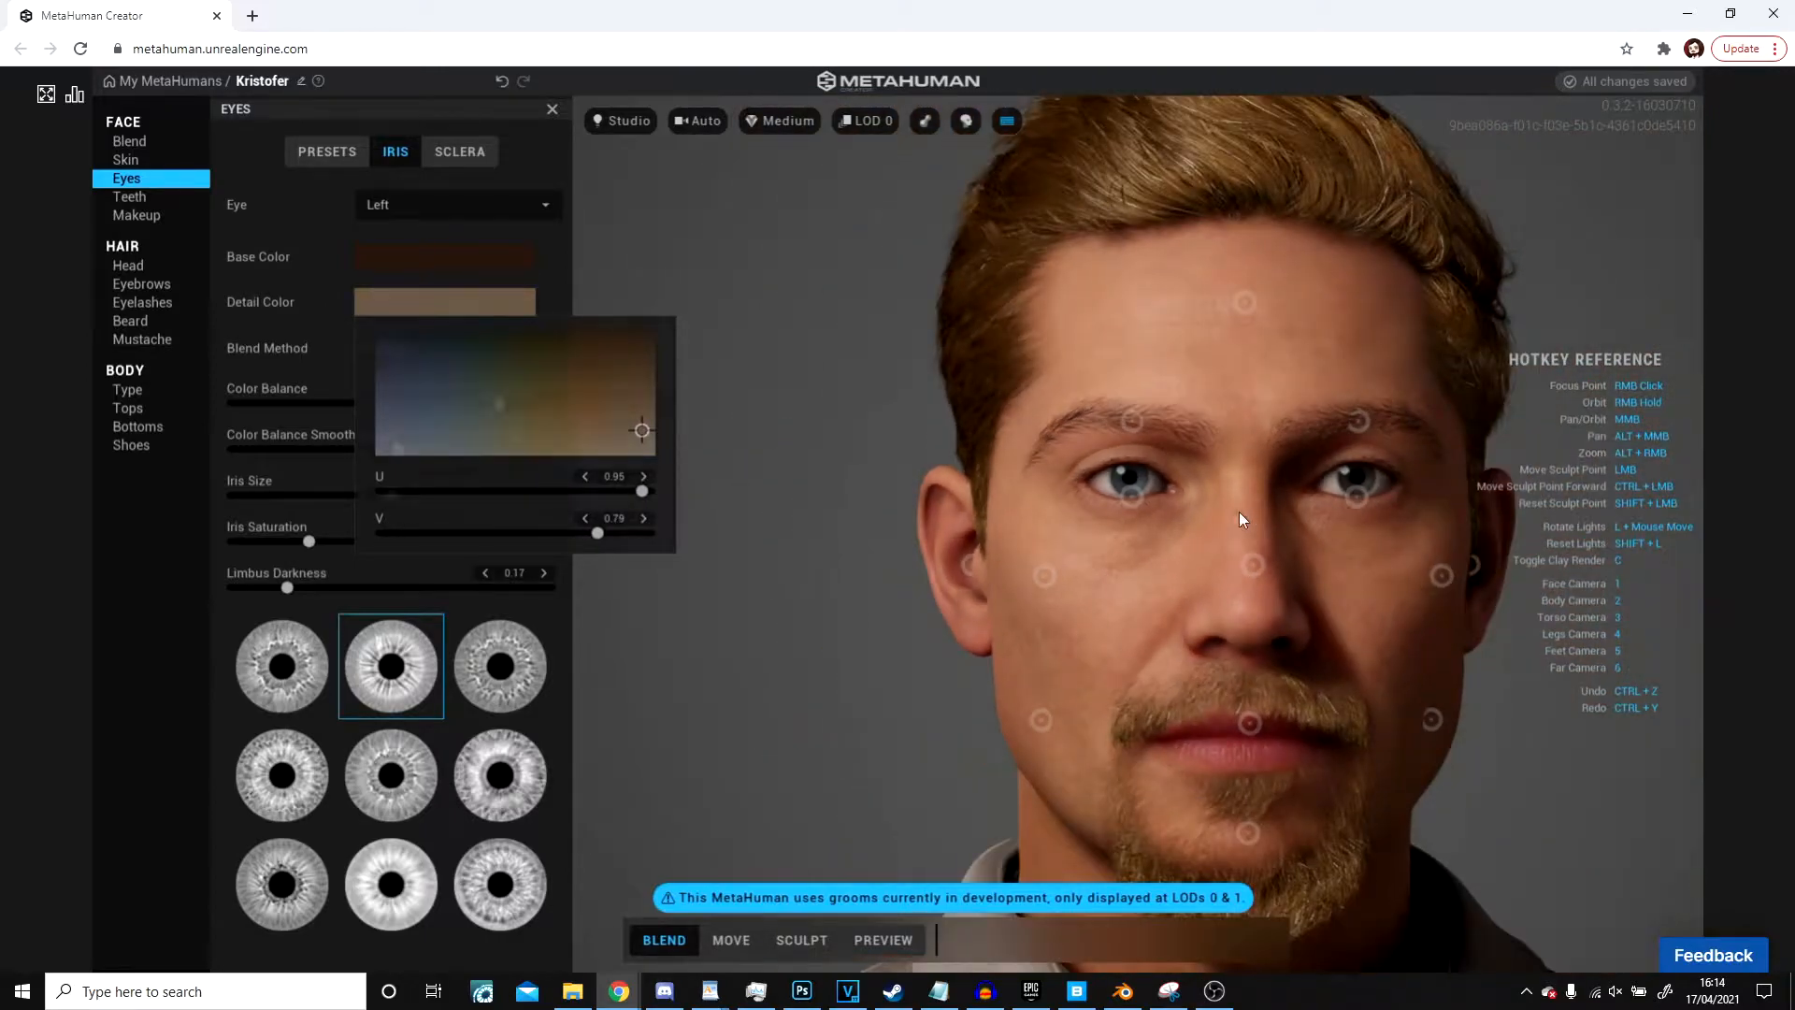
click(1240, 519)
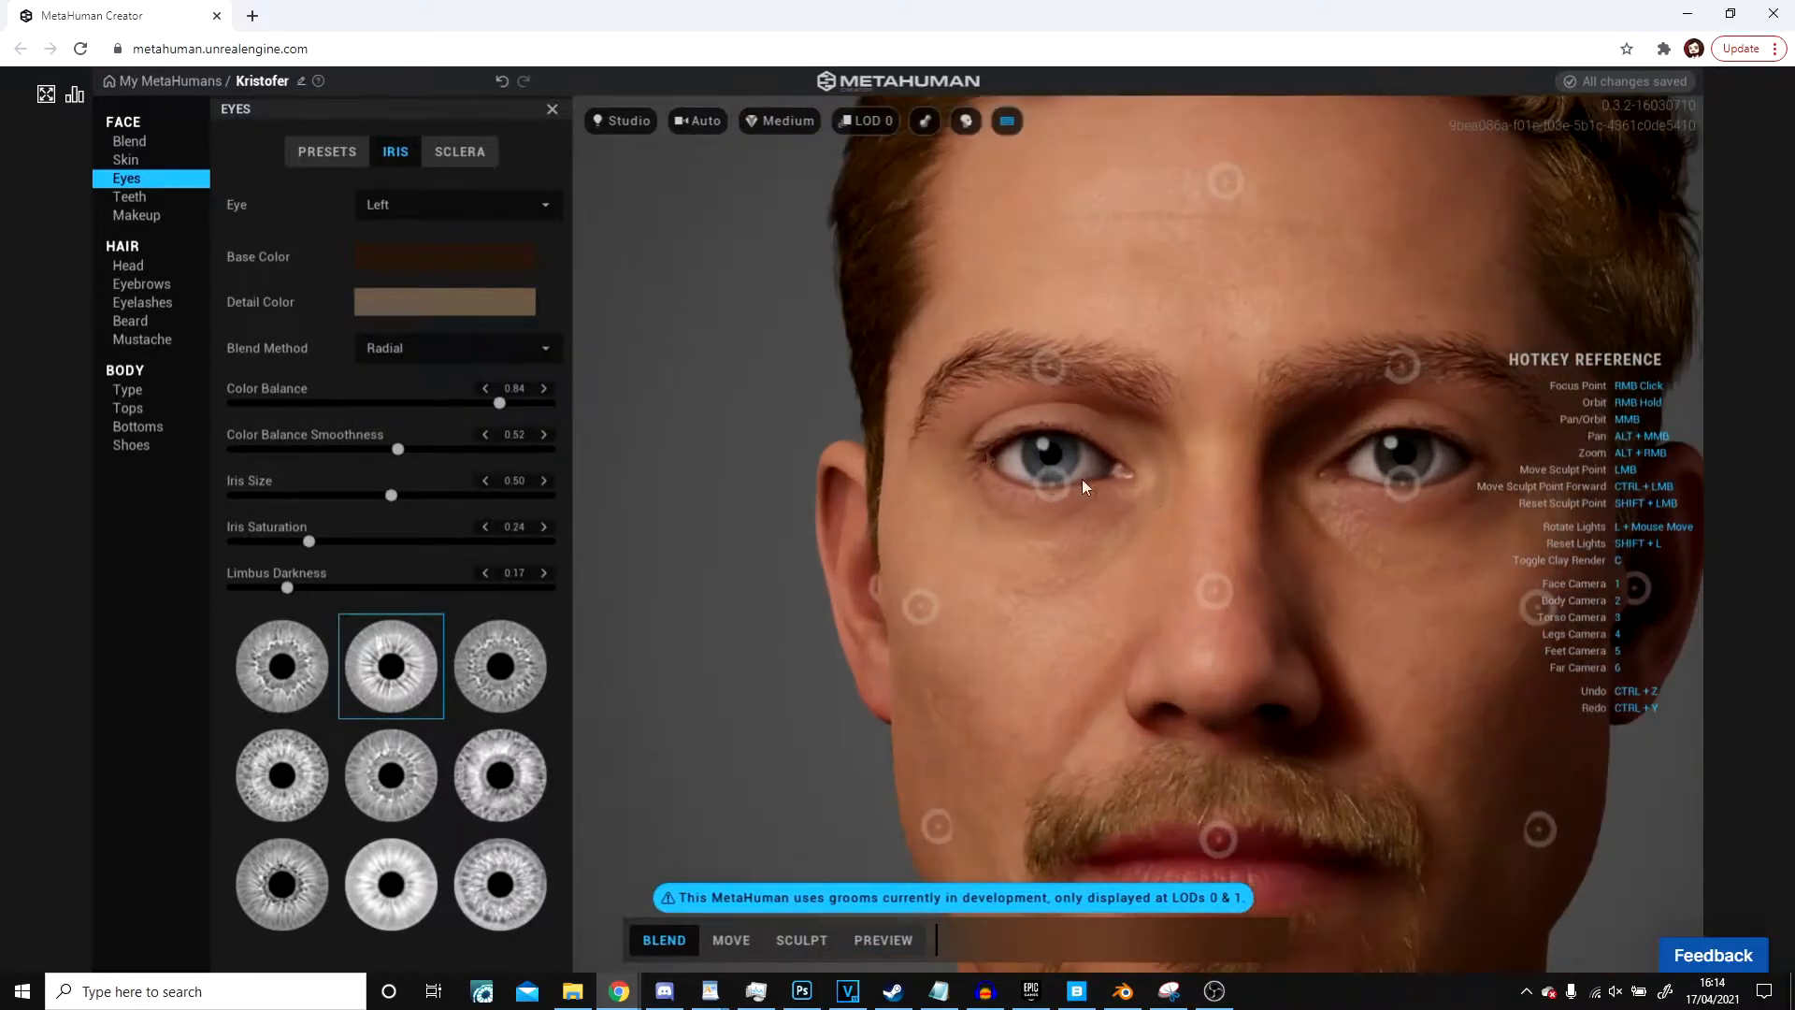
Step: Recolor the left iris with a pale grey-blue base of U 0.02, V 0.95 and a matching grey detail color
click(505, 248)
mouse_move(620, 301)
mouse_down()
mouse_move(609, 402)
mouse_move(388, 403)
mouse_up()
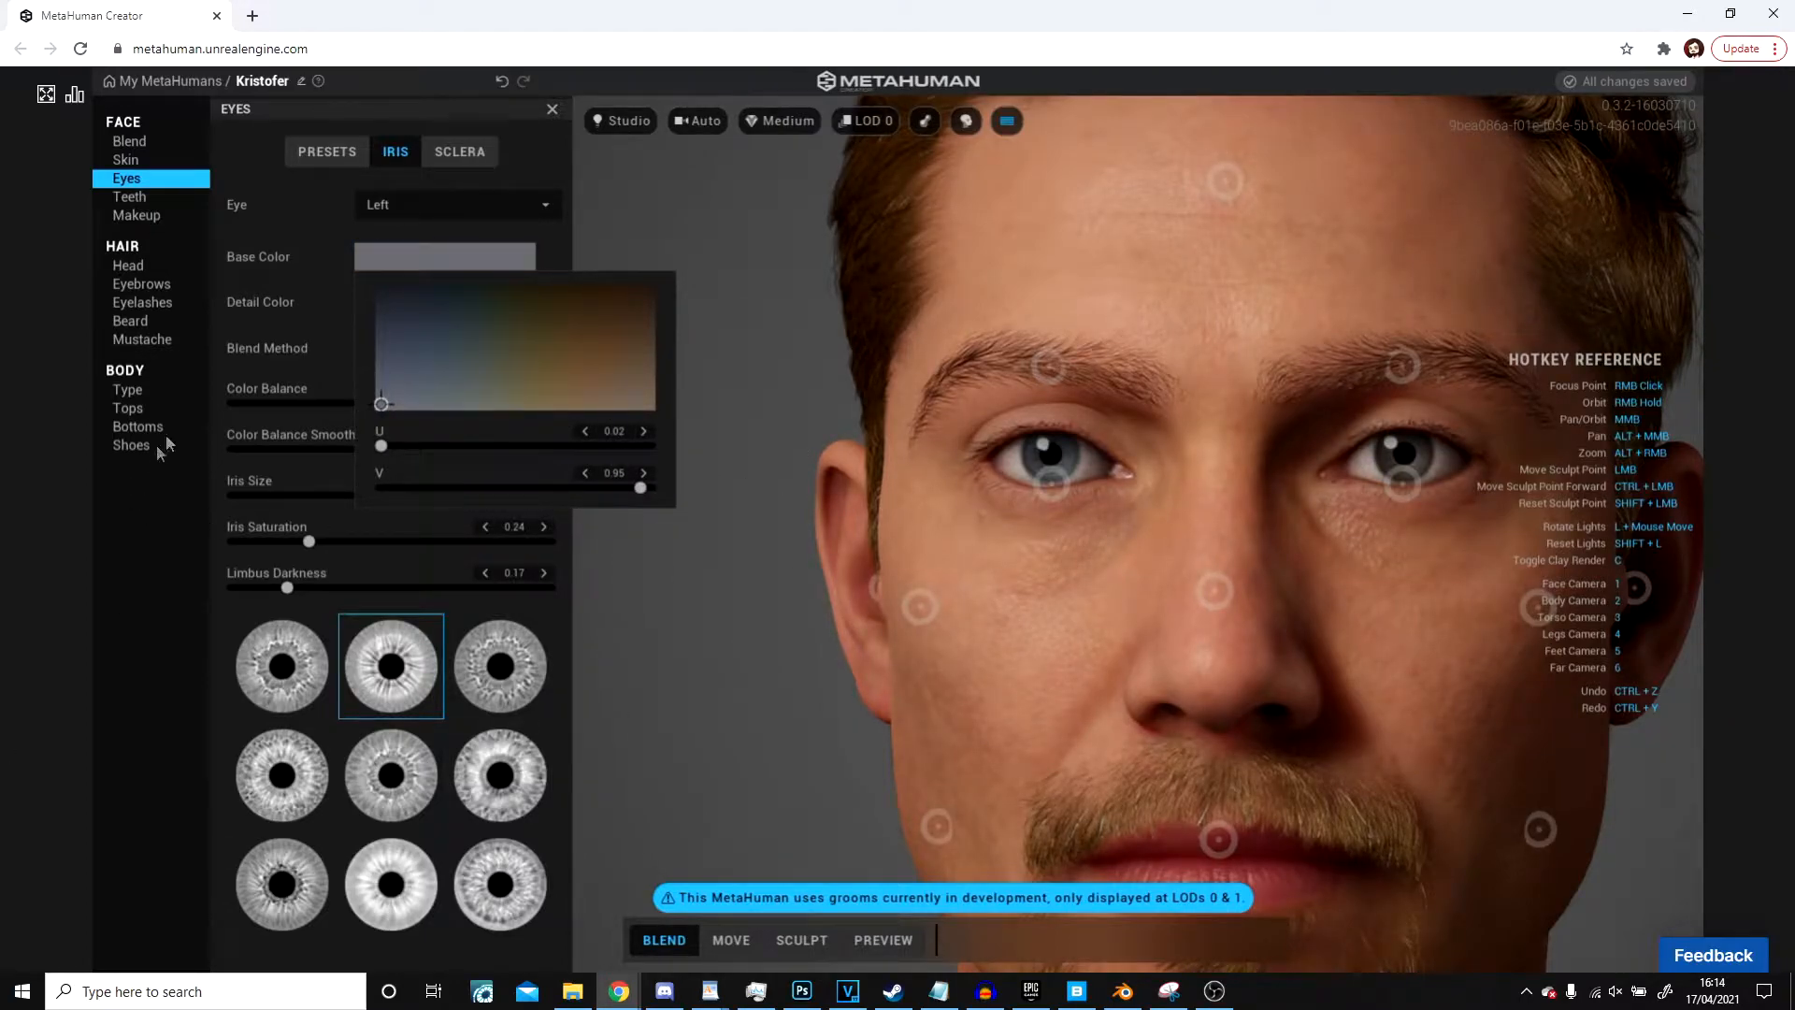
click(341, 318)
click(409, 309)
click(385, 430)
Step: Color the right iris brown, with base color U 0.85, V 0.18 and detail color U 0.86, V 0.45
click(464, 202)
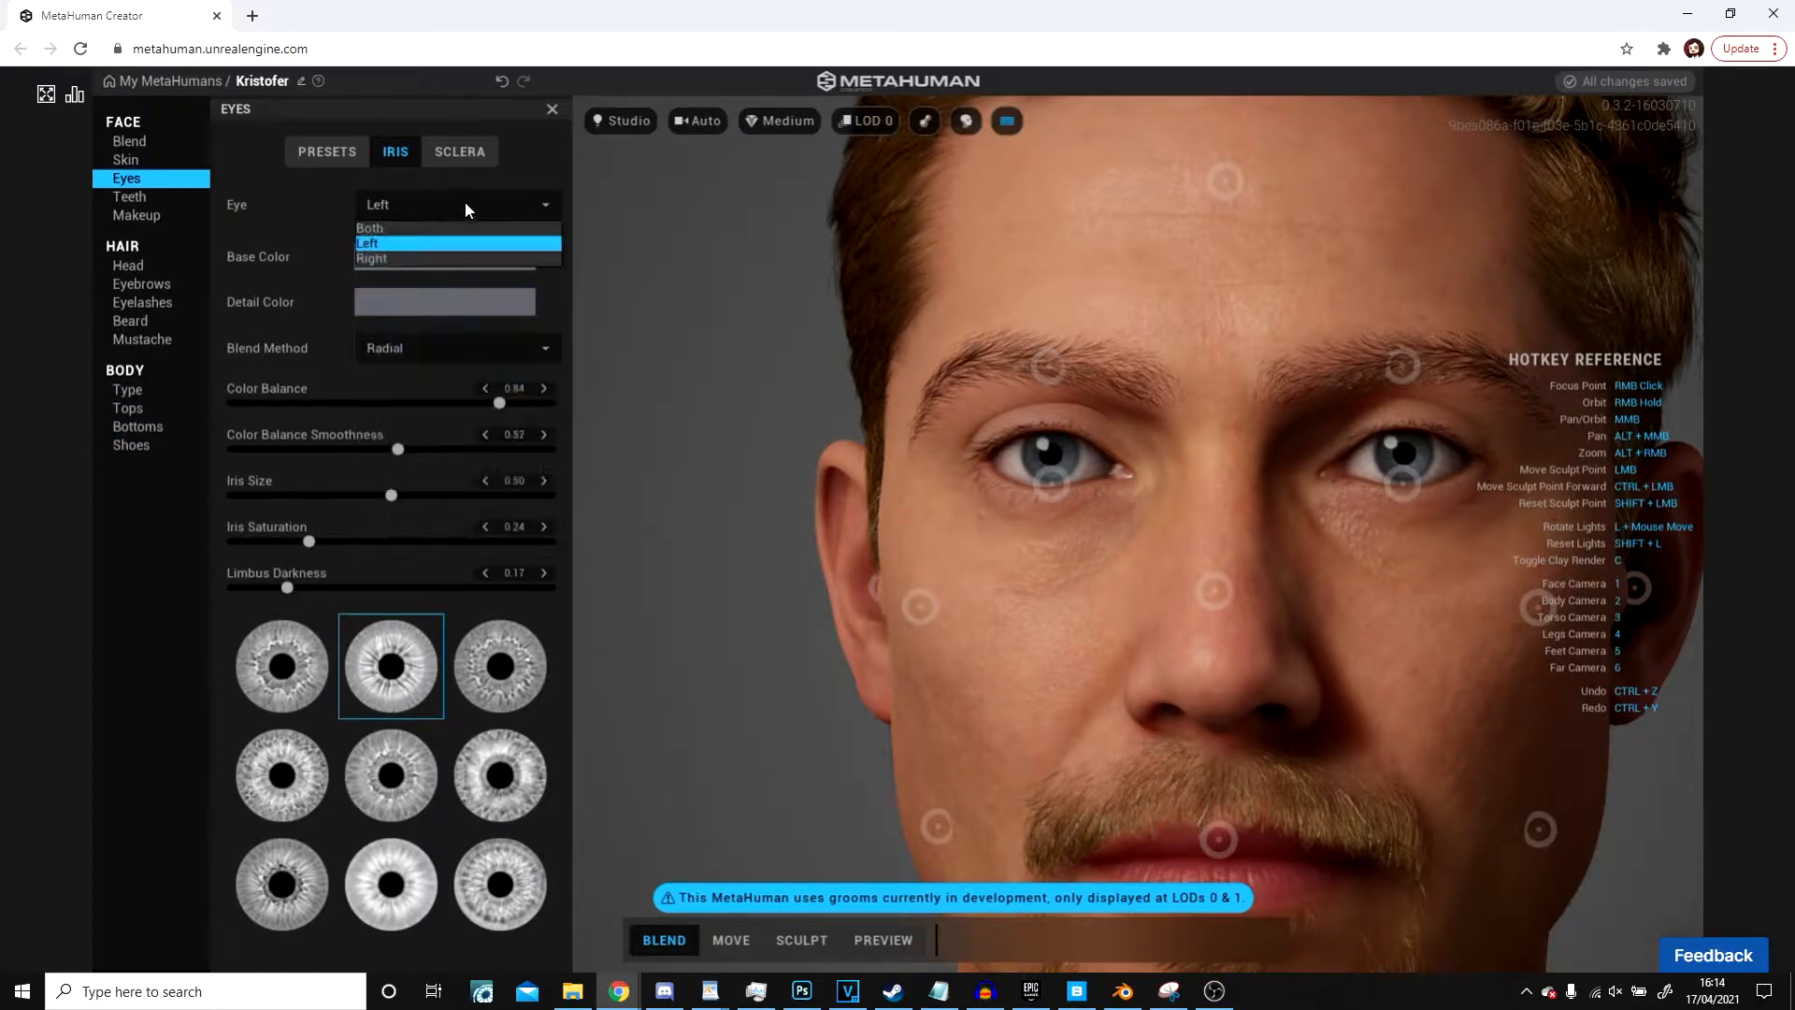
click(421, 258)
click(433, 263)
click(608, 309)
click(614, 309)
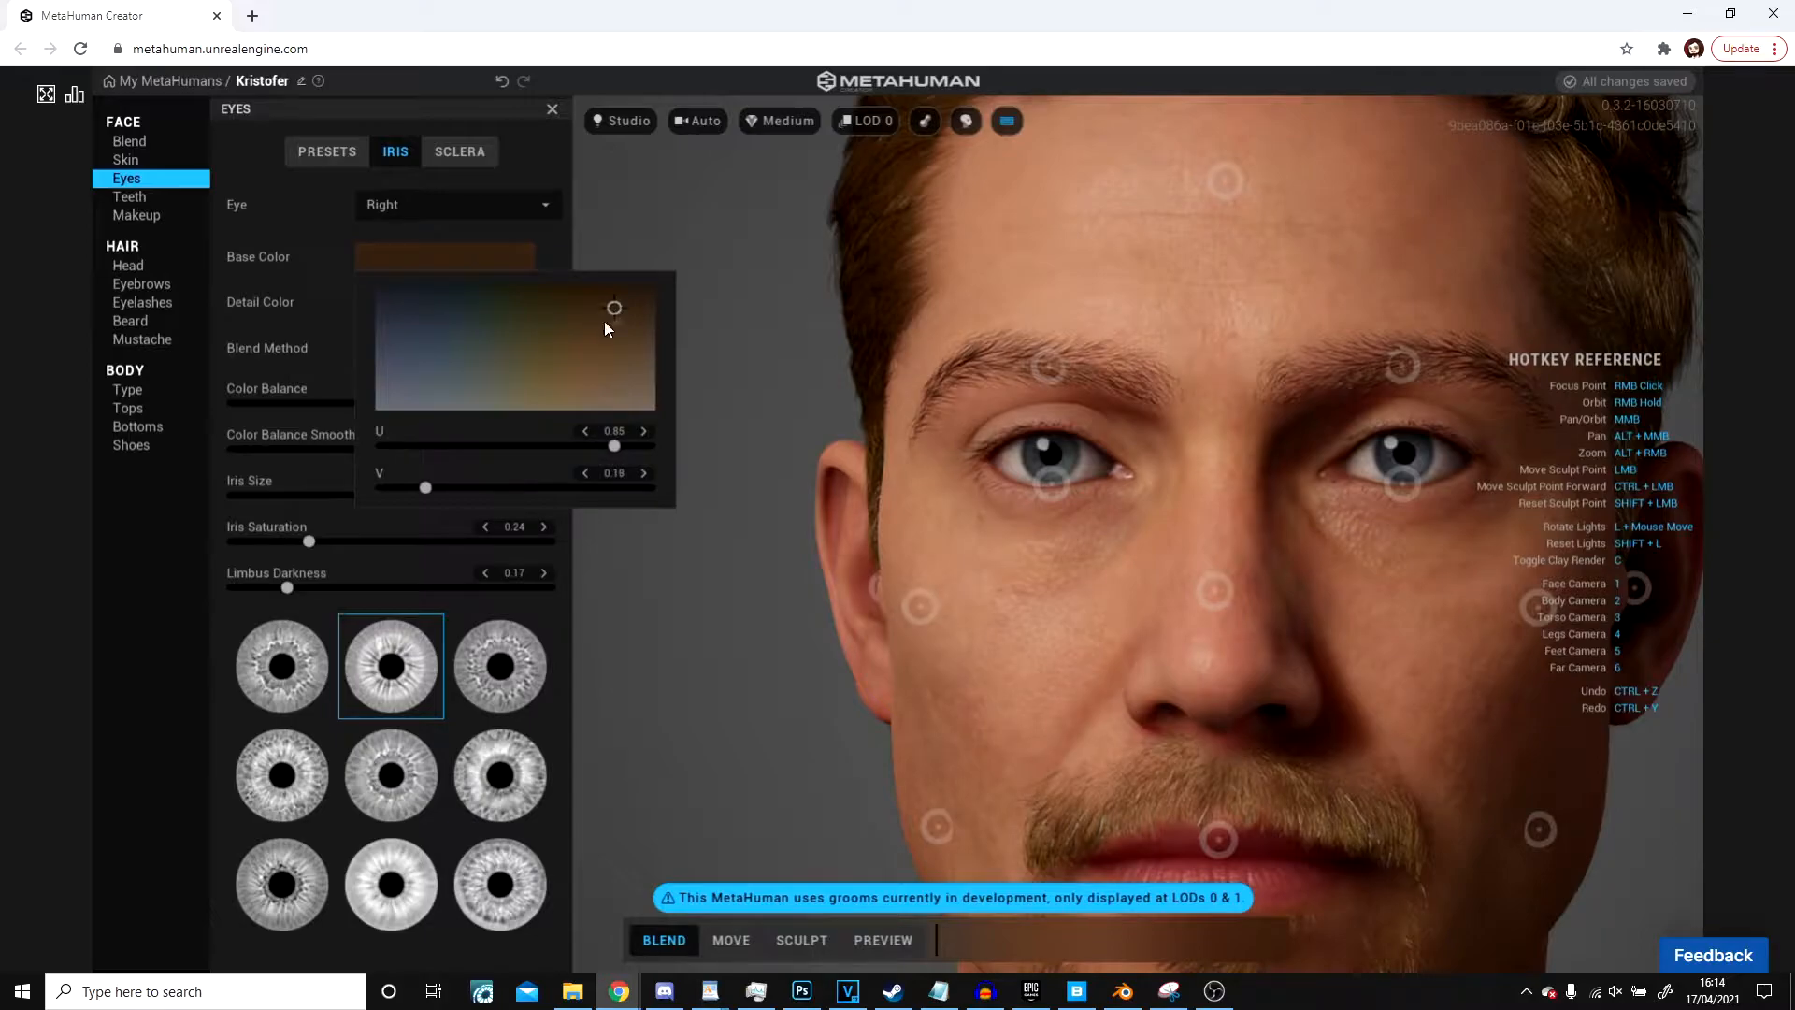
click(412, 301)
click(616, 388)
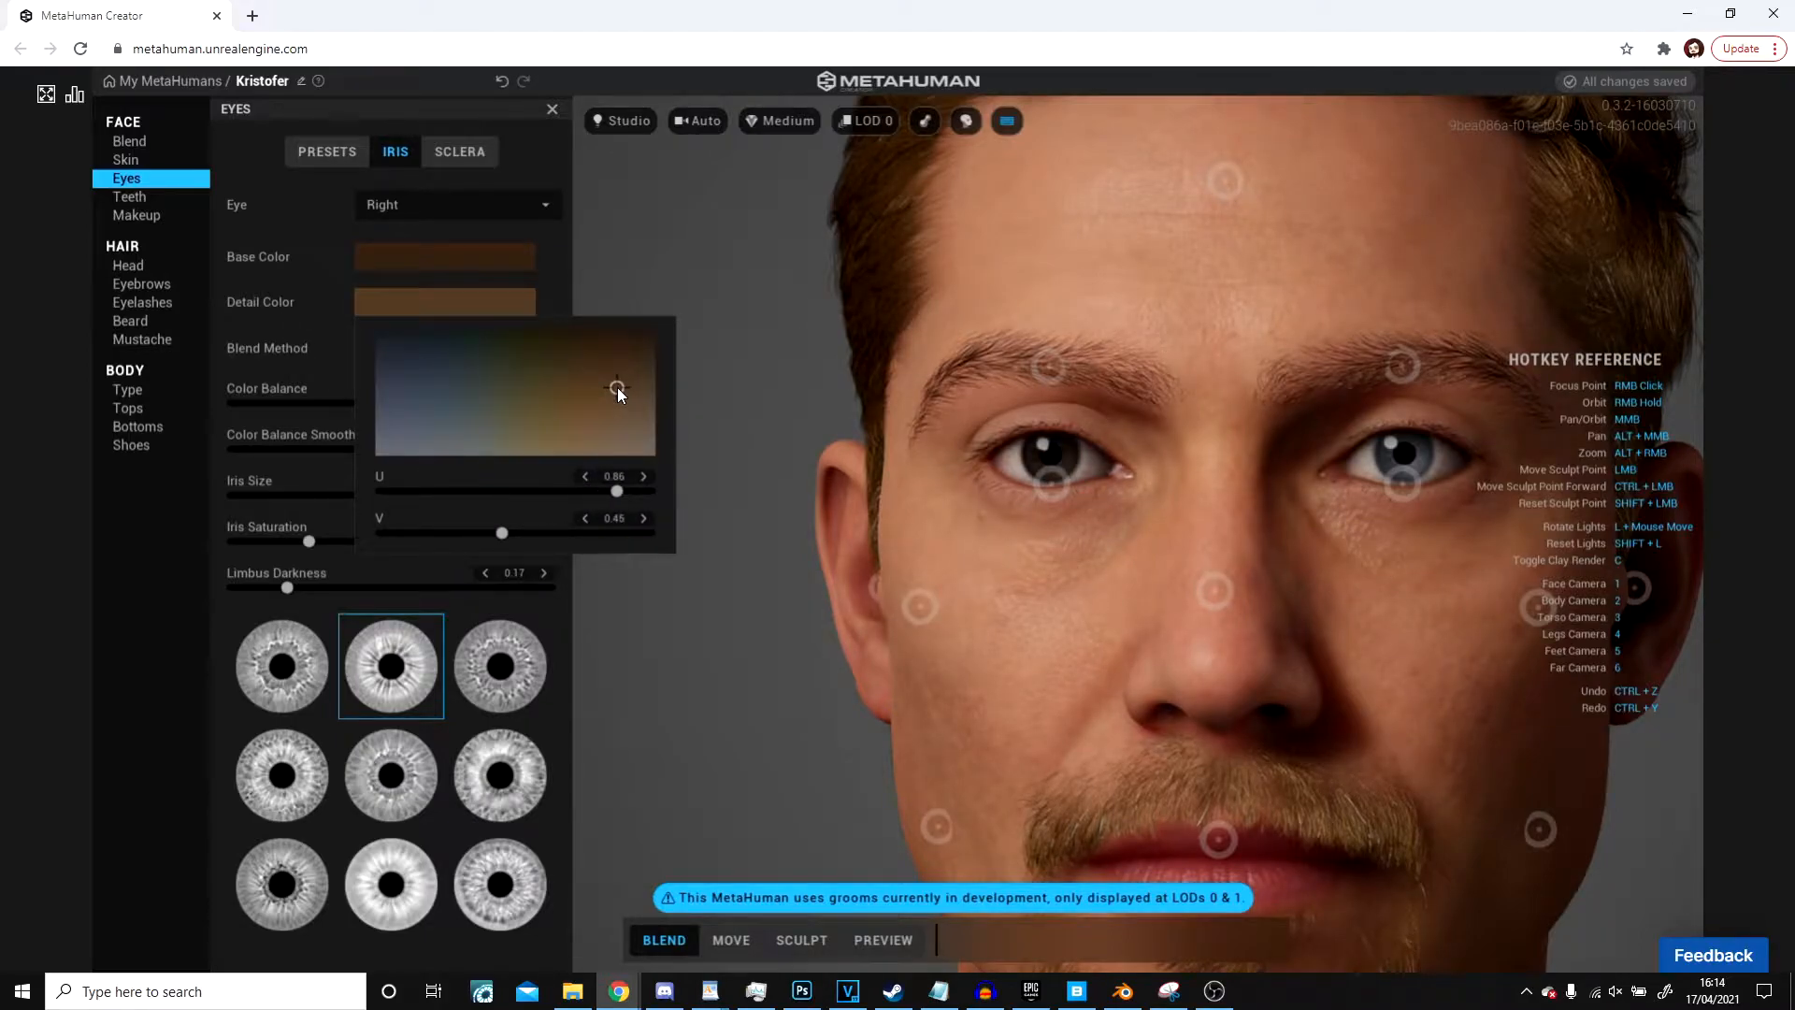
click(1038, 584)
Step: Try a yellowish sclera tint of U 1.00, V 0.13 on the right eye
click(491, 146)
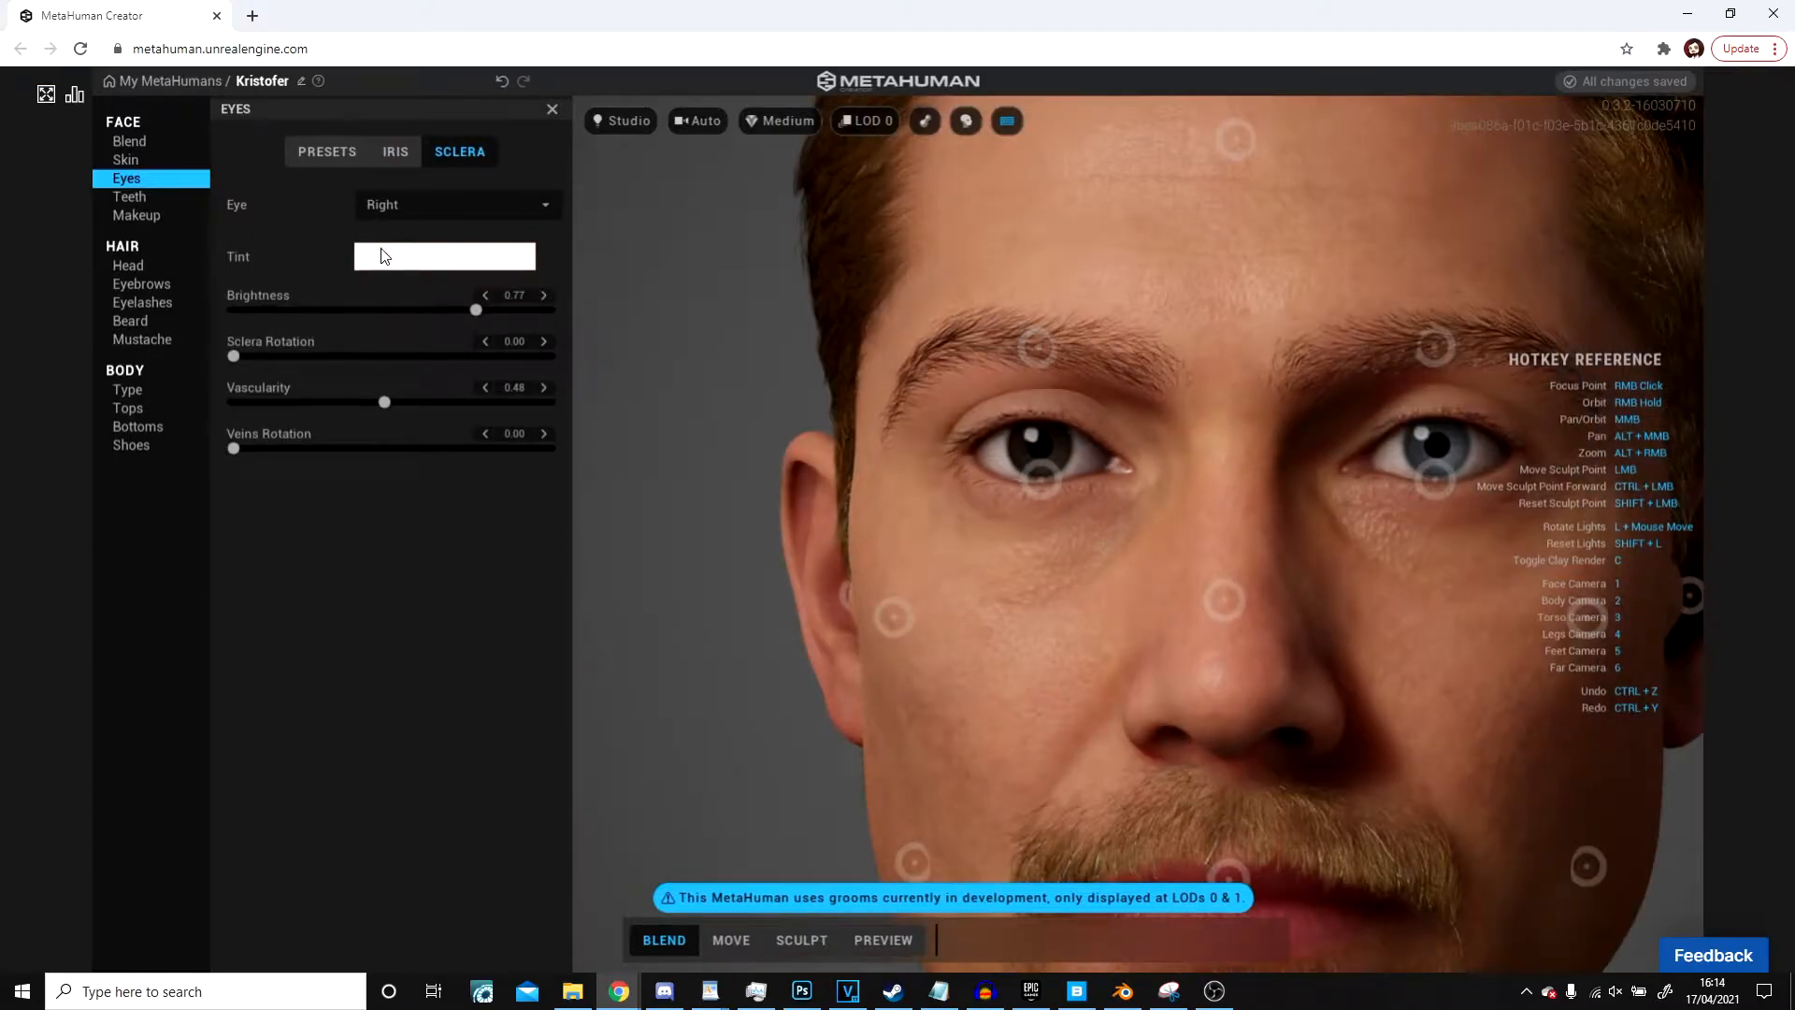
click(381, 250)
drag(582, 375, 718, 311)
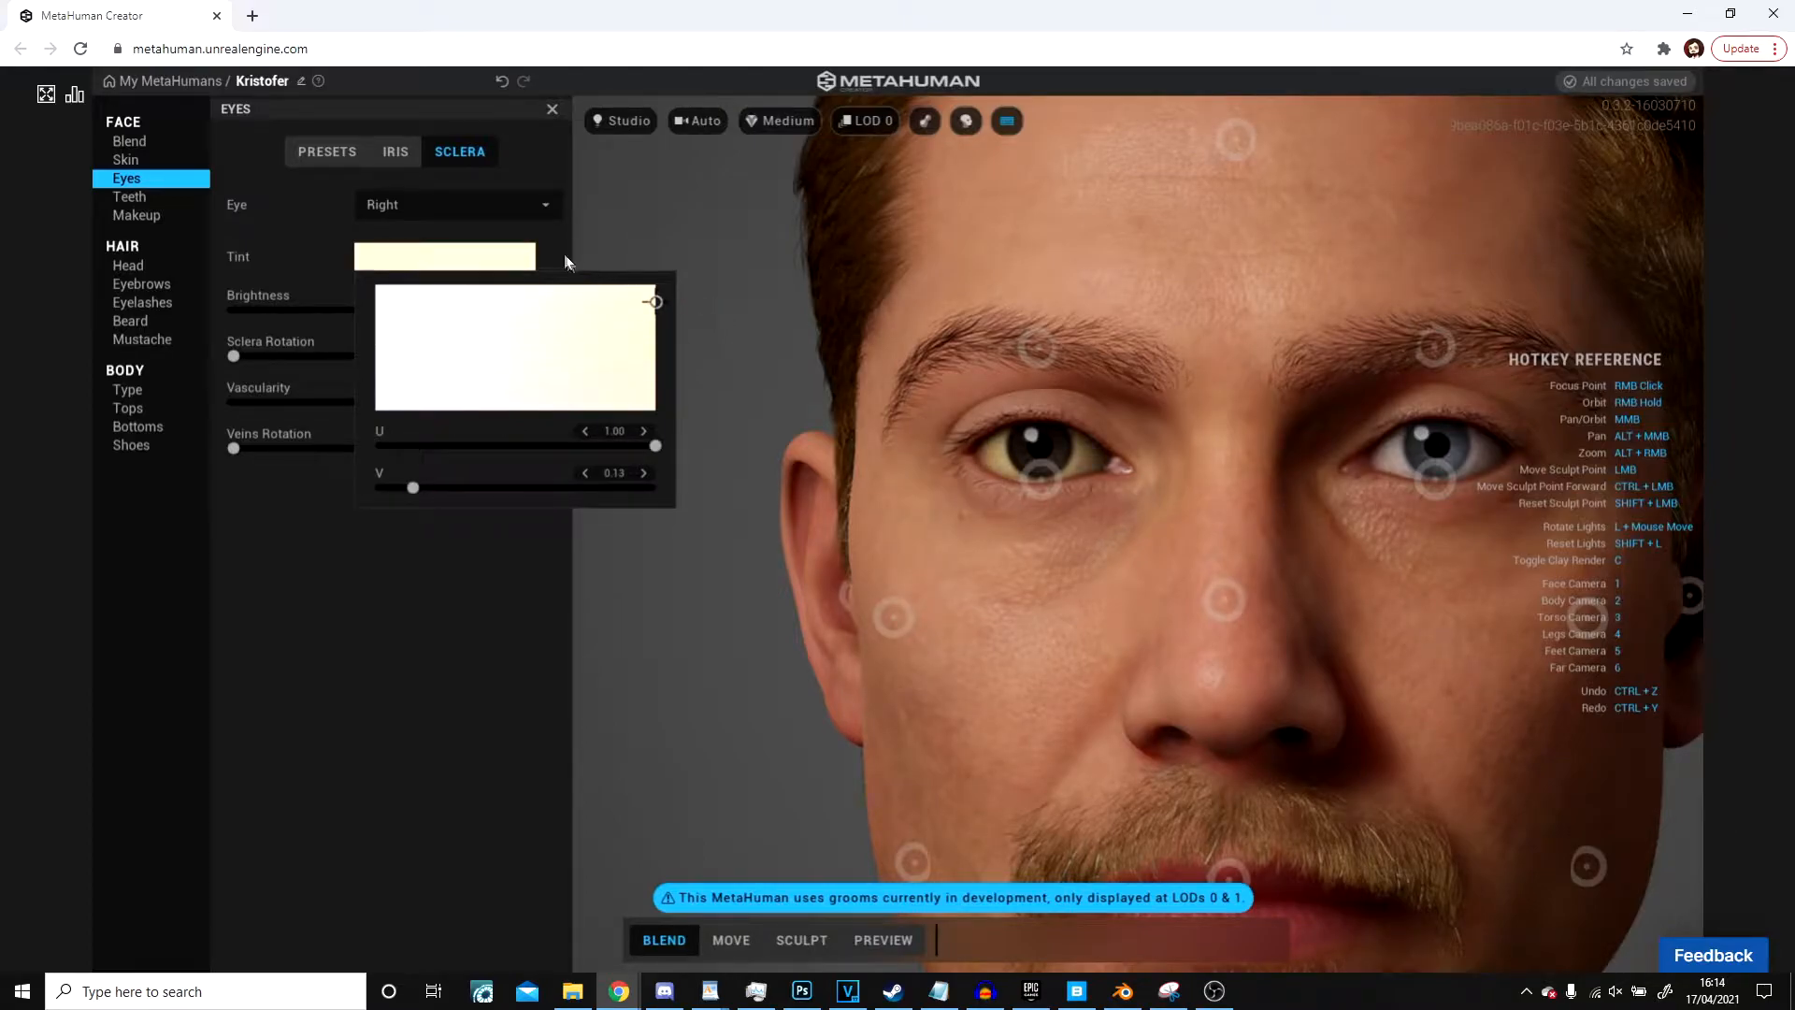
Step: Apply the sclera settings to both eyes and set their tint to white
click(453, 205)
click(440, 232)
click(442, 258)
drag(667, 302, 408, 360)
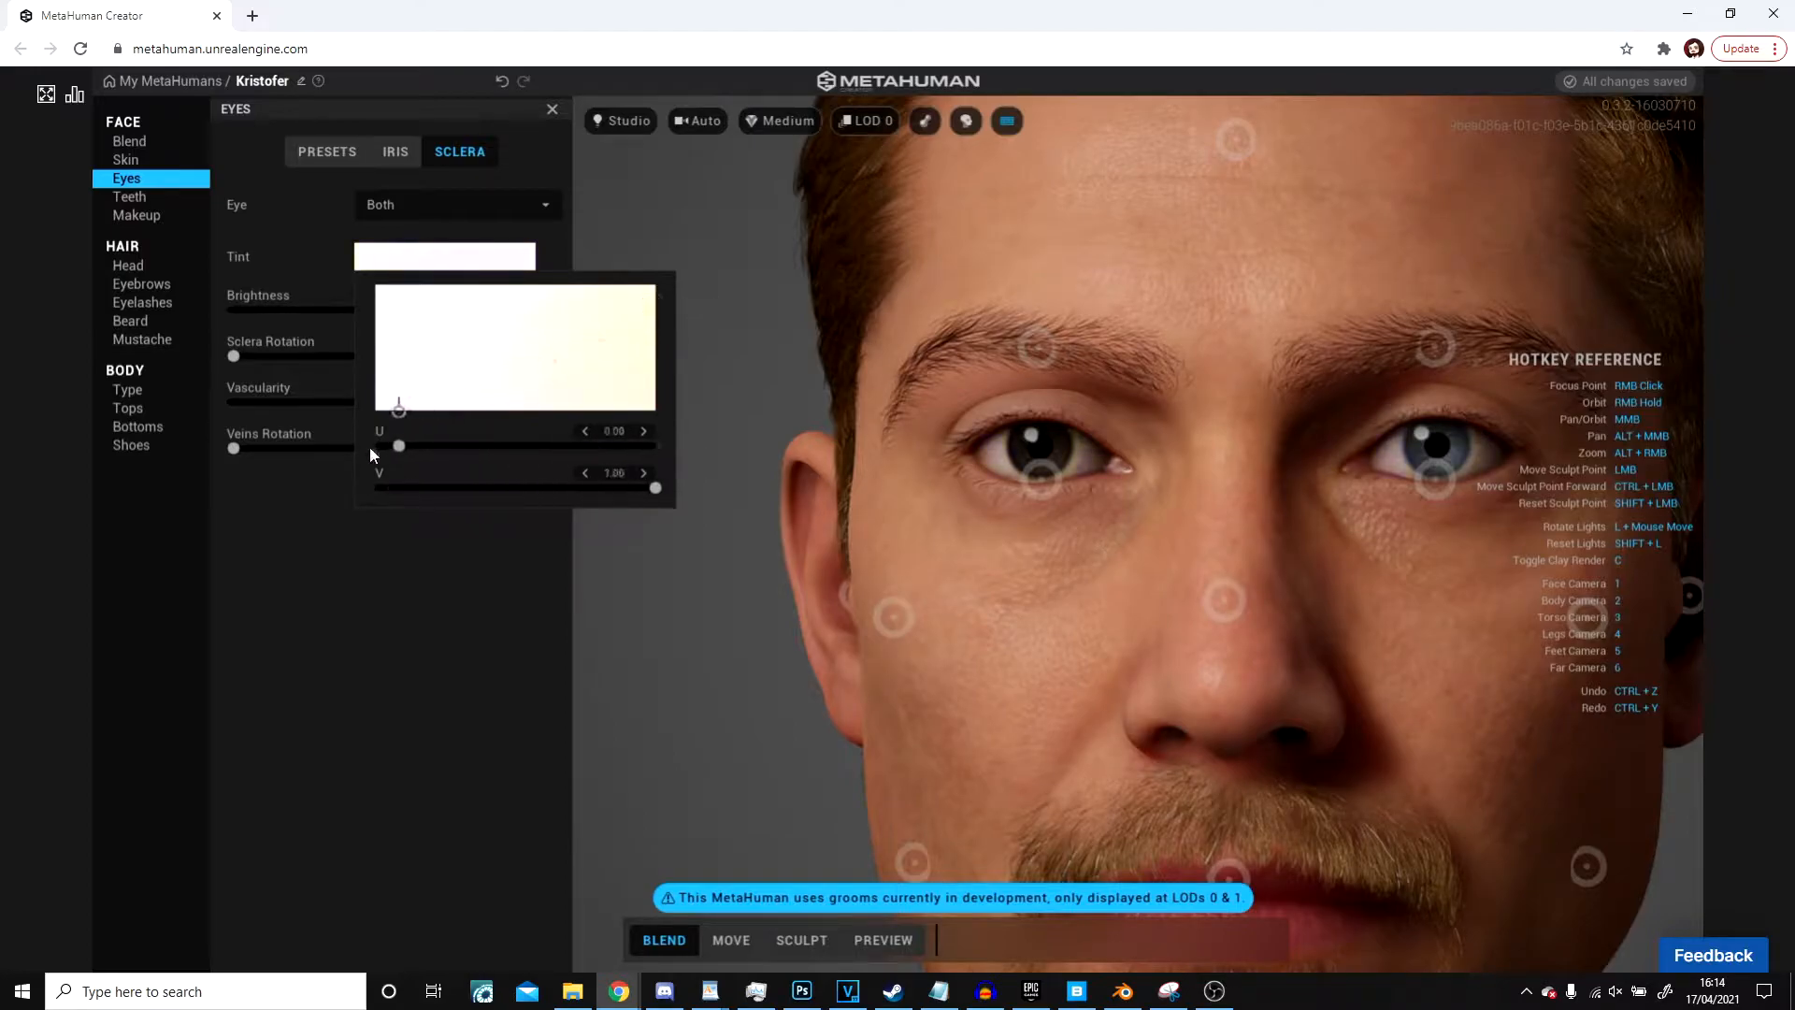
drag(323, 464, 291, 315)
click(333, 564)
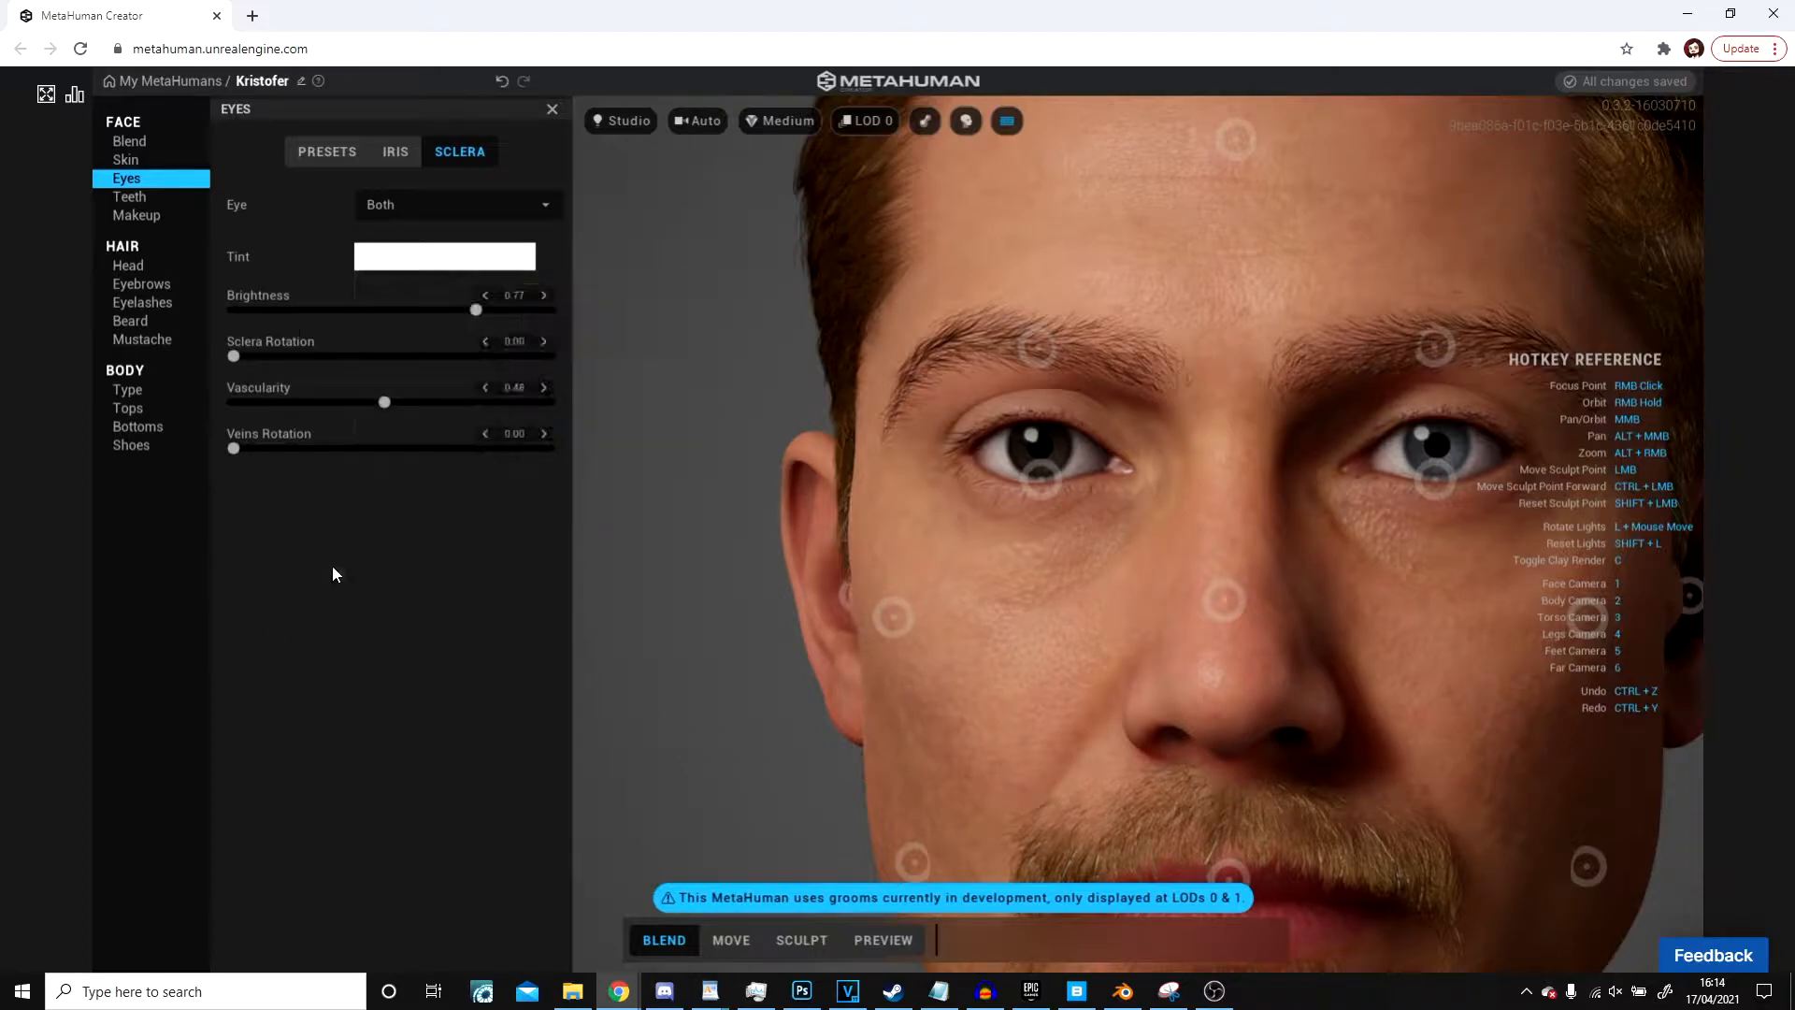
Step: Try a sclera vascularity of 1.00 on both eyes, and settle on 0.19
scroll(1038, 510, down, 2)
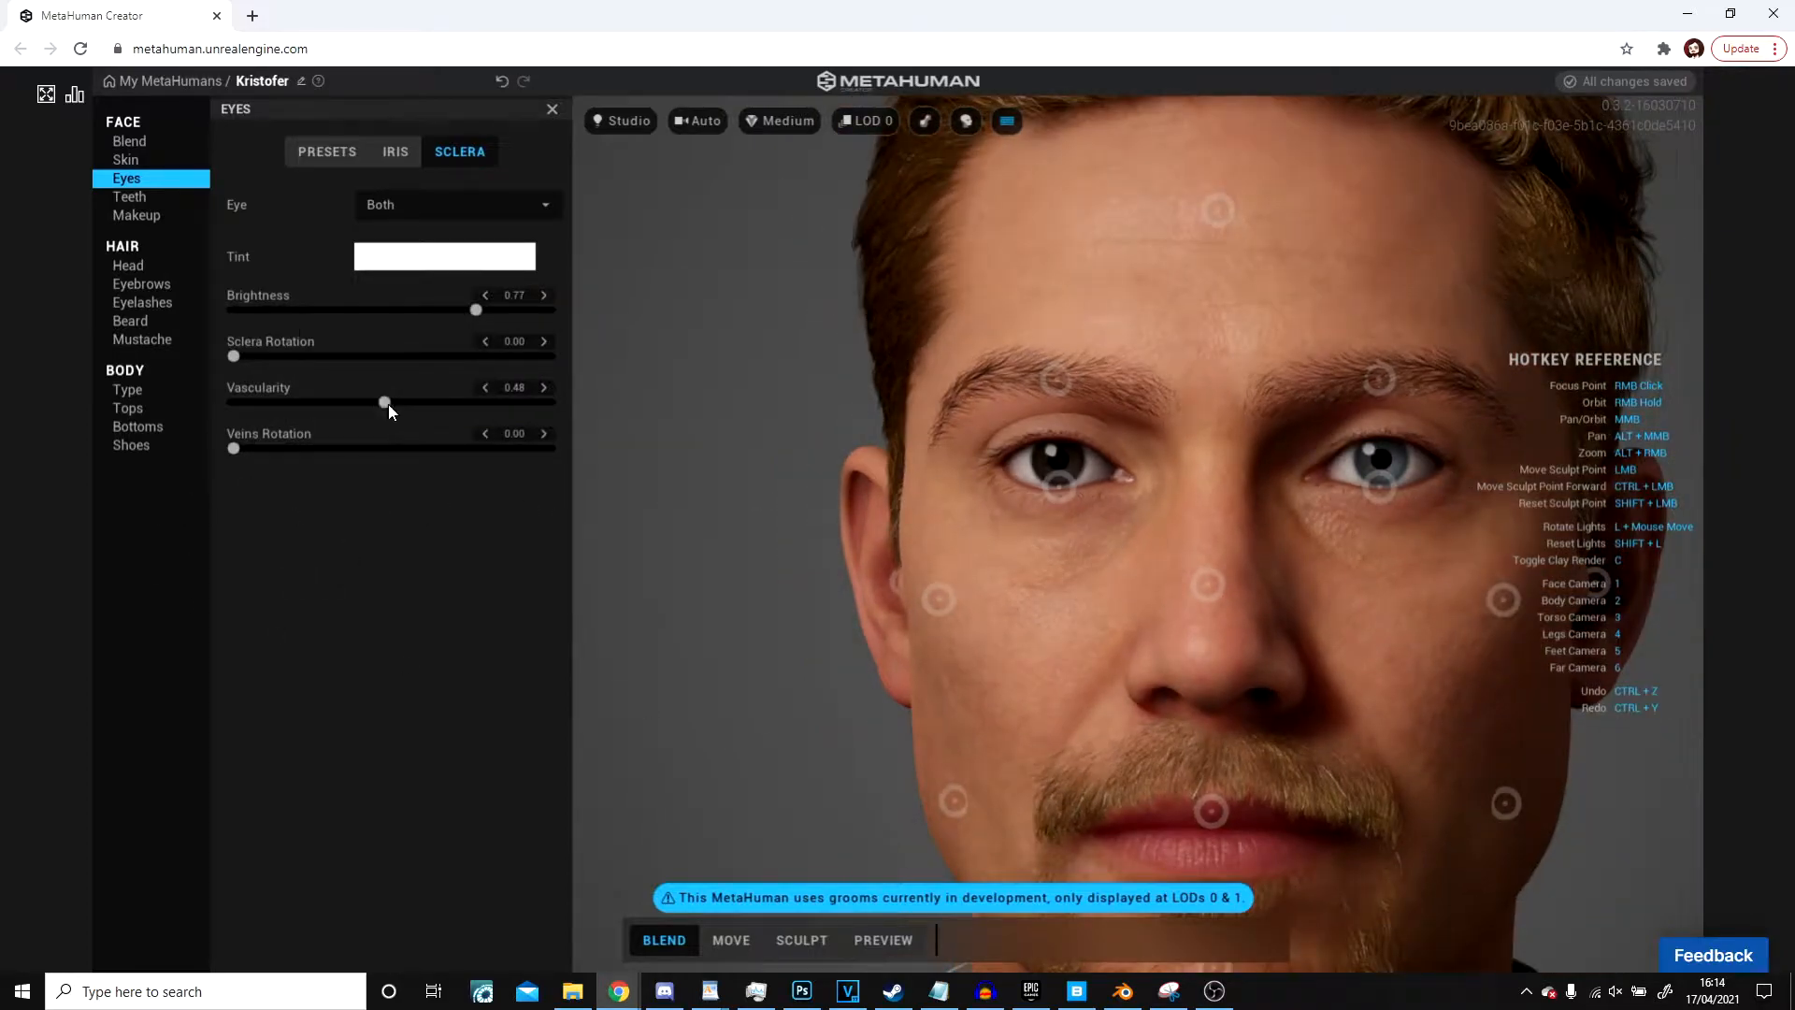
scroll(1120, 393, up, 5)
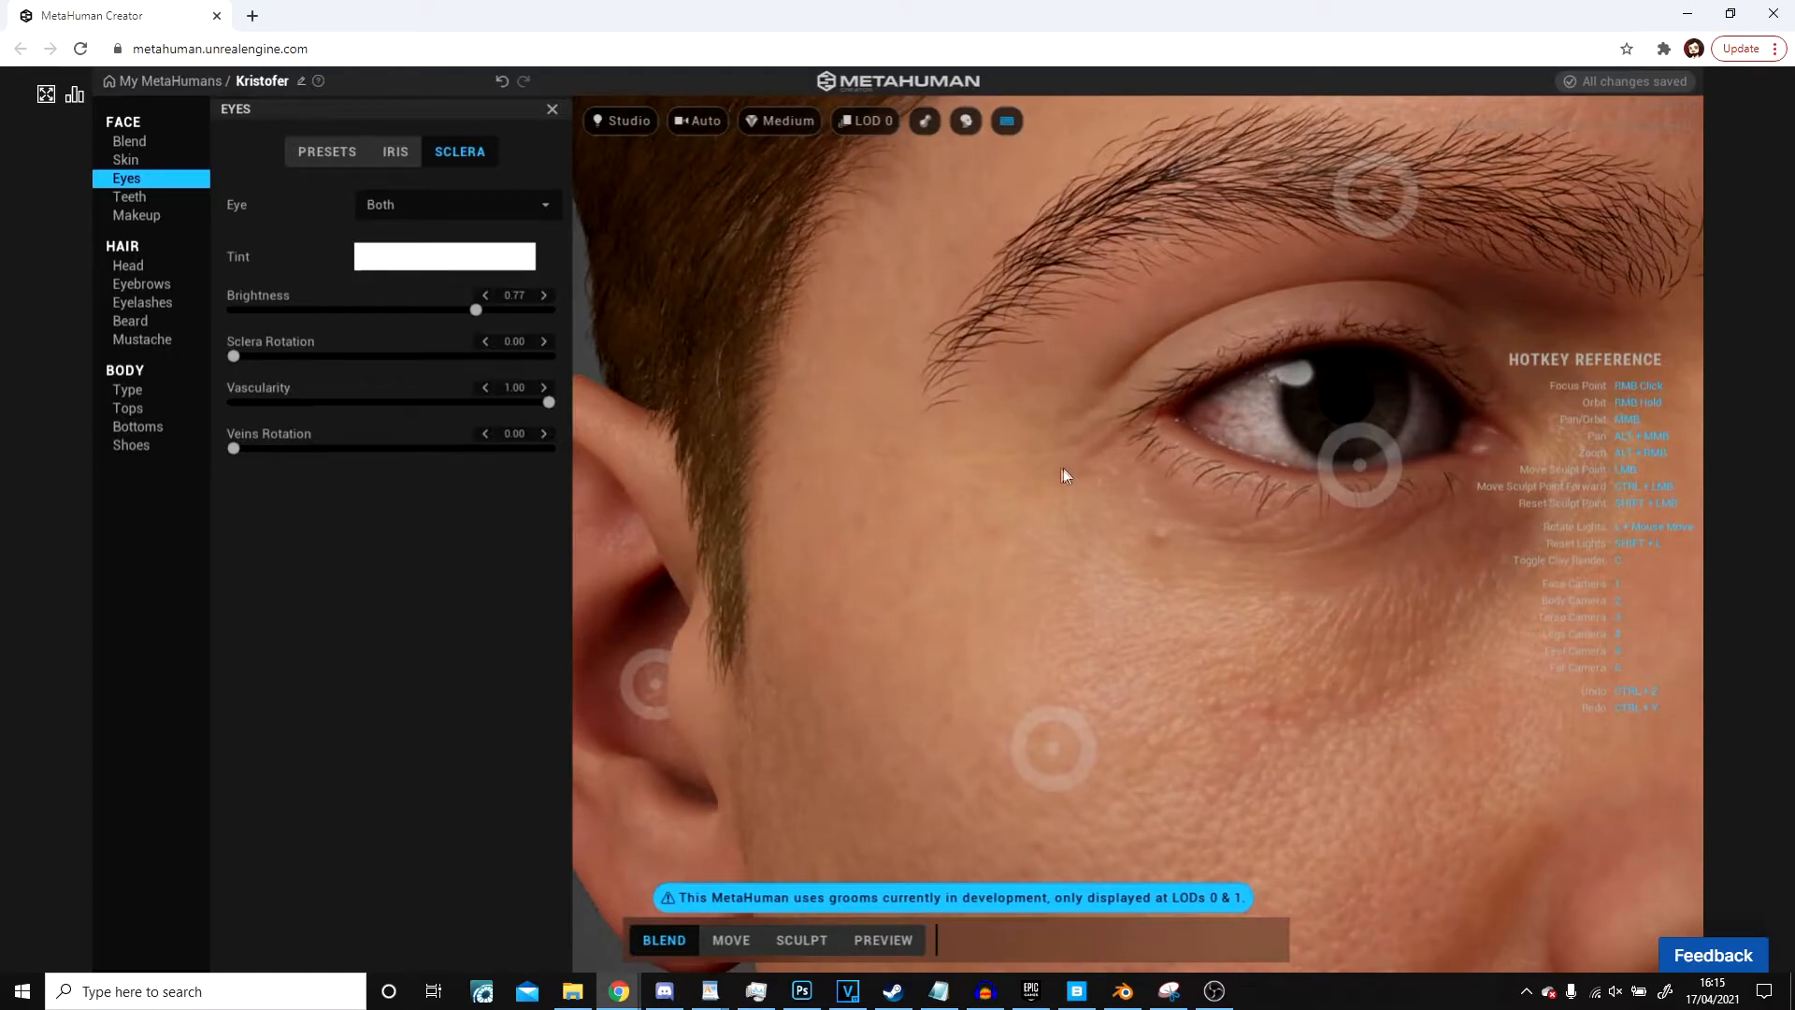
right_drag(1063, 467, 878, 458)
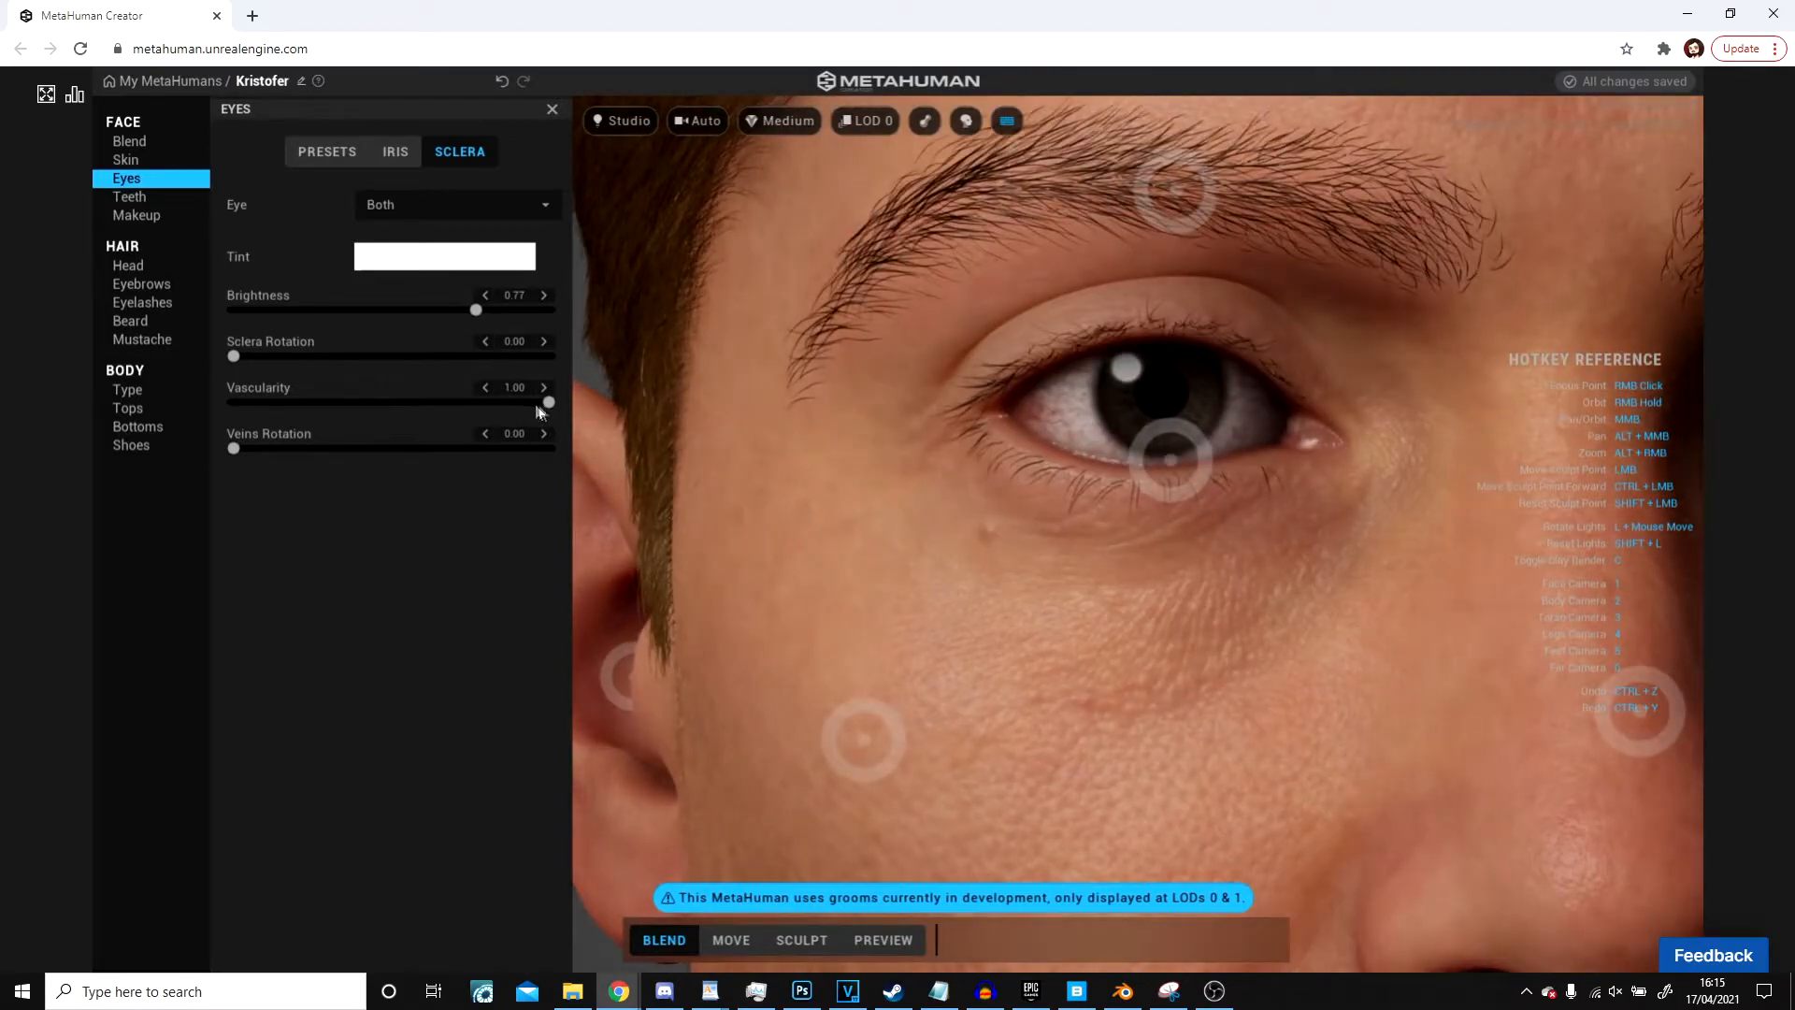
drag(550, 402, 244, 411)
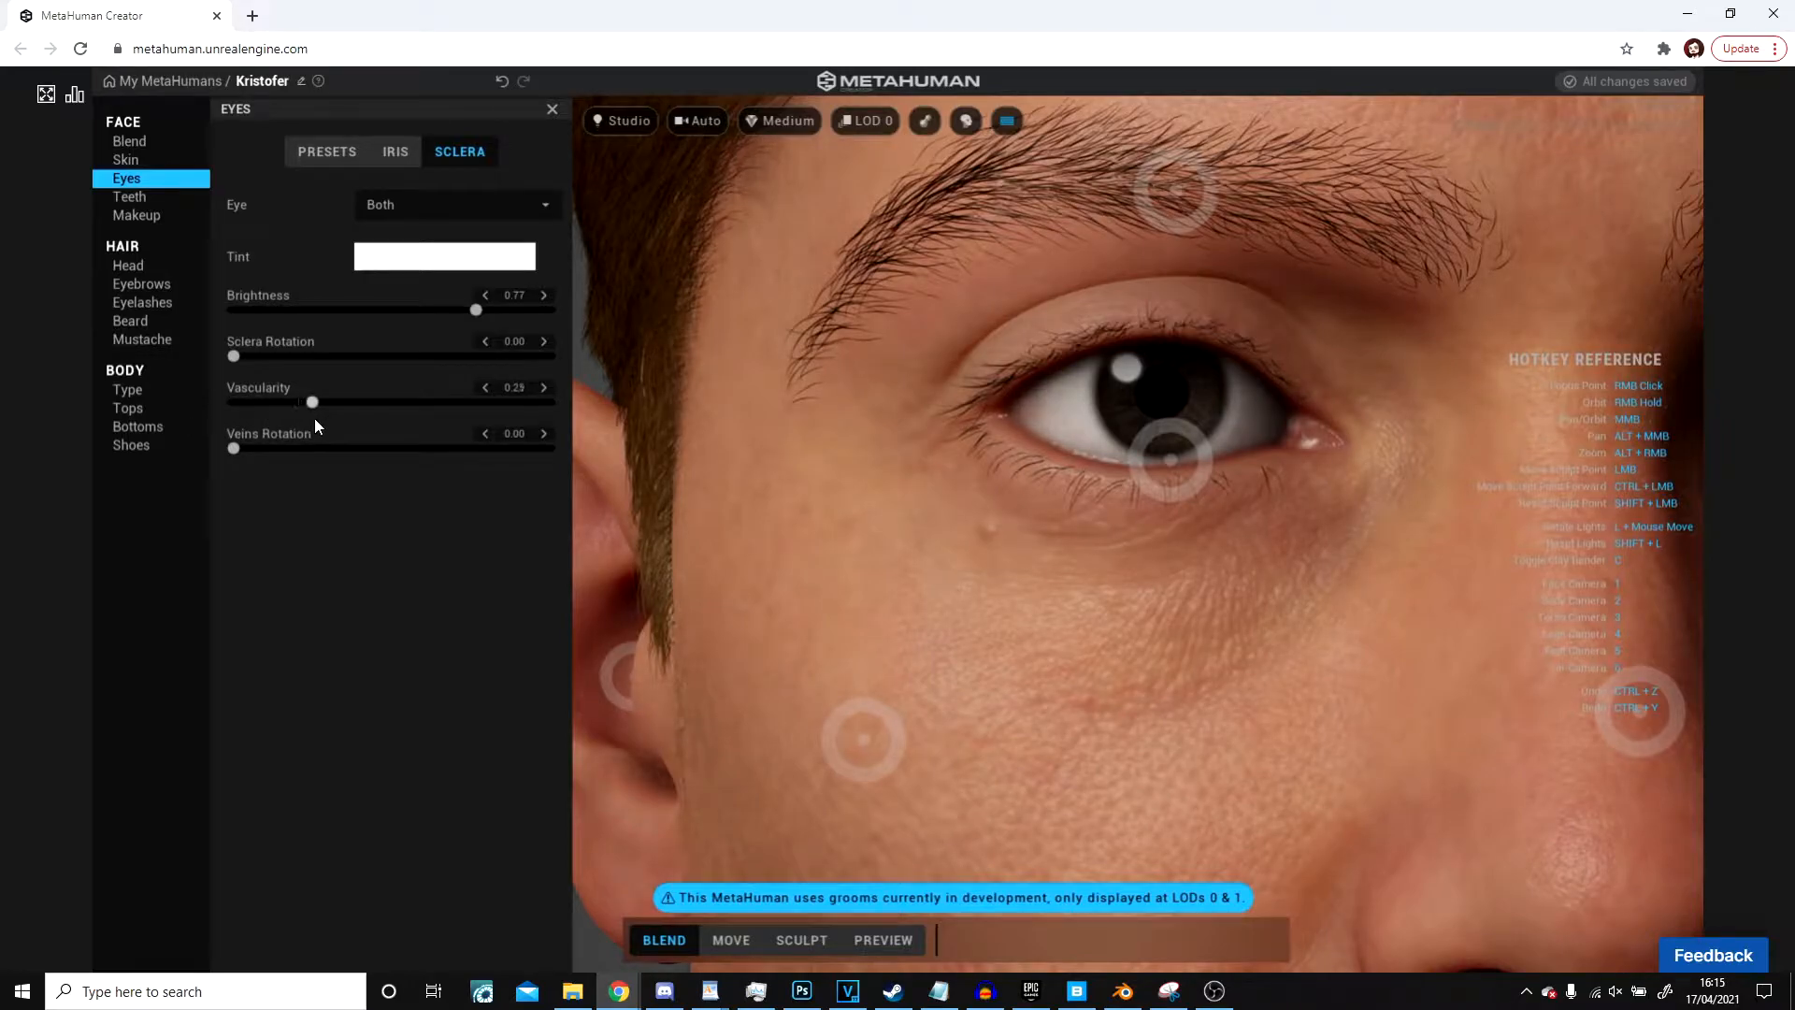
scroll(1183, 578, down, 10)
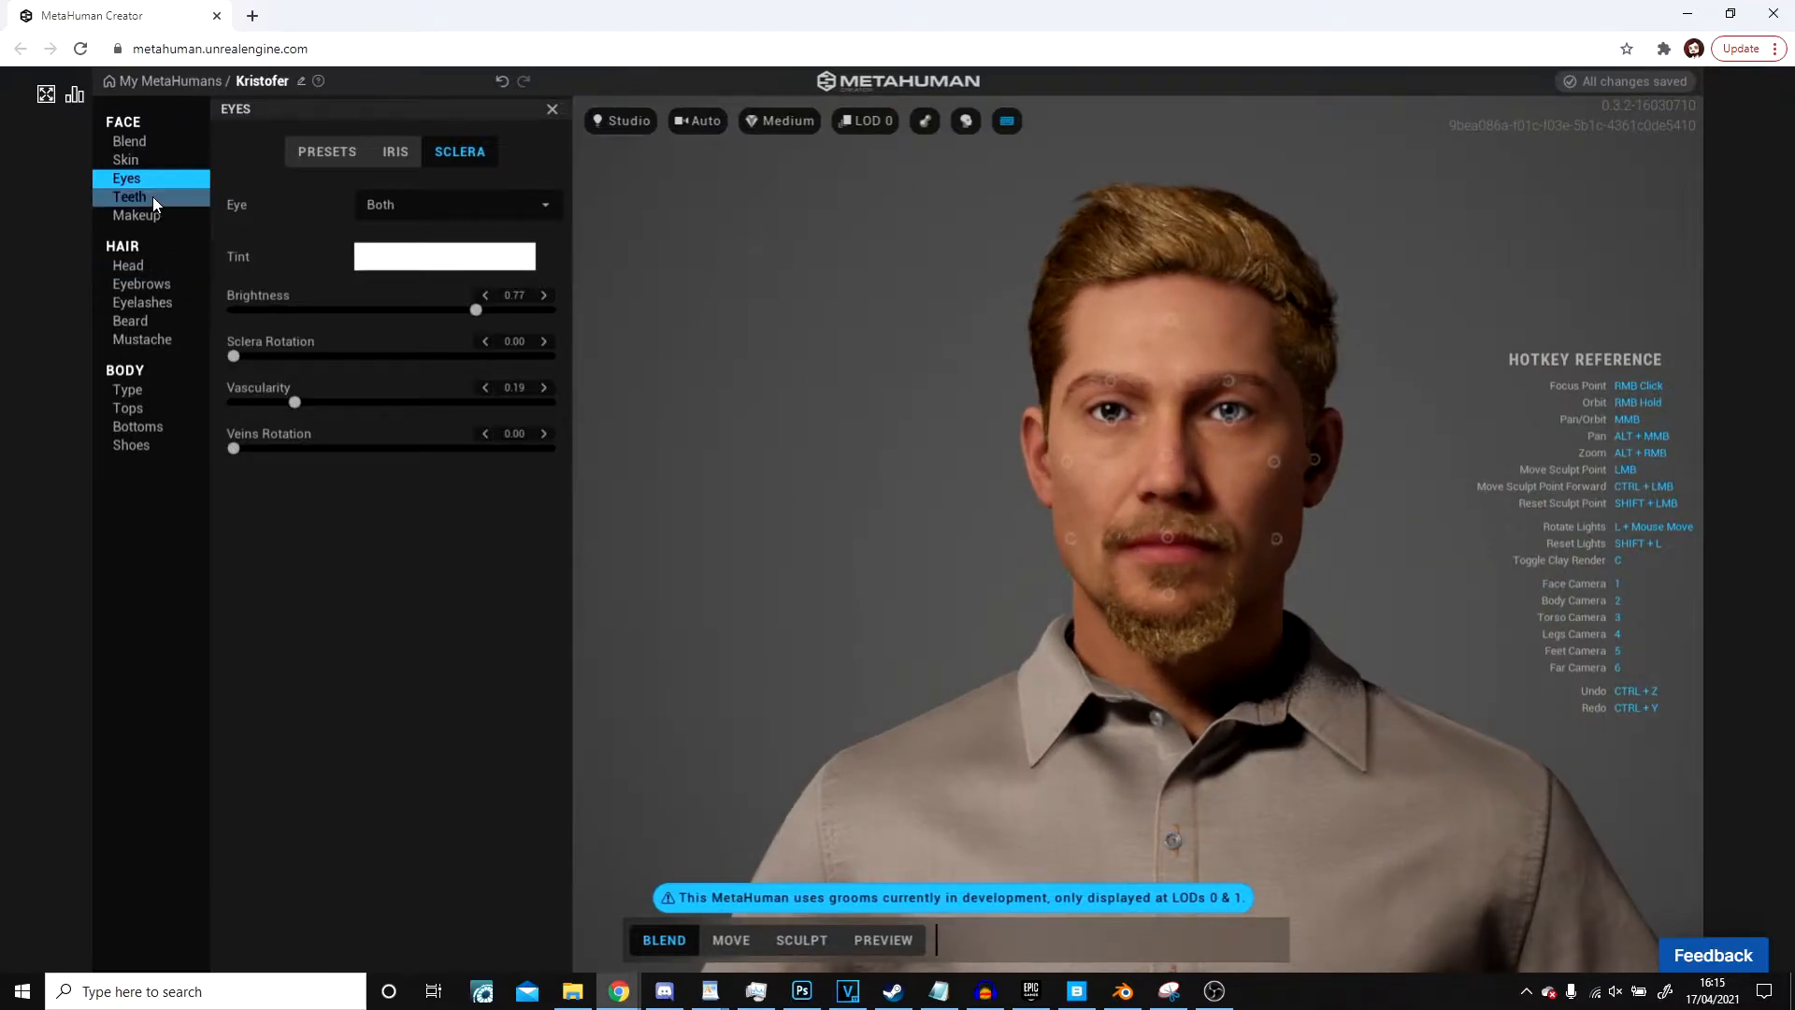
Step: Adjust the teeth shape with the jaw model's control points, and lower the variation and plaque amount to their minimum
click(131, 197)
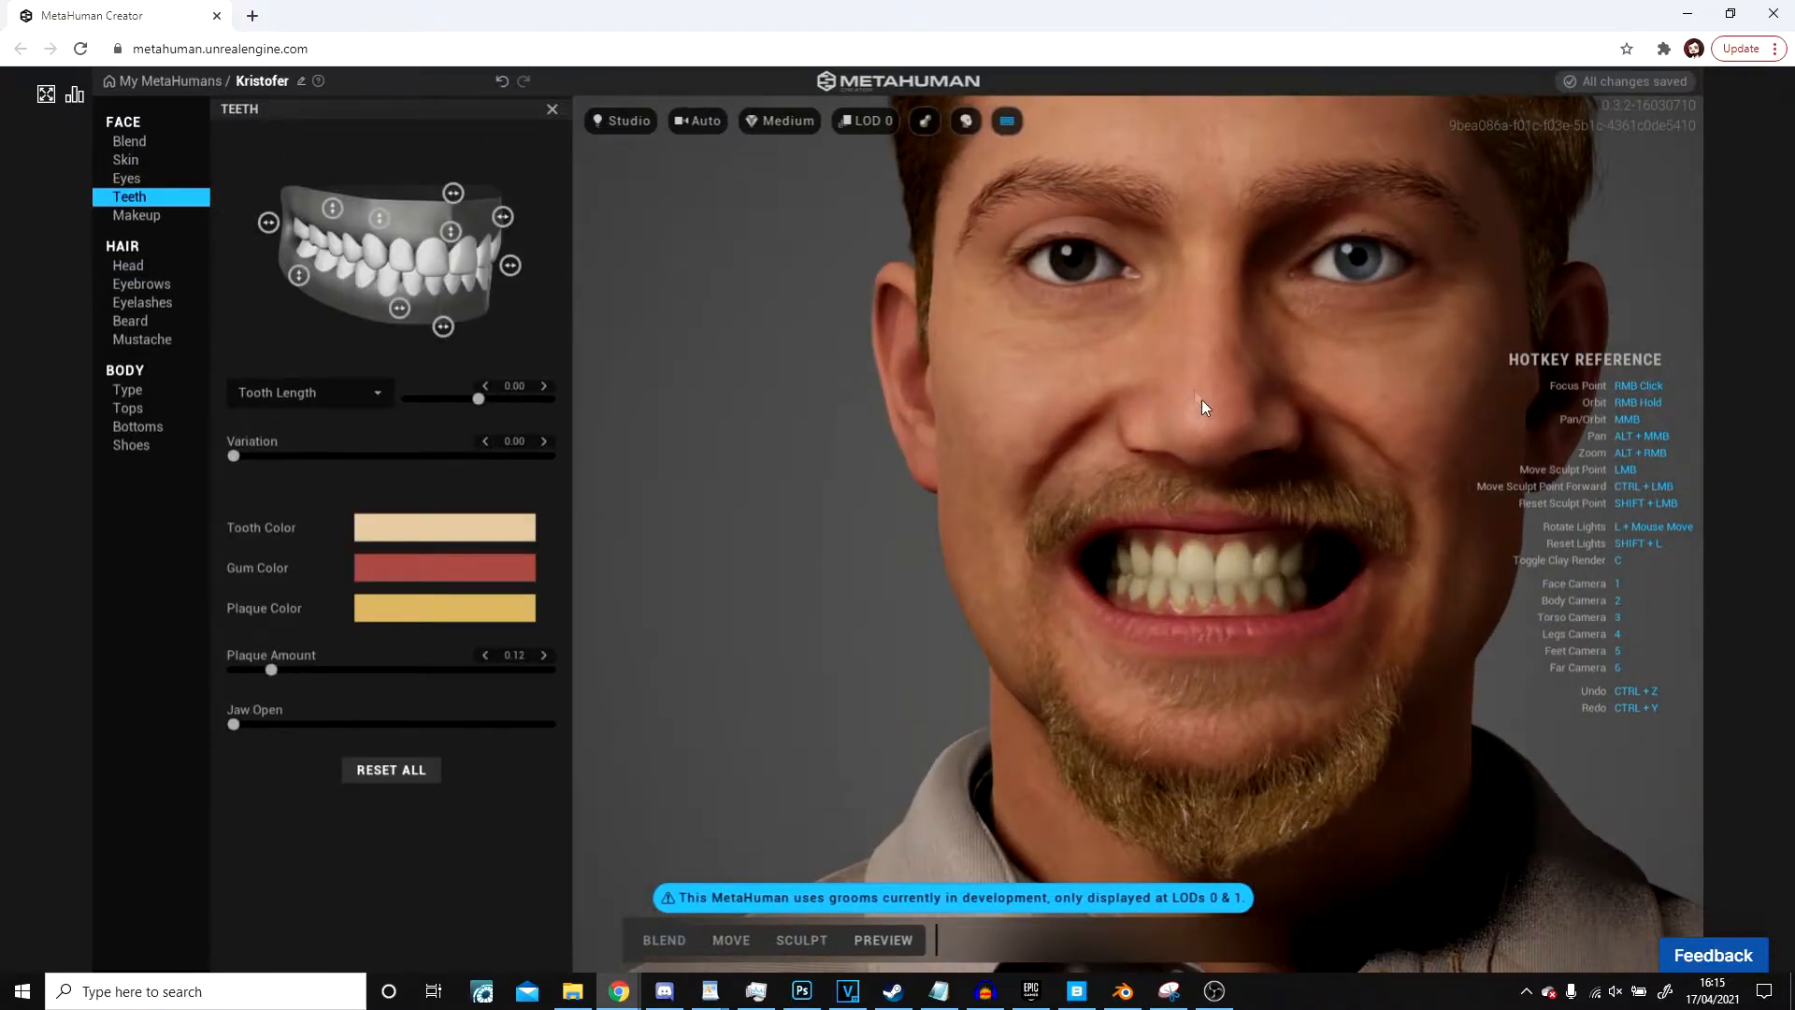
middle_drag(1203, 408, 1203, 336)
scroll(1204, 336, up, 3)
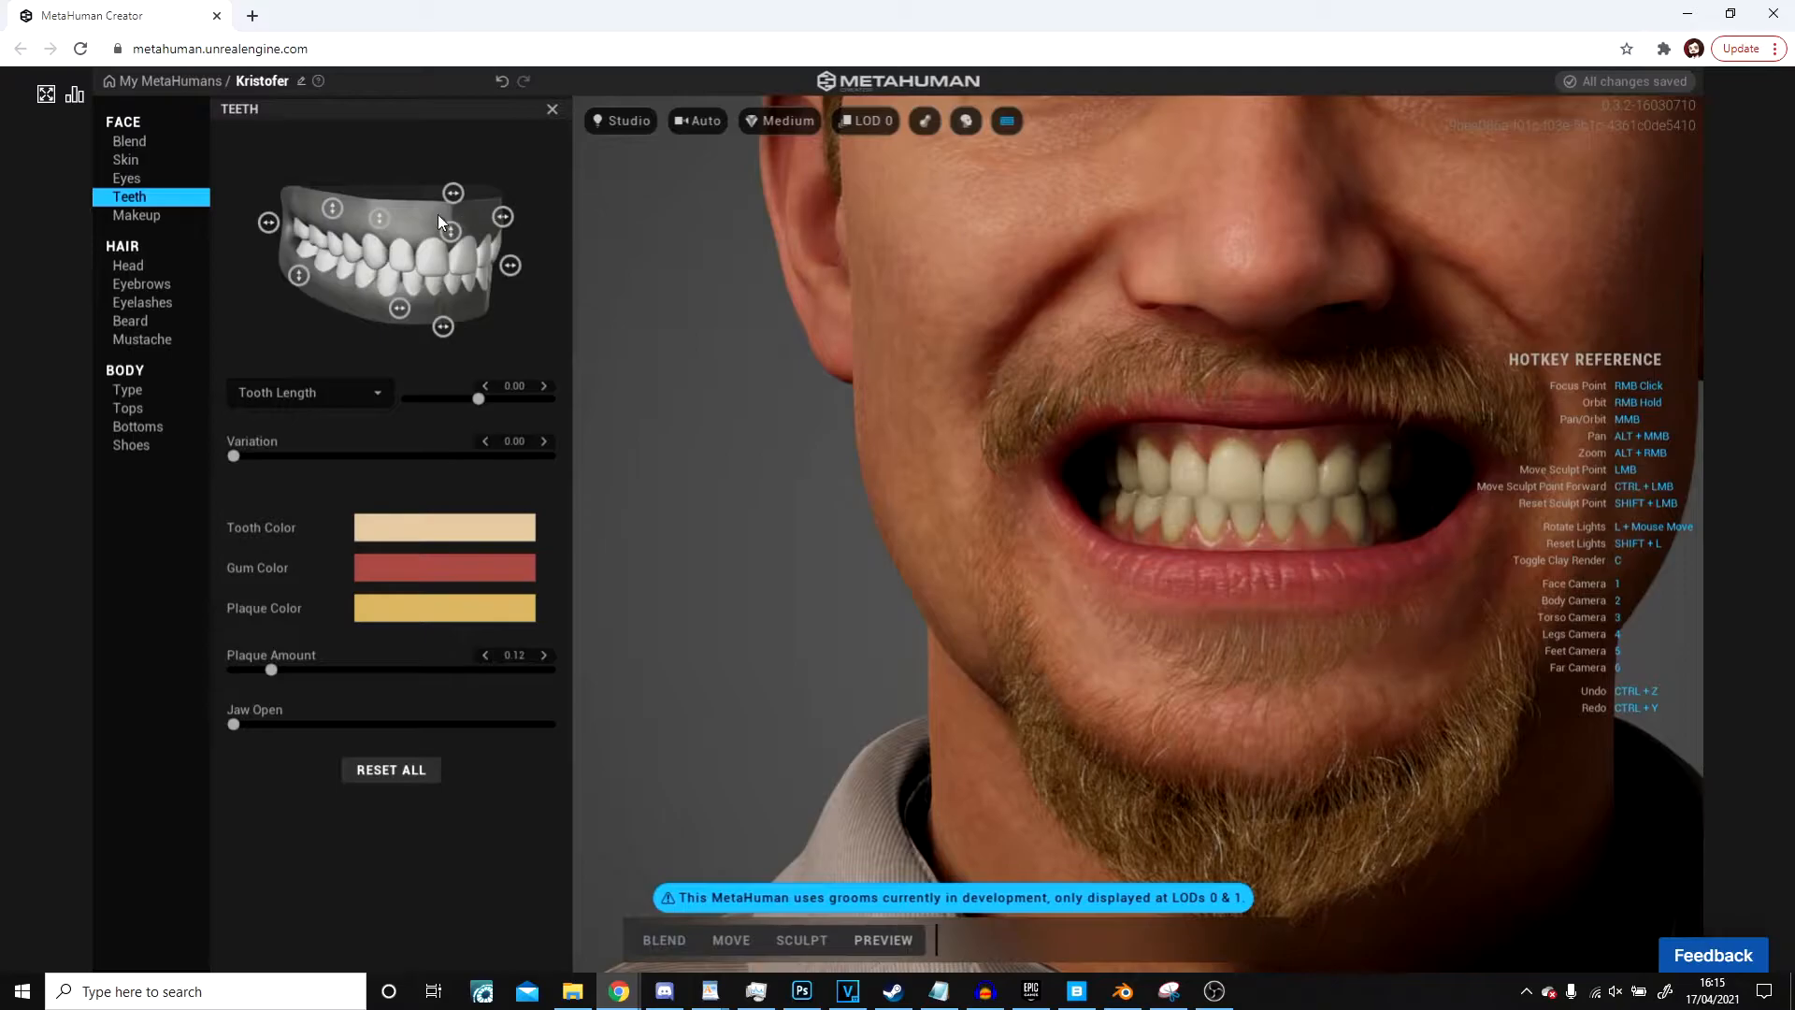
drag(268, 221, 486, 232)
mouse_move(443, 329)
mouse_down()
mouse_move(427, 341)
mouse_move(445, 332)
mouse_up()
drag(265, 453, 215, 463)
drag(297, 676, 73, 711)
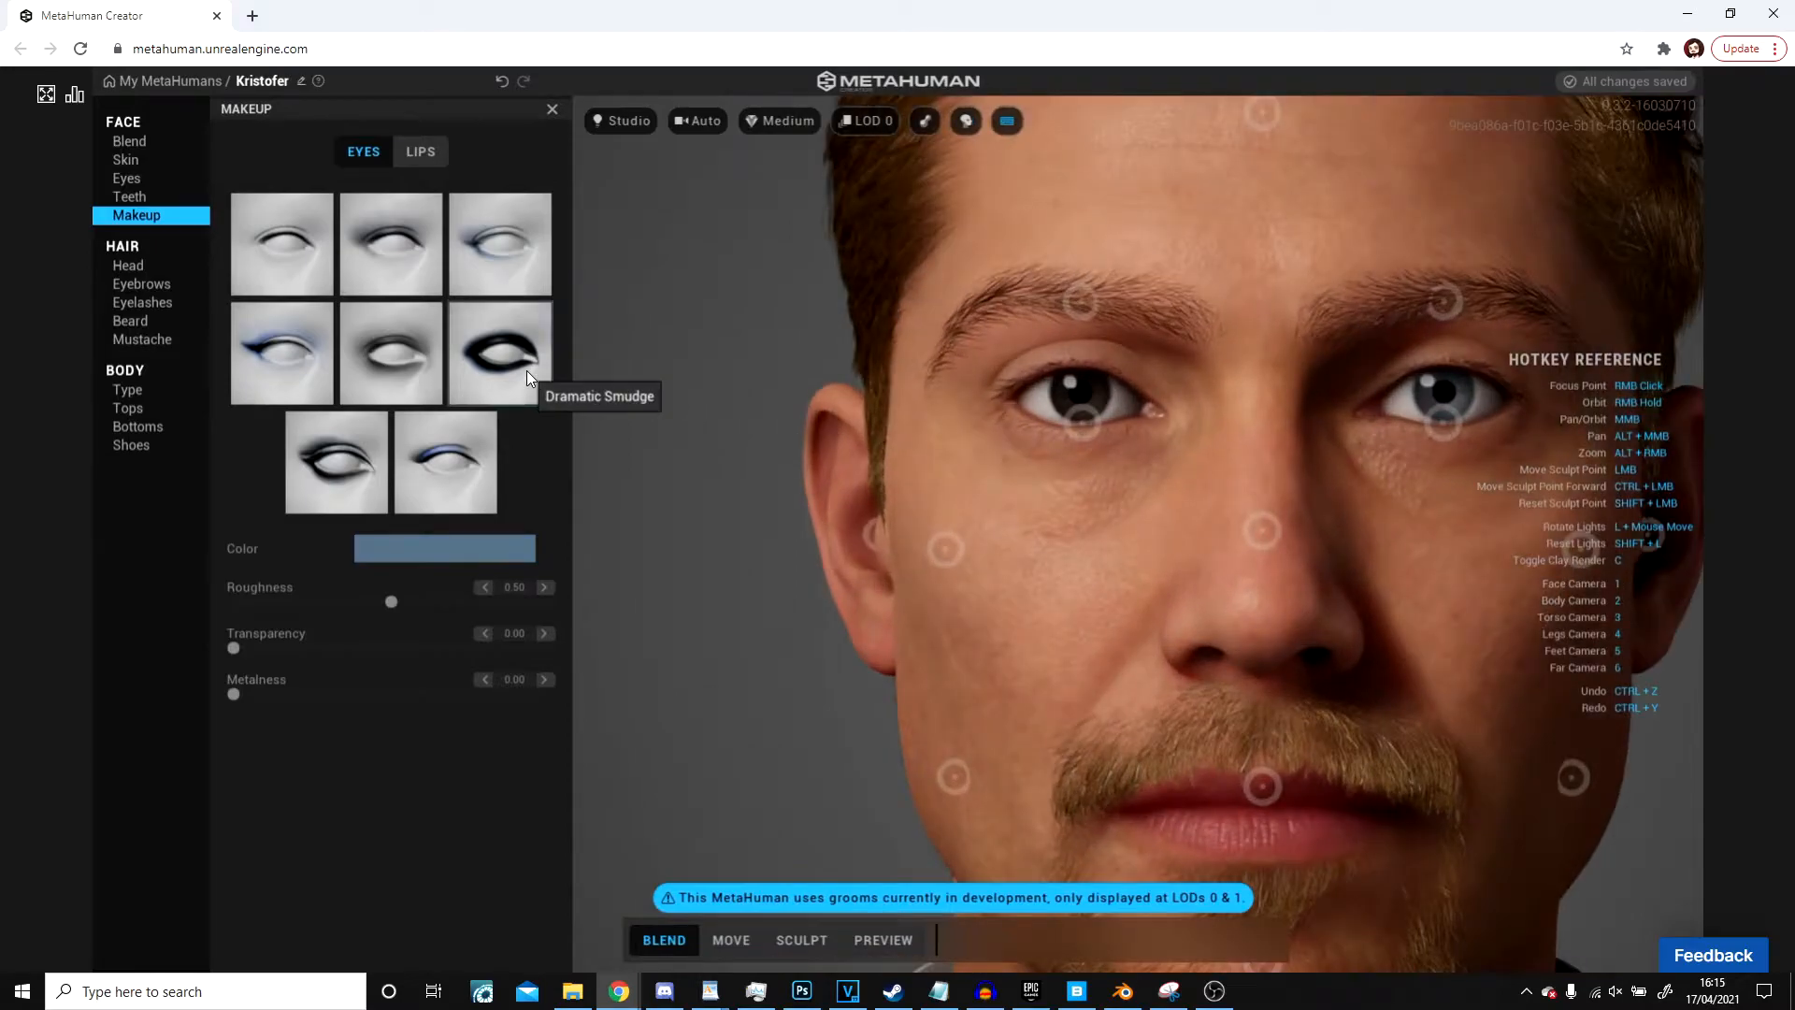
Step: Try the Dramatic Smudge eye makeup, remove it, and open the head hair options
click(526, 371)
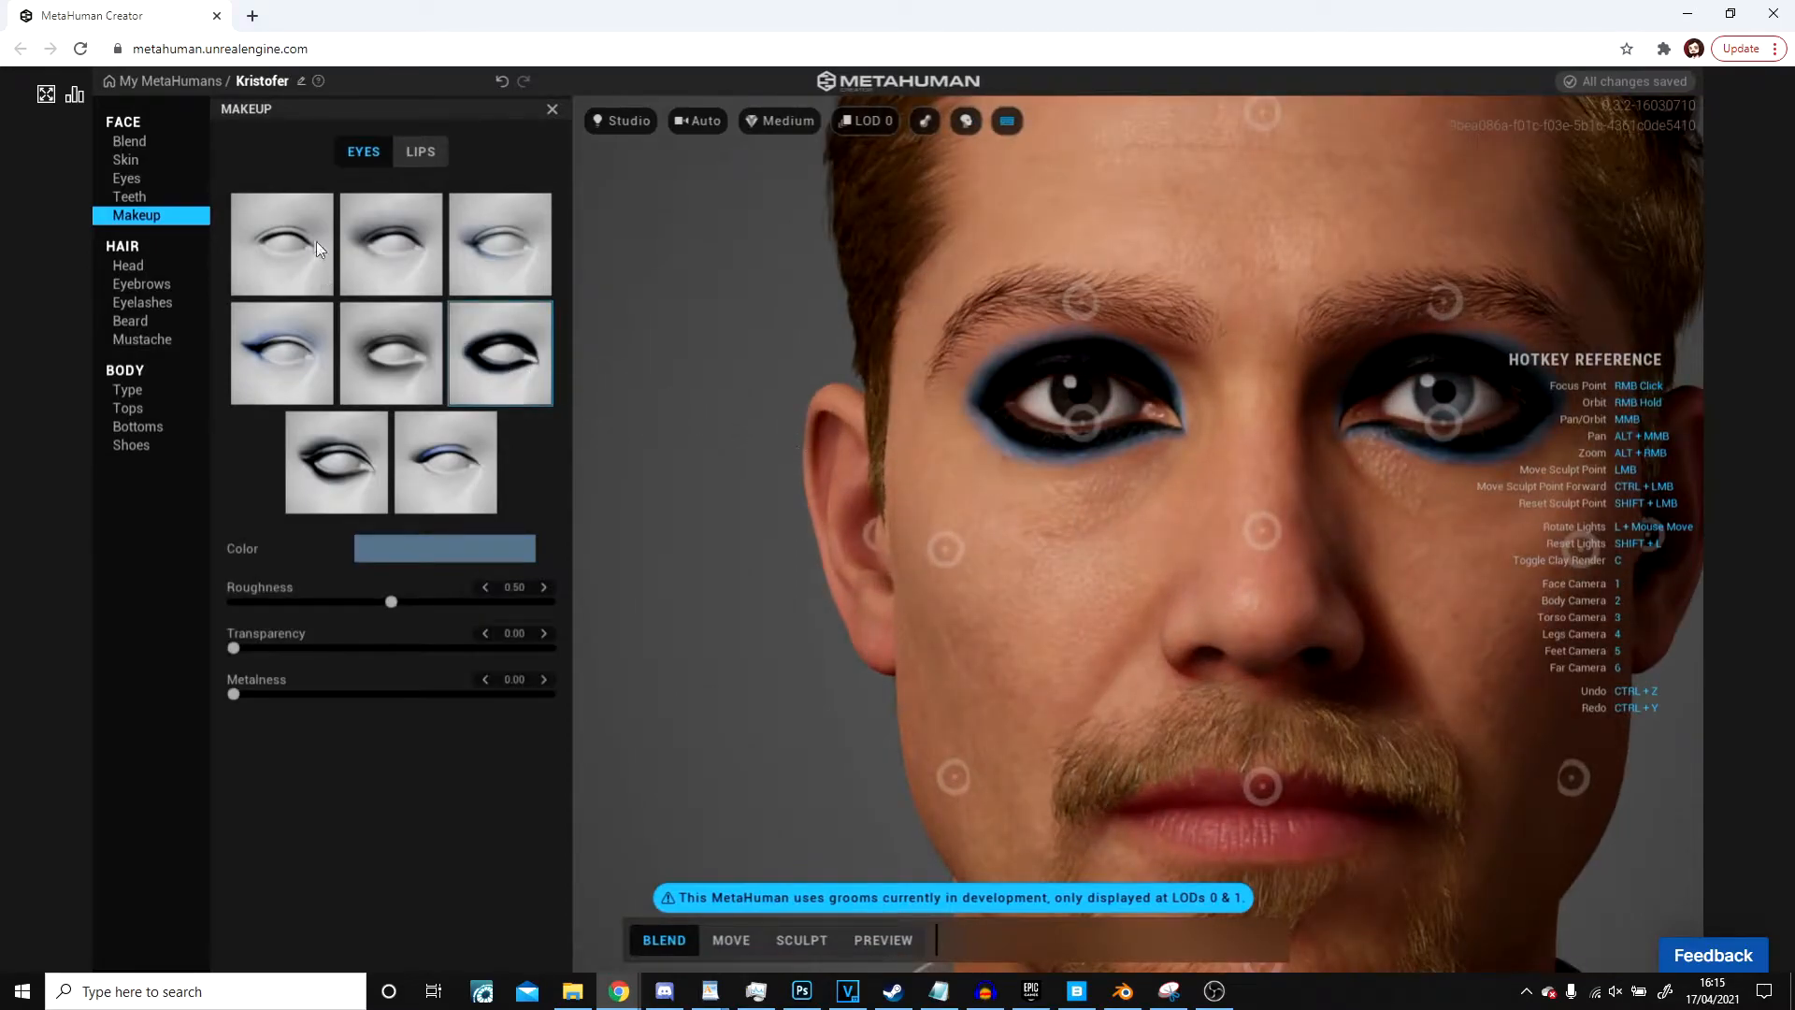
click(501, 357)
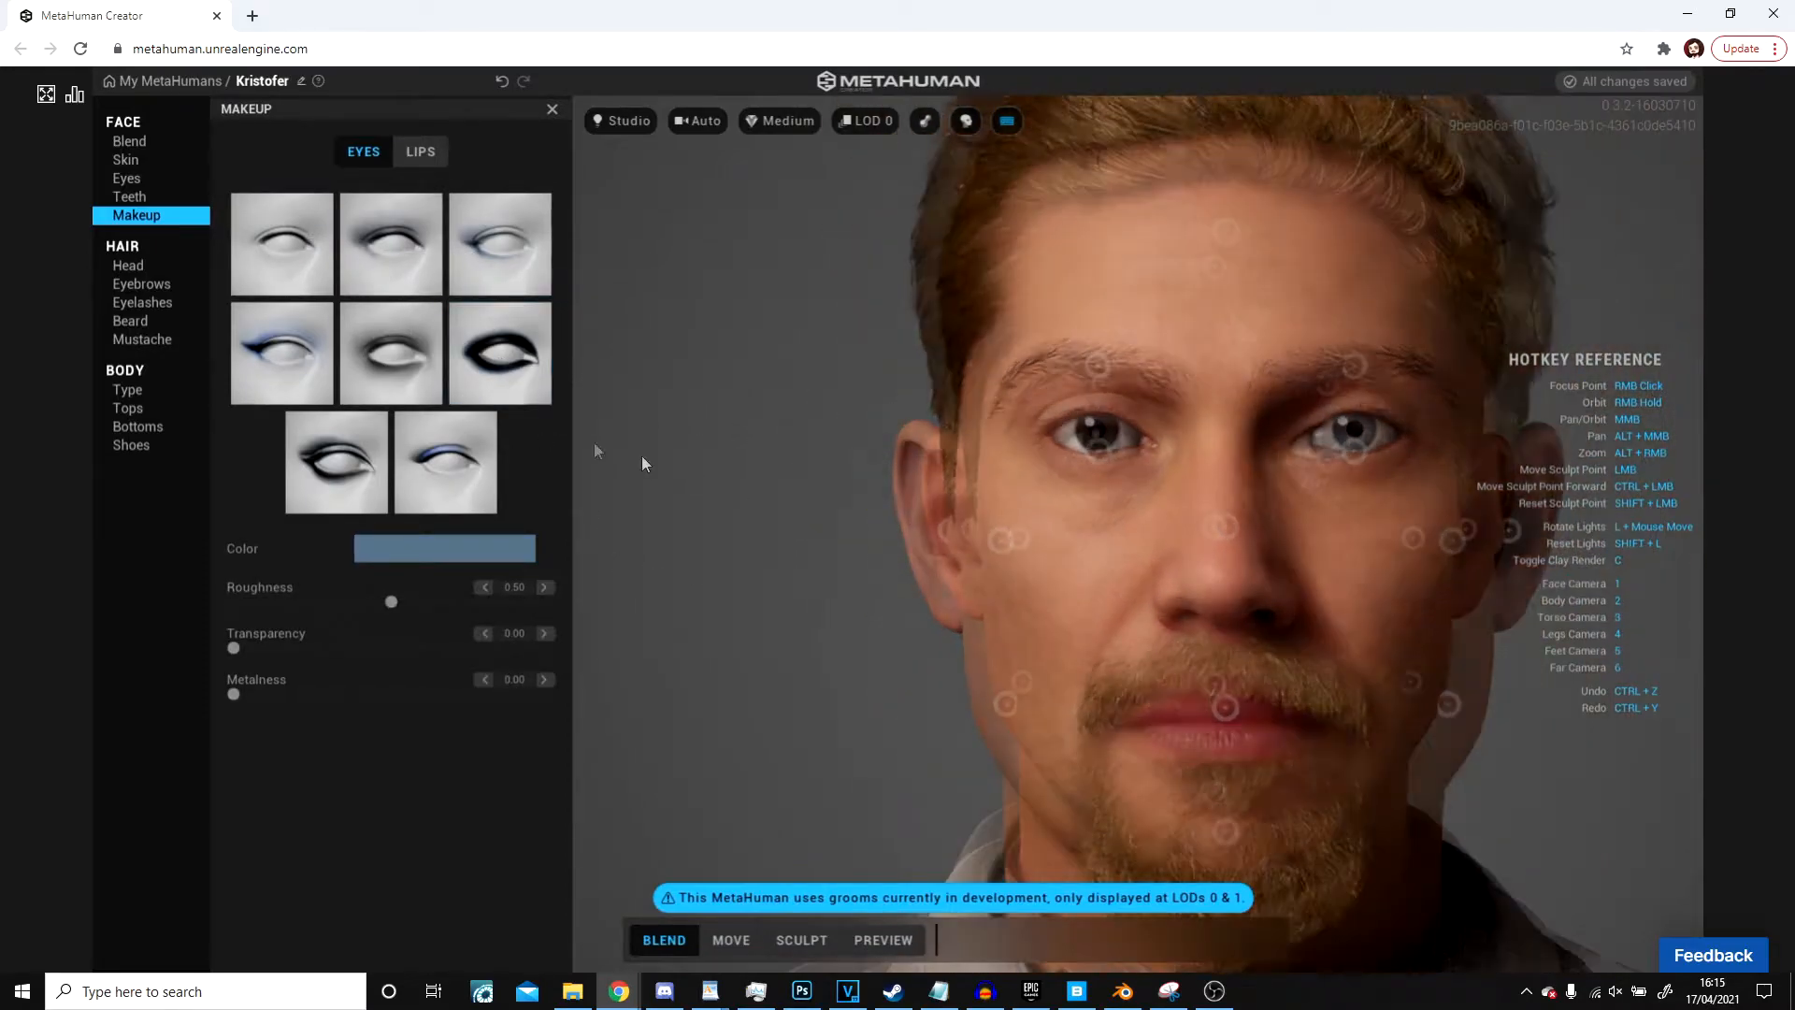
click(185, 263)
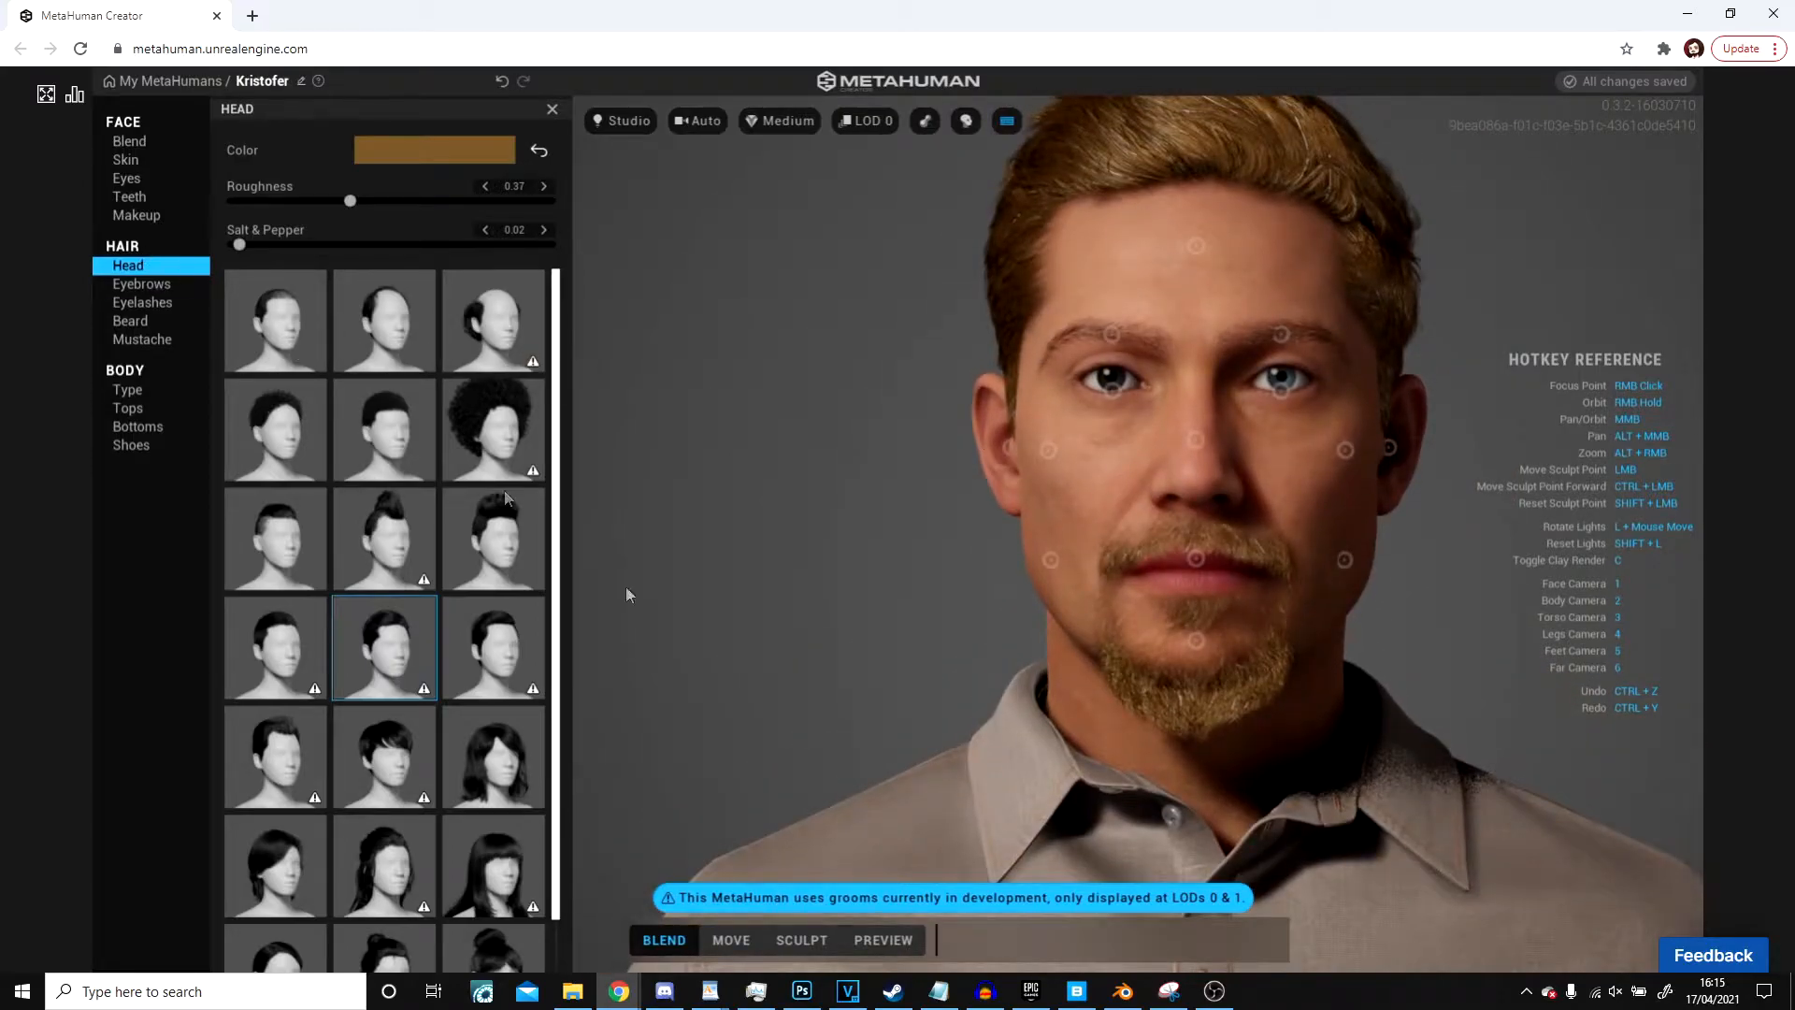
Step: Reshape the nose in Sculpt mode by narrowing the nostrils, pushing the bridge in and lifting the tip
click(801, 940)
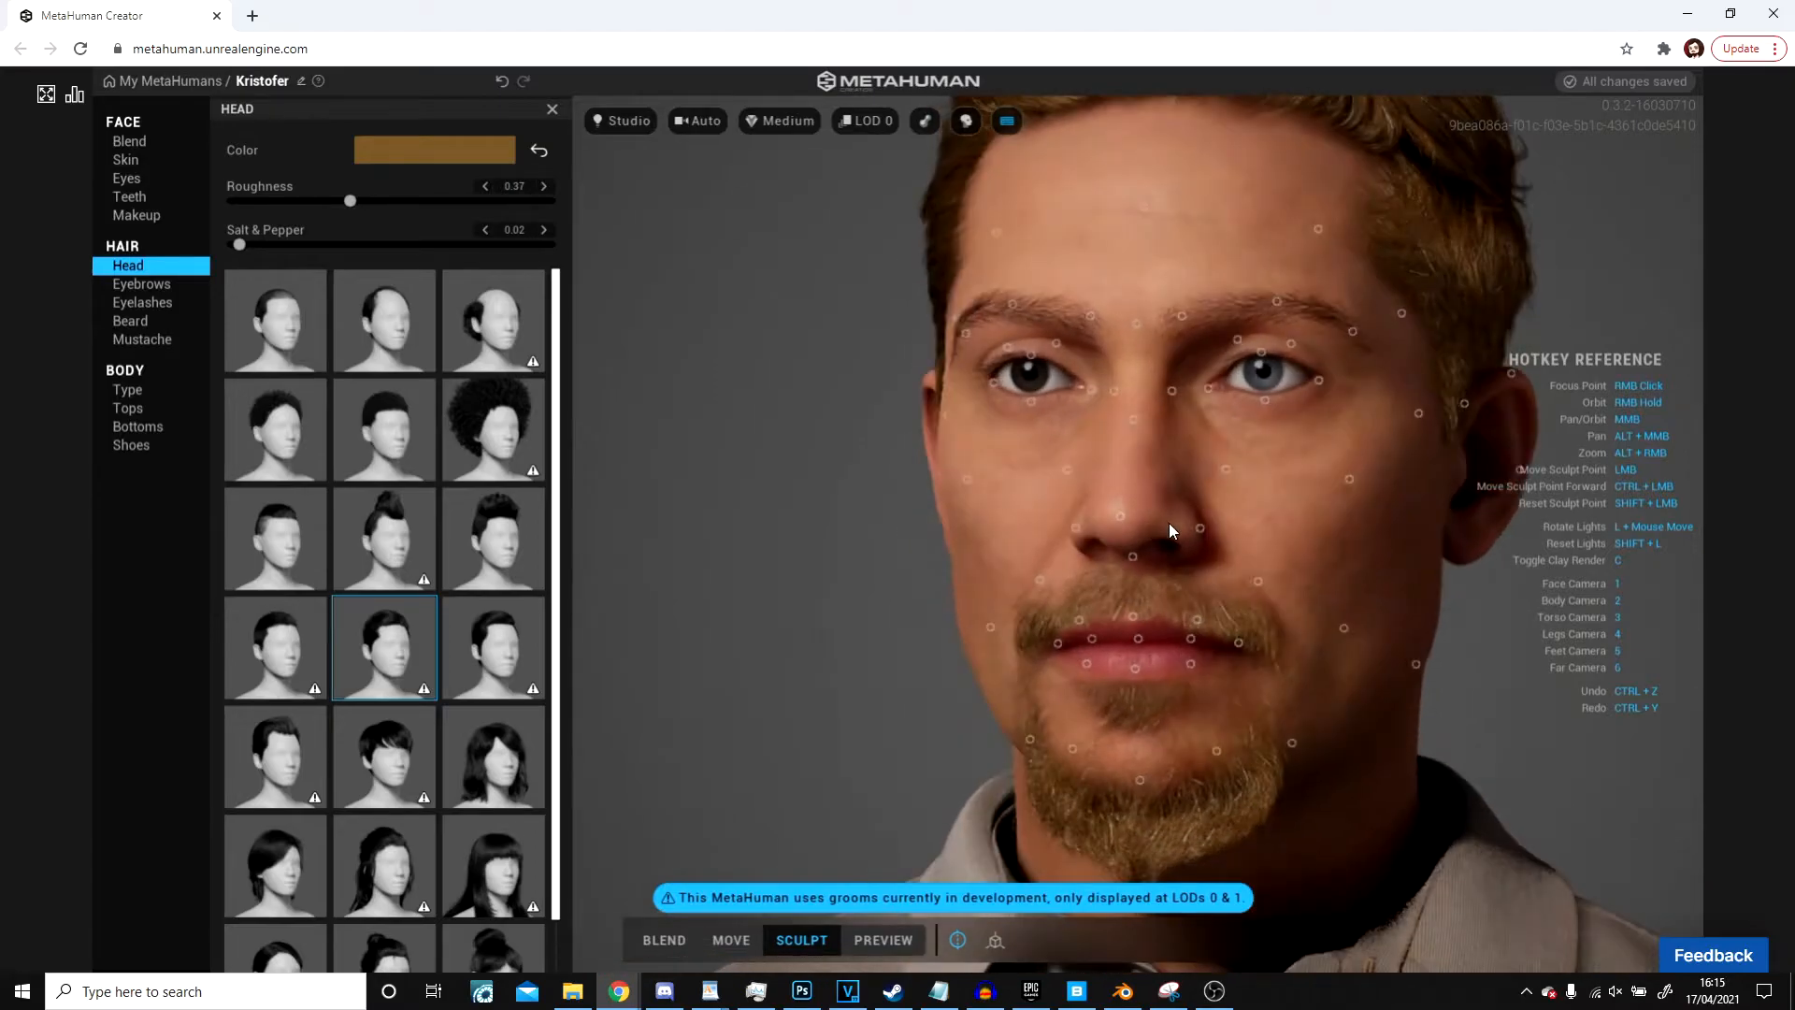
mouse_move(1218, 534)
mouse_down()
mouse_move(1296, 479)
mouse_move(1214, 566)
mouse_move(1133, 513)
mouse_up()
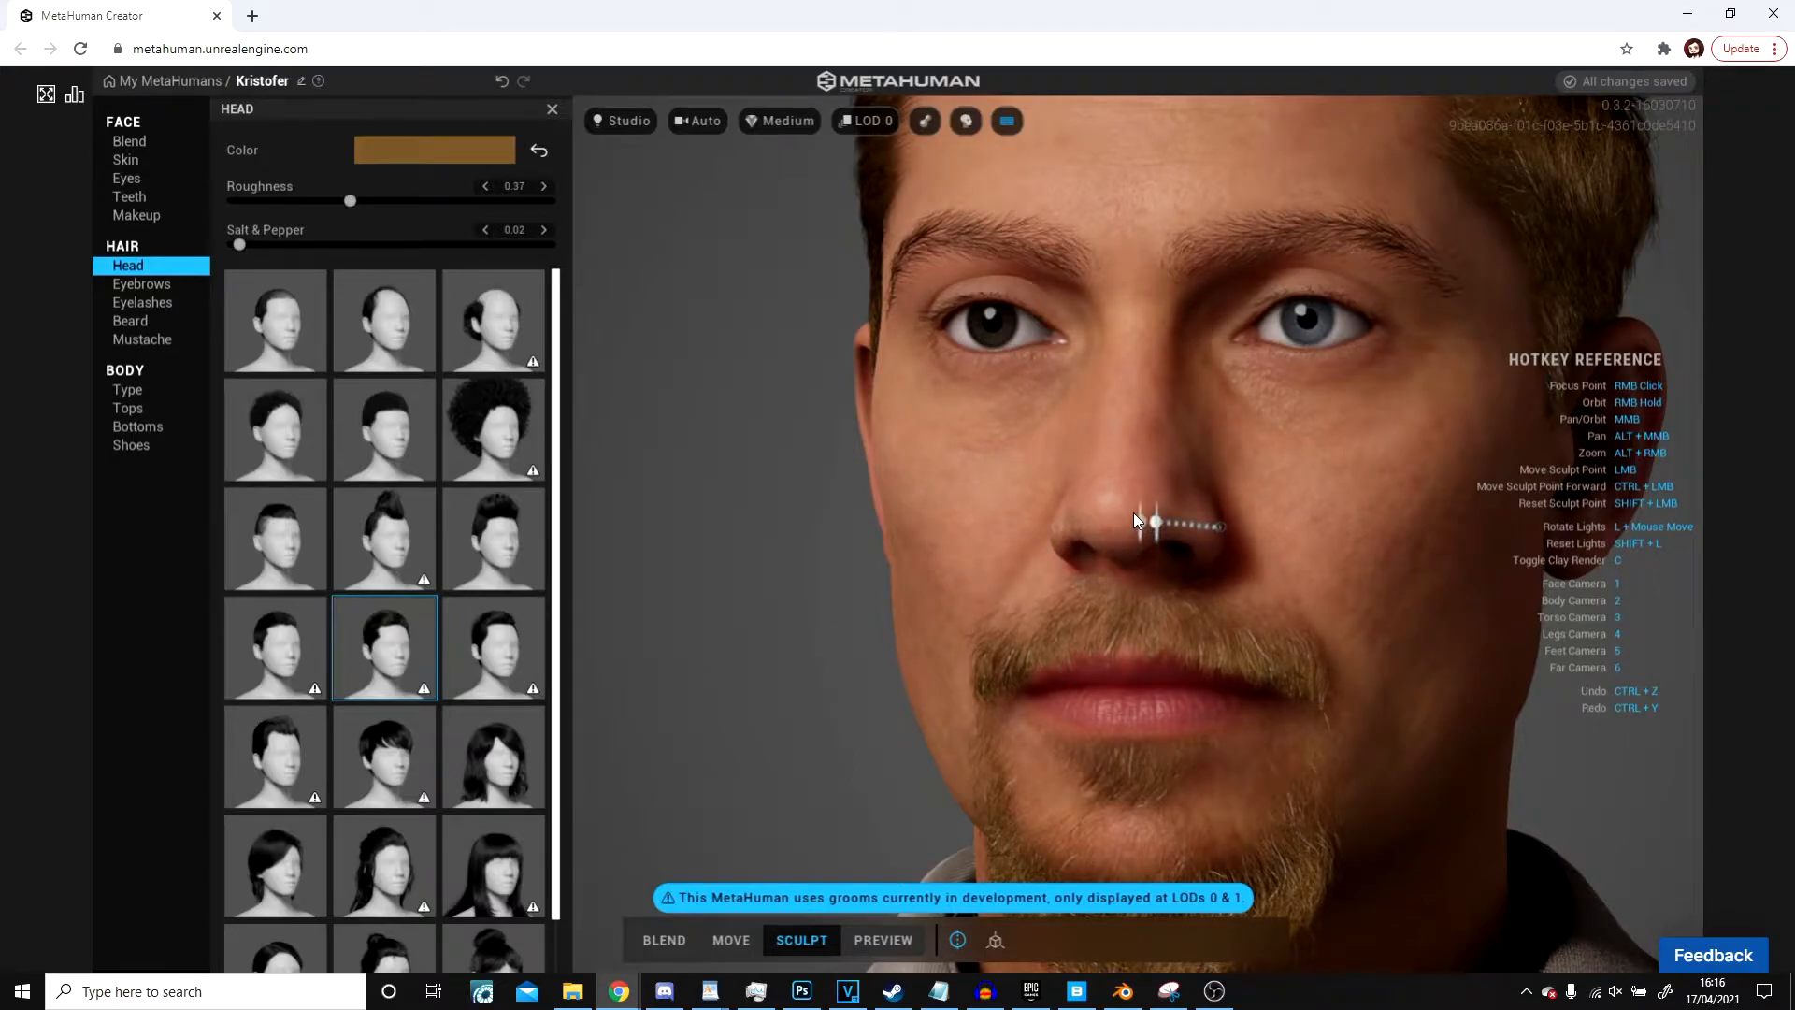
mouse_move(1136, 517)
right_down()
mouse_move(757, 528)
mouse_move(582, 564)
right_up()
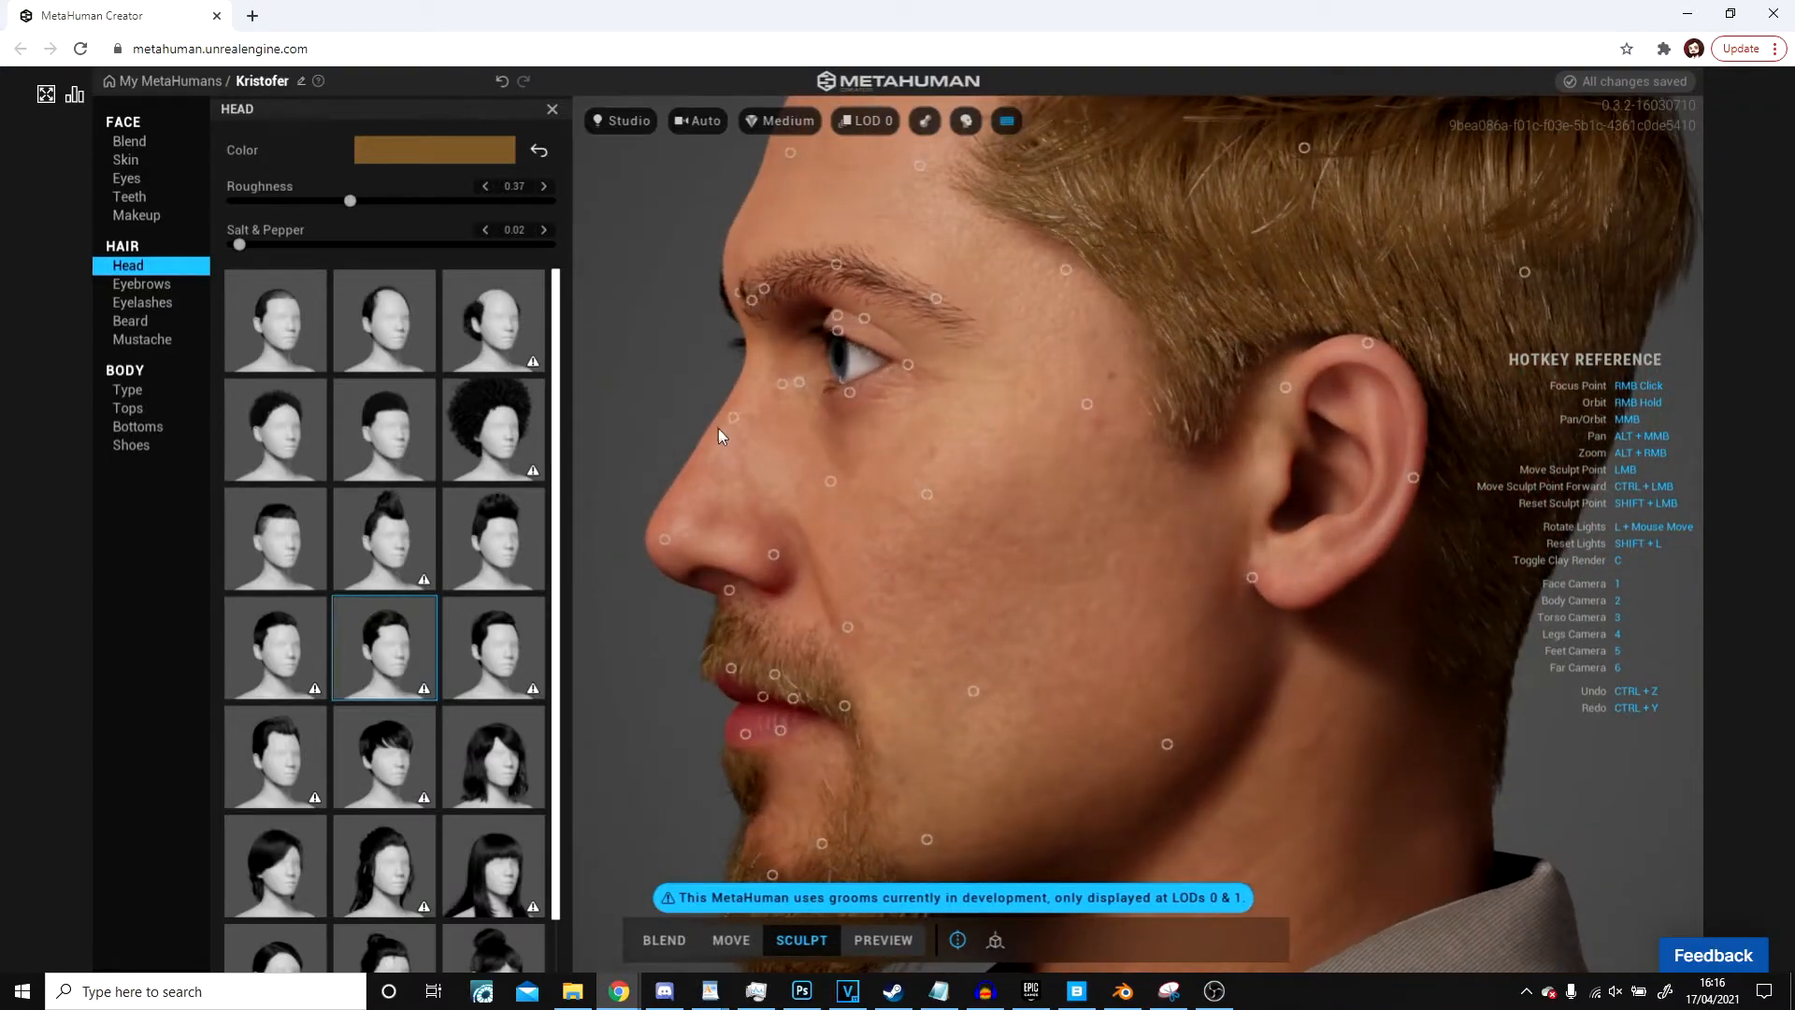
drag(739, 419, 800, 445)
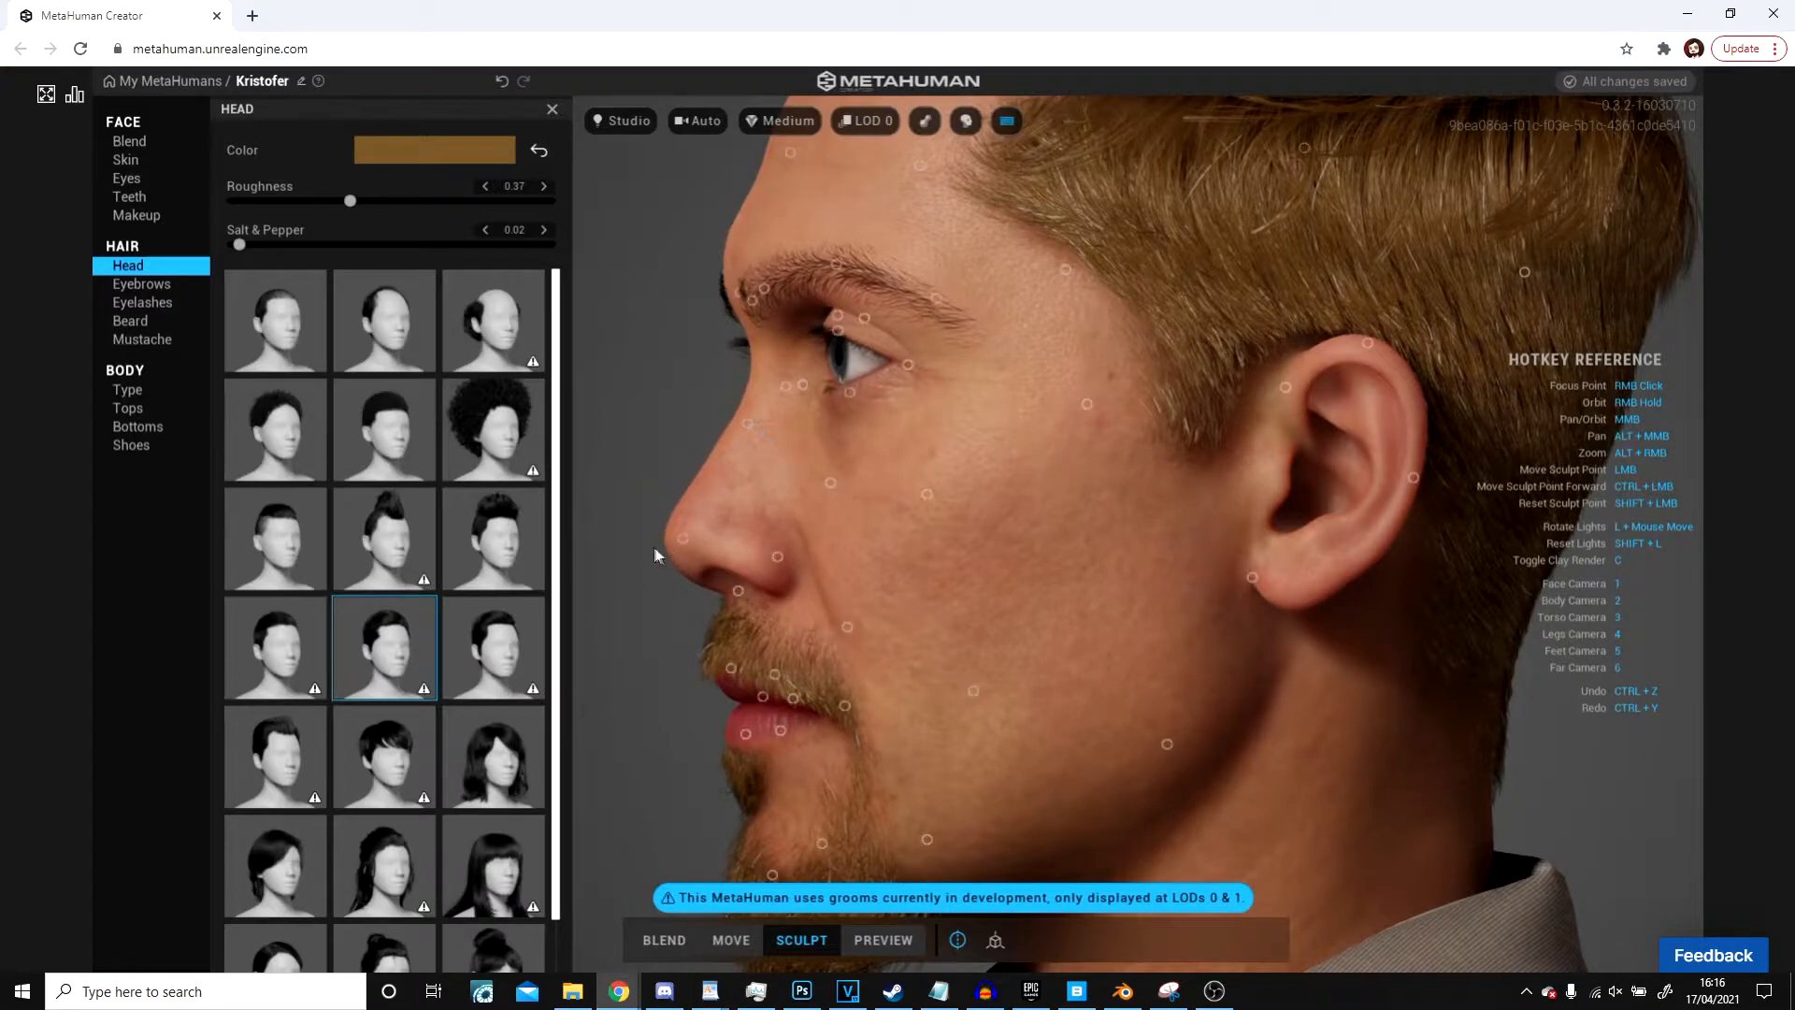
drag(680, 546, 641, 502)
right_drag(641, 497, 1585, 513)
scroll(1355, 540, down, 5)
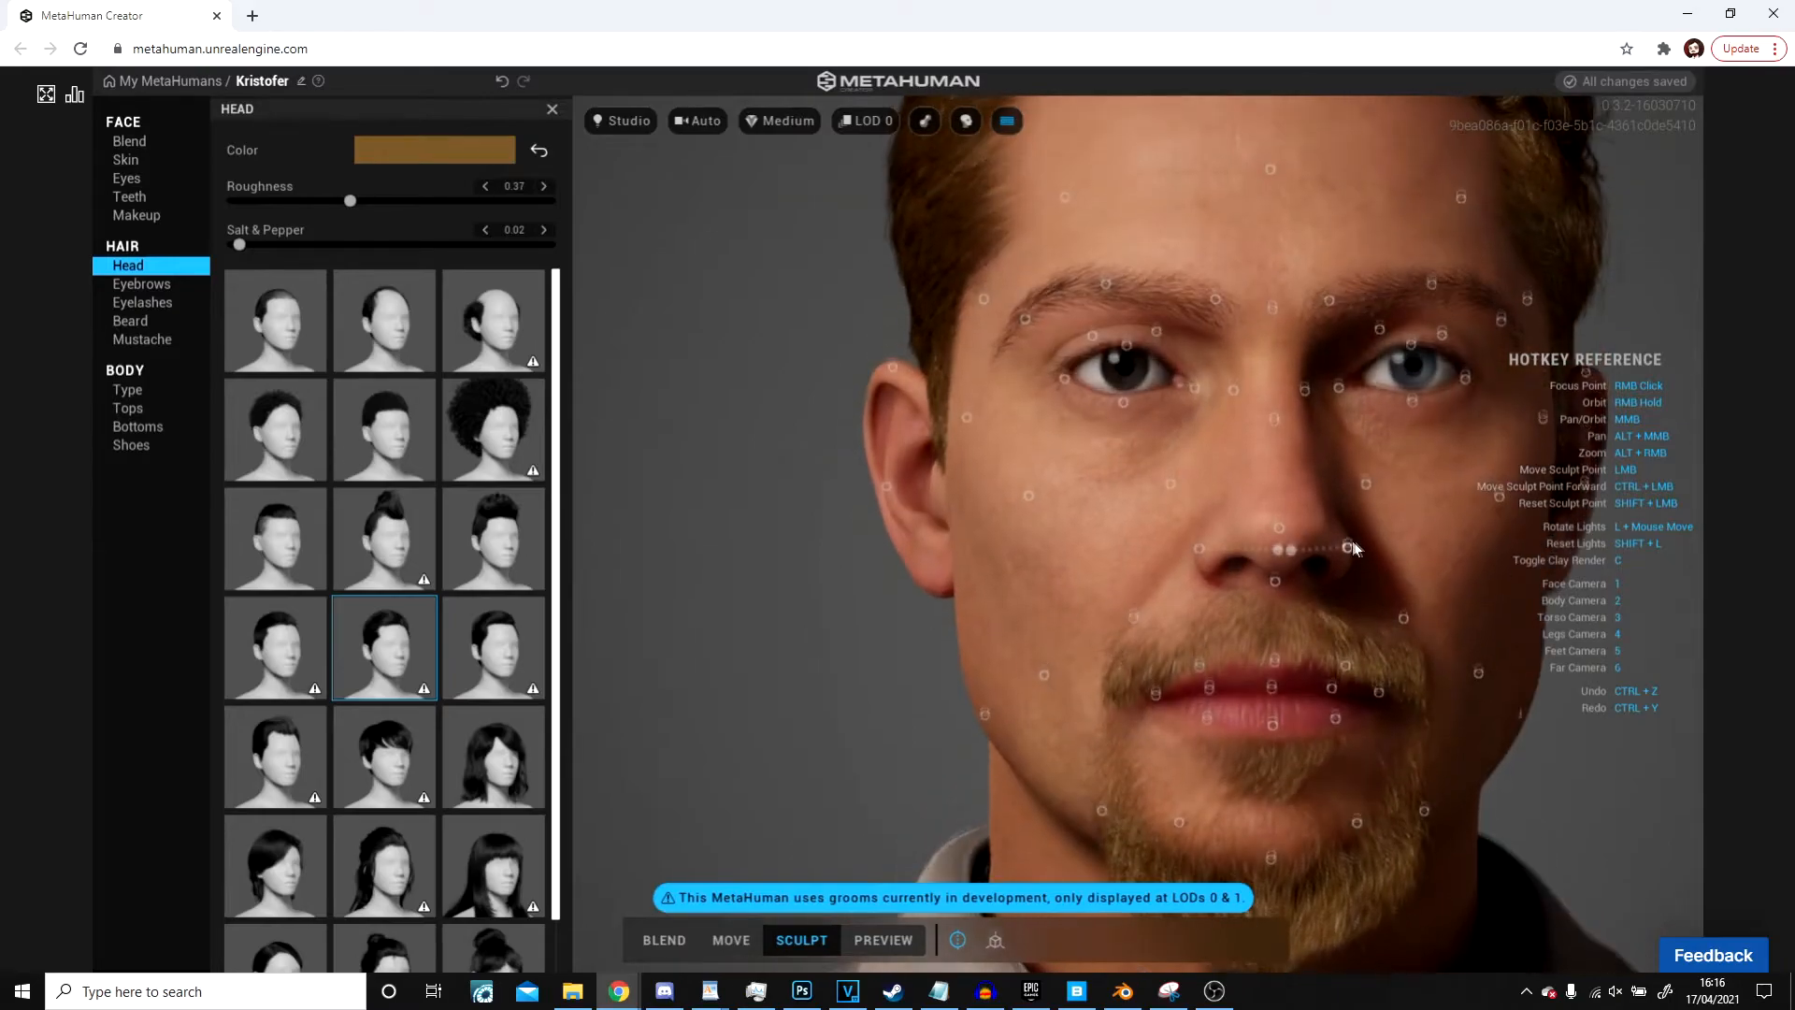
Step: Sculpt the ears, pulling the upper part far outward and moving it back toward the head
mouse_move(1440, 558)
right_down()
mouse_move(1337, 552)
mouse_move(1496, 569)
right_up()
scroll(917, 516, up, 5)
mouse_move(893, 482)
mouse_down()
mouse_move(869, 489)
mouse_move(922, 458)
mouse_up()
mouse_move(918, 368)
mouse_down()
mouse_move(924, 260)
mouse_move(835, 136)
mouse_move(685, 3)
mouse_up()
right_drag(963, 288, 1380, 292)
mouse_move(989, 205)
mouse_down()
mouse_move(1115, 552)
mouse_move(1038, 482)
mouse_up()
mouse_move(1038, 483)
right_down()
mouse_move(1204, 524)
mouse_move(736, 479)
mouse_move(973, 411)
right_up()
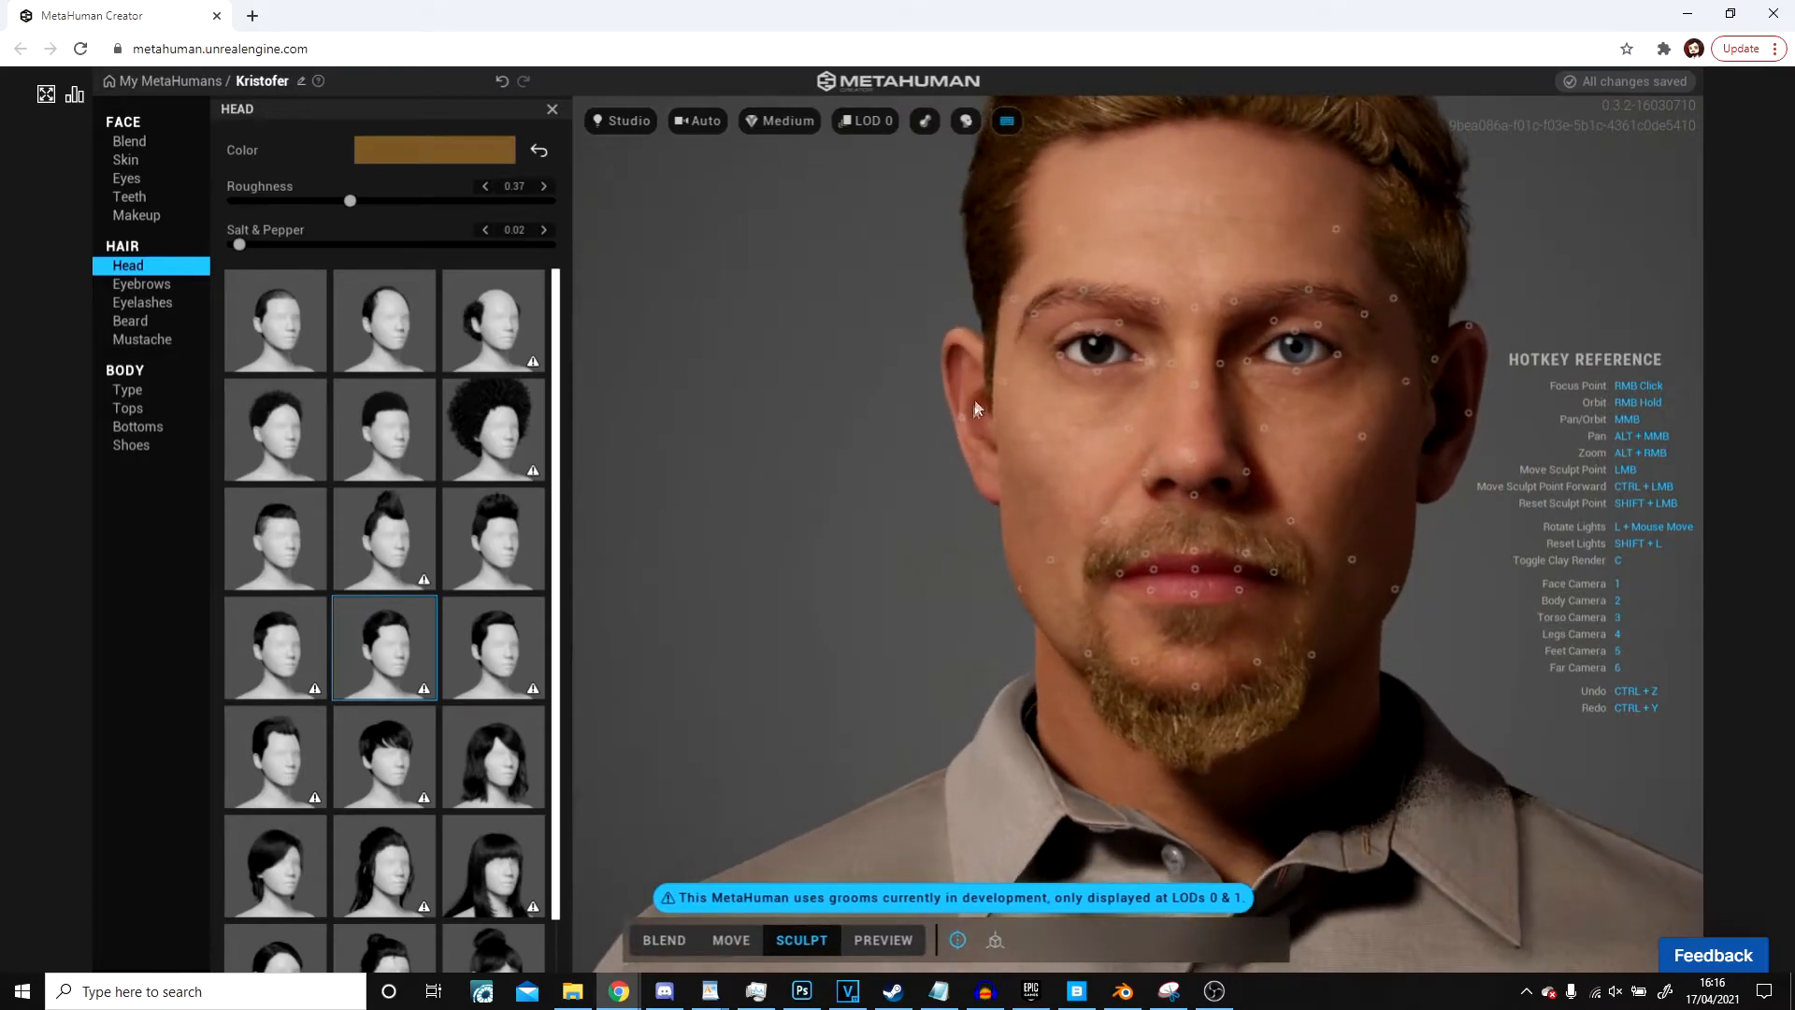
Step: Sculpt fuller lips by raising the upper lip and lowering the lower lip
scroll(1180, 527, up, 5)
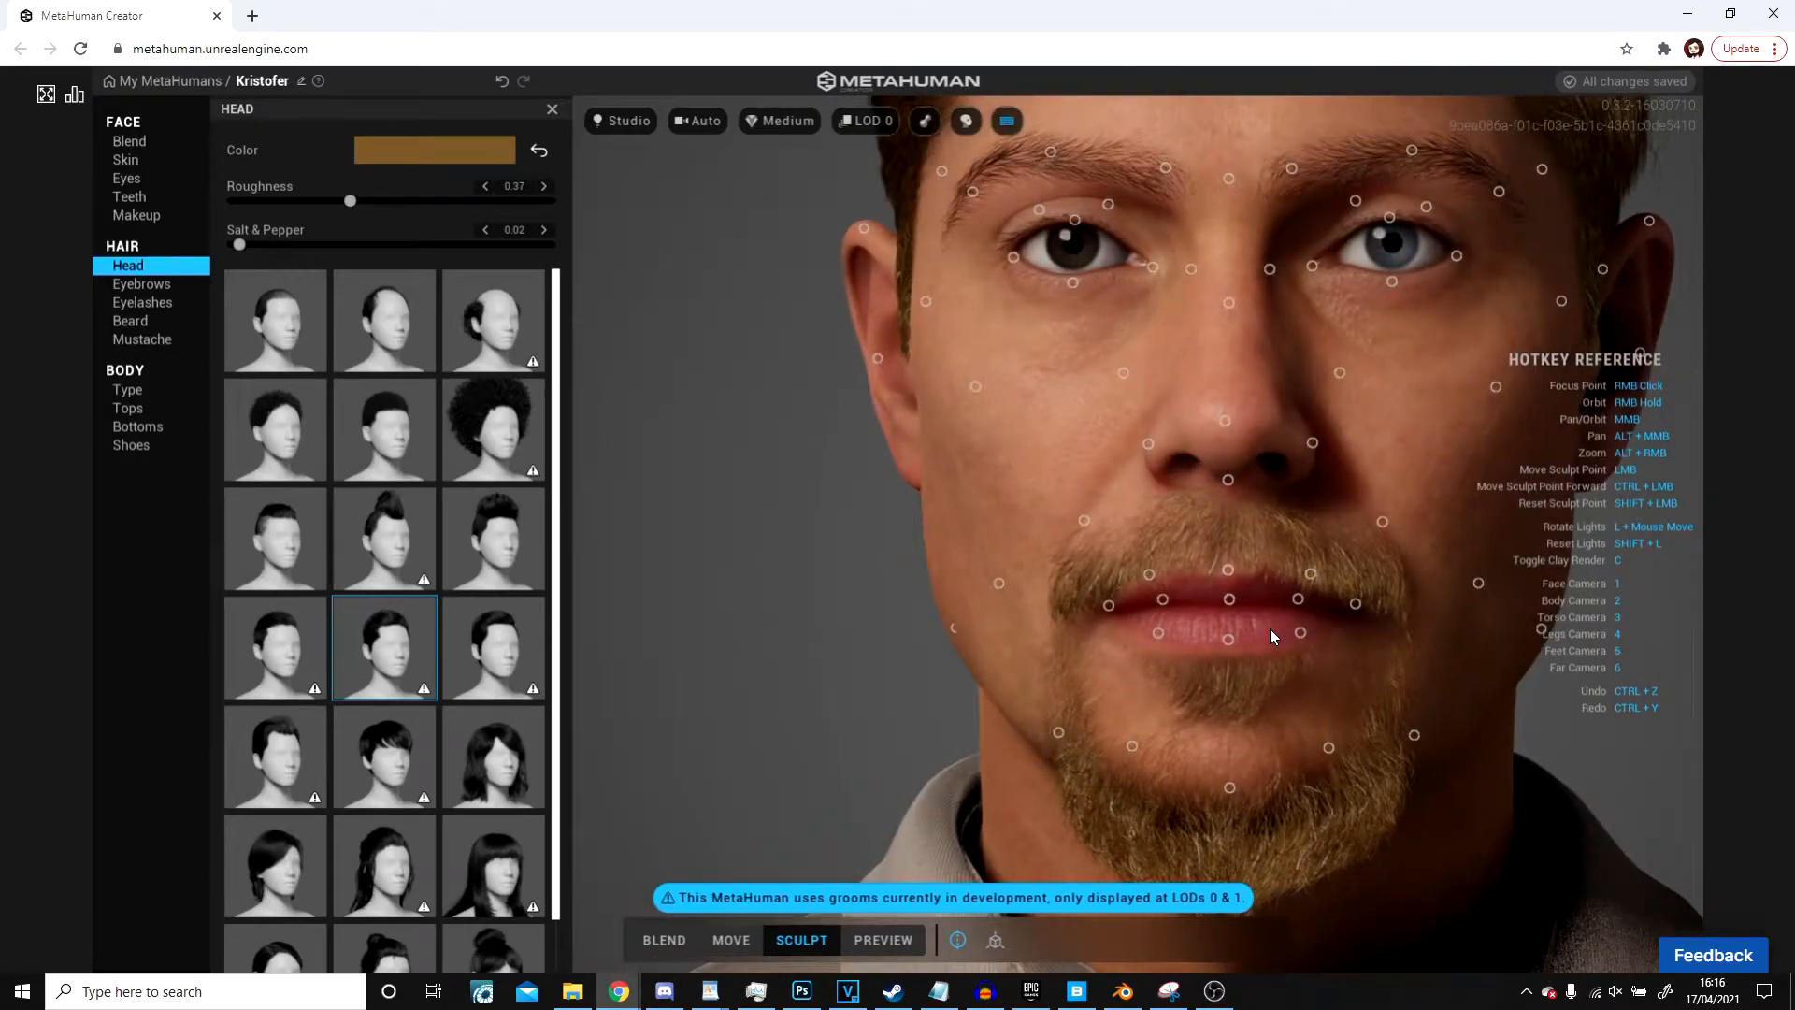
scroll(1269, 629, up, 3)
mouse_move(1146, 581)
mouse_down()
mouse_move(1130, 561)
mouse_move(1160, 535)
mouse_up()
drag(1255, 689, 1259, 718)
drag(1256, 572, 1264, 565)
Step: Sculpt the jaw corner slightly back and upward from the side, and return to the face camera
scroll(1264, 553, down, 5)
right_drag(1300, 535, 877, 484)
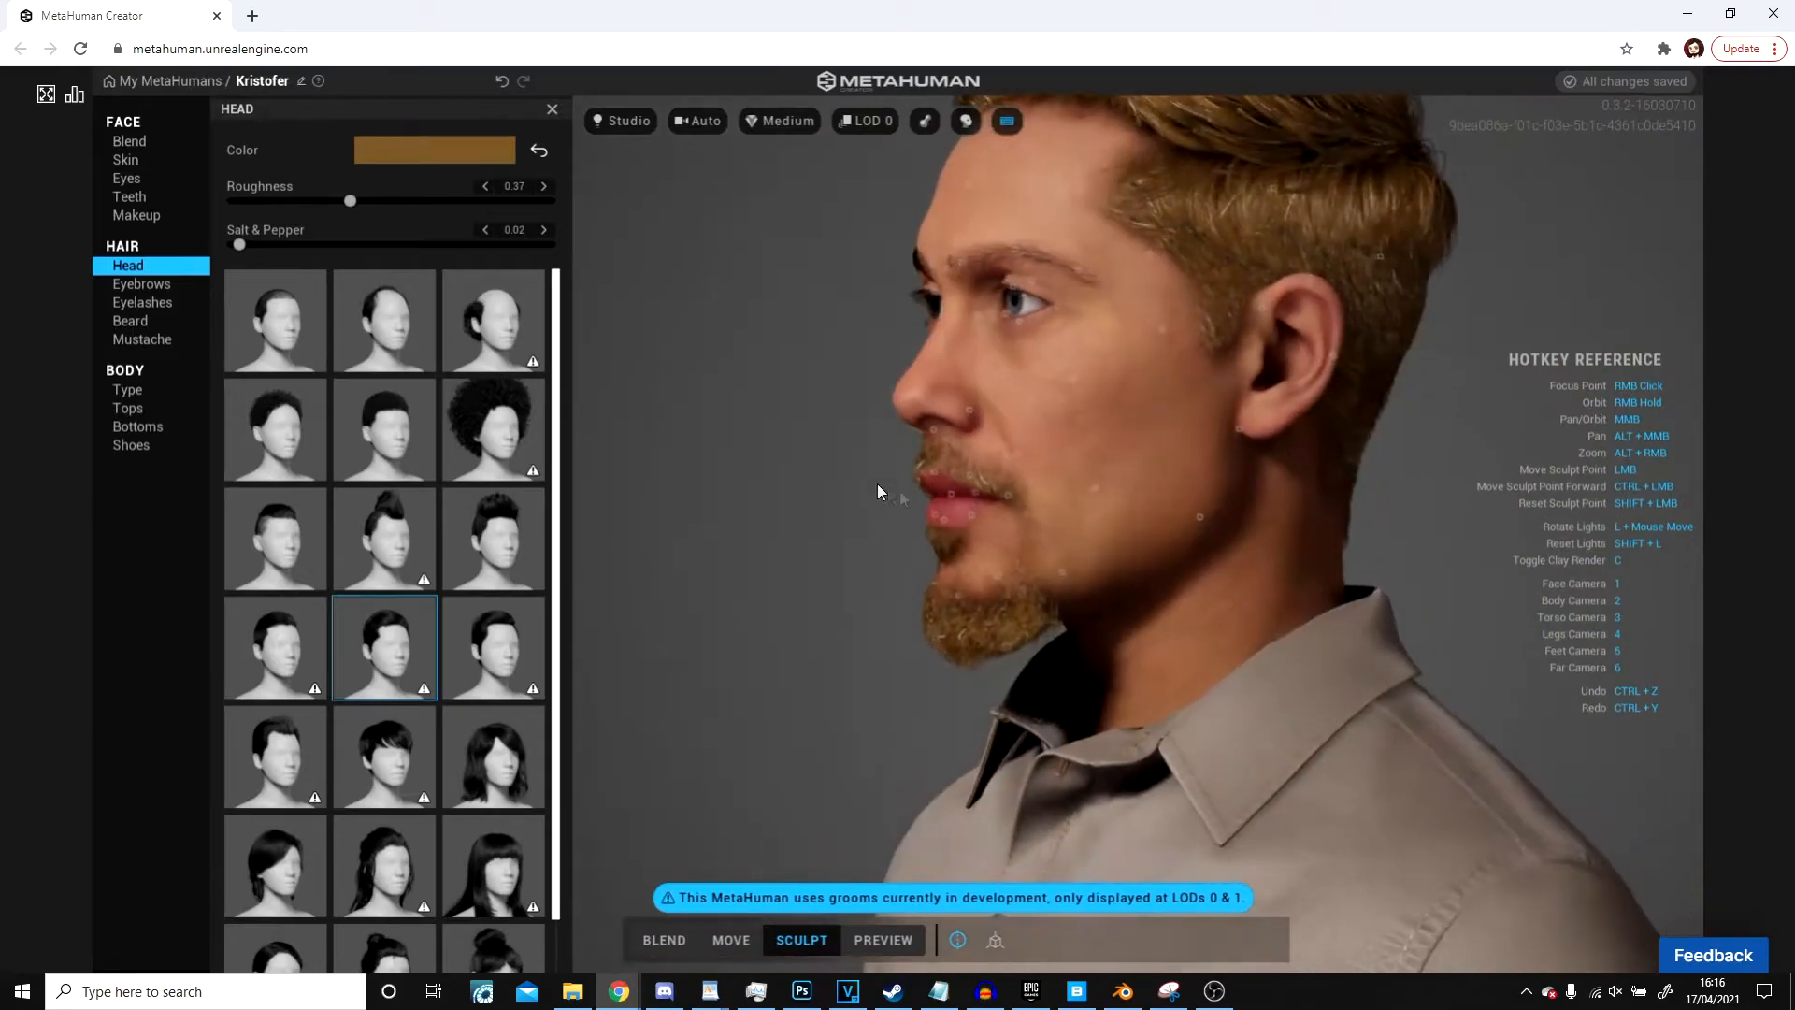
scroll(1180, 578, up, 2)
scroll(1180, 578, up, 2)
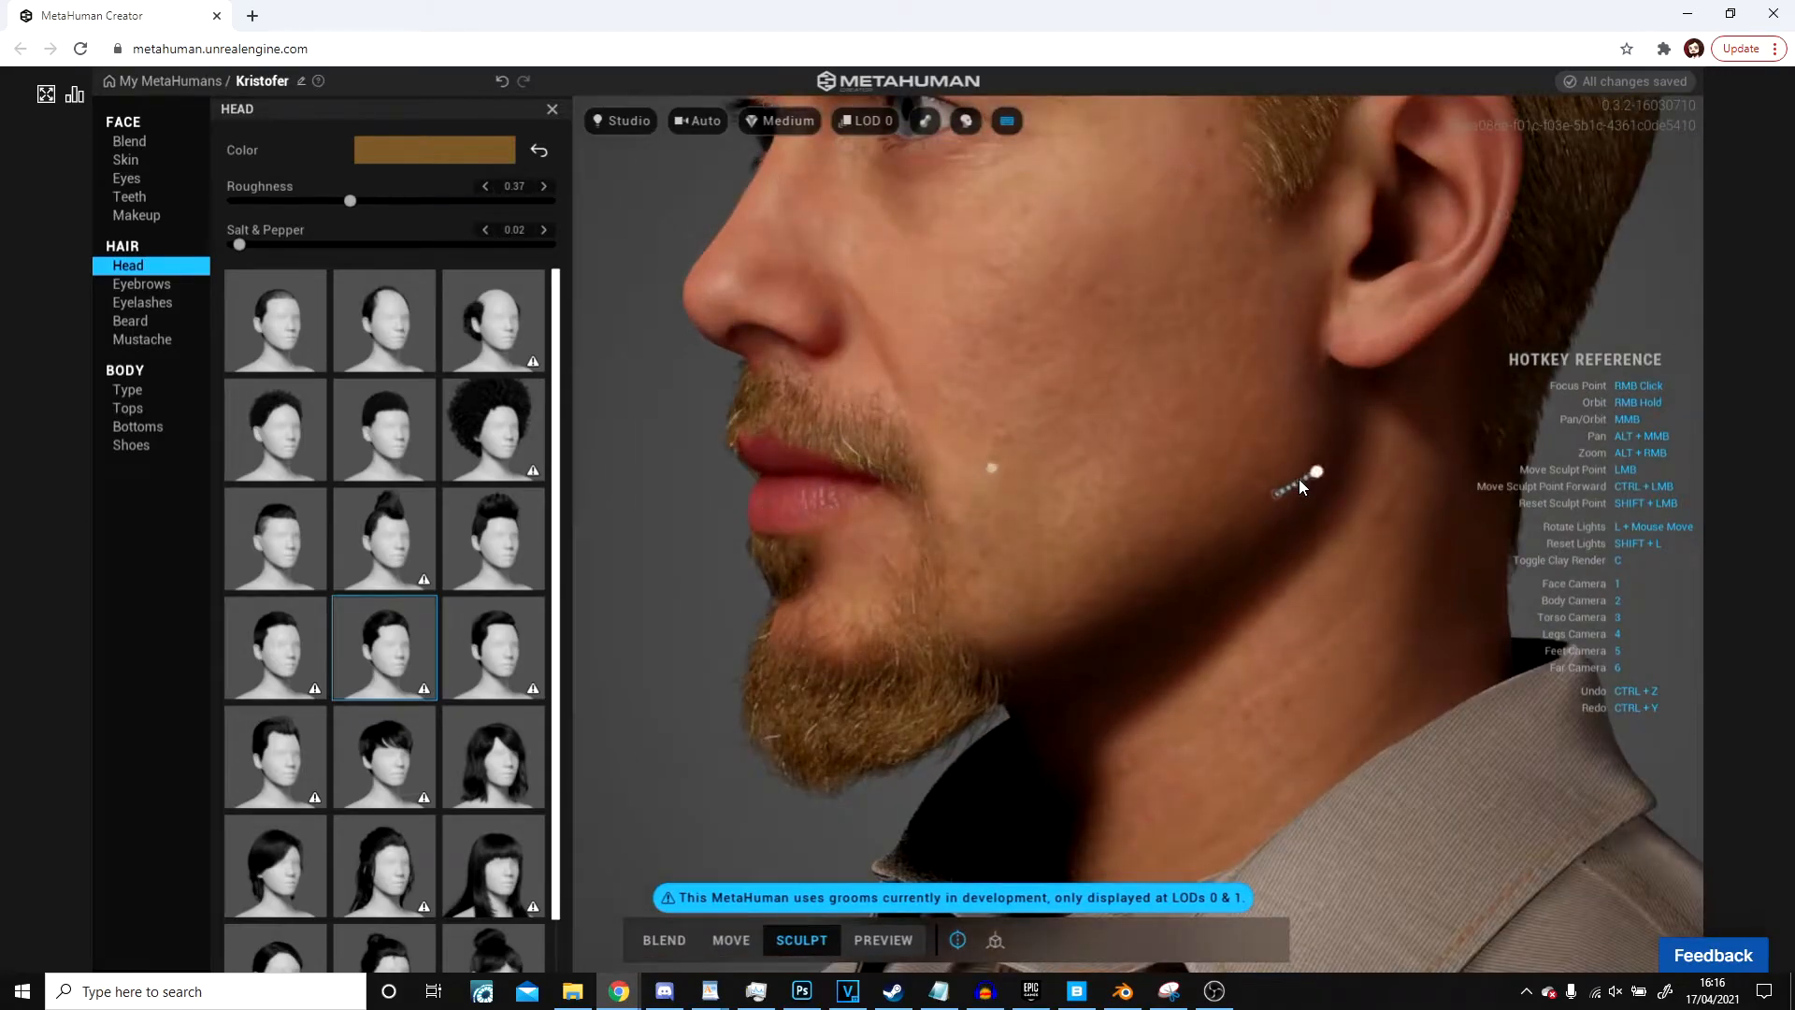
key(1)
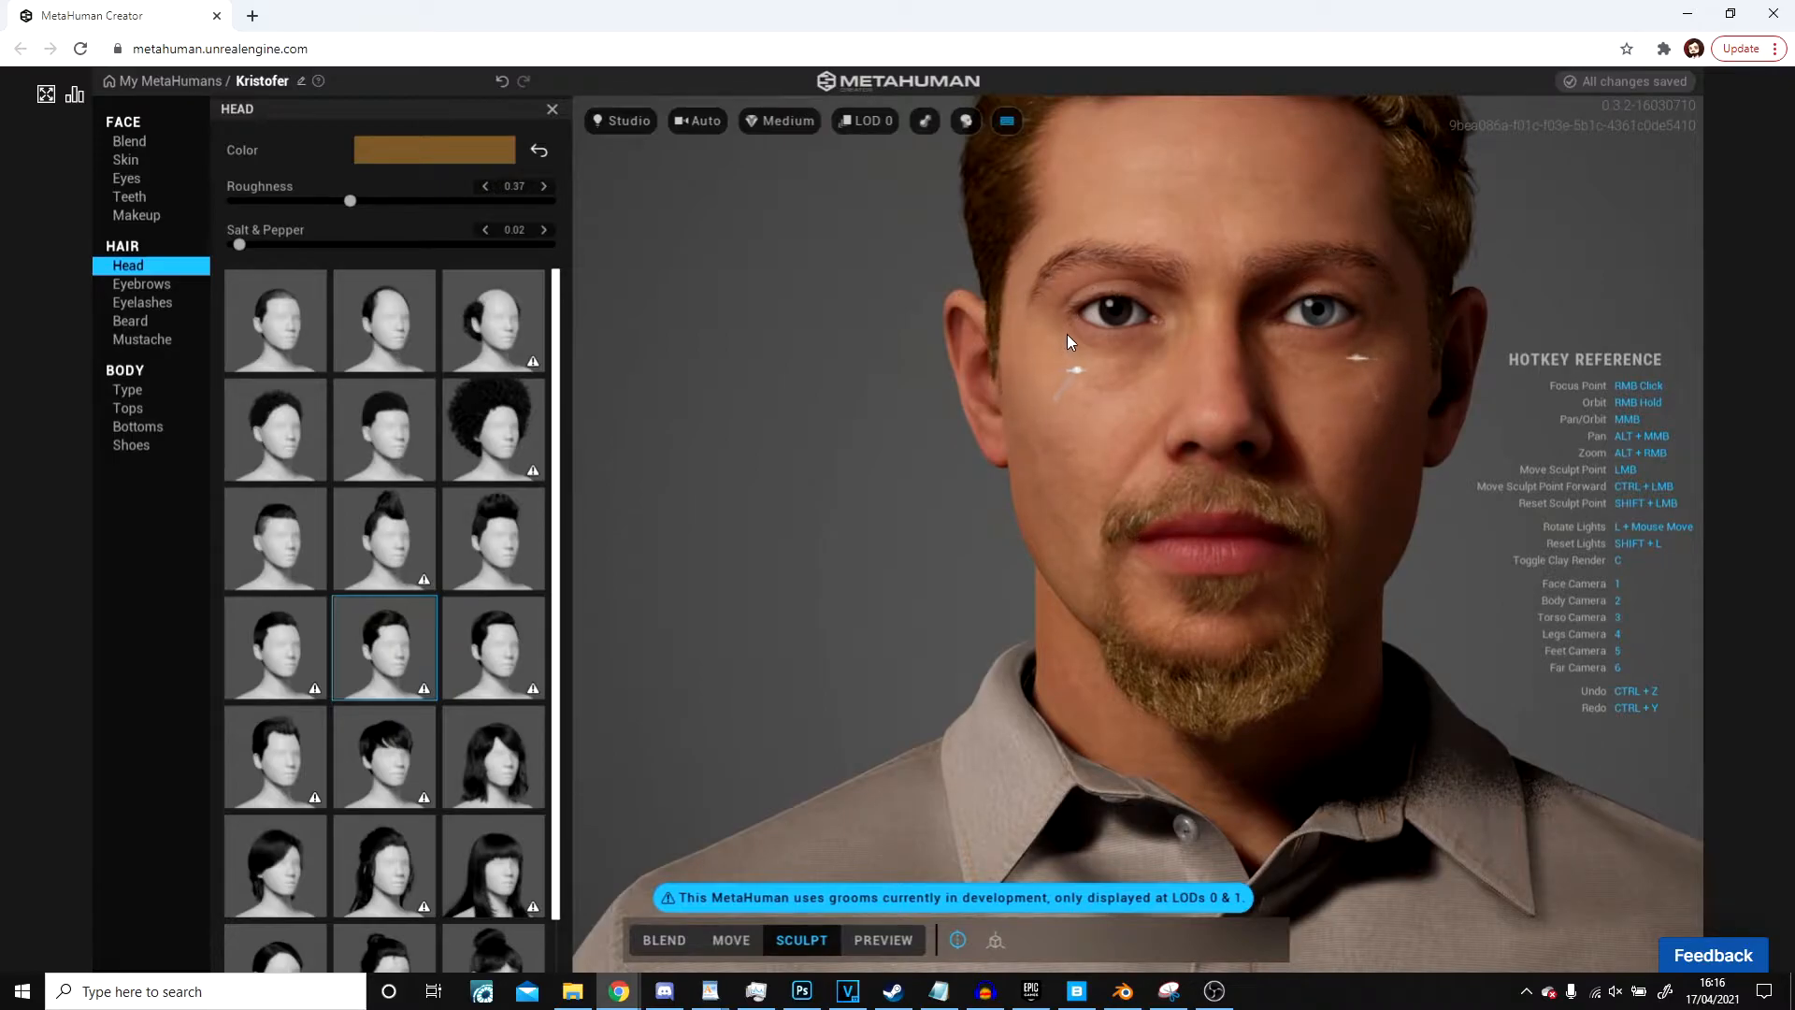
Step: Inspect the sculpted eyes, brow and whole head from the front and the side
mouse_move(1111, 328)
mouse_down()
mouse_move(1119, 376)
mouse_move(1146, 364)
mouse_up()
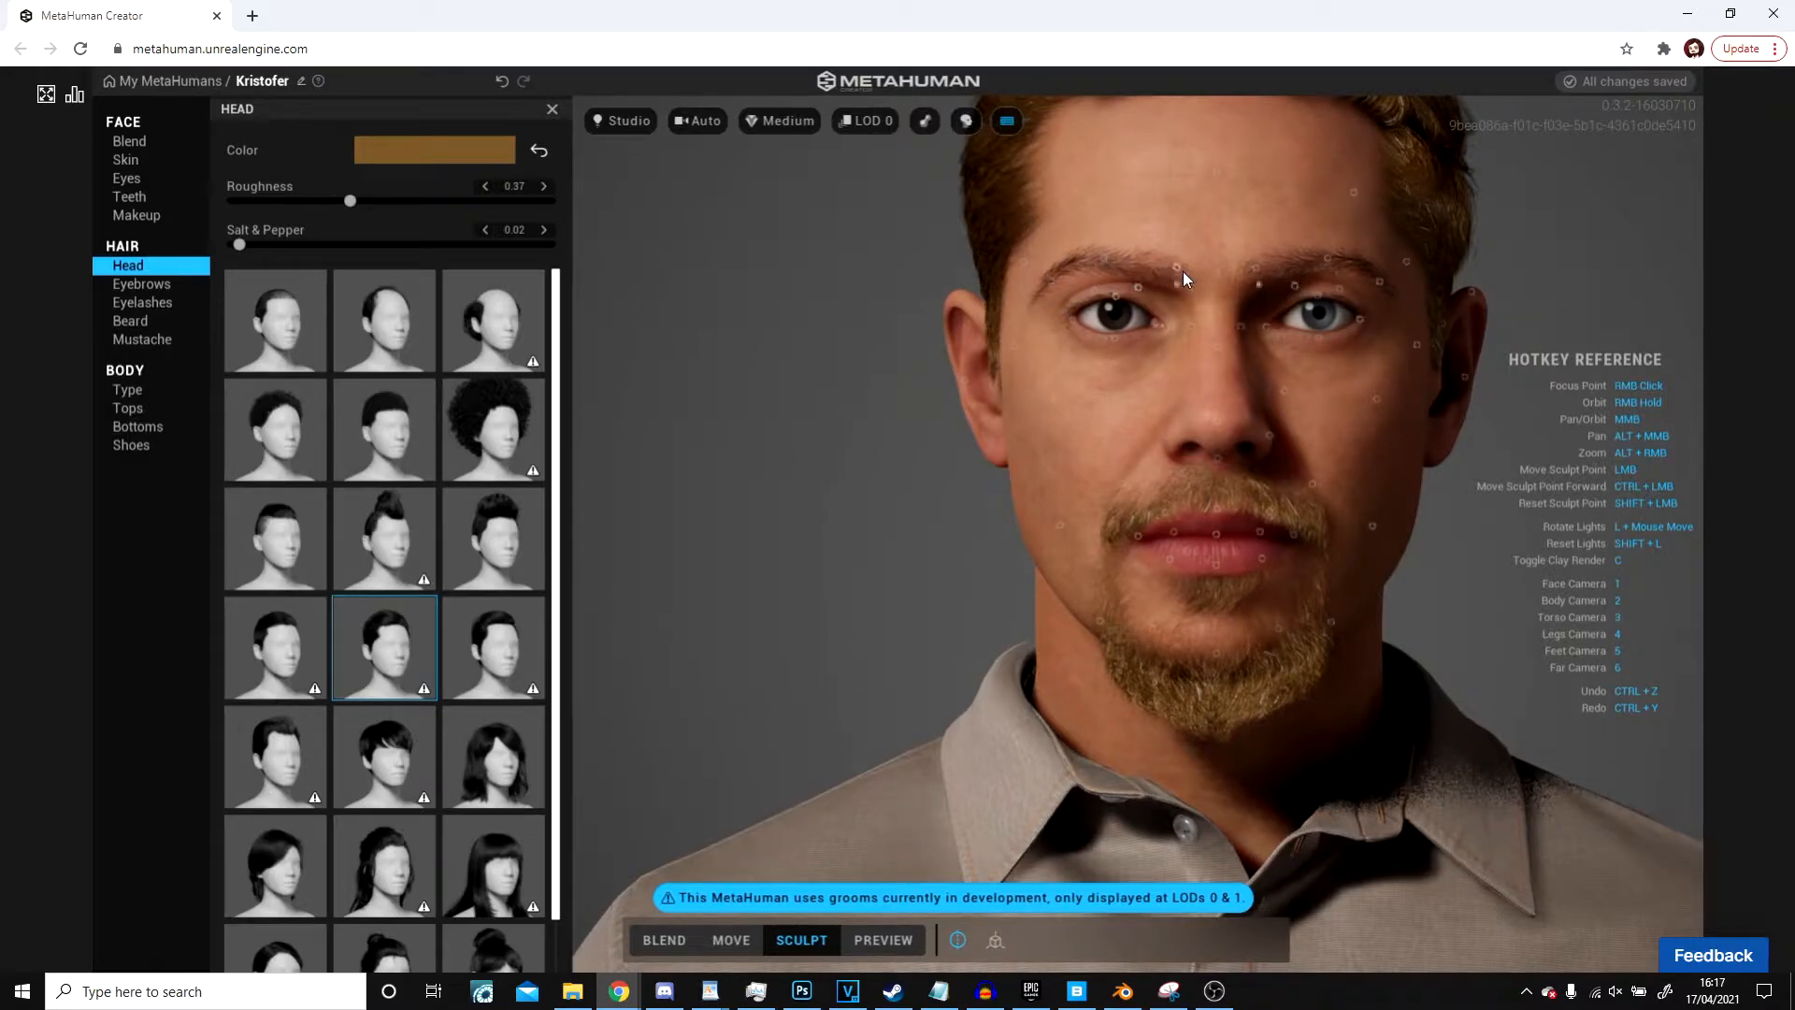
right_drag(982, 455, 918, 324)
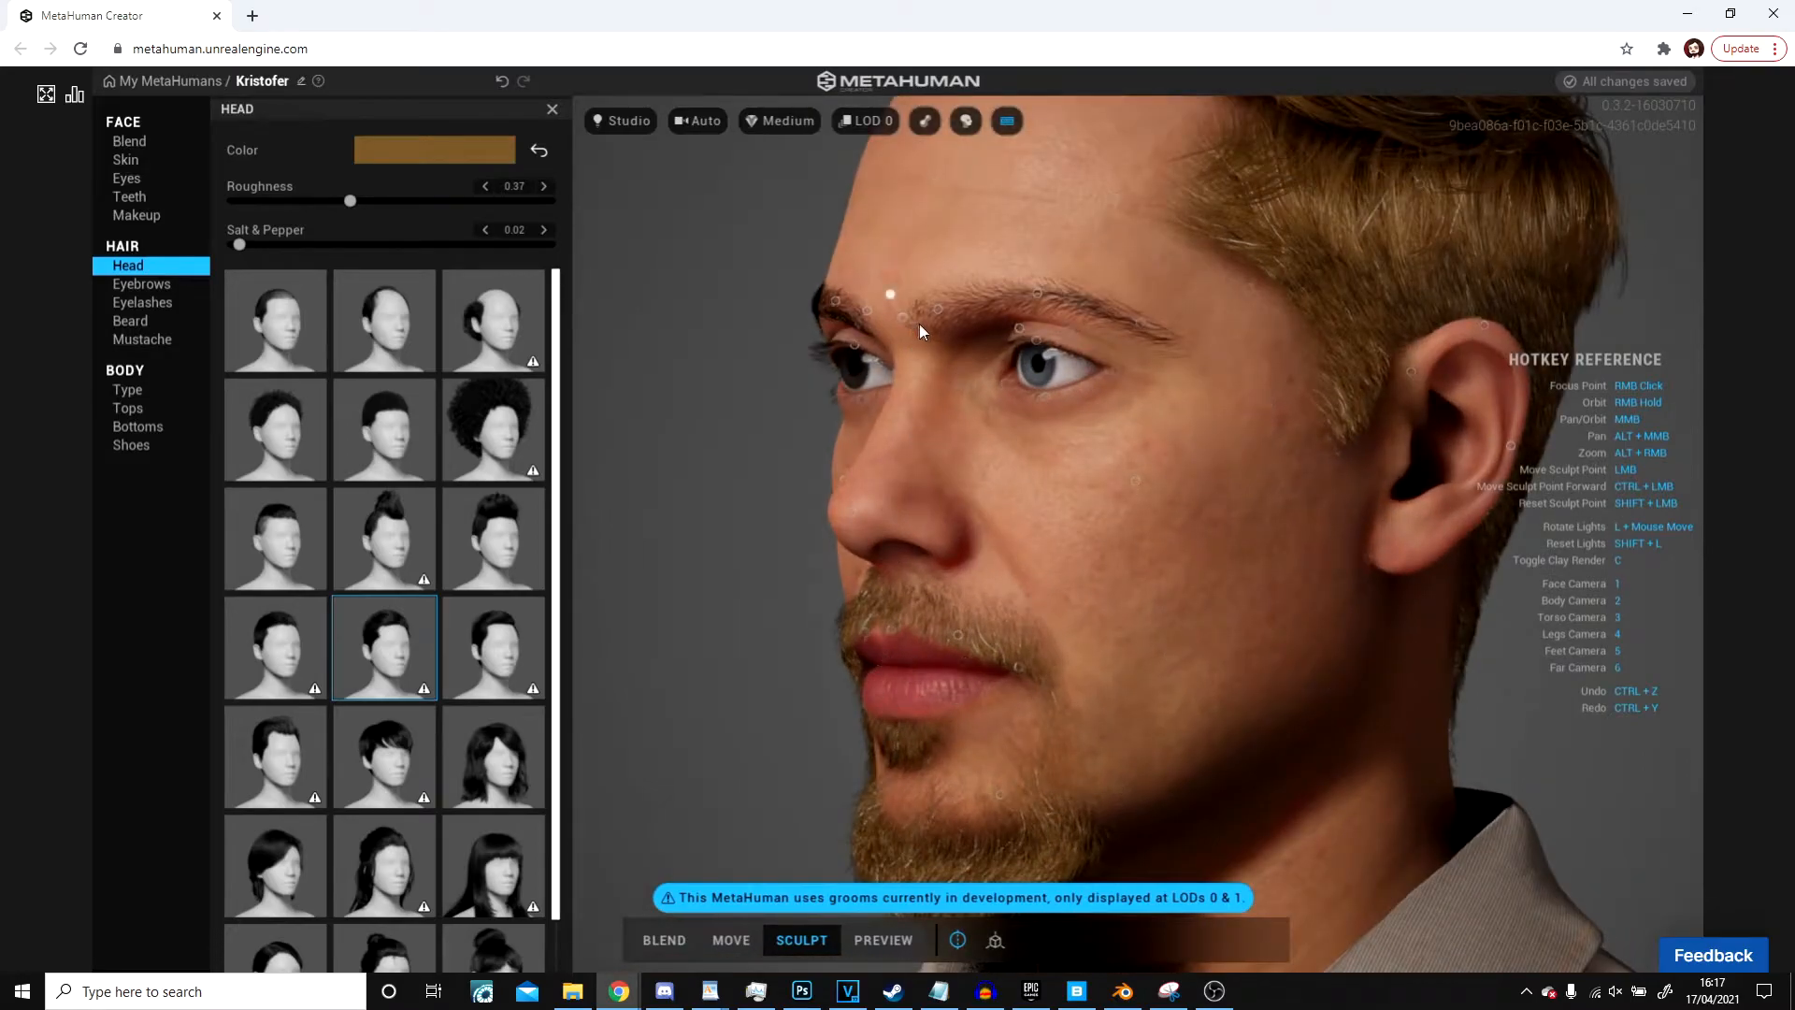
scroll(1092, 342, down, 4)
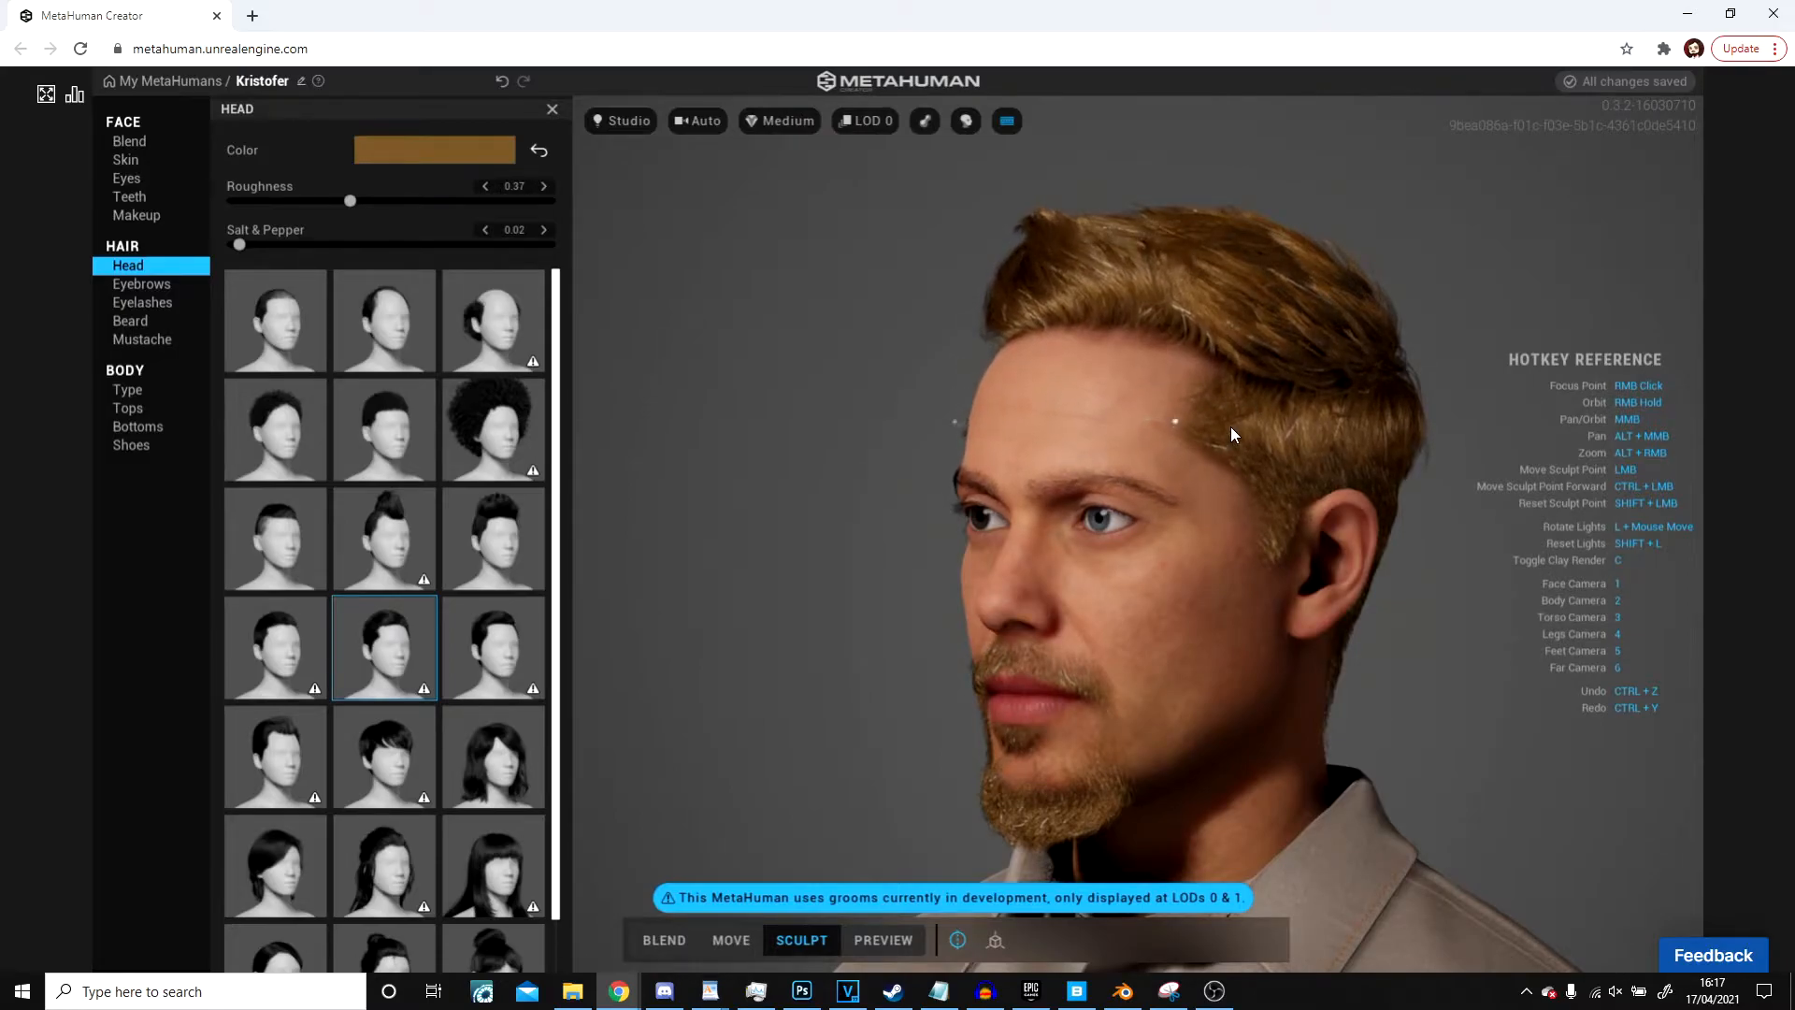
middle_drag(1203, 414, 1585, 379)
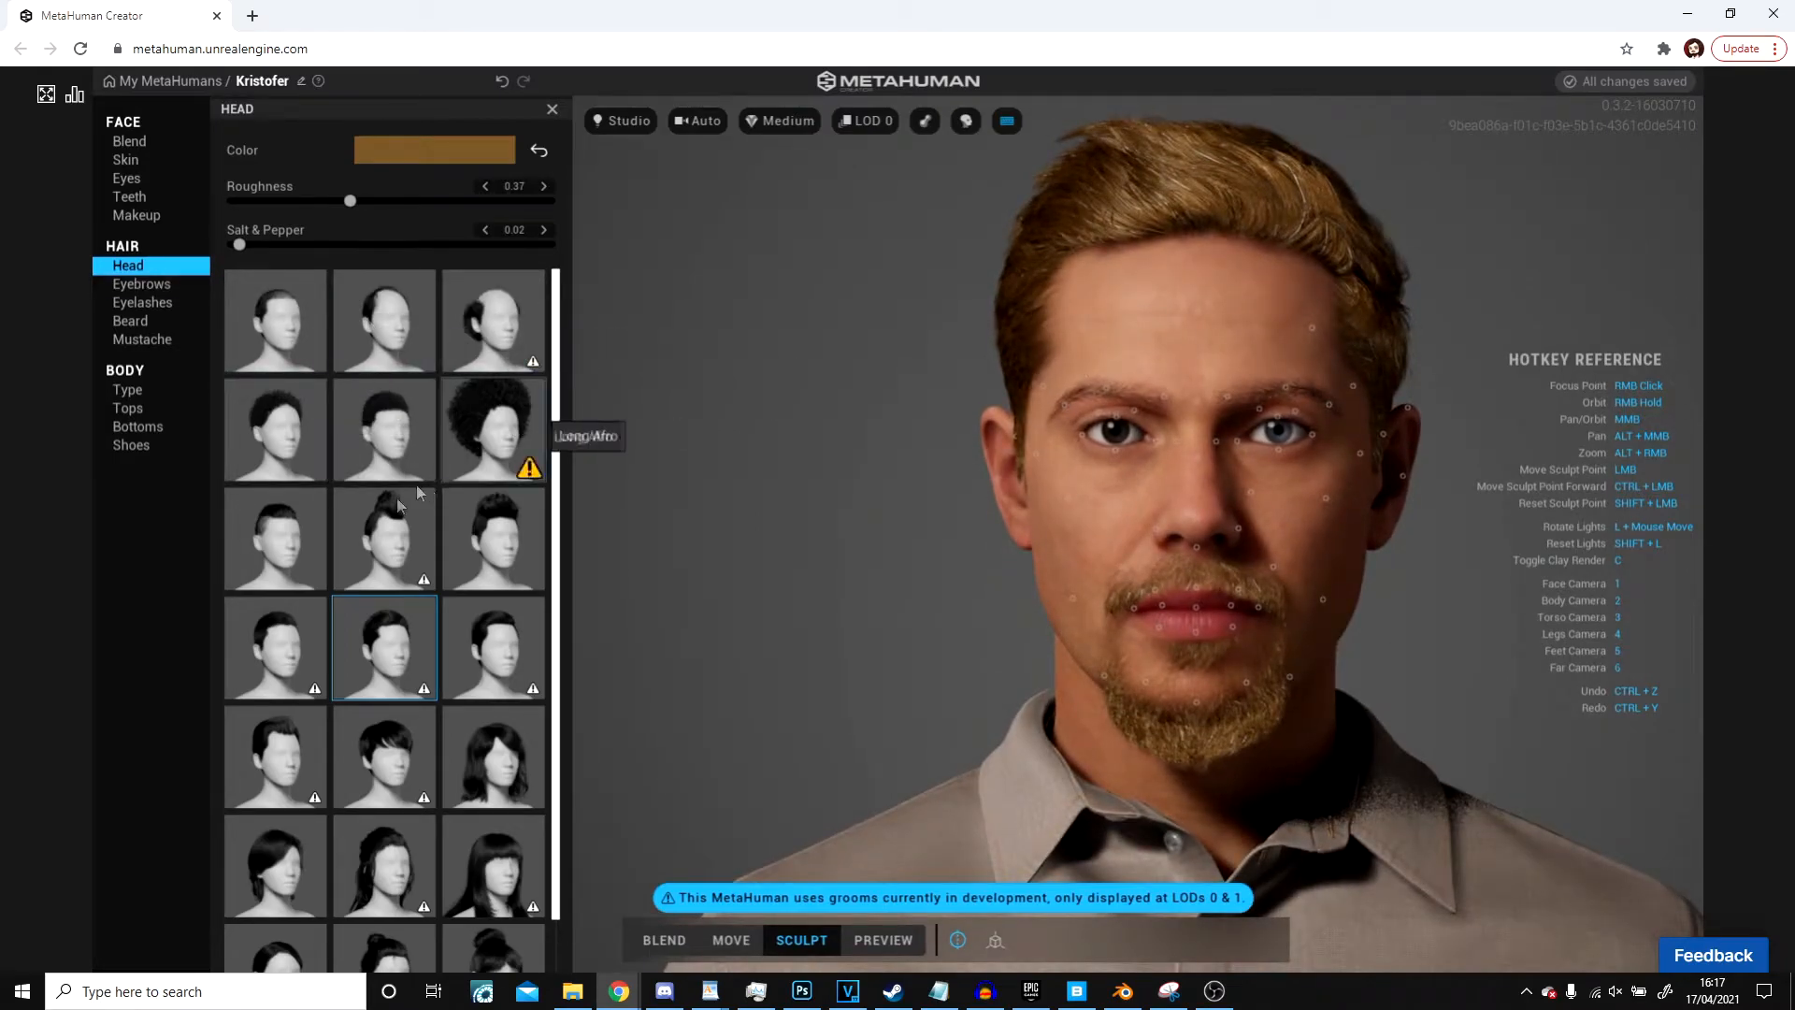
scroll(417, 485, down, 1)
Step: Switch to Preview mode with the torso camera and play an animation clip on the character
key(3)
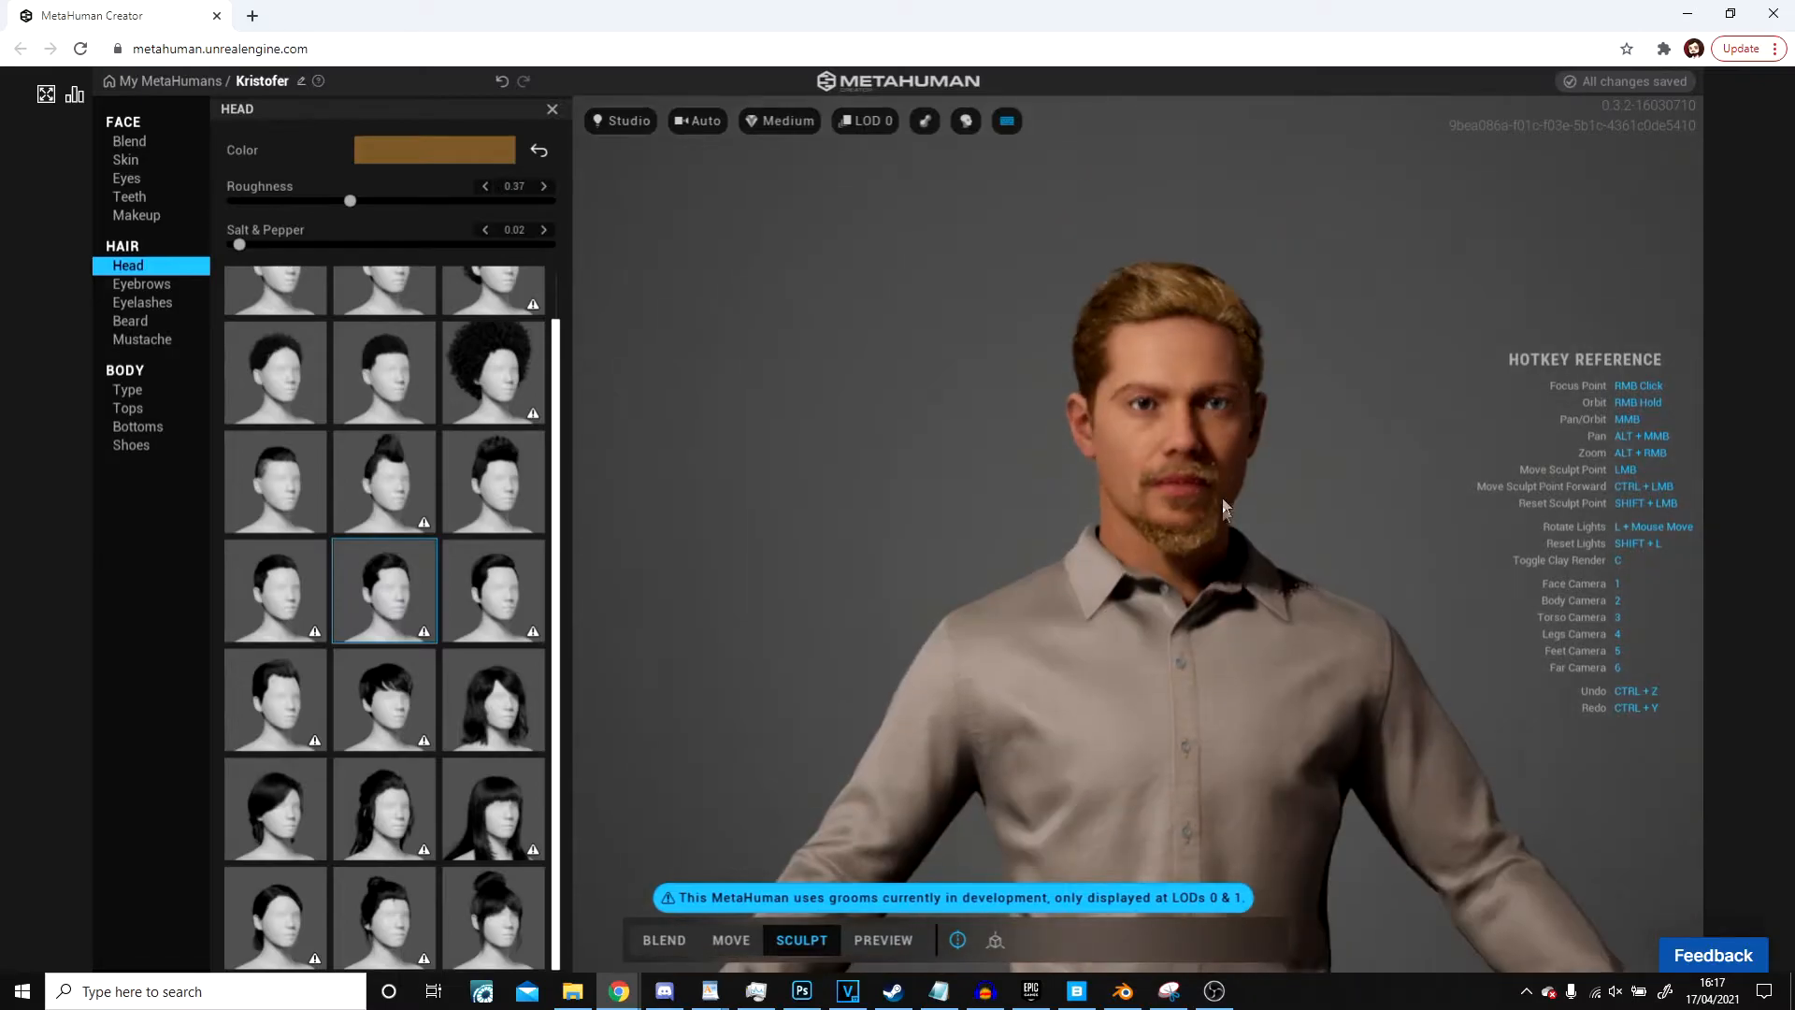
click(877, 938)
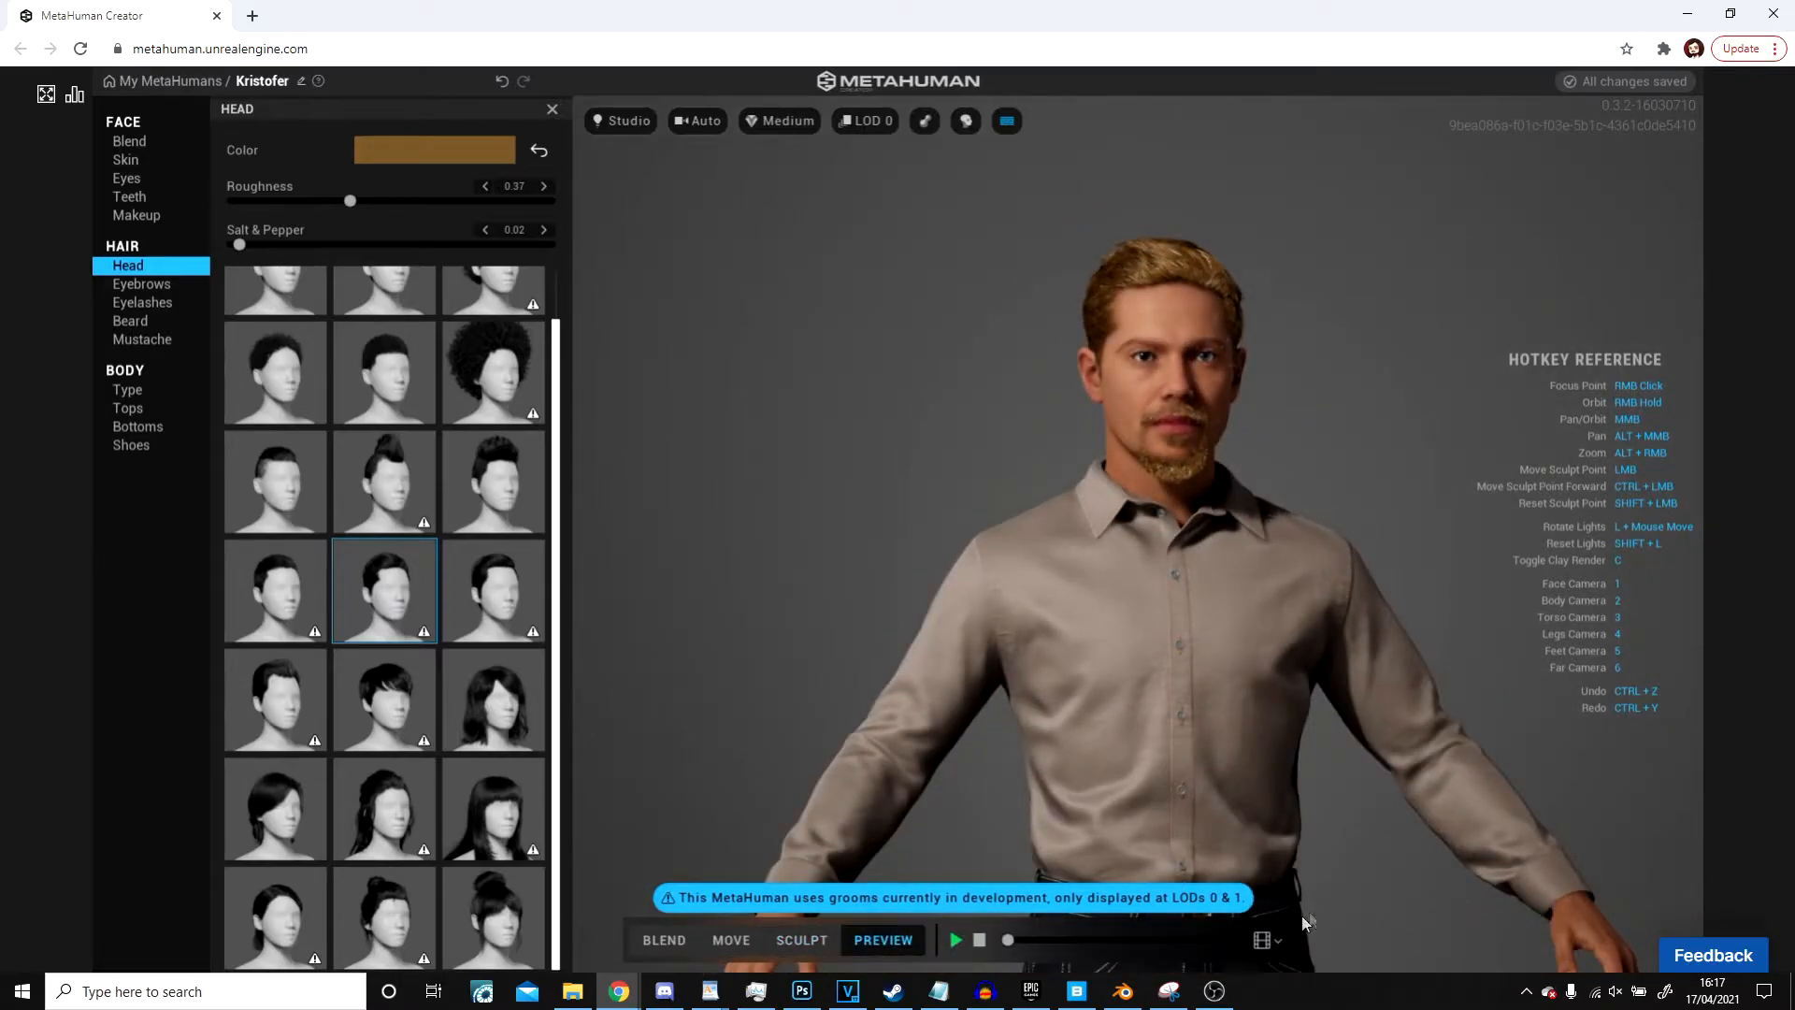
click(1263, 940)
click(1274, 863)
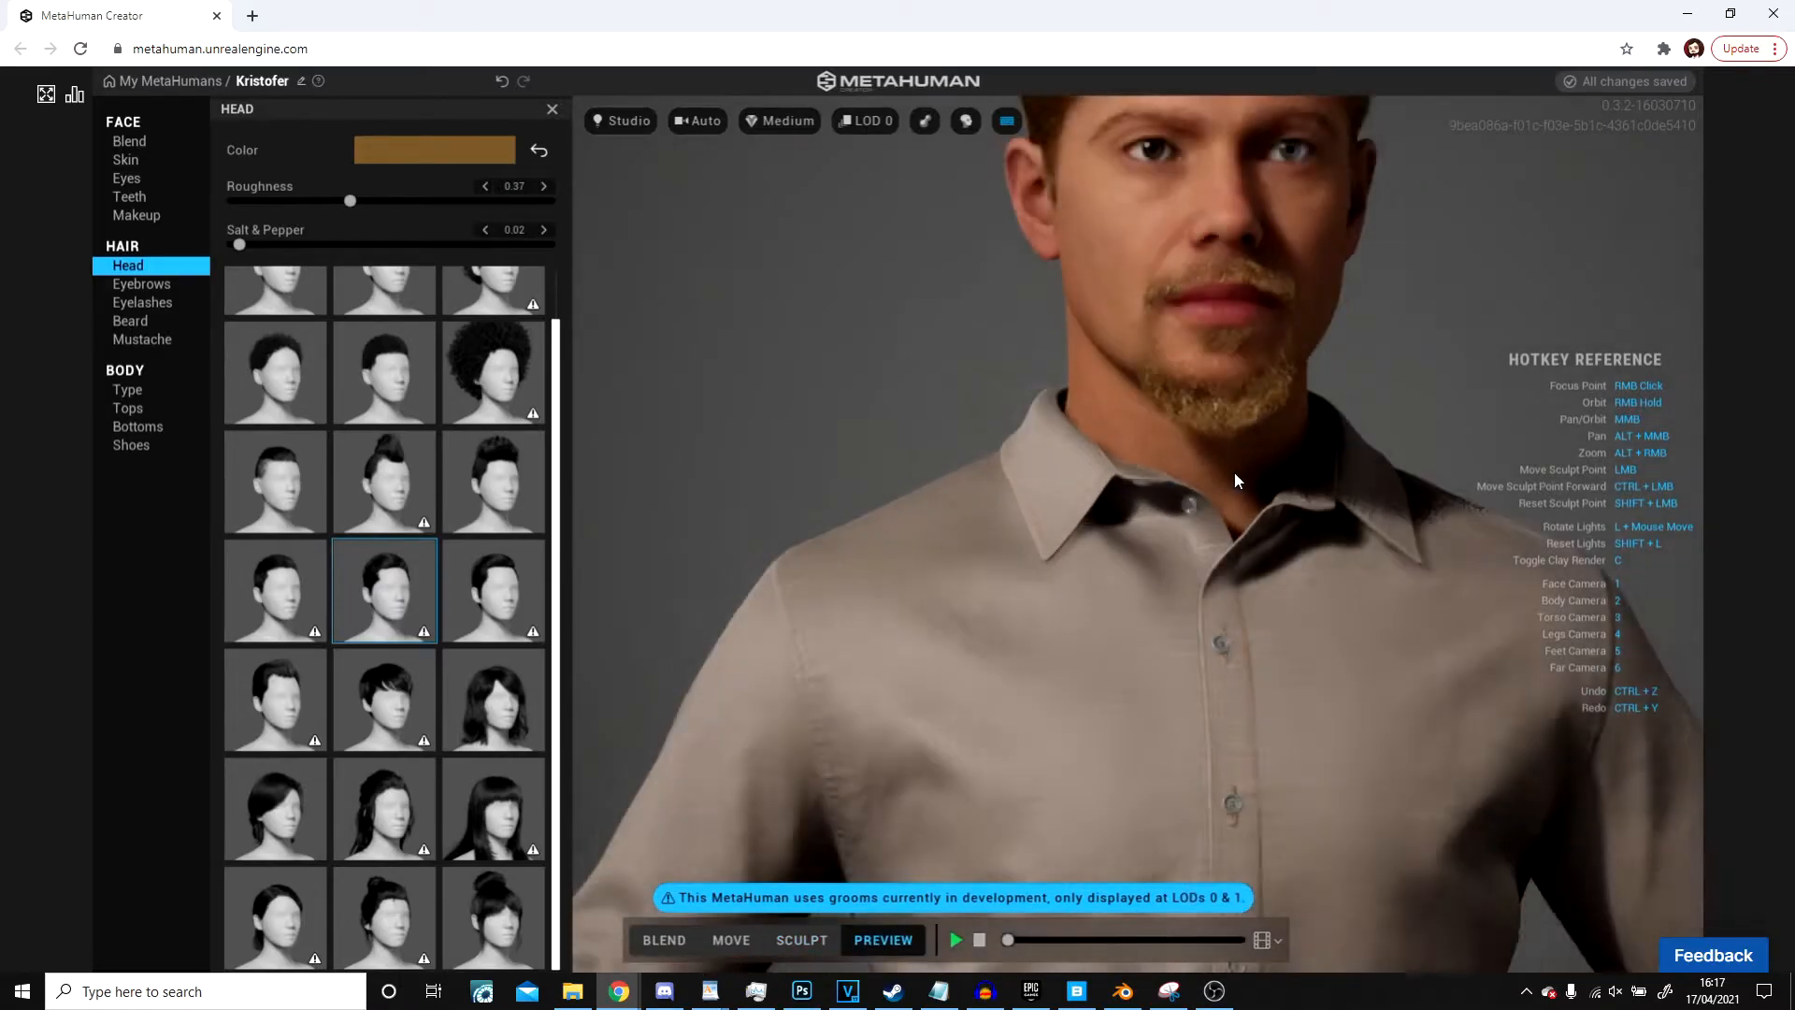
click(955, 940)
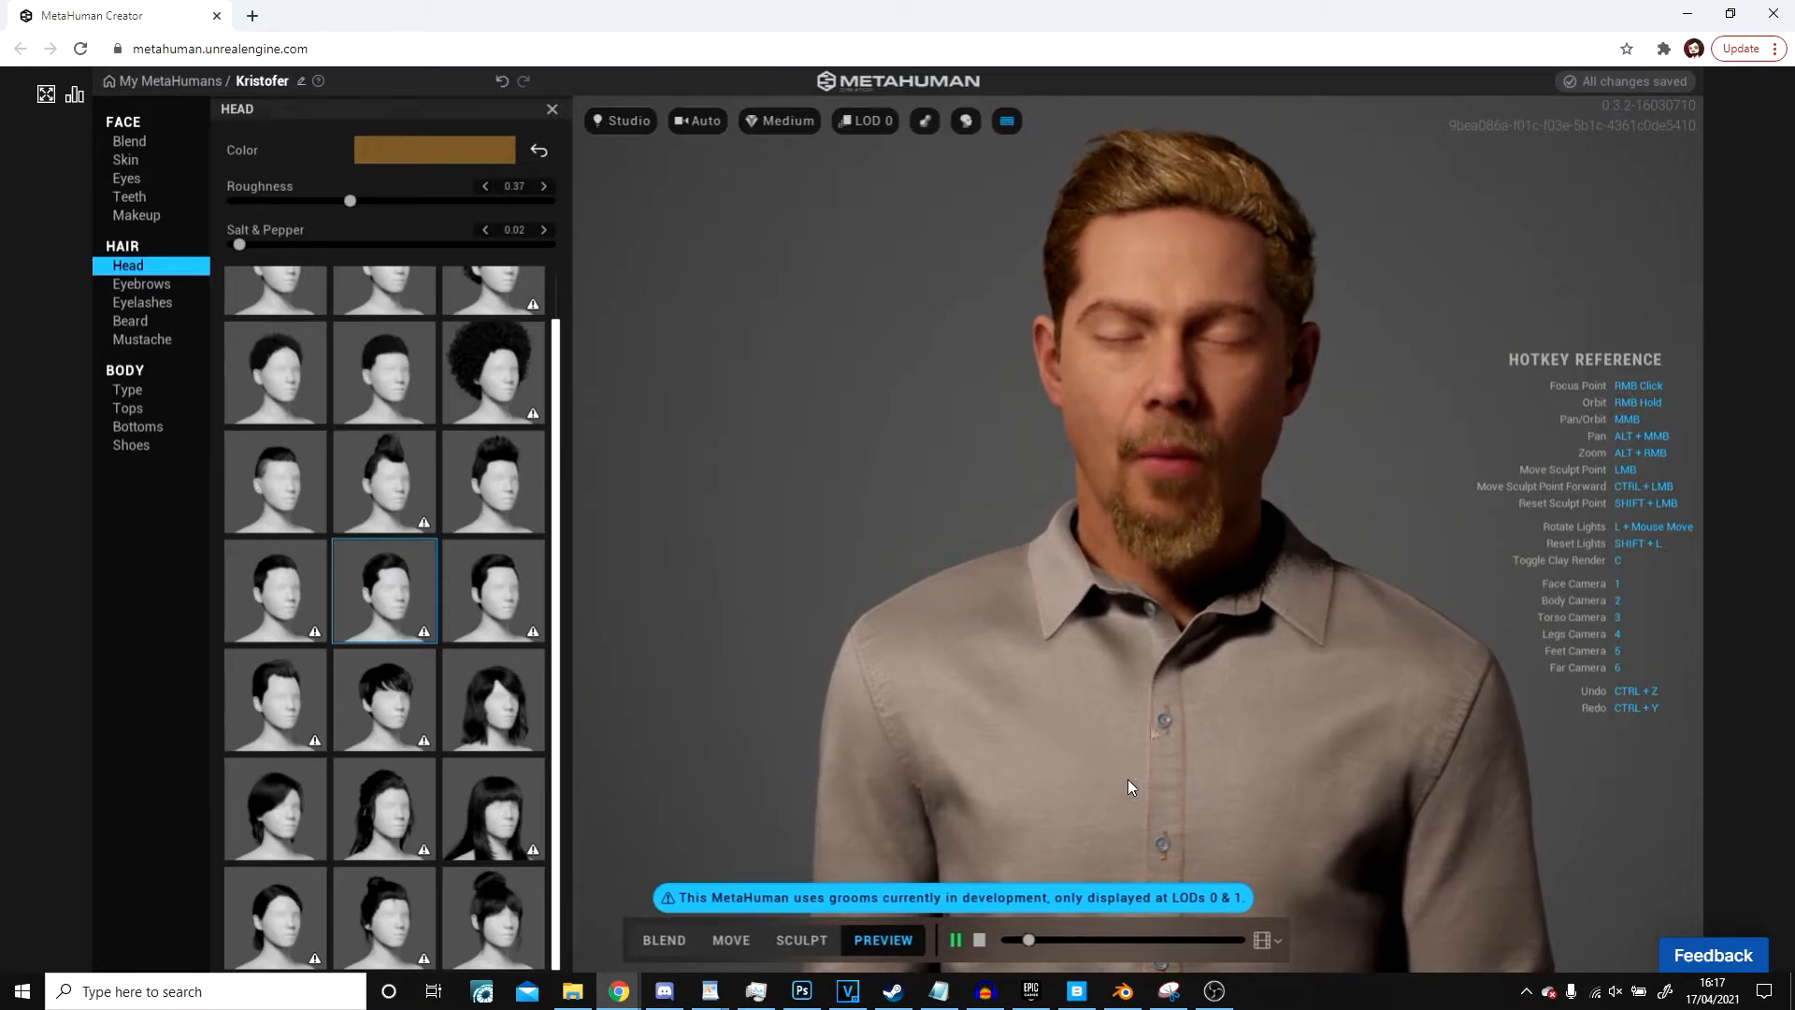
scroll(1129, 543, down, 1)
right_drag(1129, 542, 1376, 578)
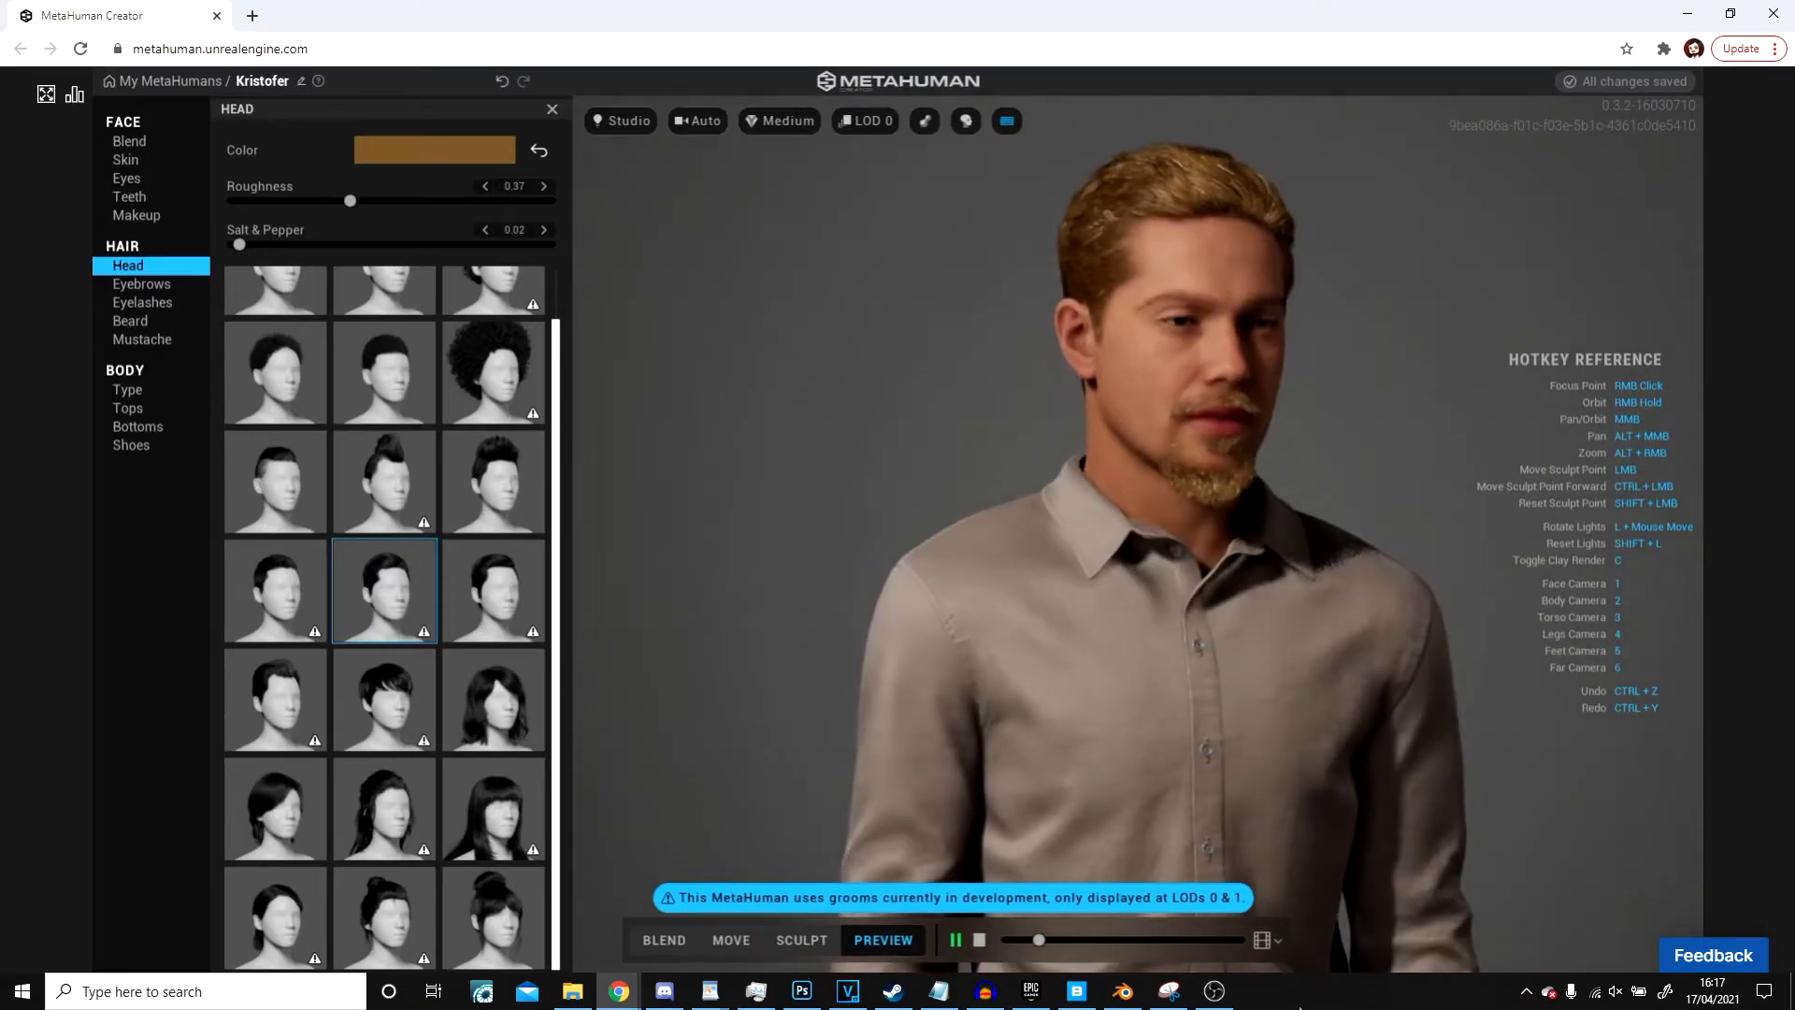
Step: Preview a different full-body animation clip on the character, then stop the playback
click(1267, 940)
click(1266, 883)
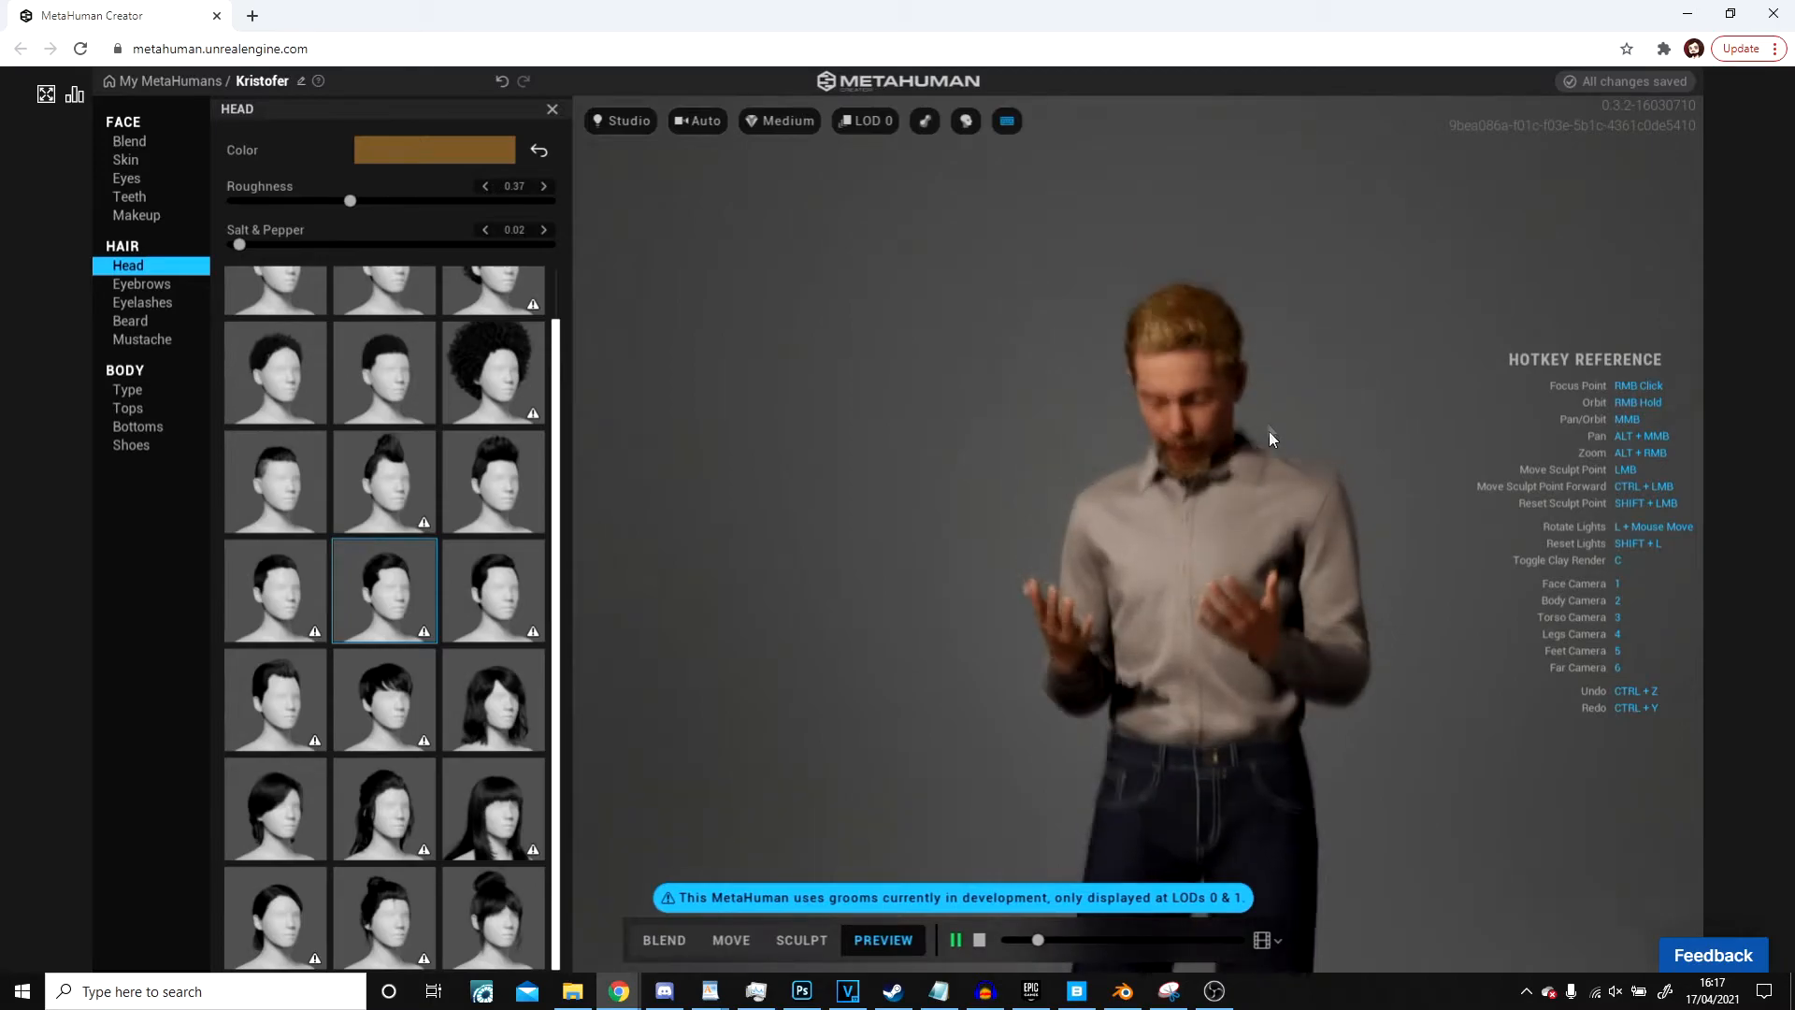
click(978, 938)
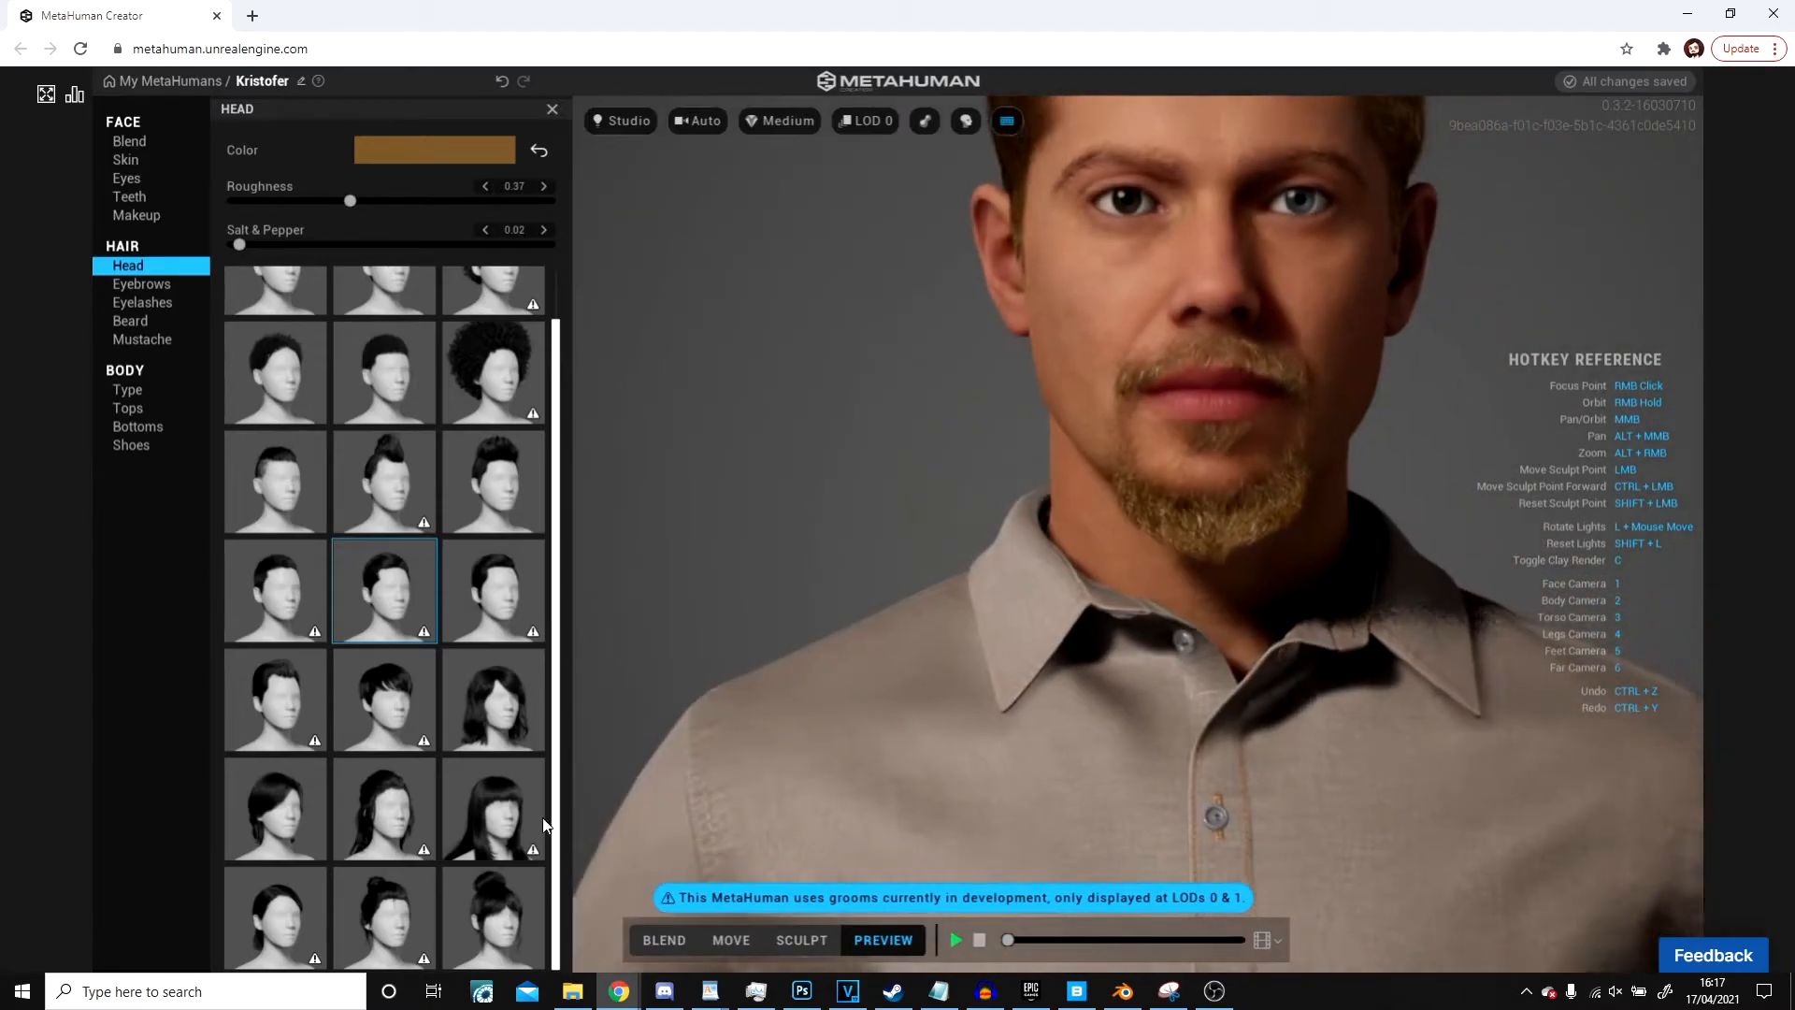
Step: Try the long straight hairstyle with bangs and watch it in the body animation before stopping playback
click(492, 806)
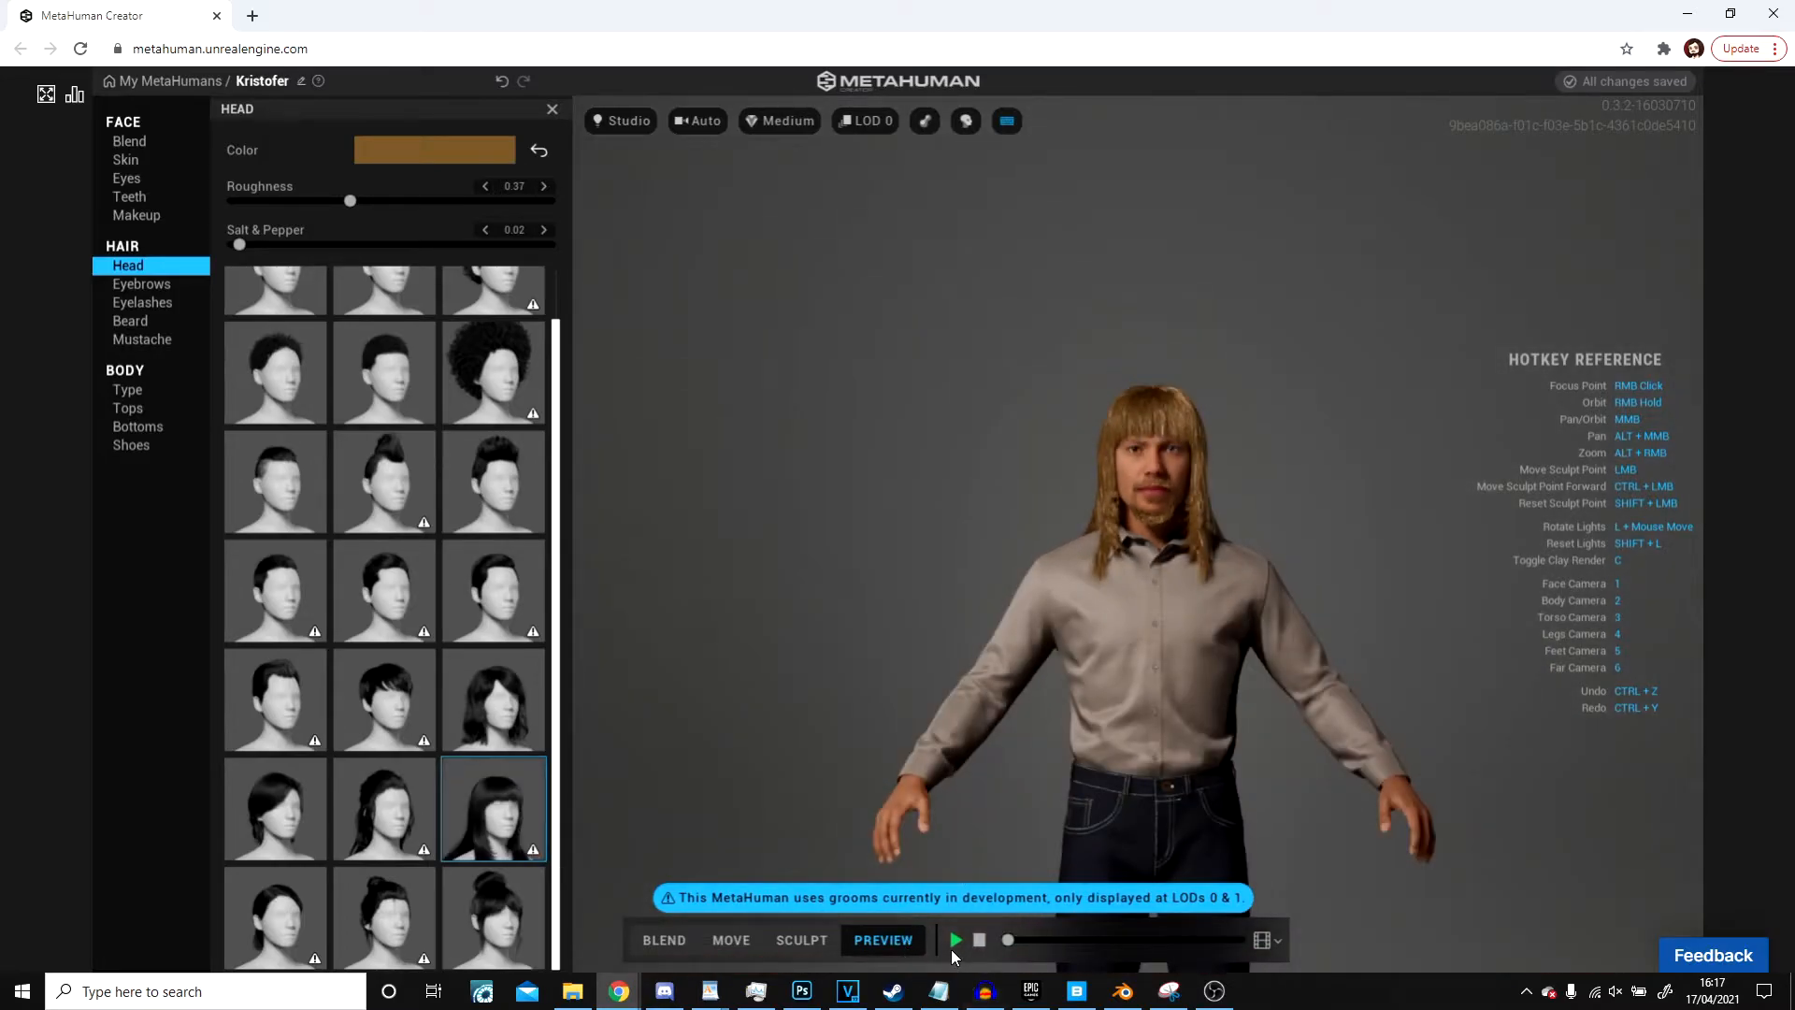
click(952, 946)
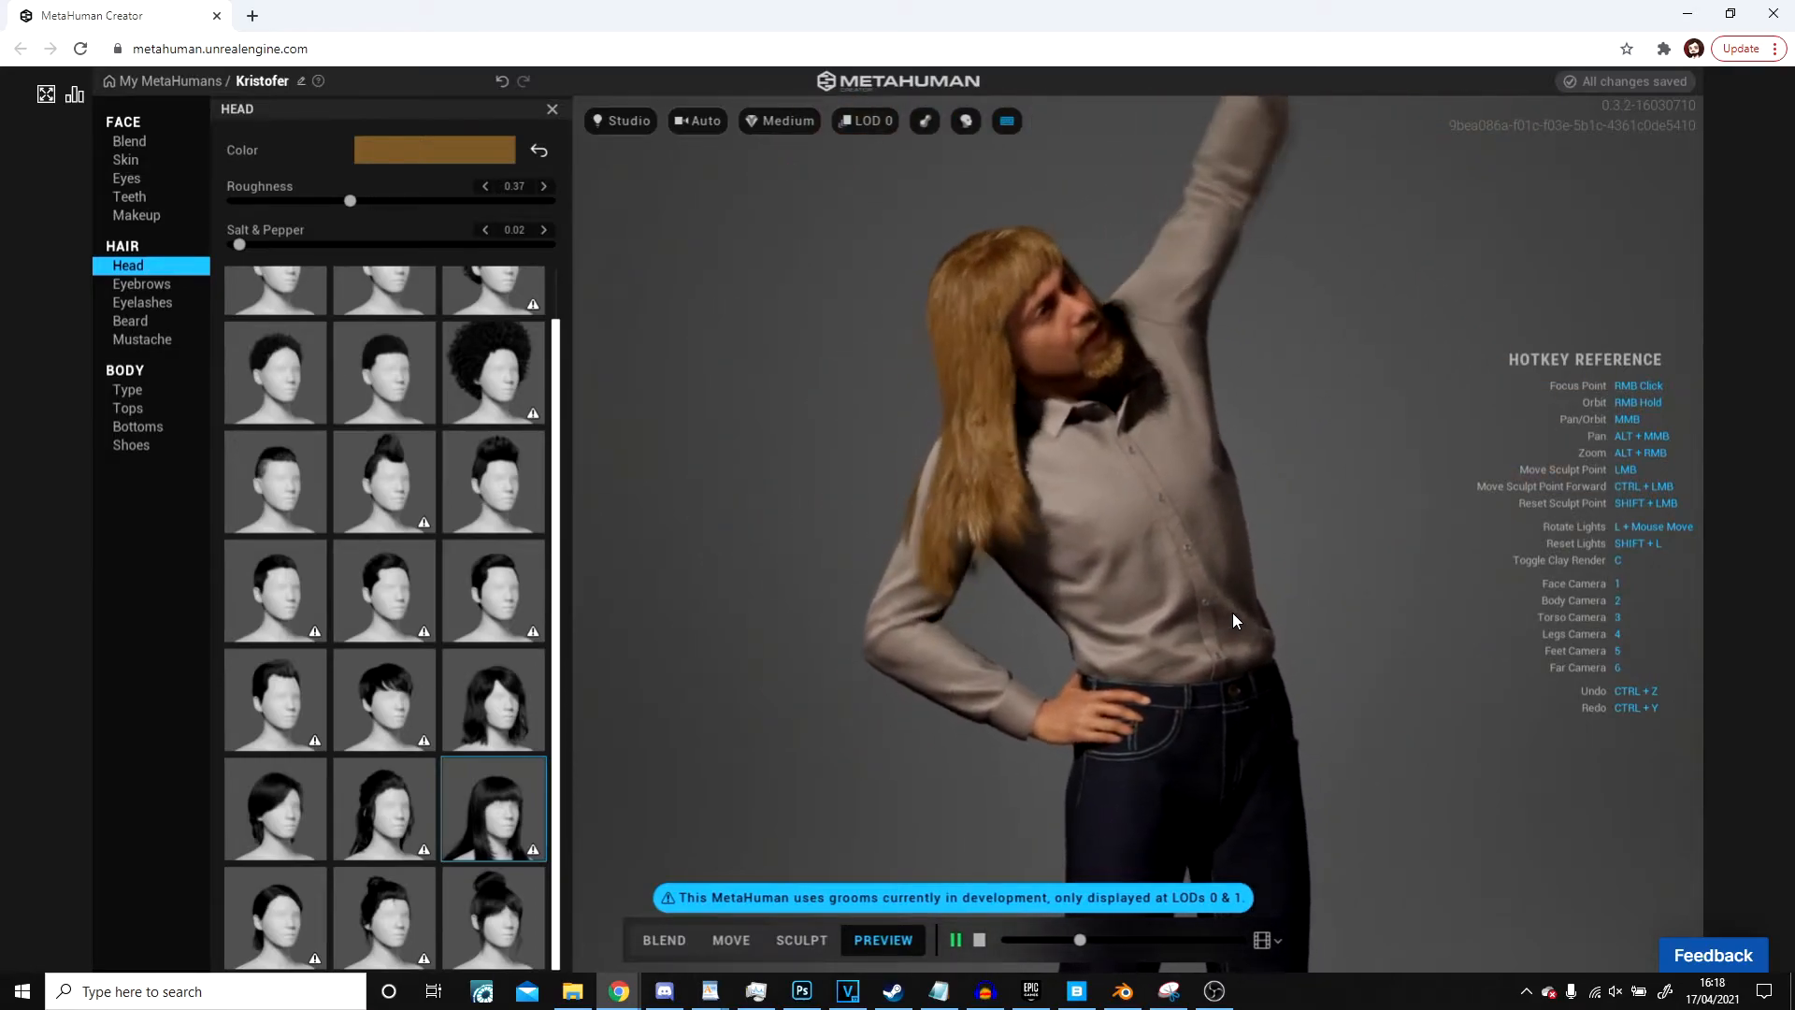
click(977, 941)
Step: Try the hairstyle with short sides and tall upswept hair, and inspect it with the face camera
scroll(394, 555, up, 1)
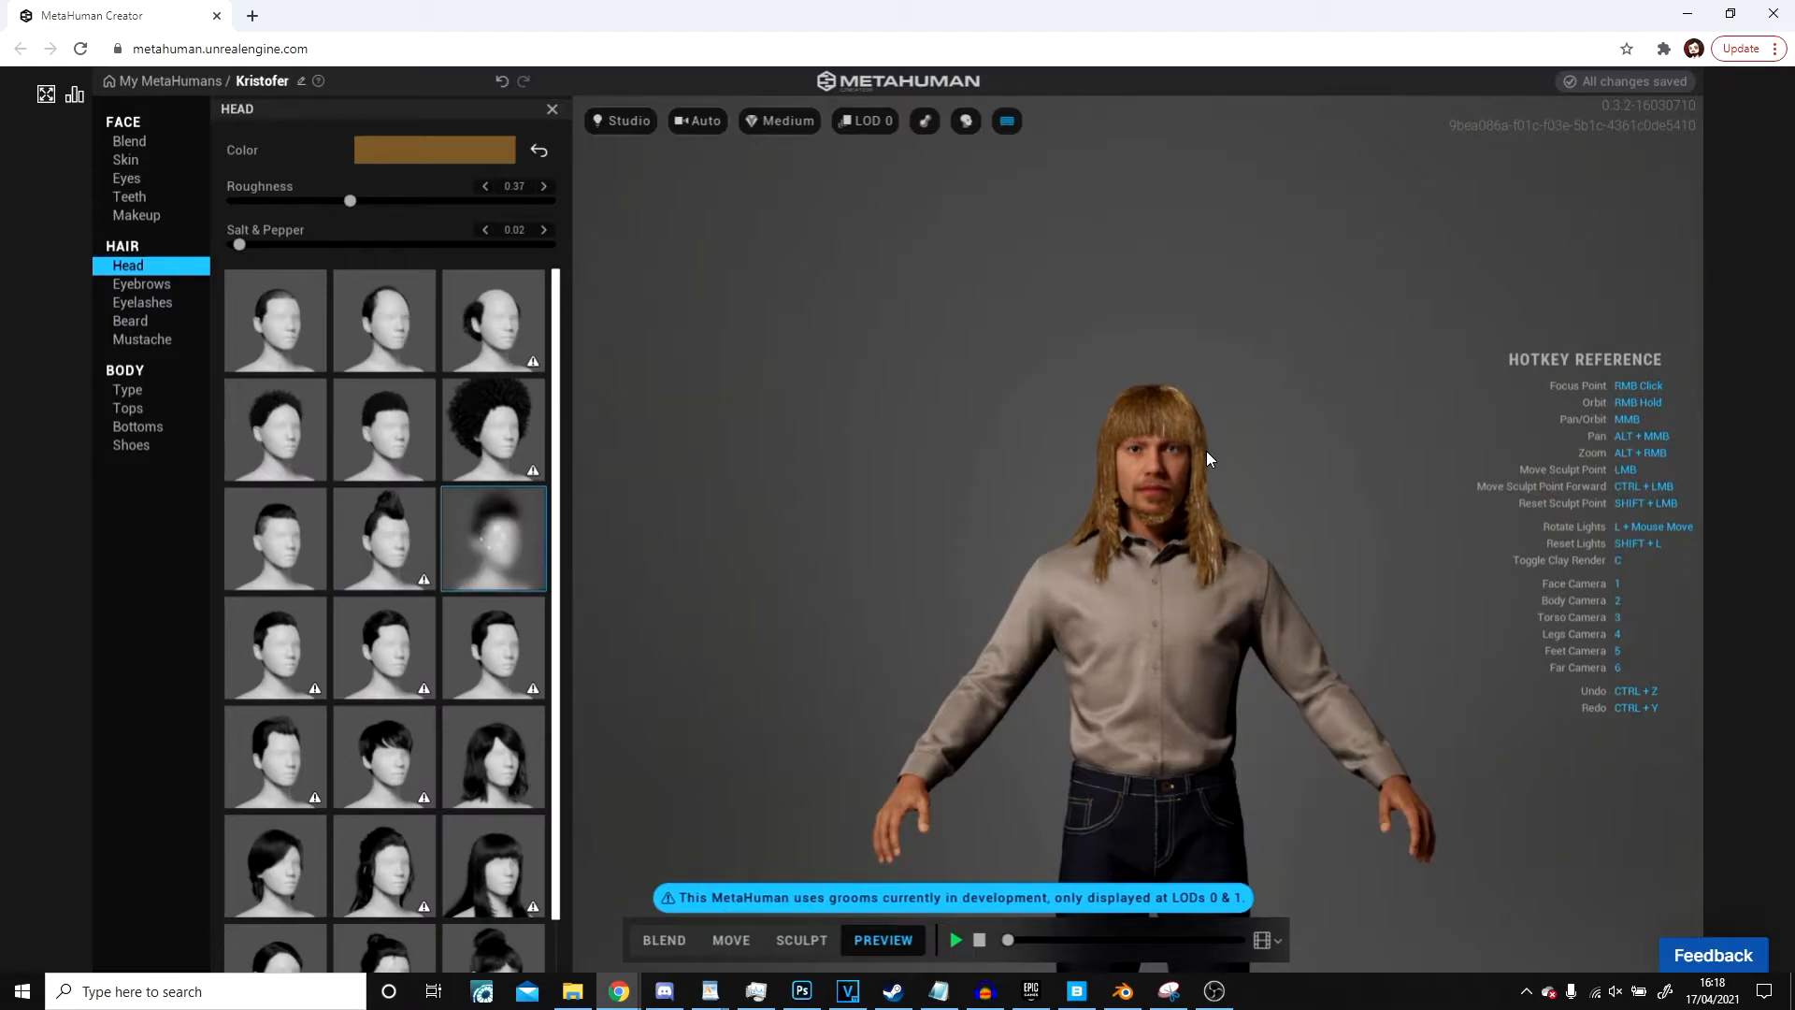
right_click(1084, 457)
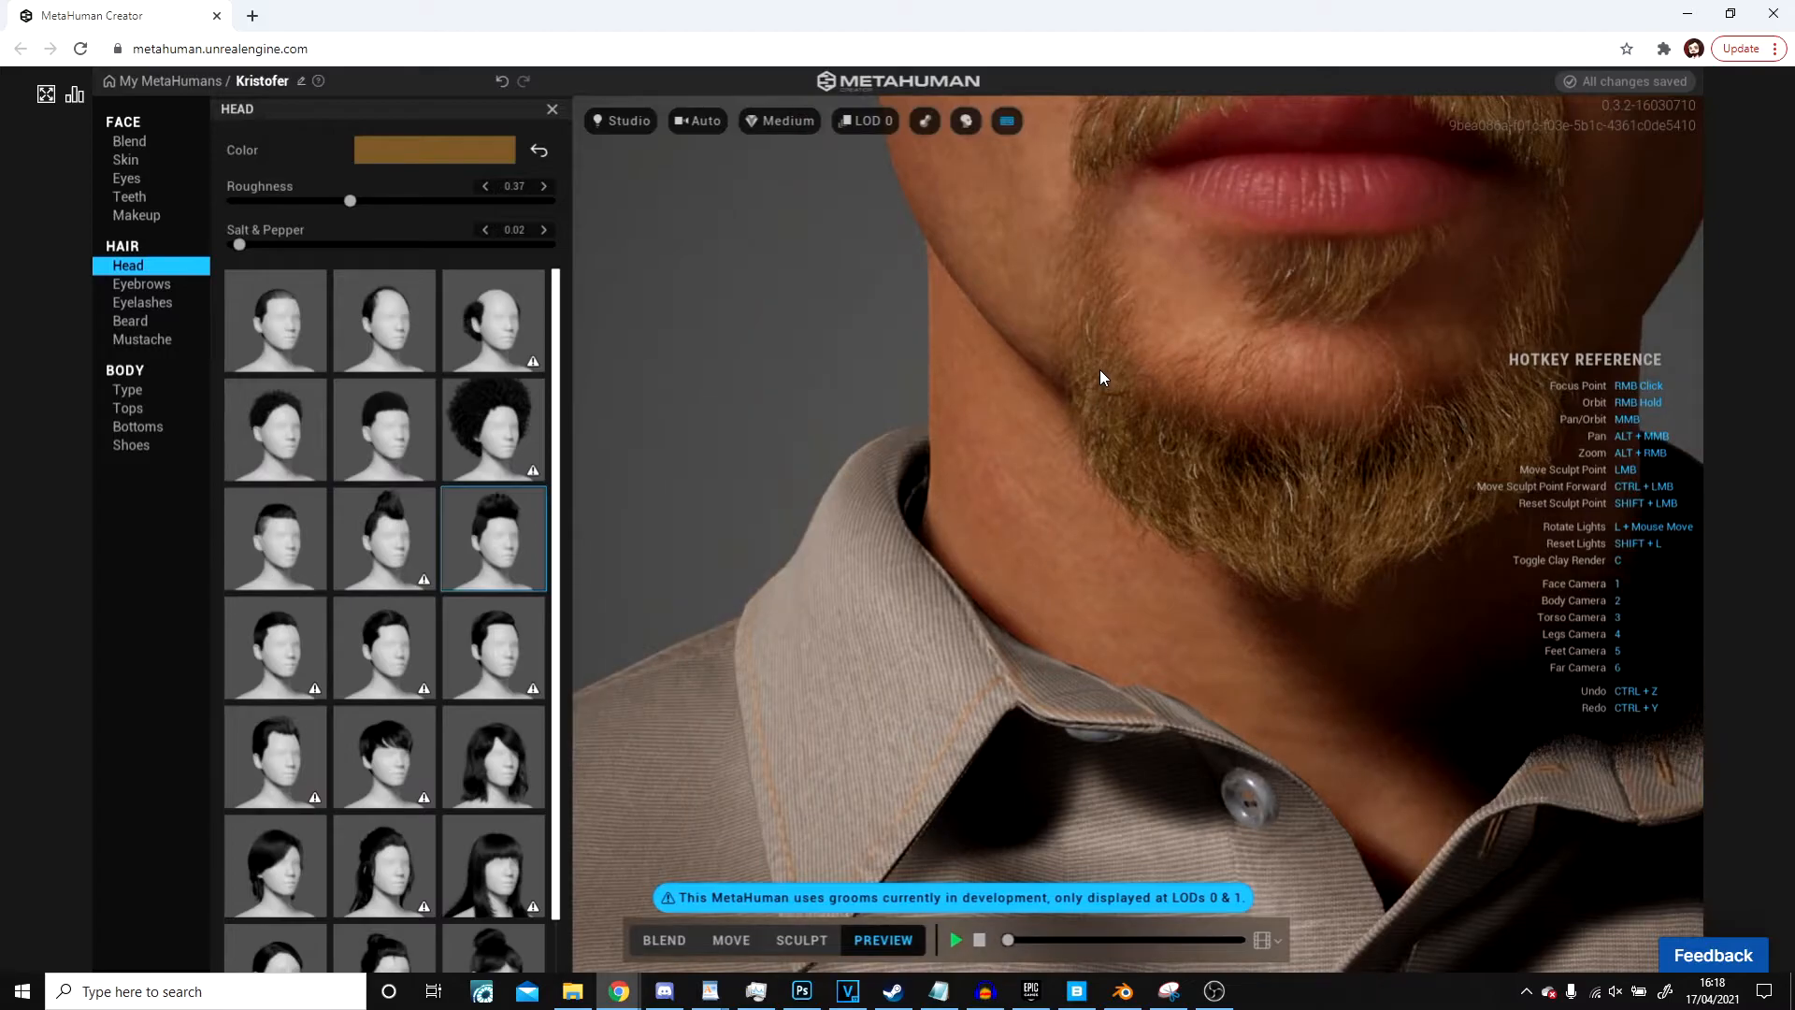
key(1)
scroll(1103, 369, down, 8)
mouse_move(1231, 475)
middle_down()
mouse_move(1204, 575)
mouse_move(1229, 459)
middle_up()
scroll(1204, 575, up, 7)
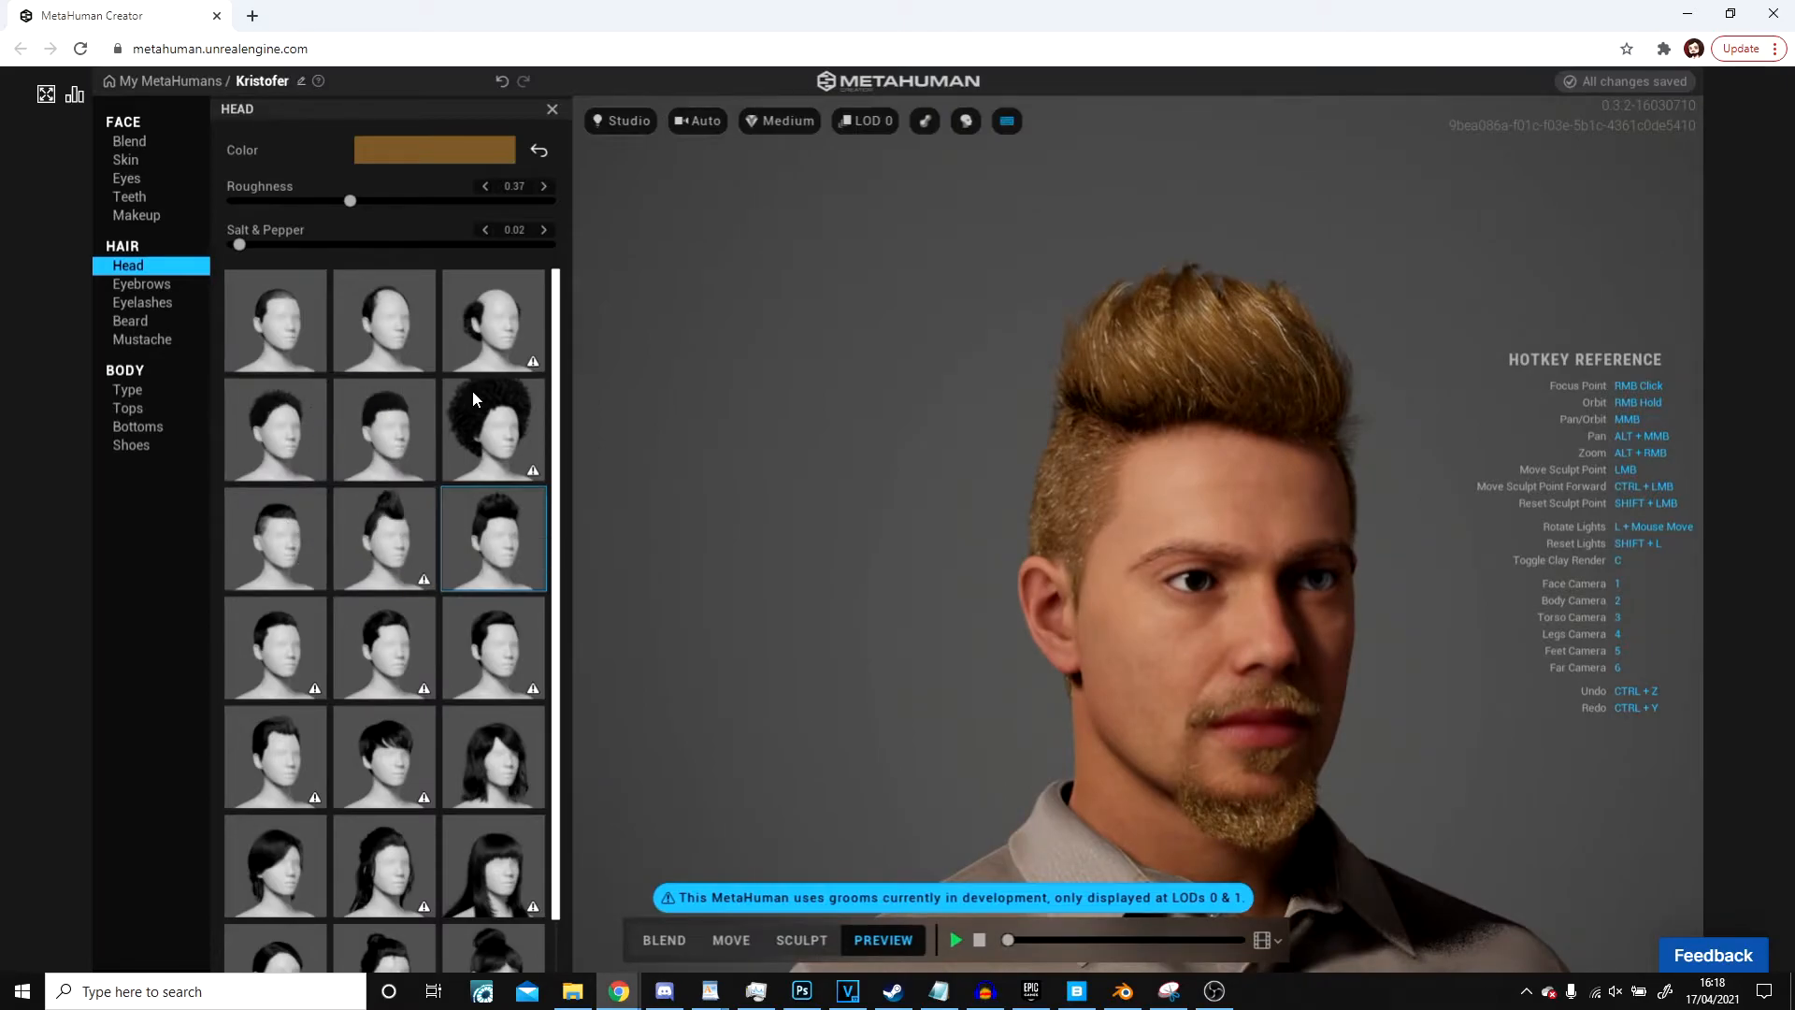
scroll(465, 536, down, 1)
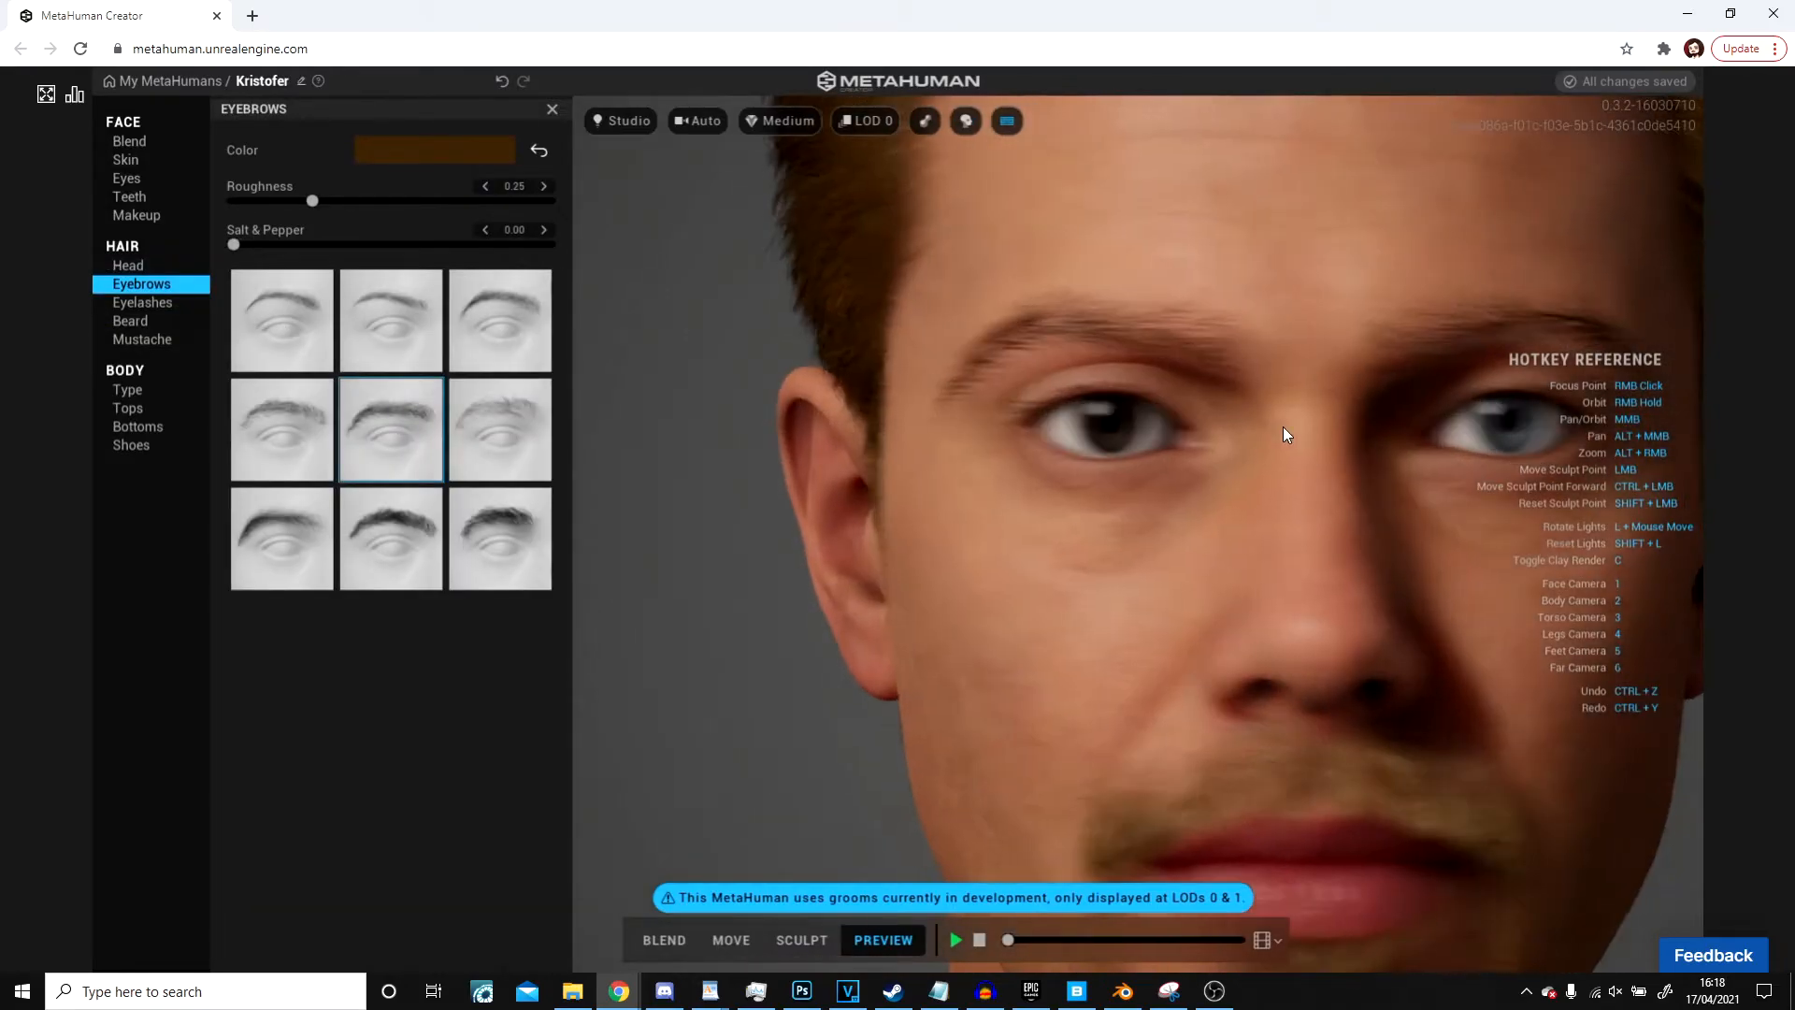
Step: Compare the thicker eyebrow styles, including Medium Wide Eyebrows, and apply Medium Dense Eyebrows
click(271, 524)
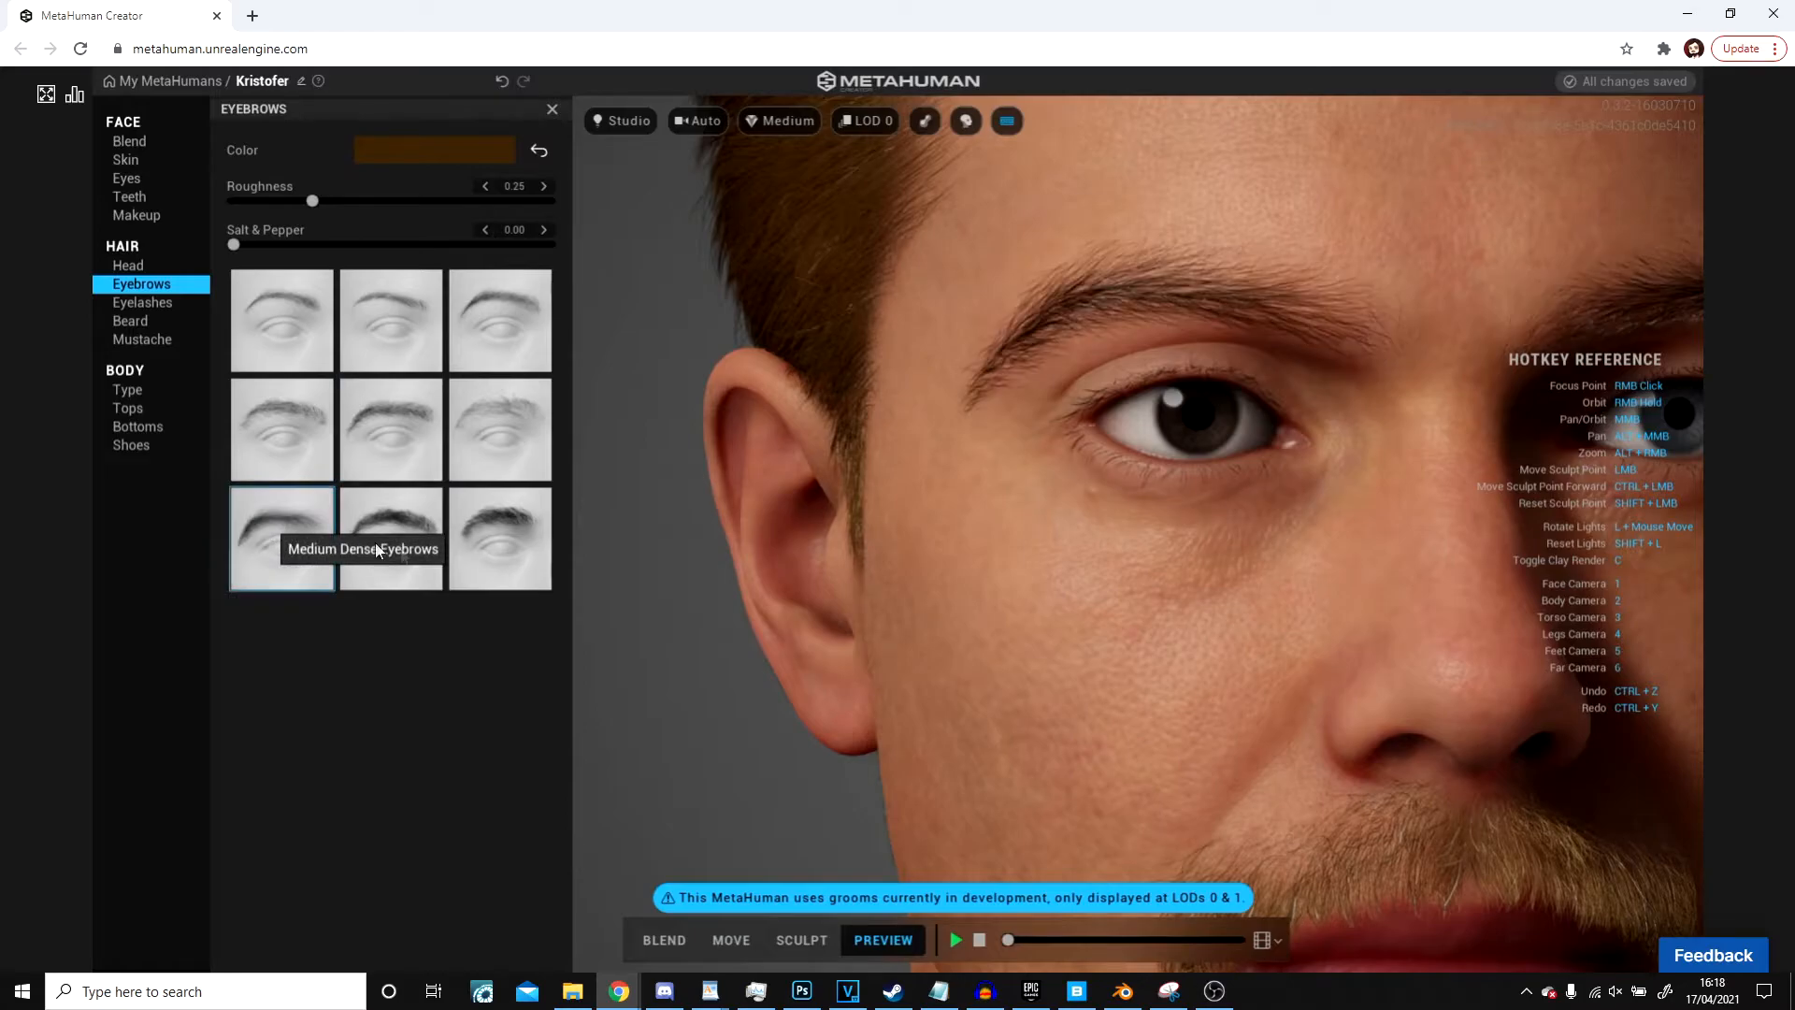
click(509, 564)
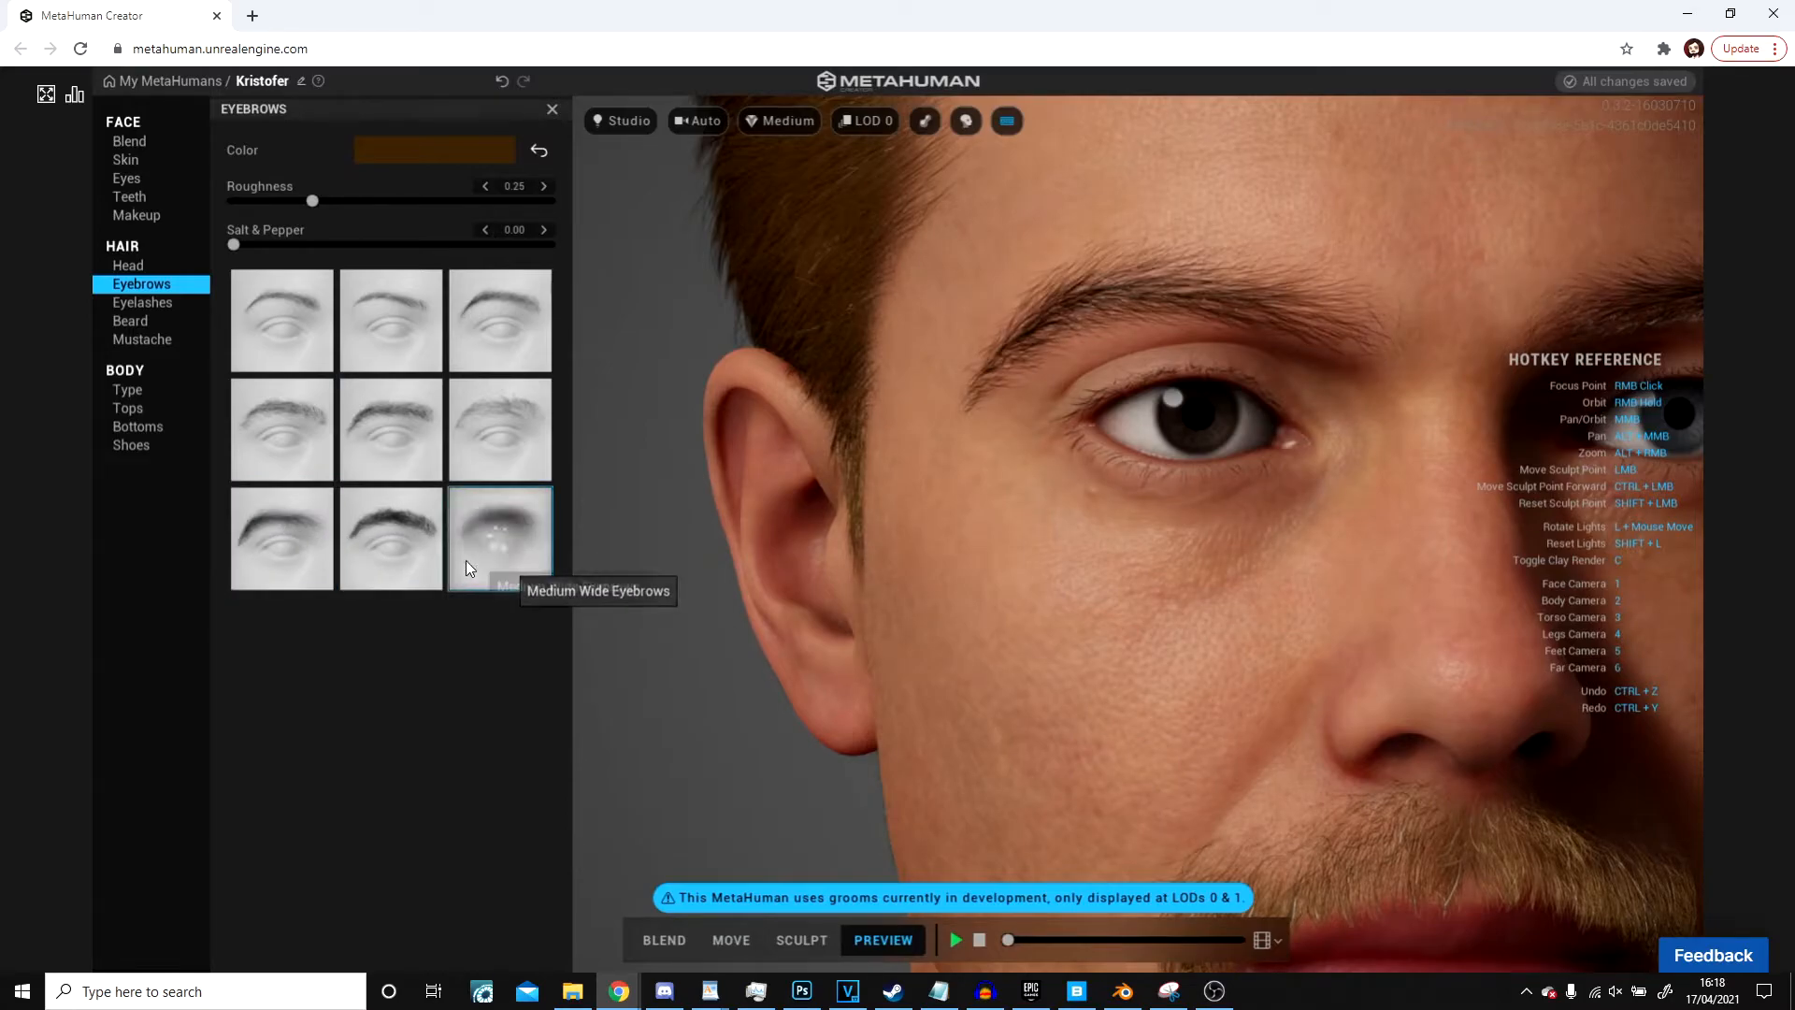
click(398, 549)
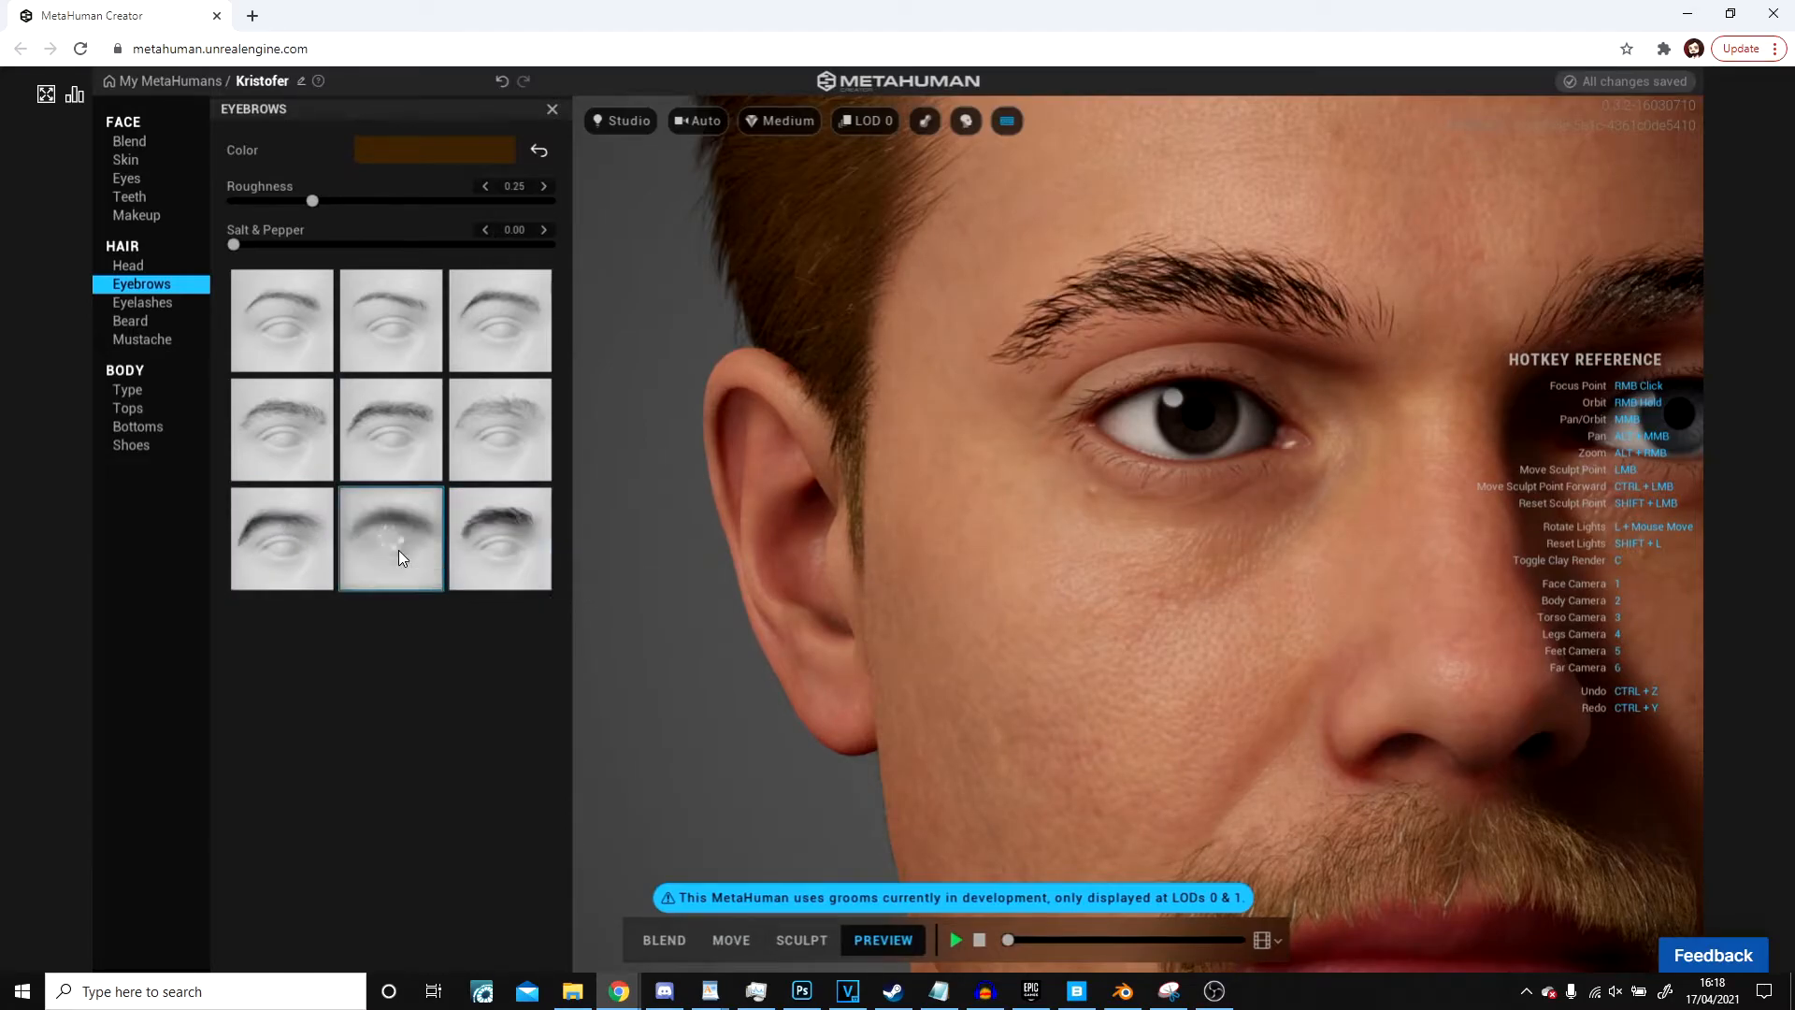
click(298, 544)
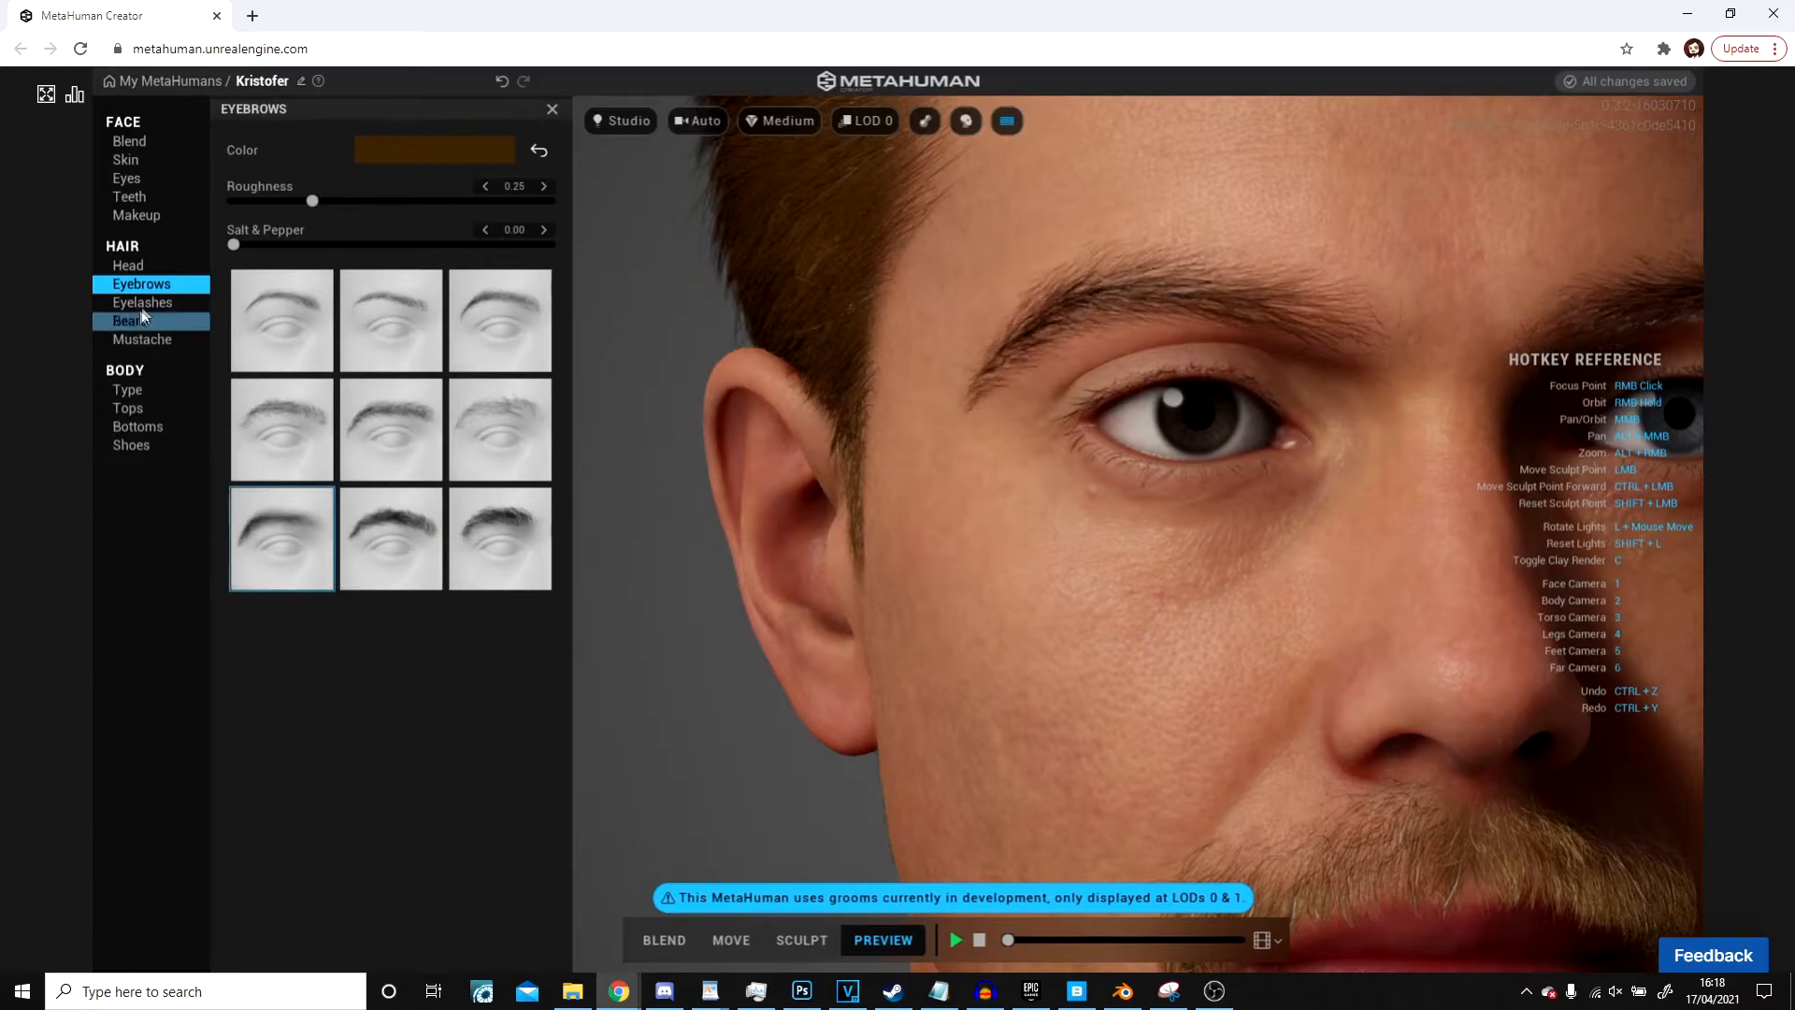
scroll(907, 311, down, 3)
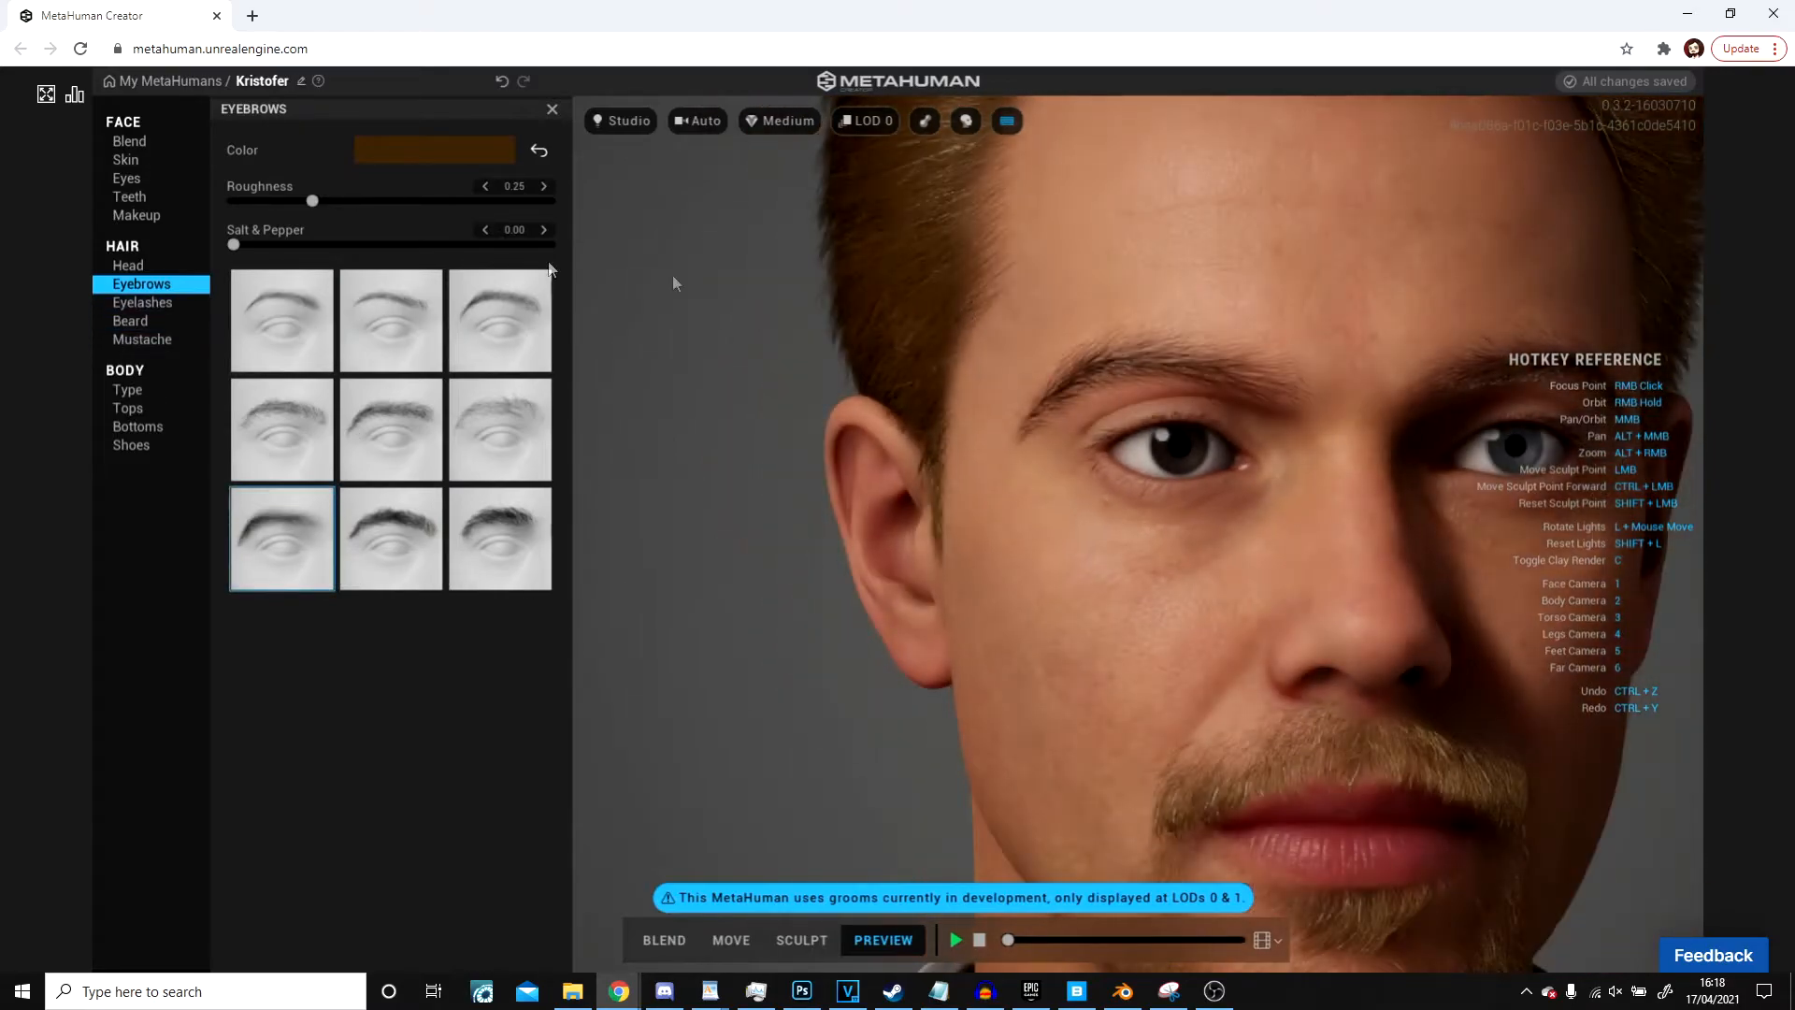
Step: Grey the head hair by setting its Salt & Pepper to 0.52, and check it from the side
click(131, 265)
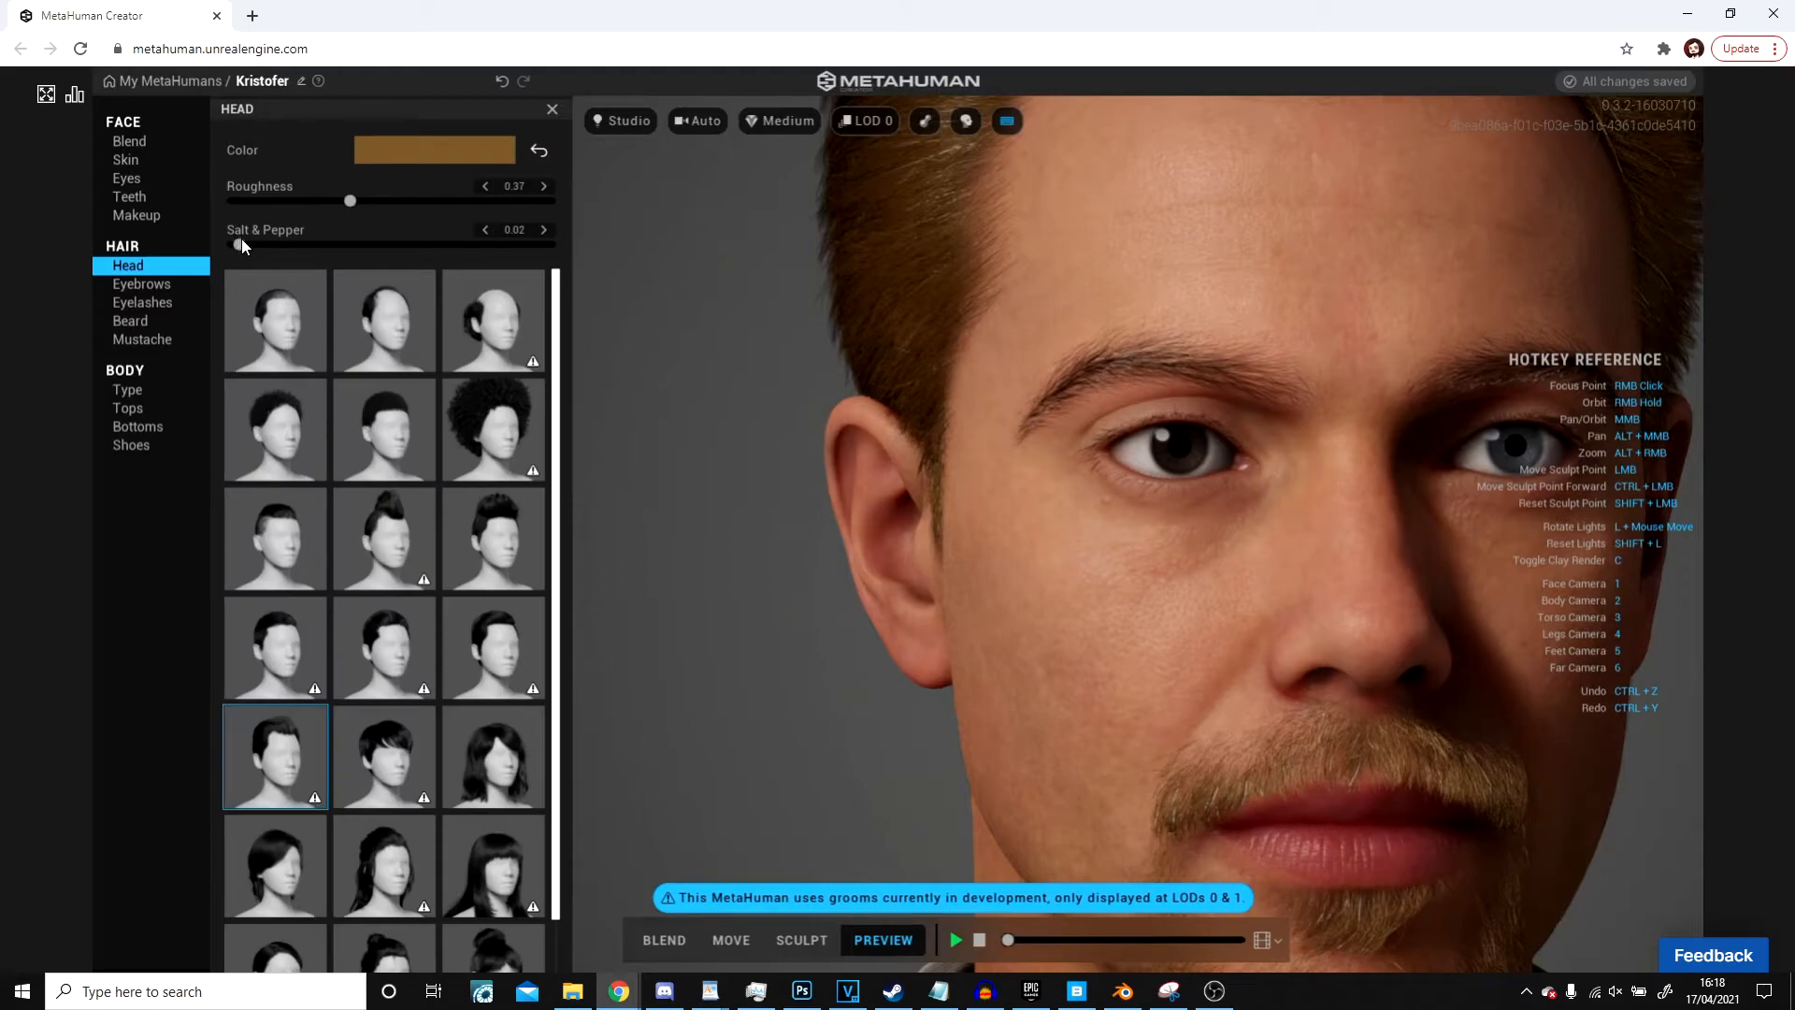
drag(290, 244, 401, 240)
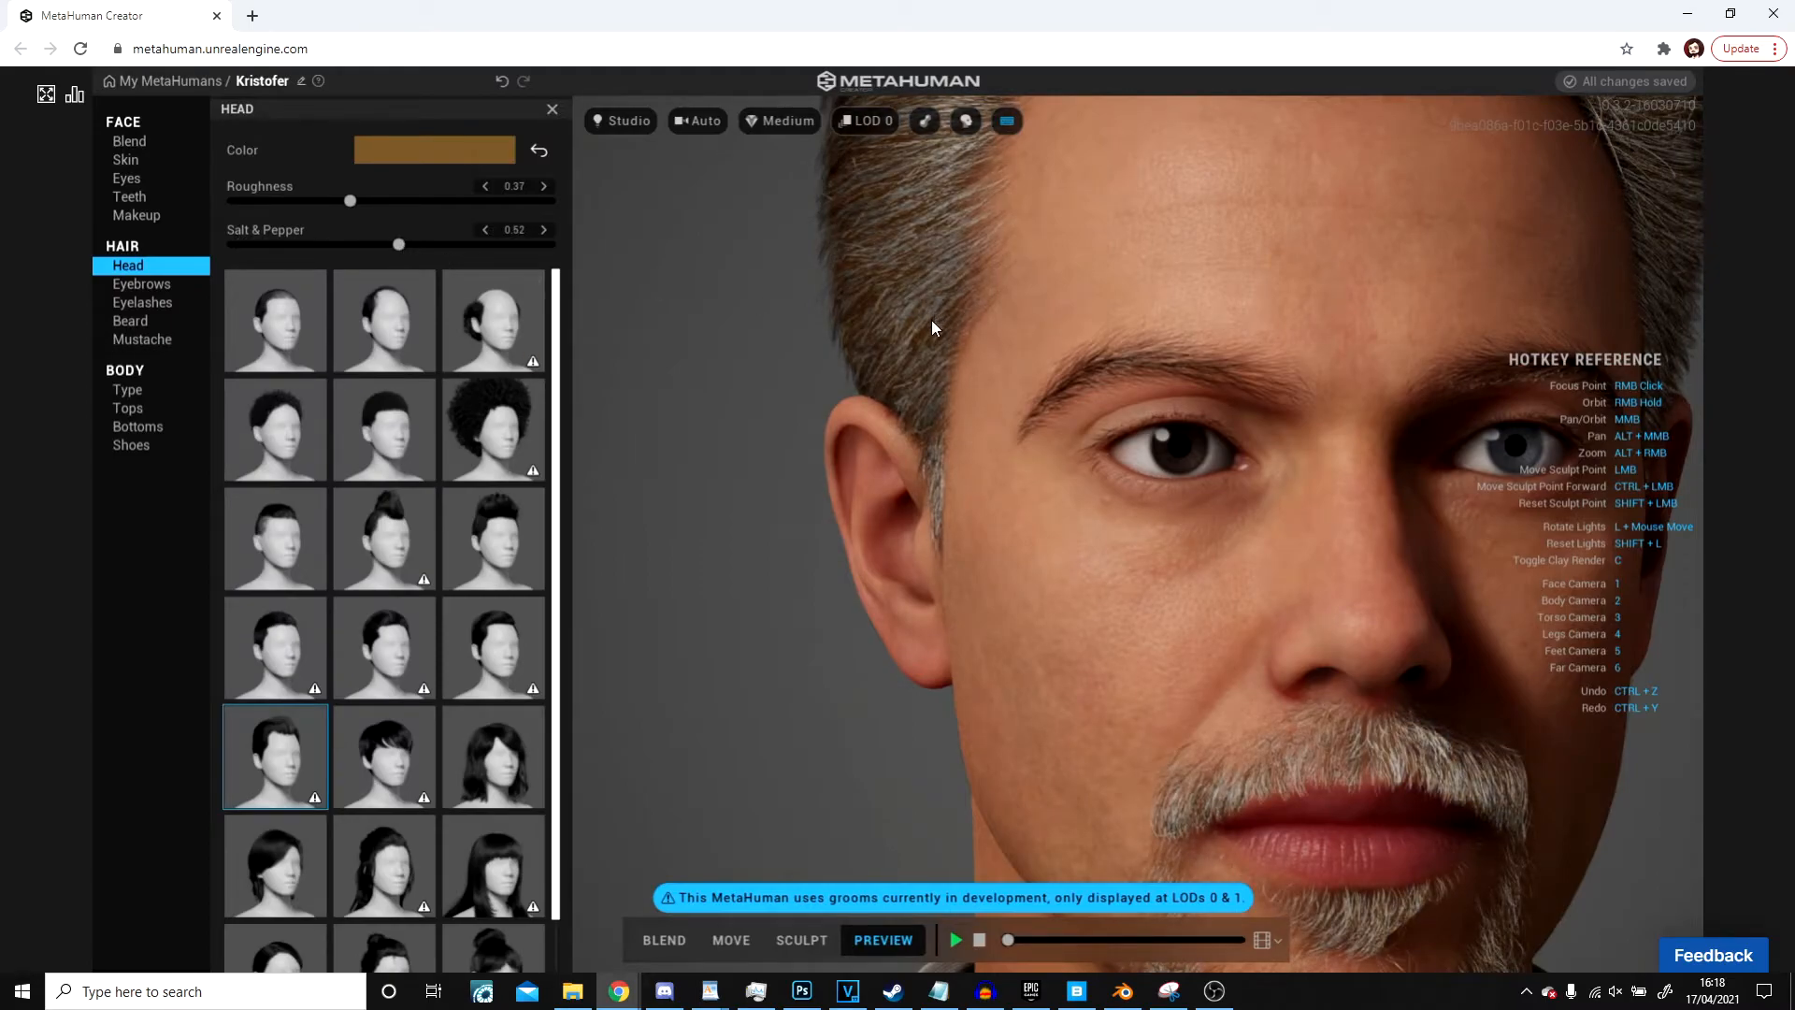
scroll(935, 318, down, 3)
right_drag(1010, 358, 1166, 353)
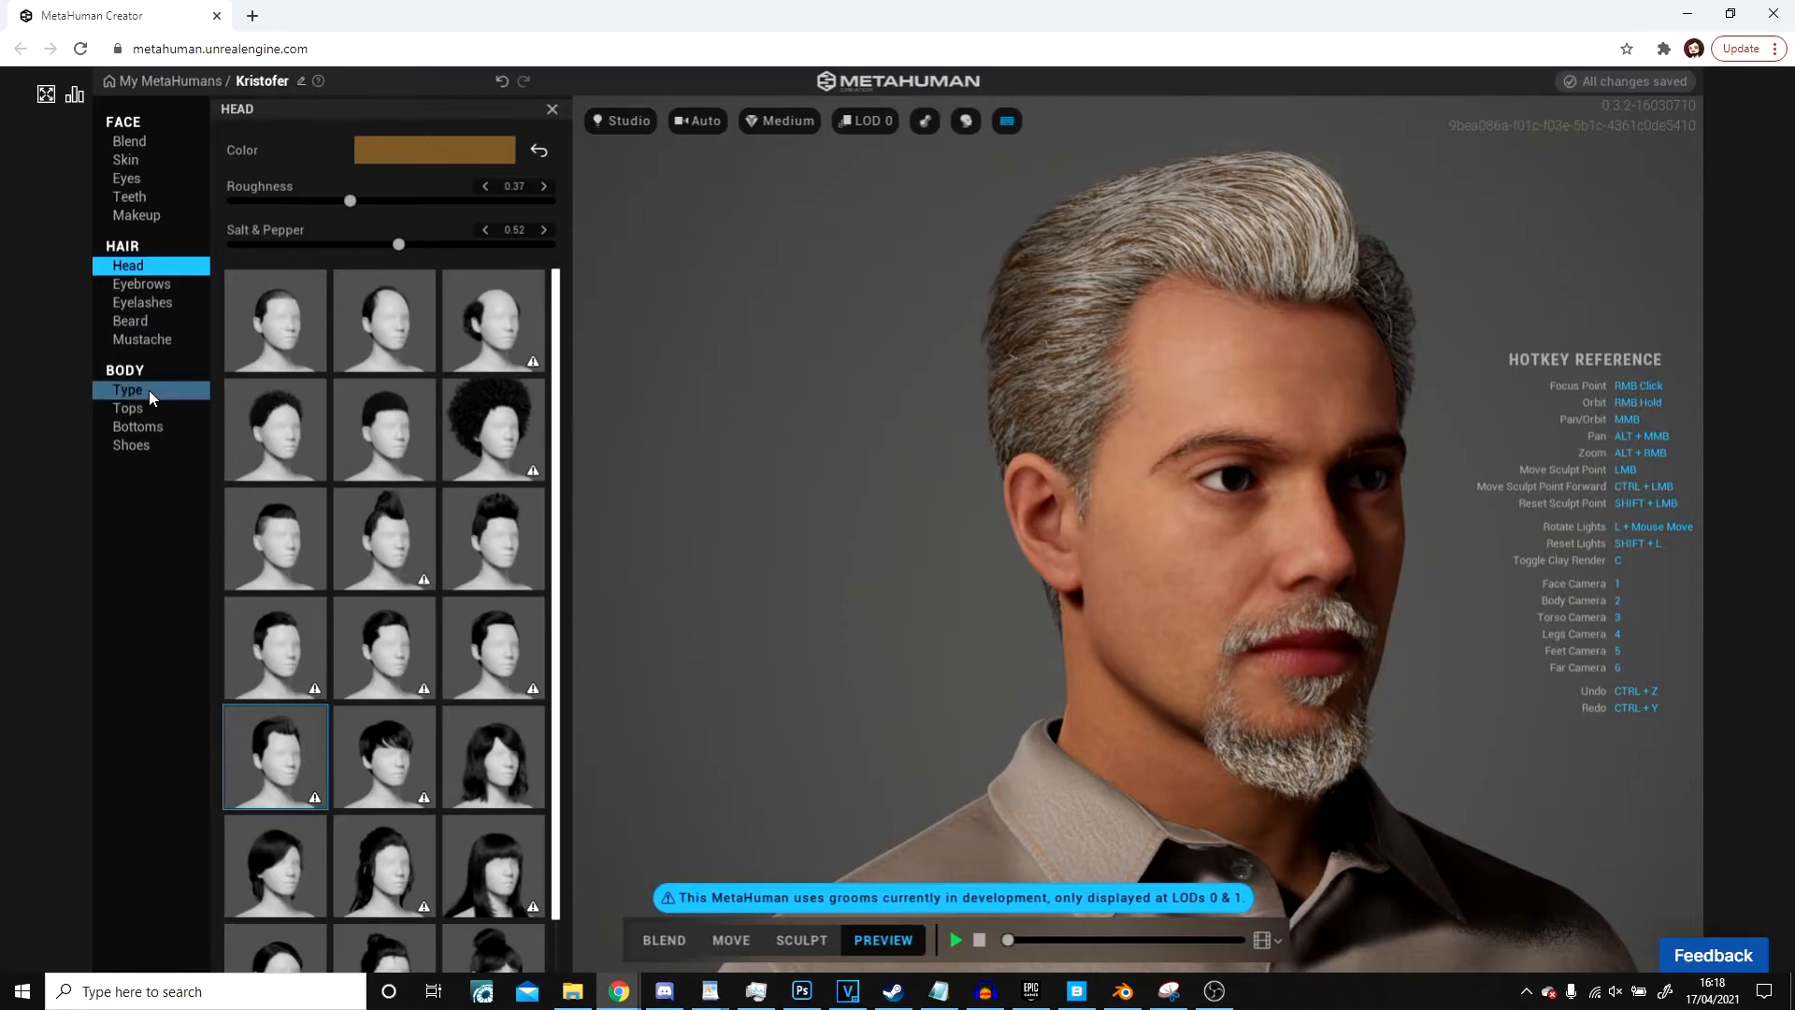
Step: Replace the goatee with the short full beard that covers the jawline, and check both sides of the face
click(143, 323)
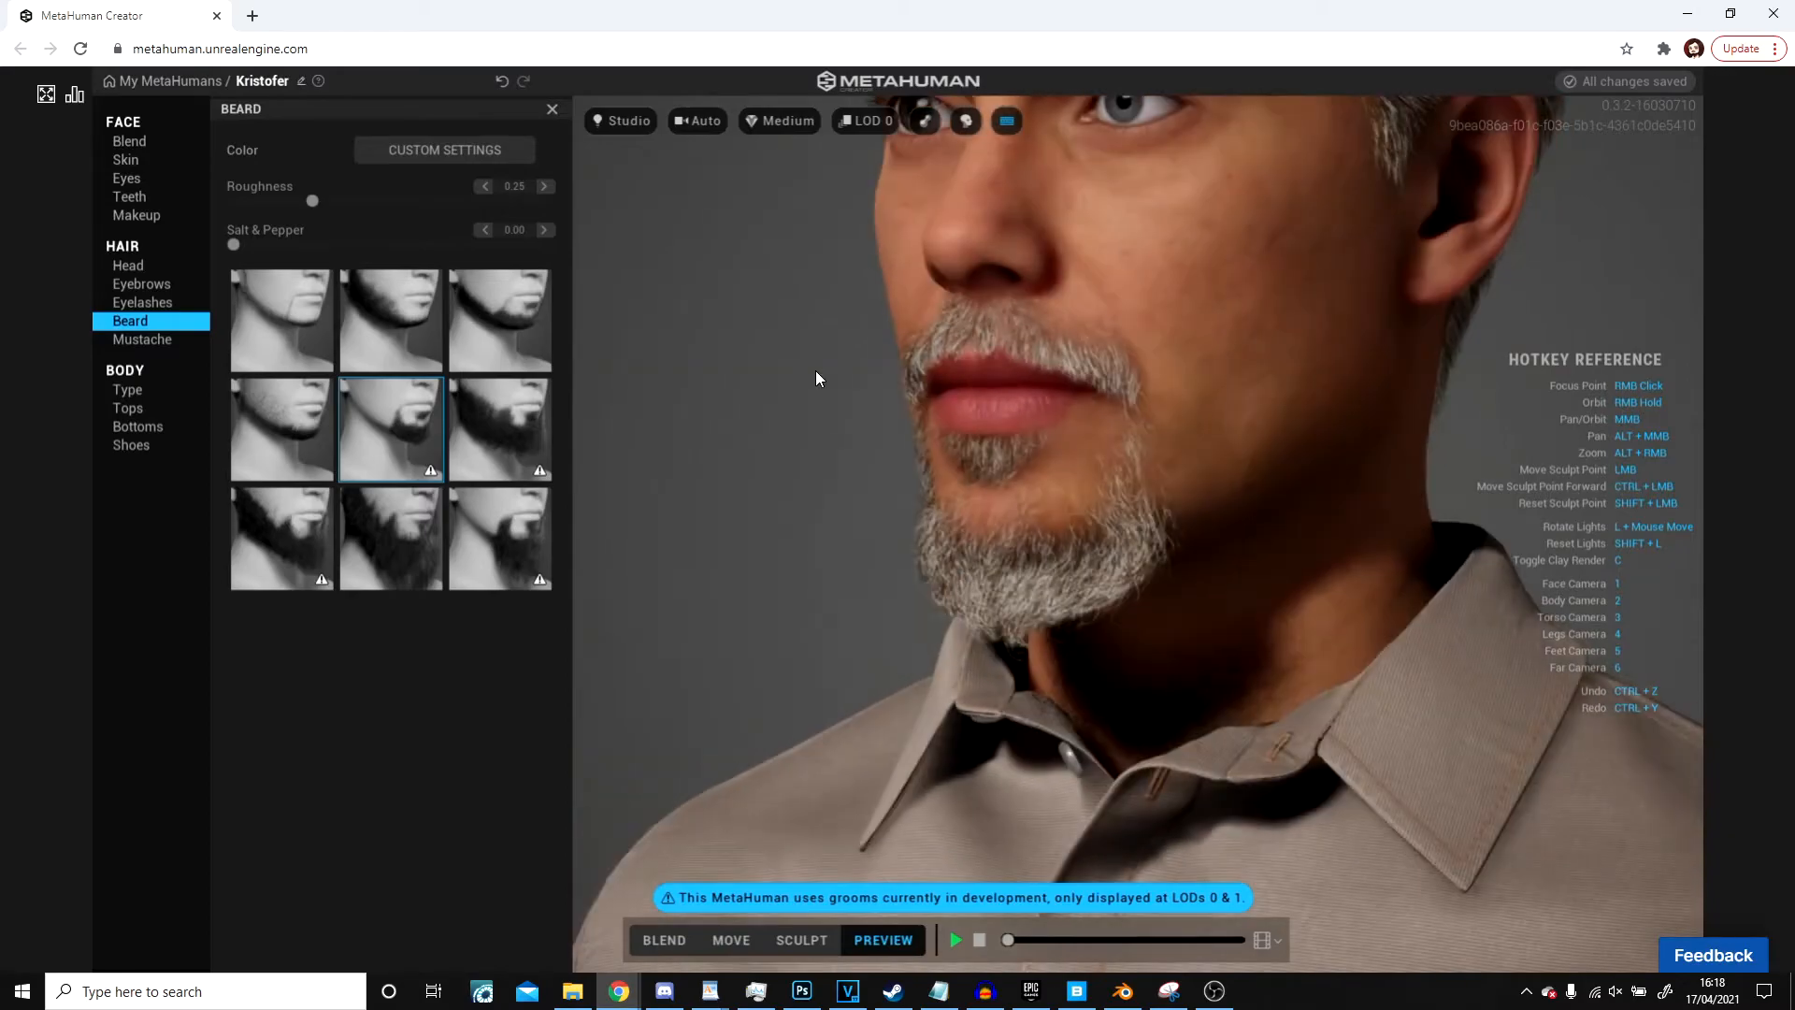
click(541, 314)
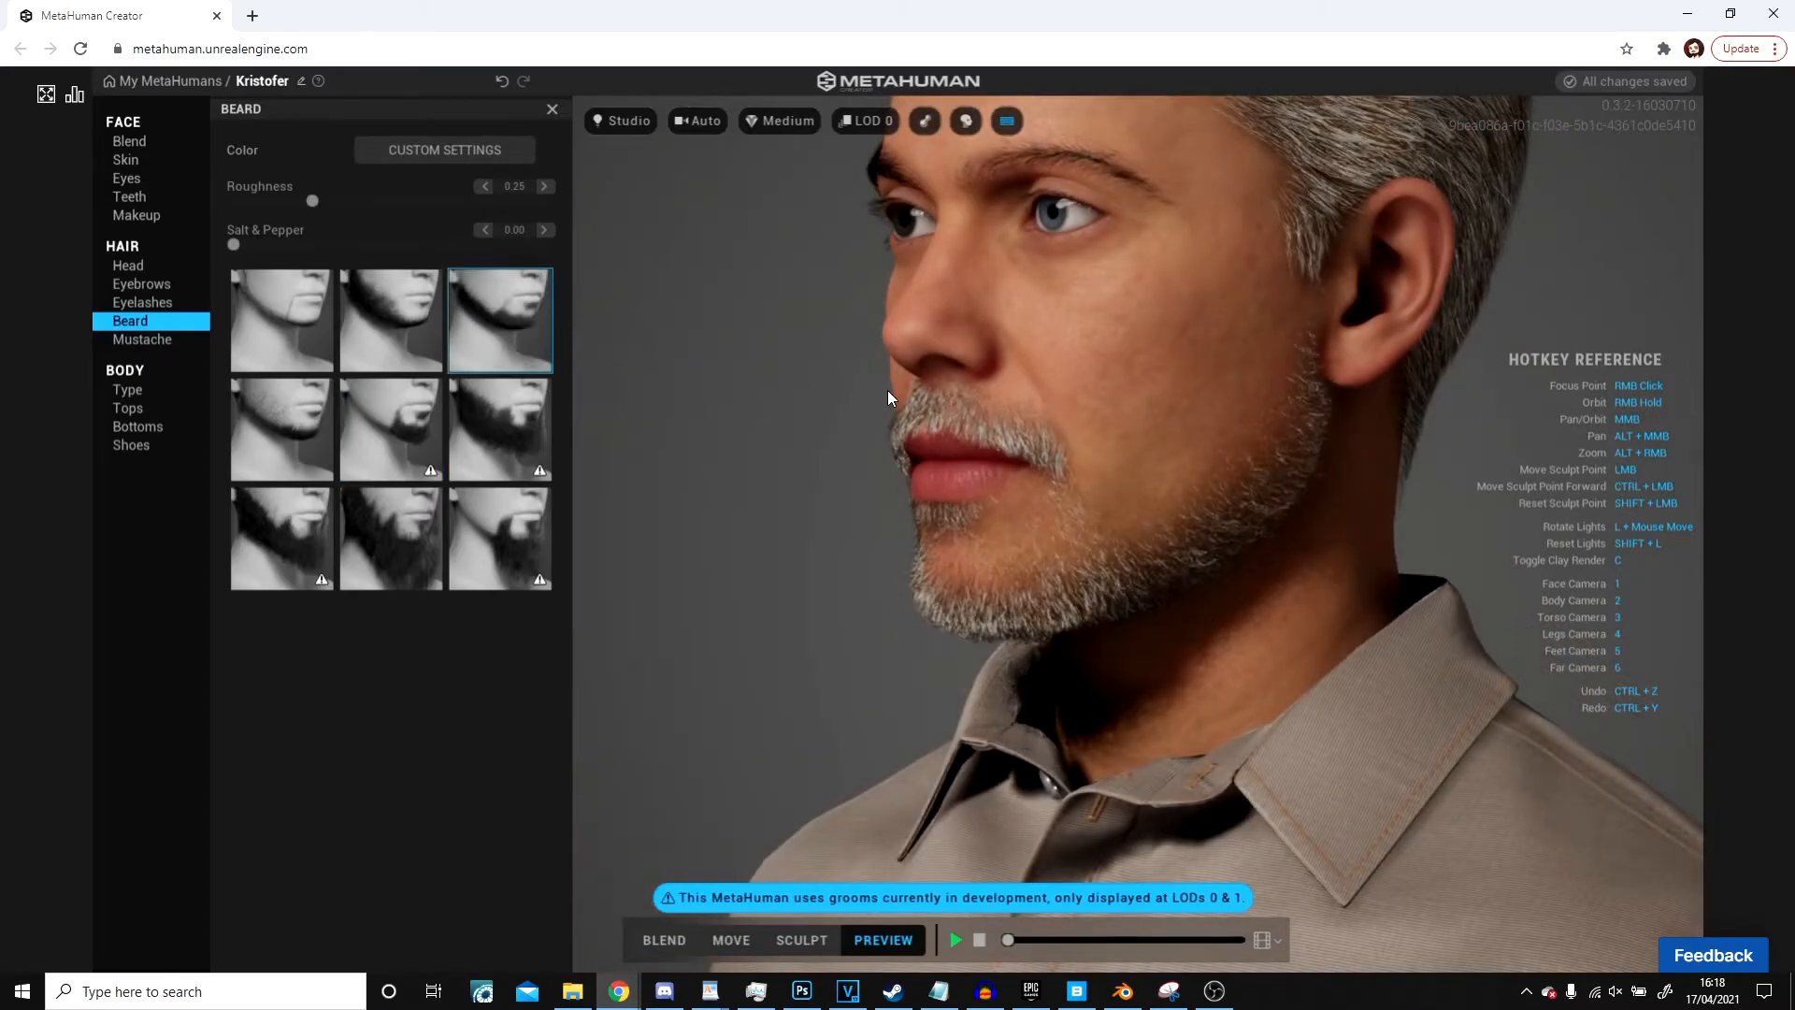
right_drag(1017, 425, 1032, 443)
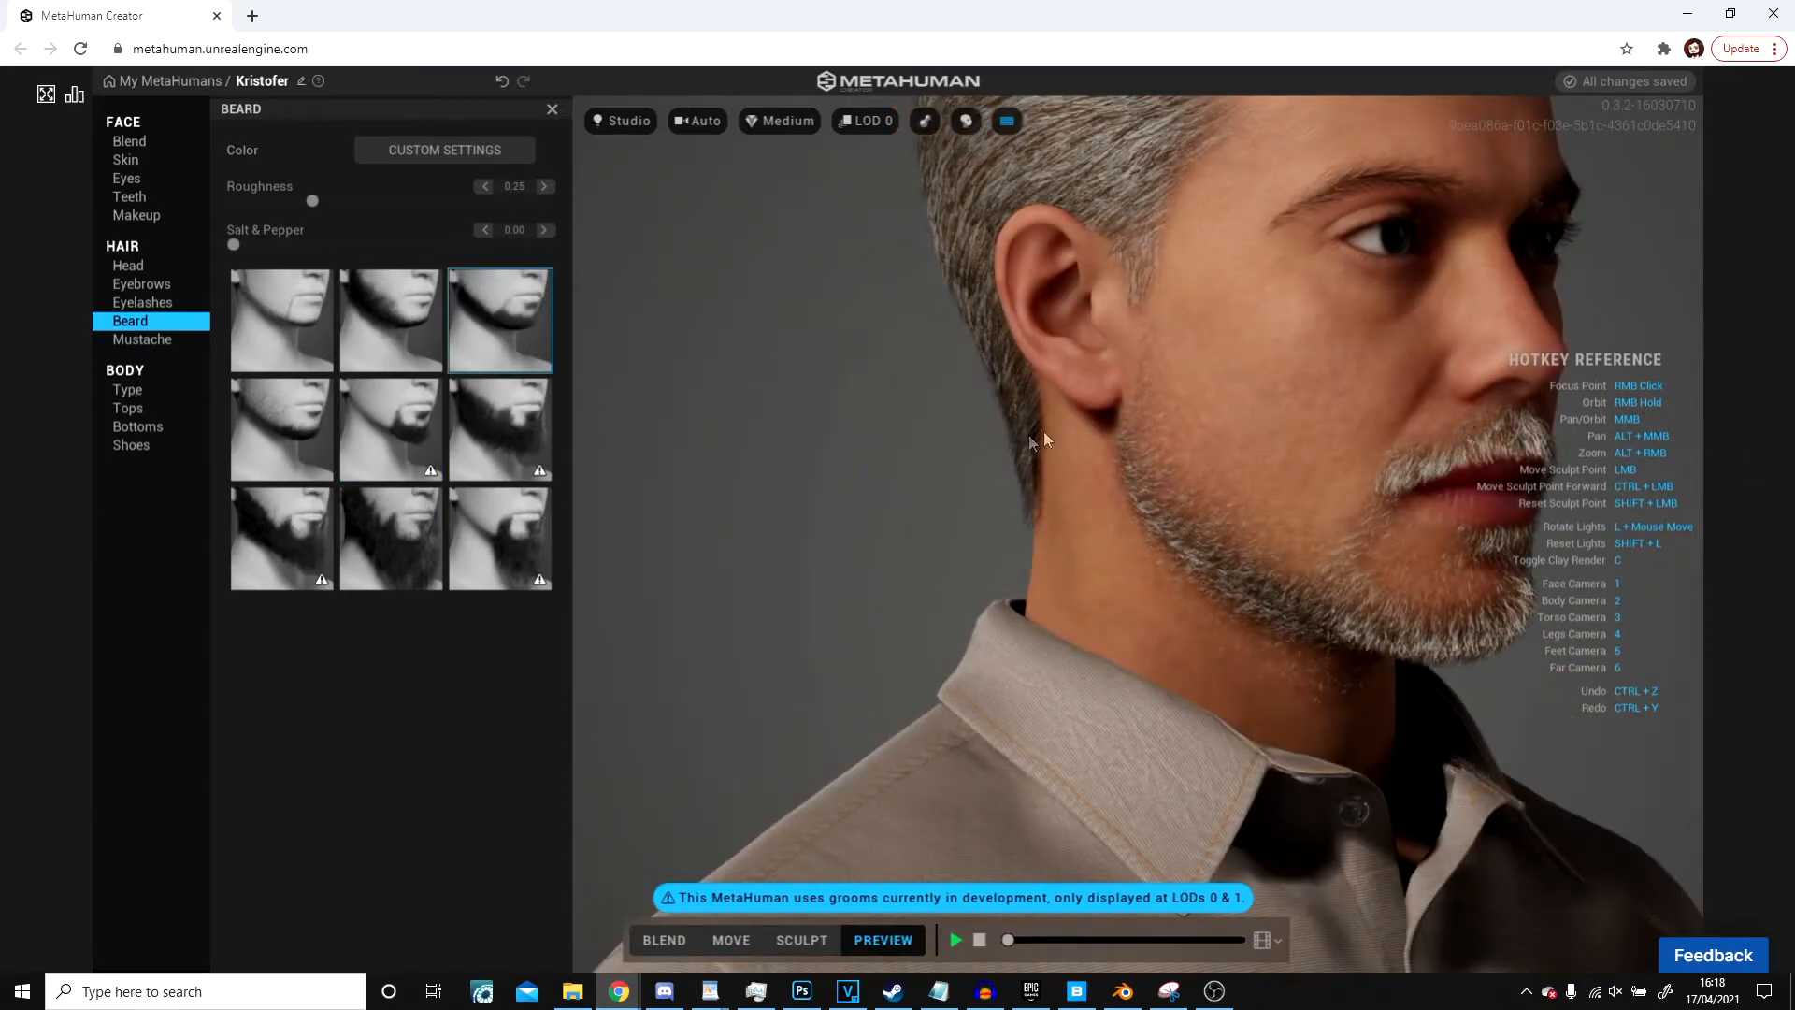
Step: Try a thicker mustache style, then apply the Long Full Mustache and check it from the front
click(155, 339)
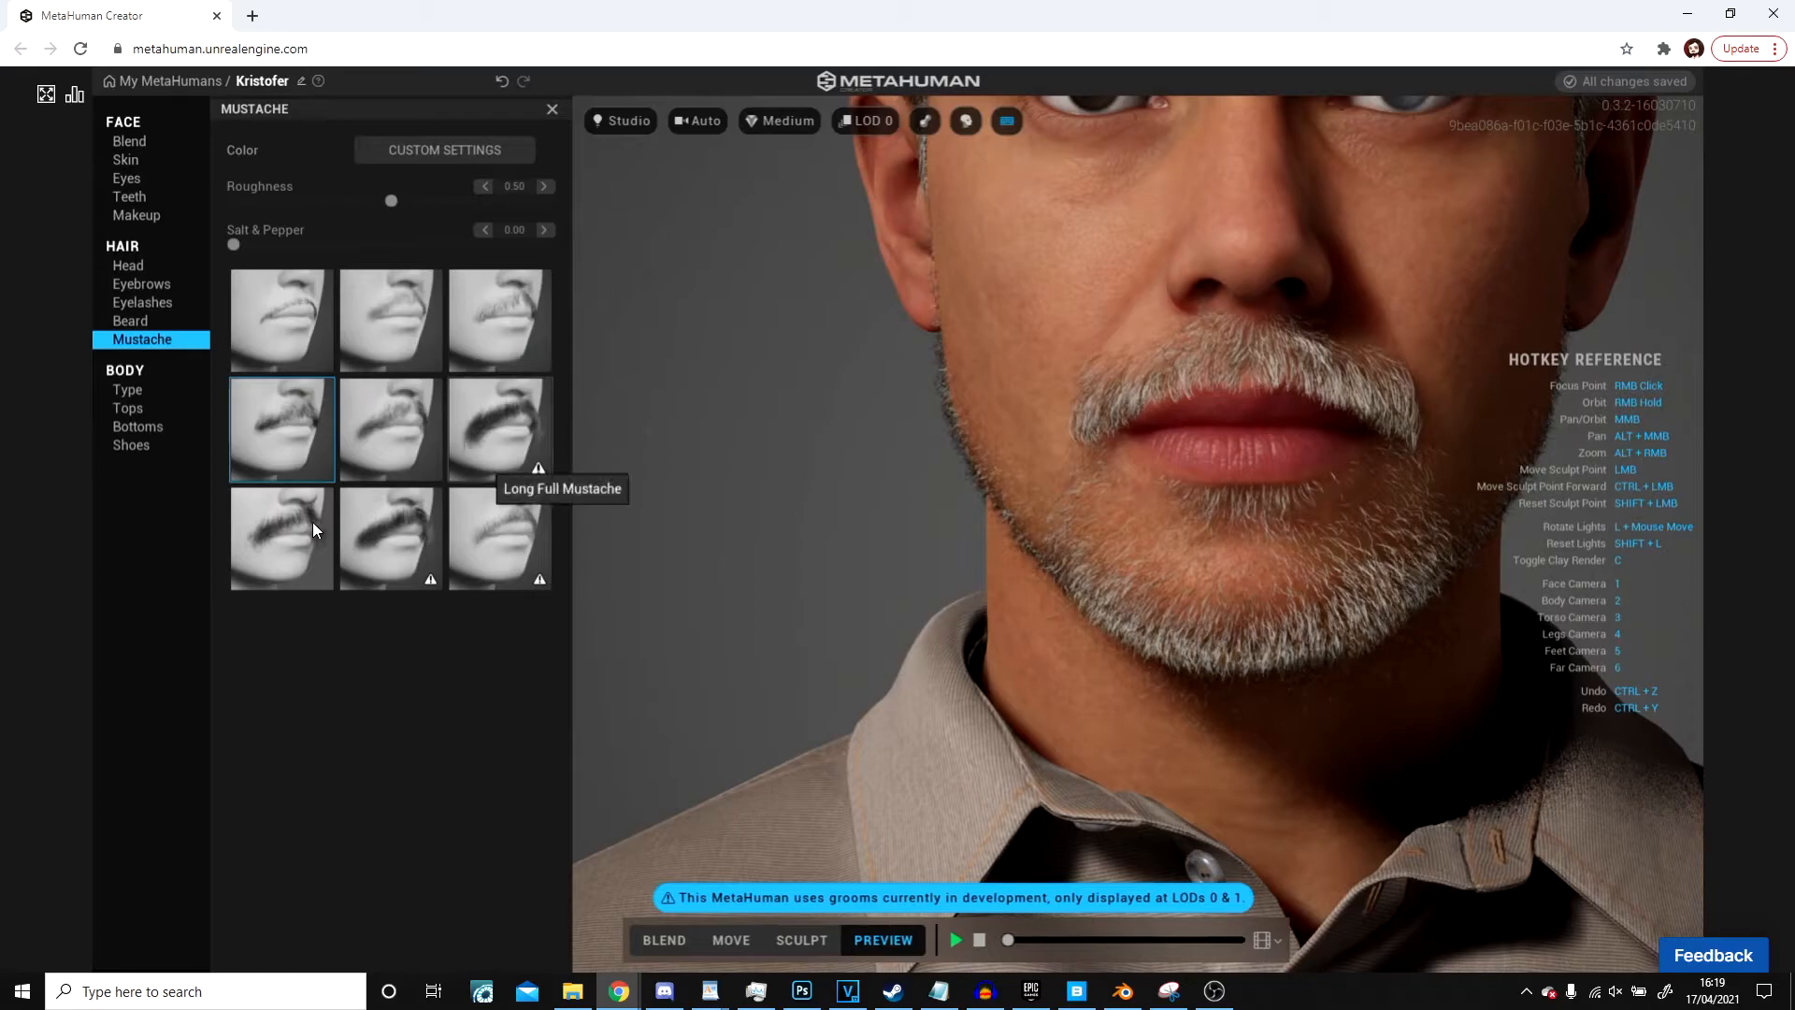
click(396, 540)
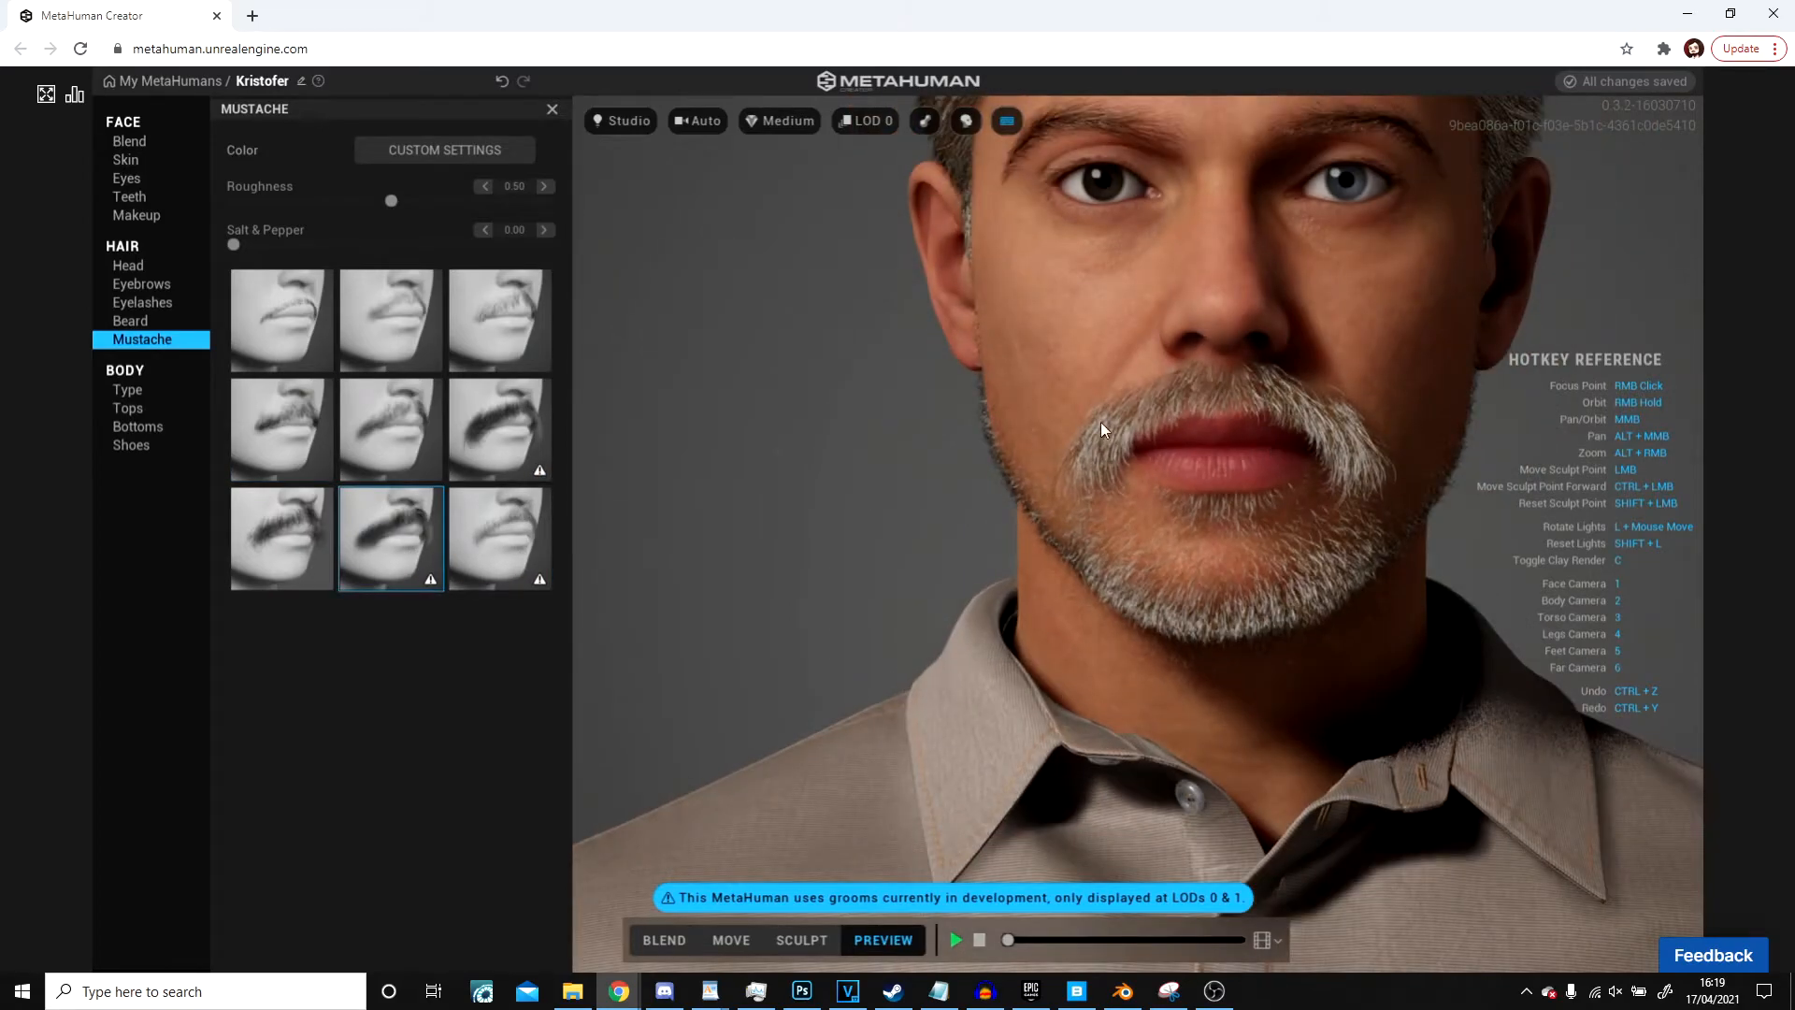
click(484, 437)
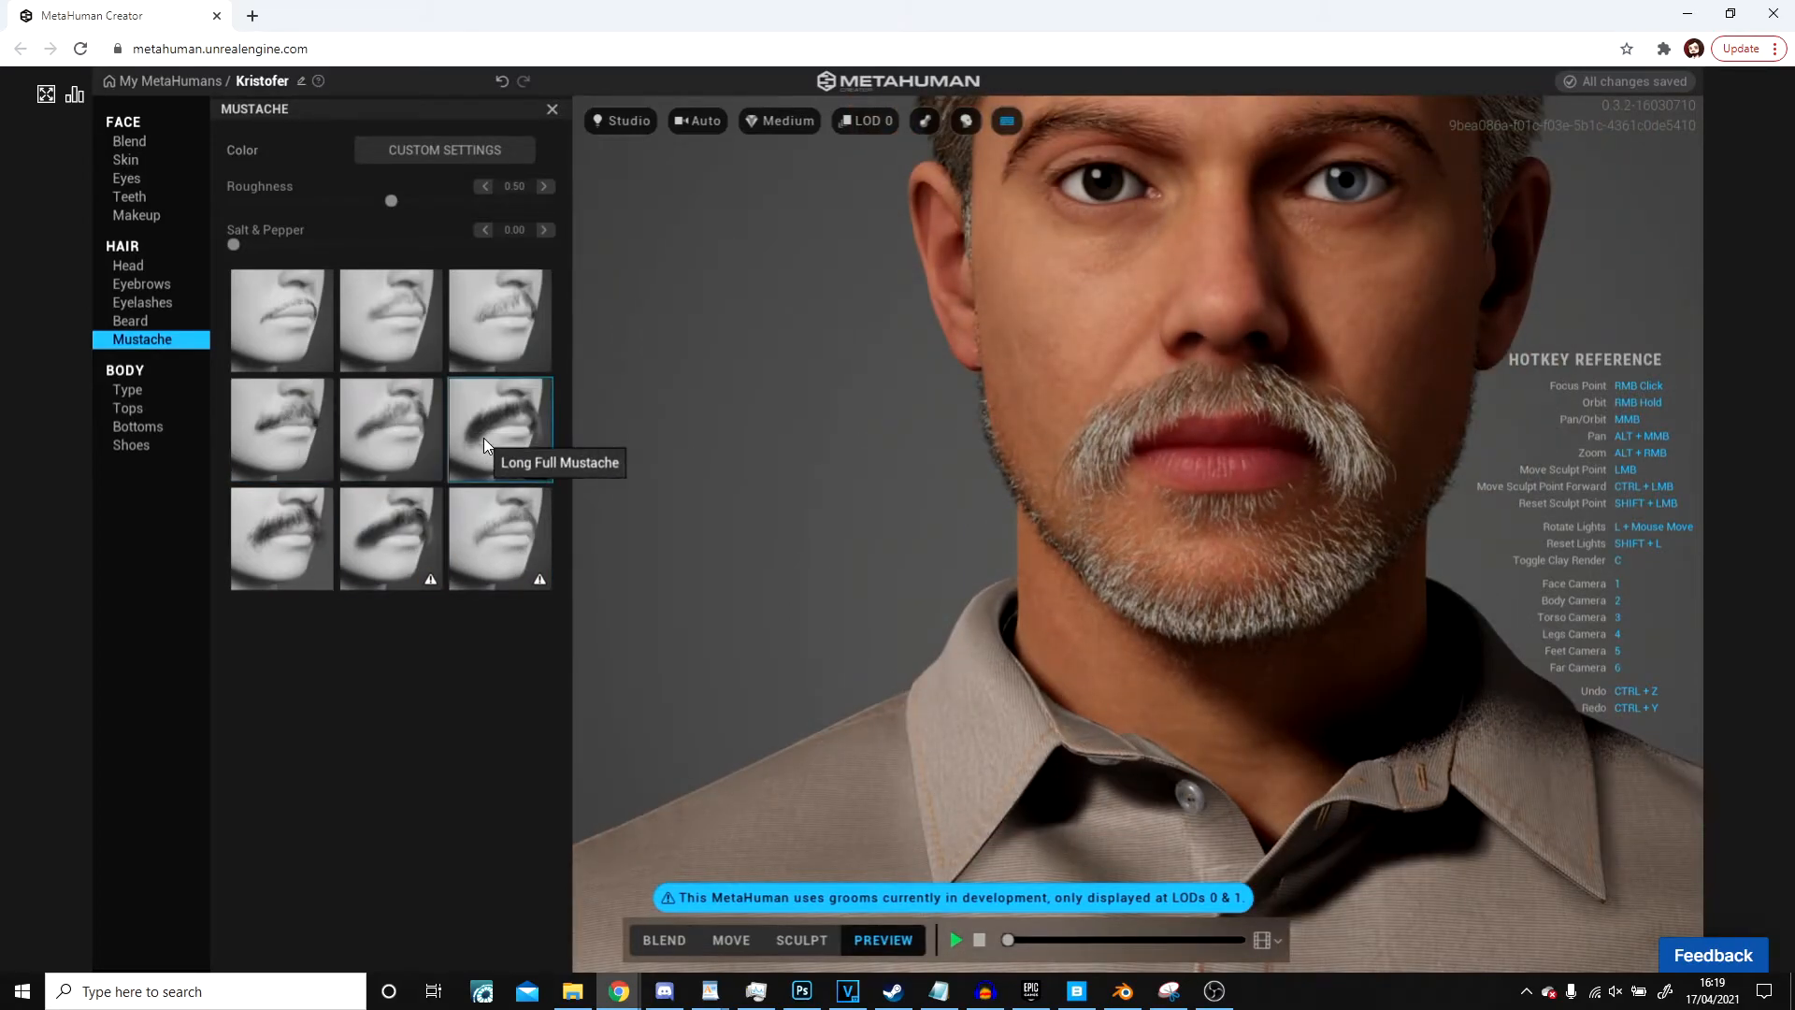
scroll(1176, 453, down, 3)
mouse_move(1176, 452)
right_down()
mouse_move(750, 456)
mouse_move(1204, 471)
right_up()
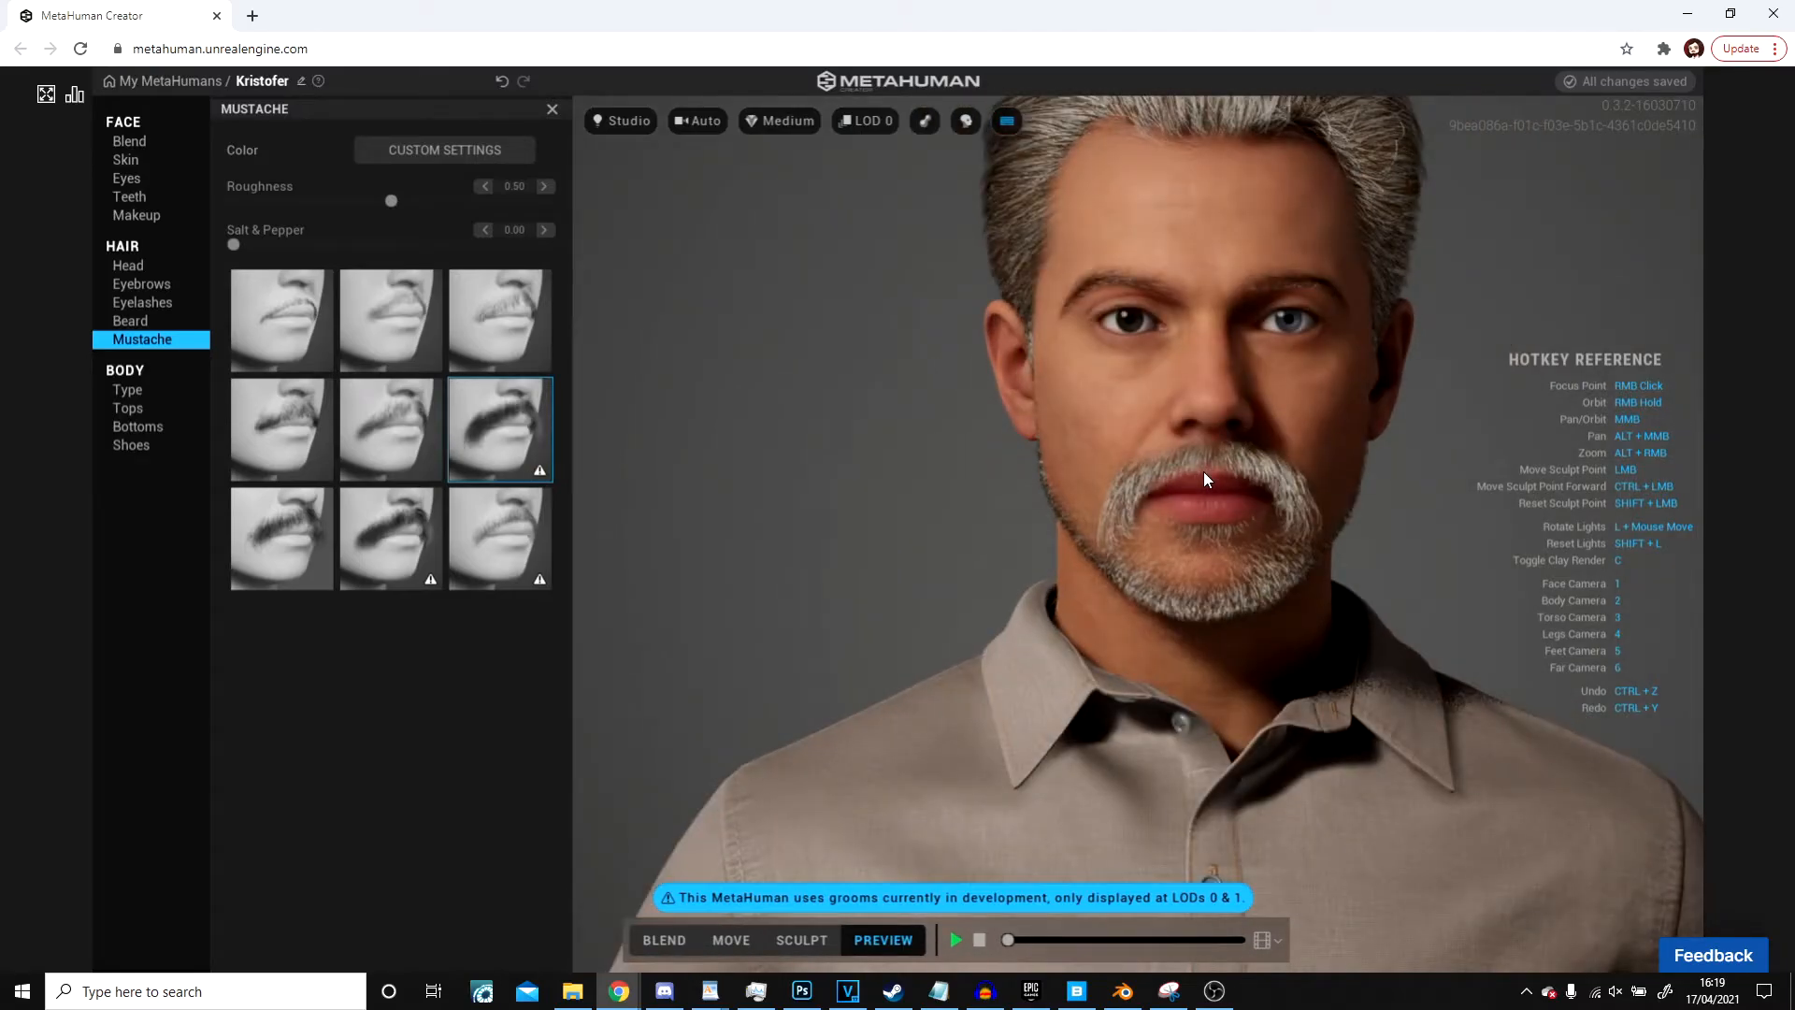
scroll(1146, 387, up, 3)
Step: Set the body type's height to Short and show the full figure
click(114, 389)
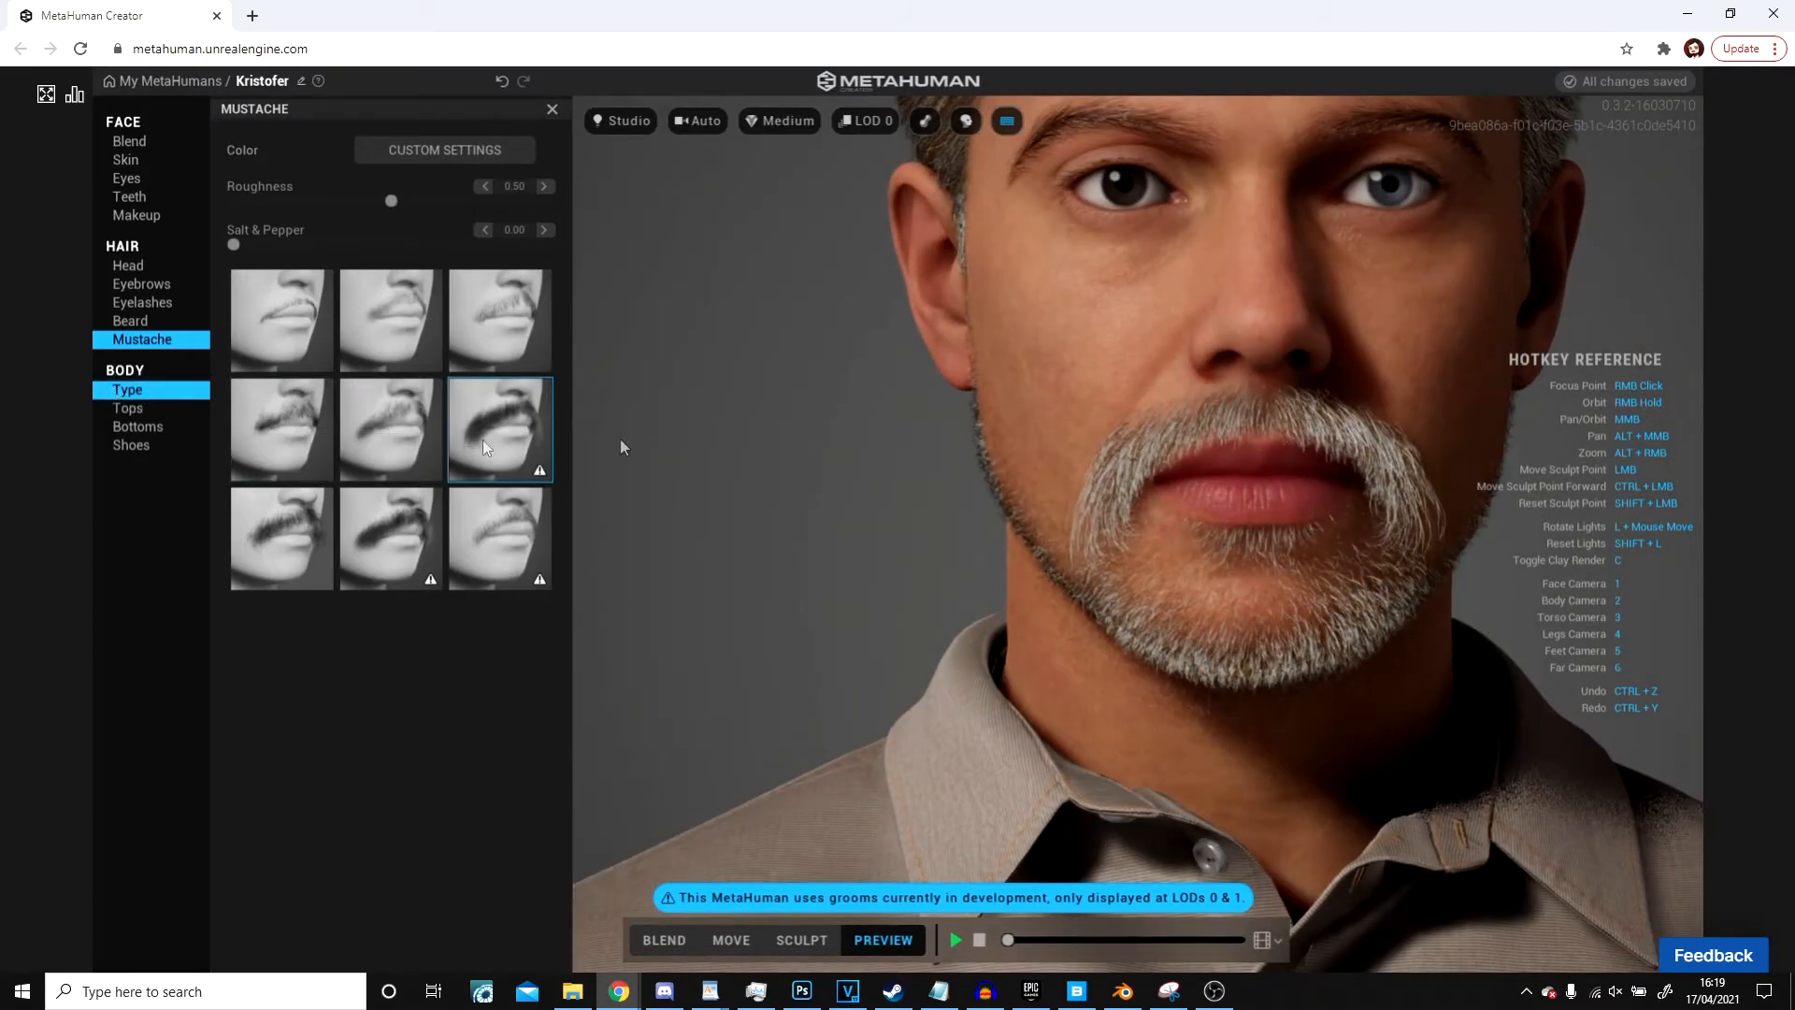
scroll(1009, 406, up, 2)
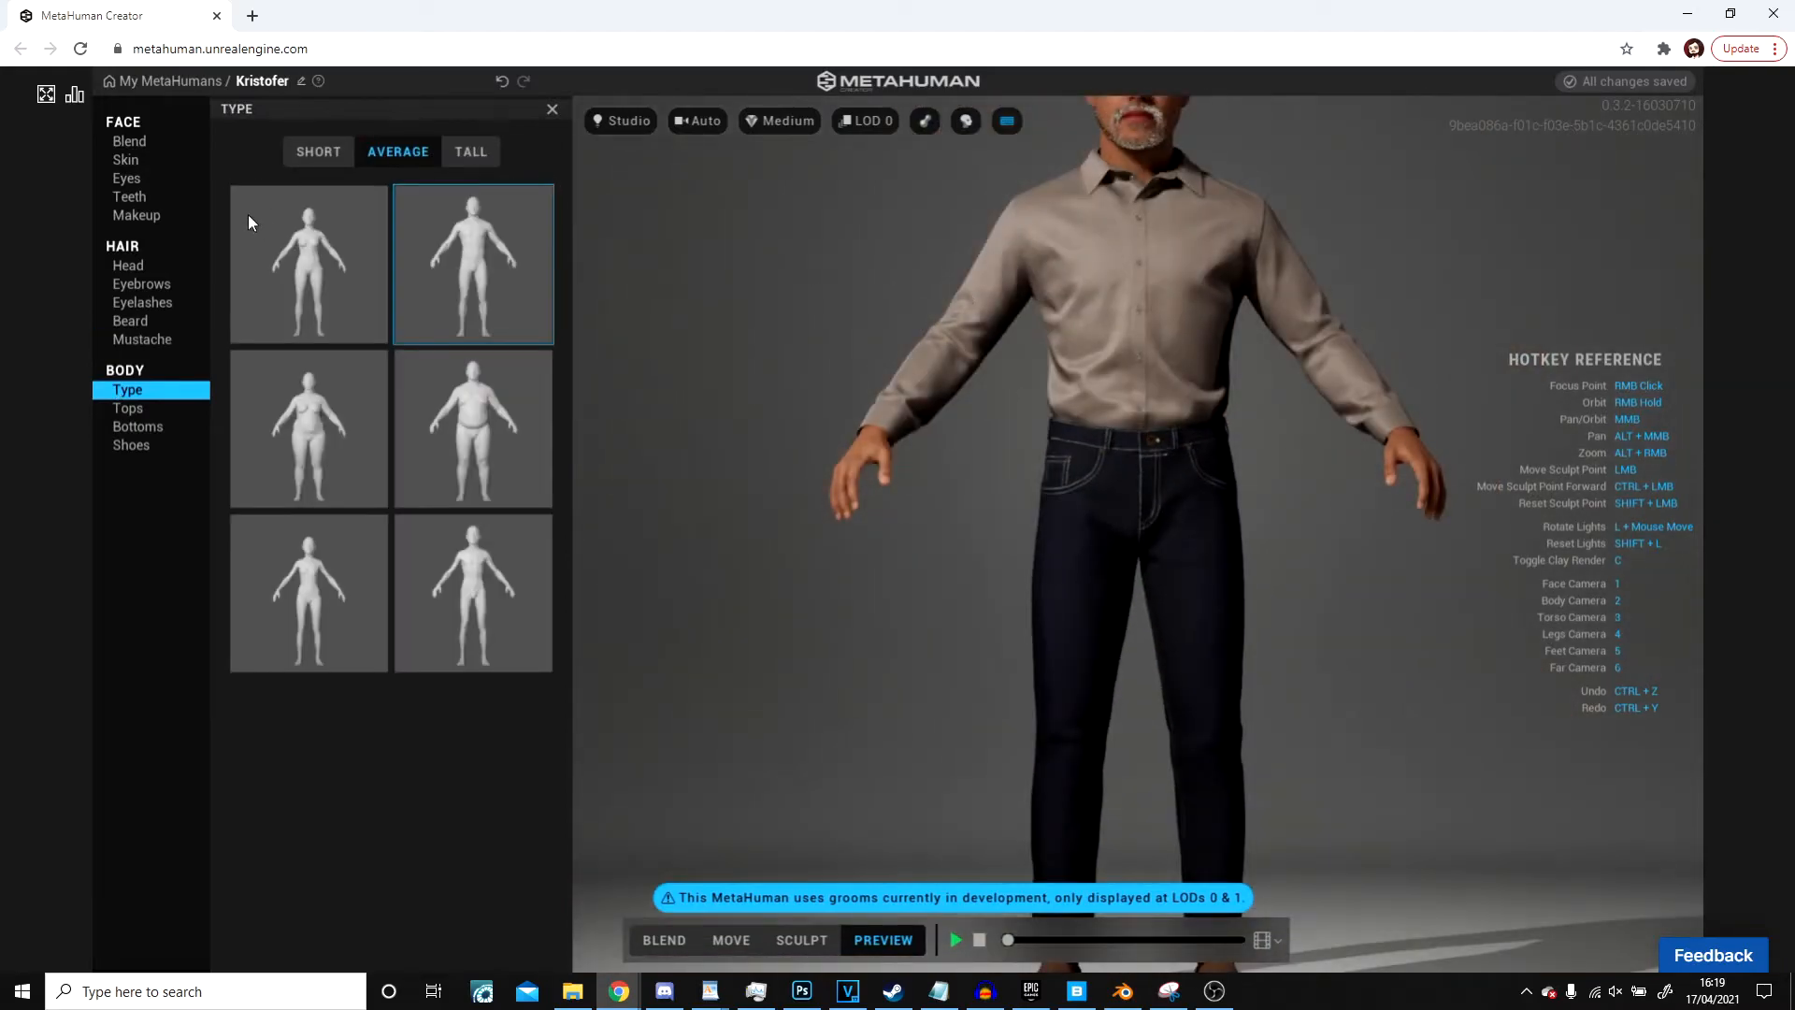
click(333, 142)
scroll(1104, 340, down, 3)
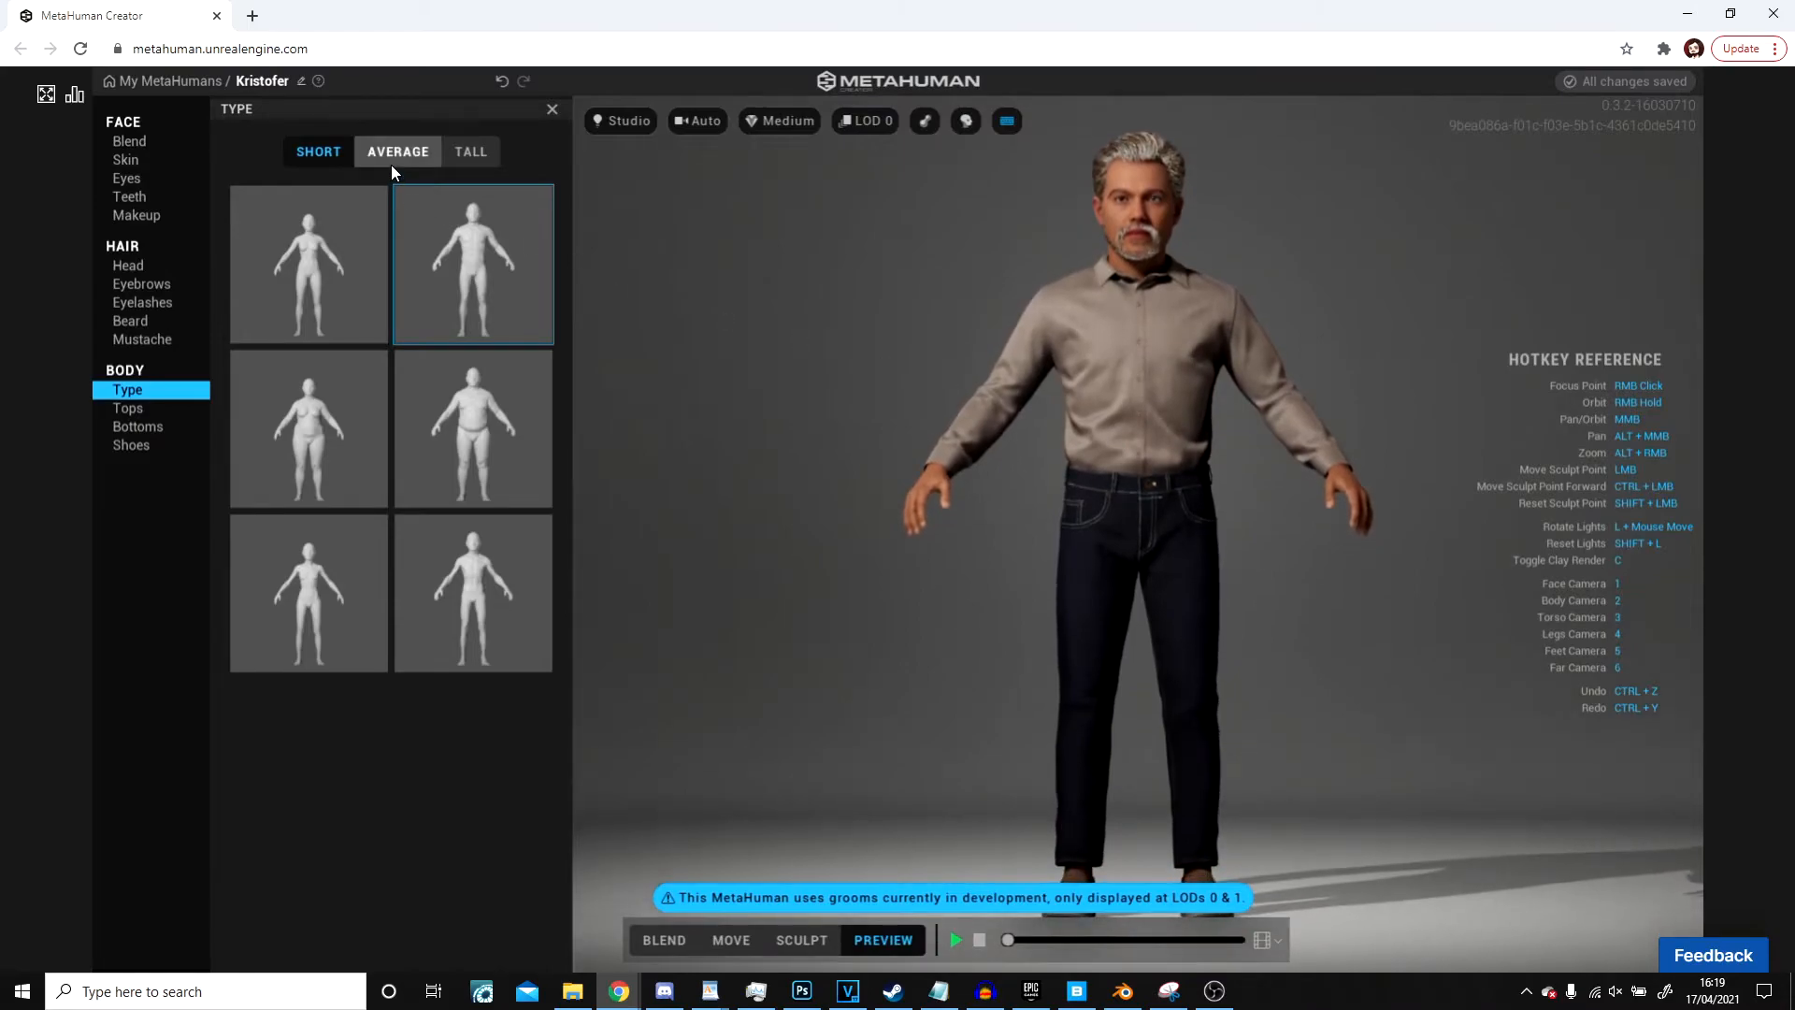
Step: Switch the body height through Average to Tall, apply the medium-build male body, and view it at an angle
click(392, 152)
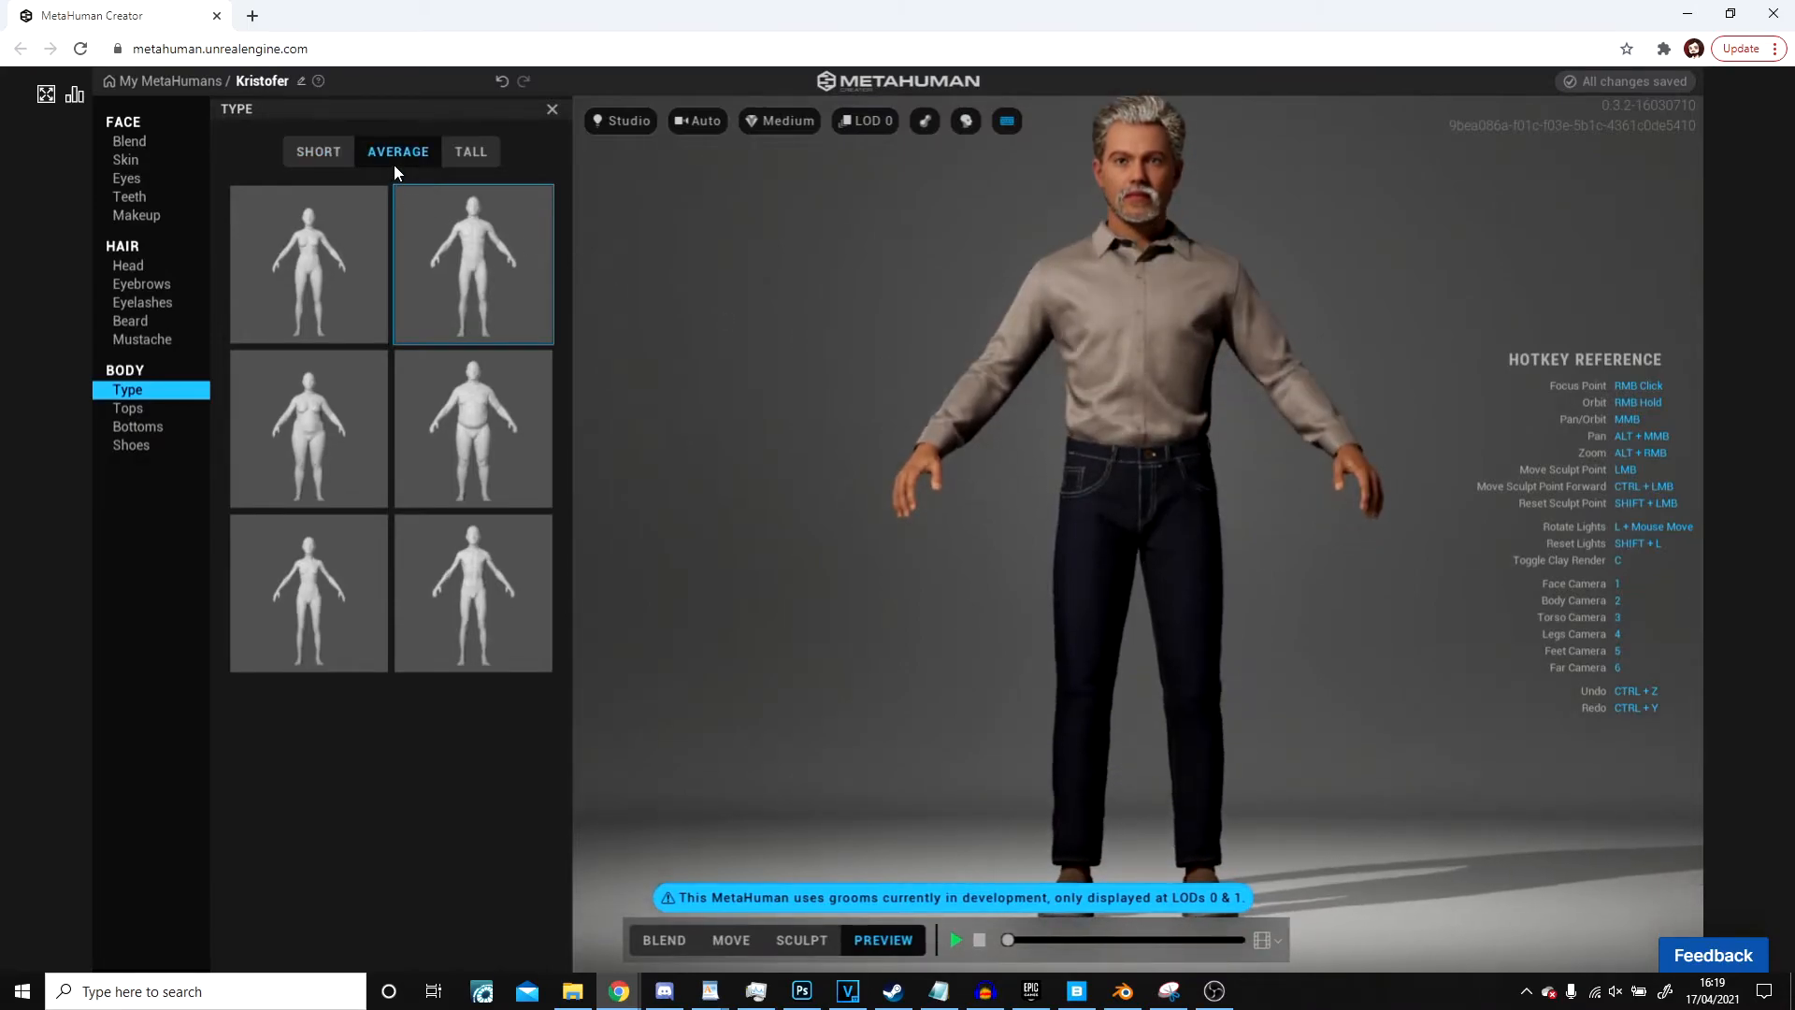
click(462, 153)
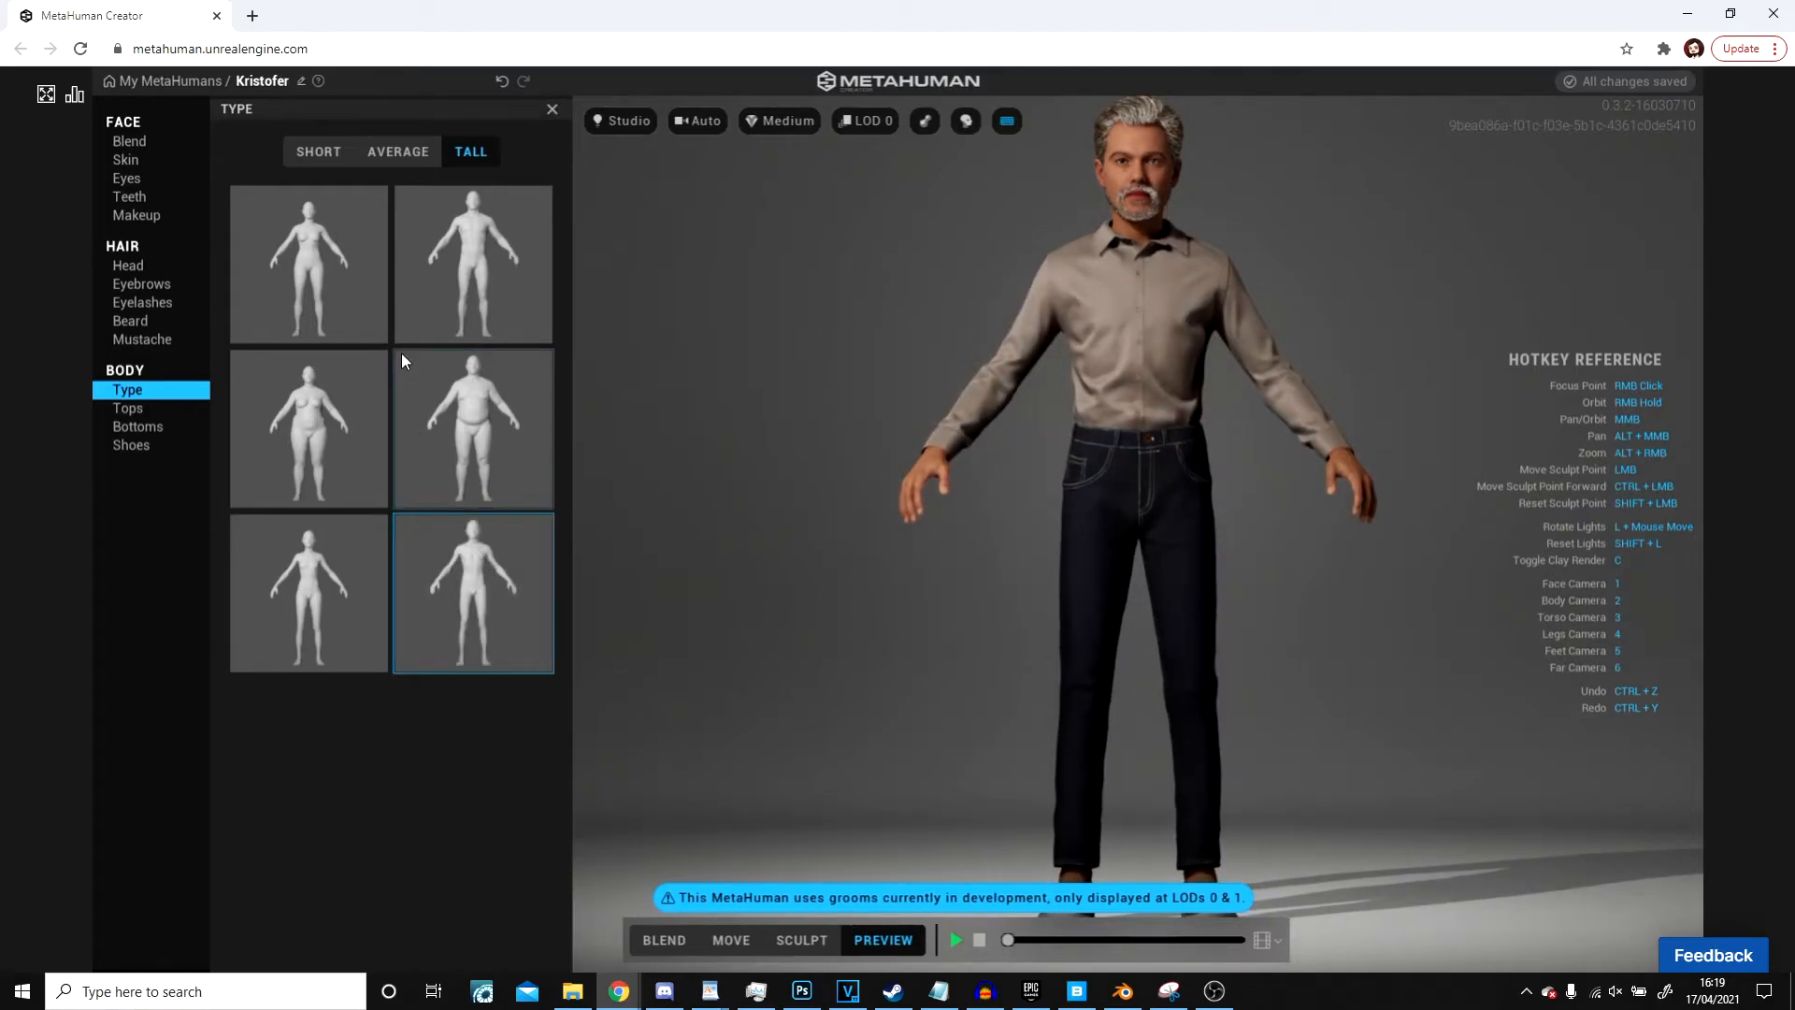
click(508, 273)
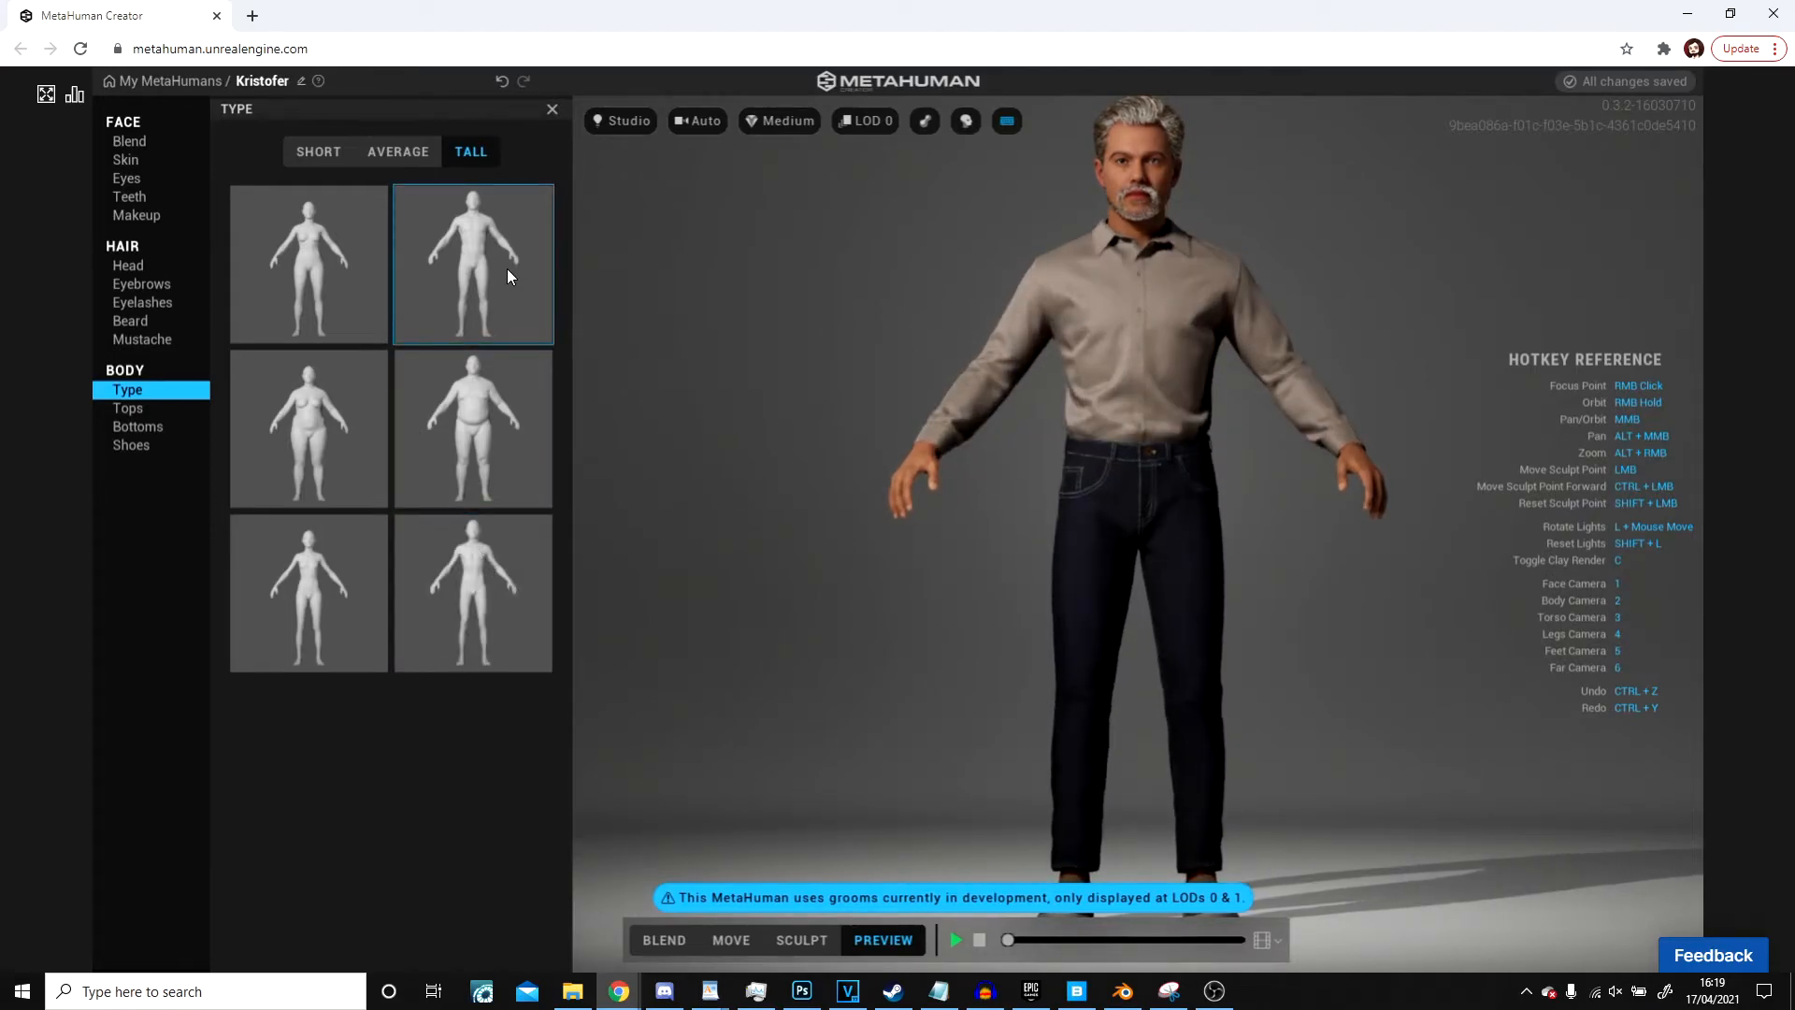
middle_drag(1274, 368, 1146, 531)
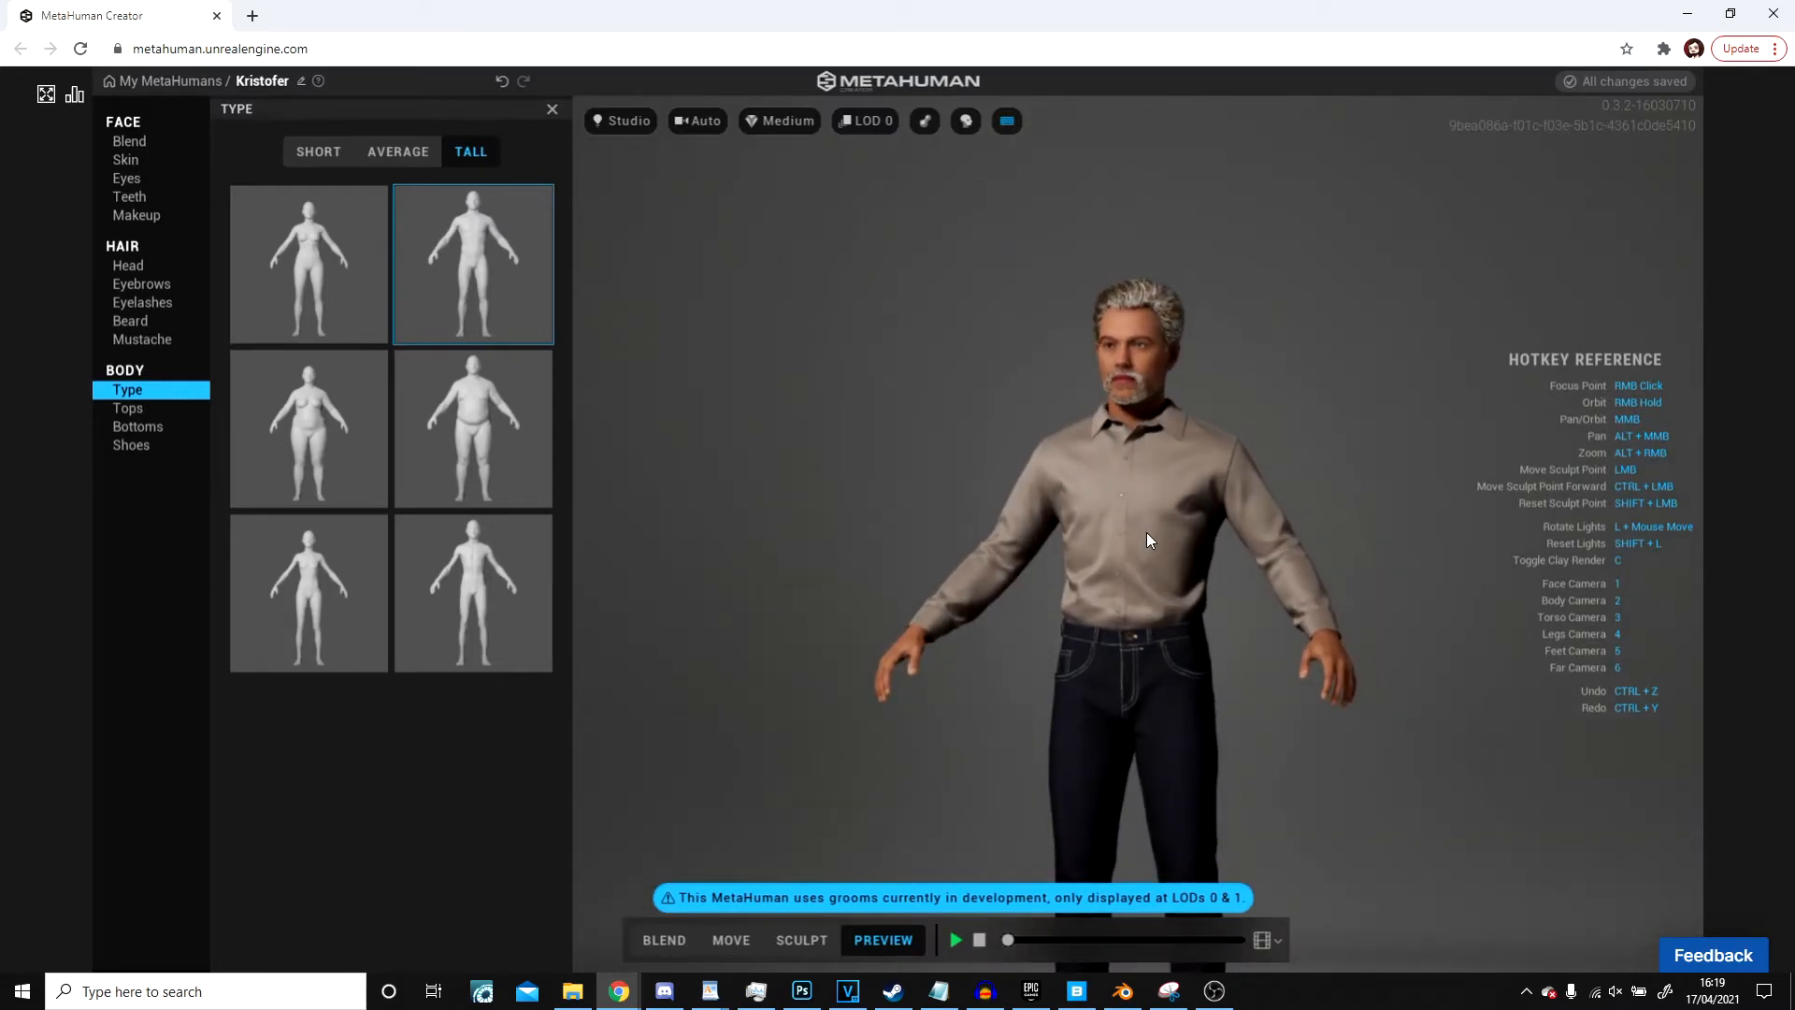
scroll(1146, 531, up, 5)
scroll(1063, 518, down, 3)
Step: Try the tall medium-build female body and inspect how the shirt fits the torso
click(306, 260)
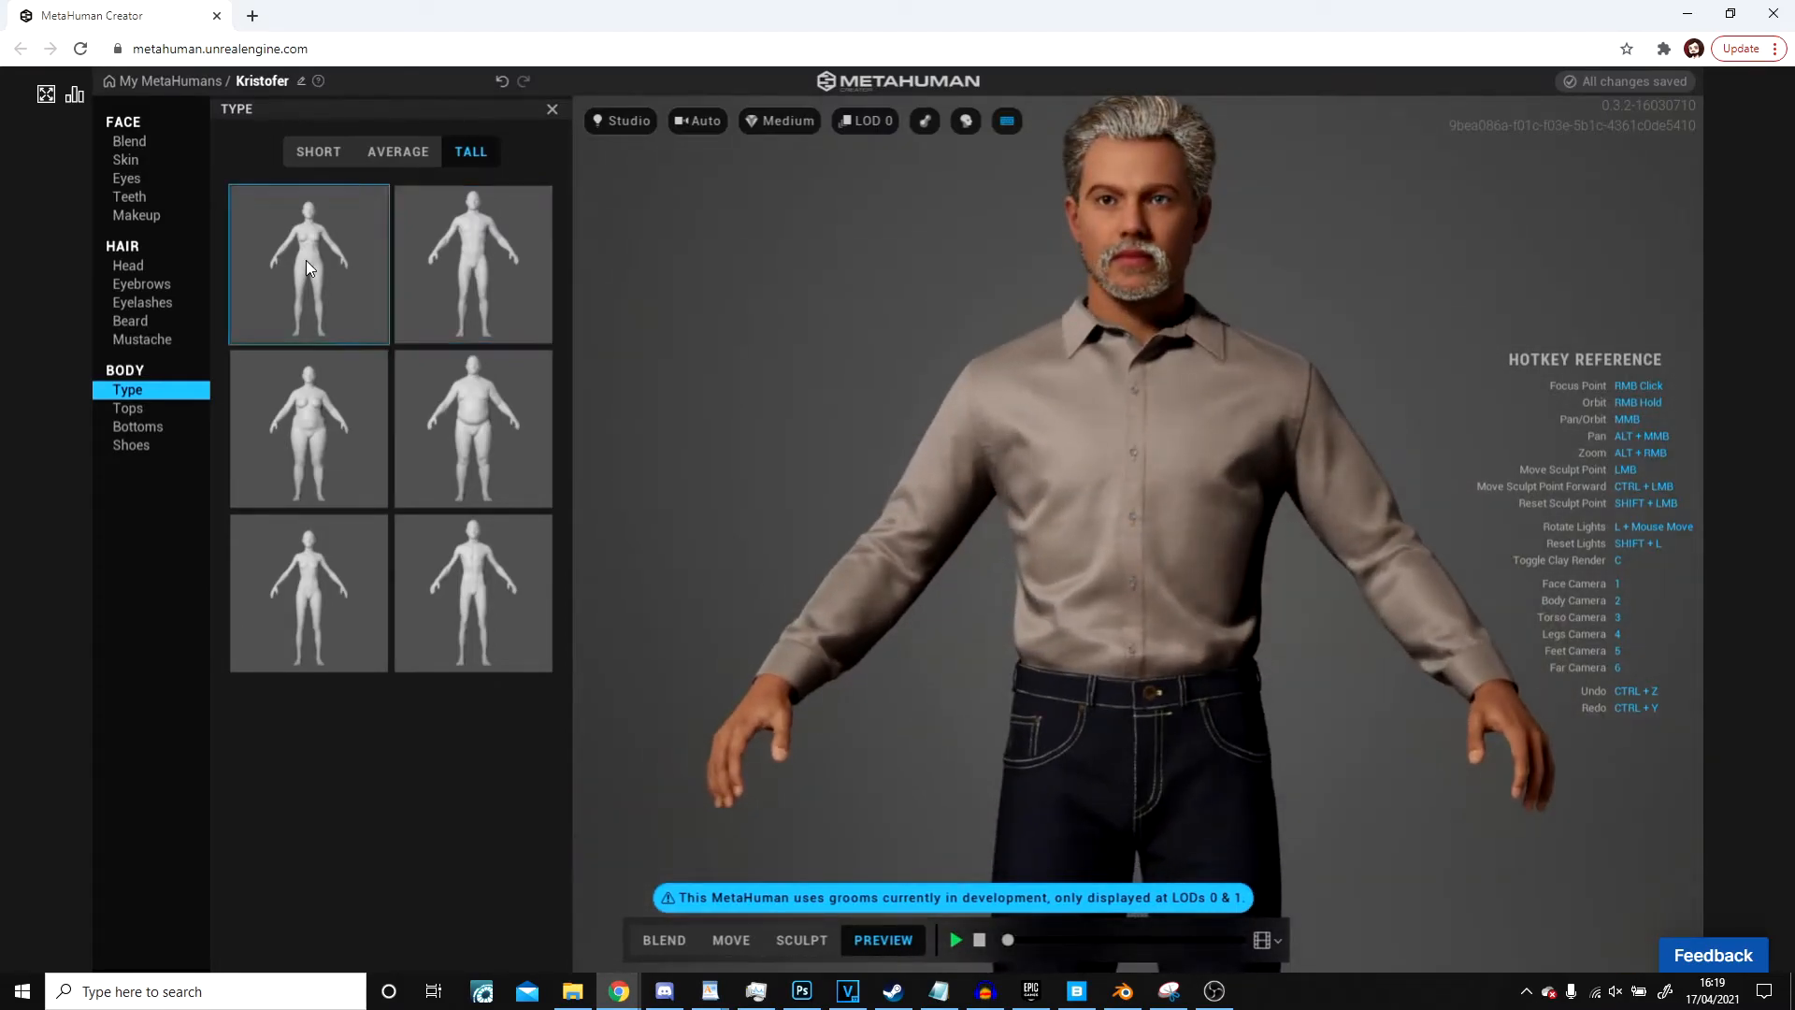
scroll(1253, 449, up, 5)
scroll(921, 488, down, 8)
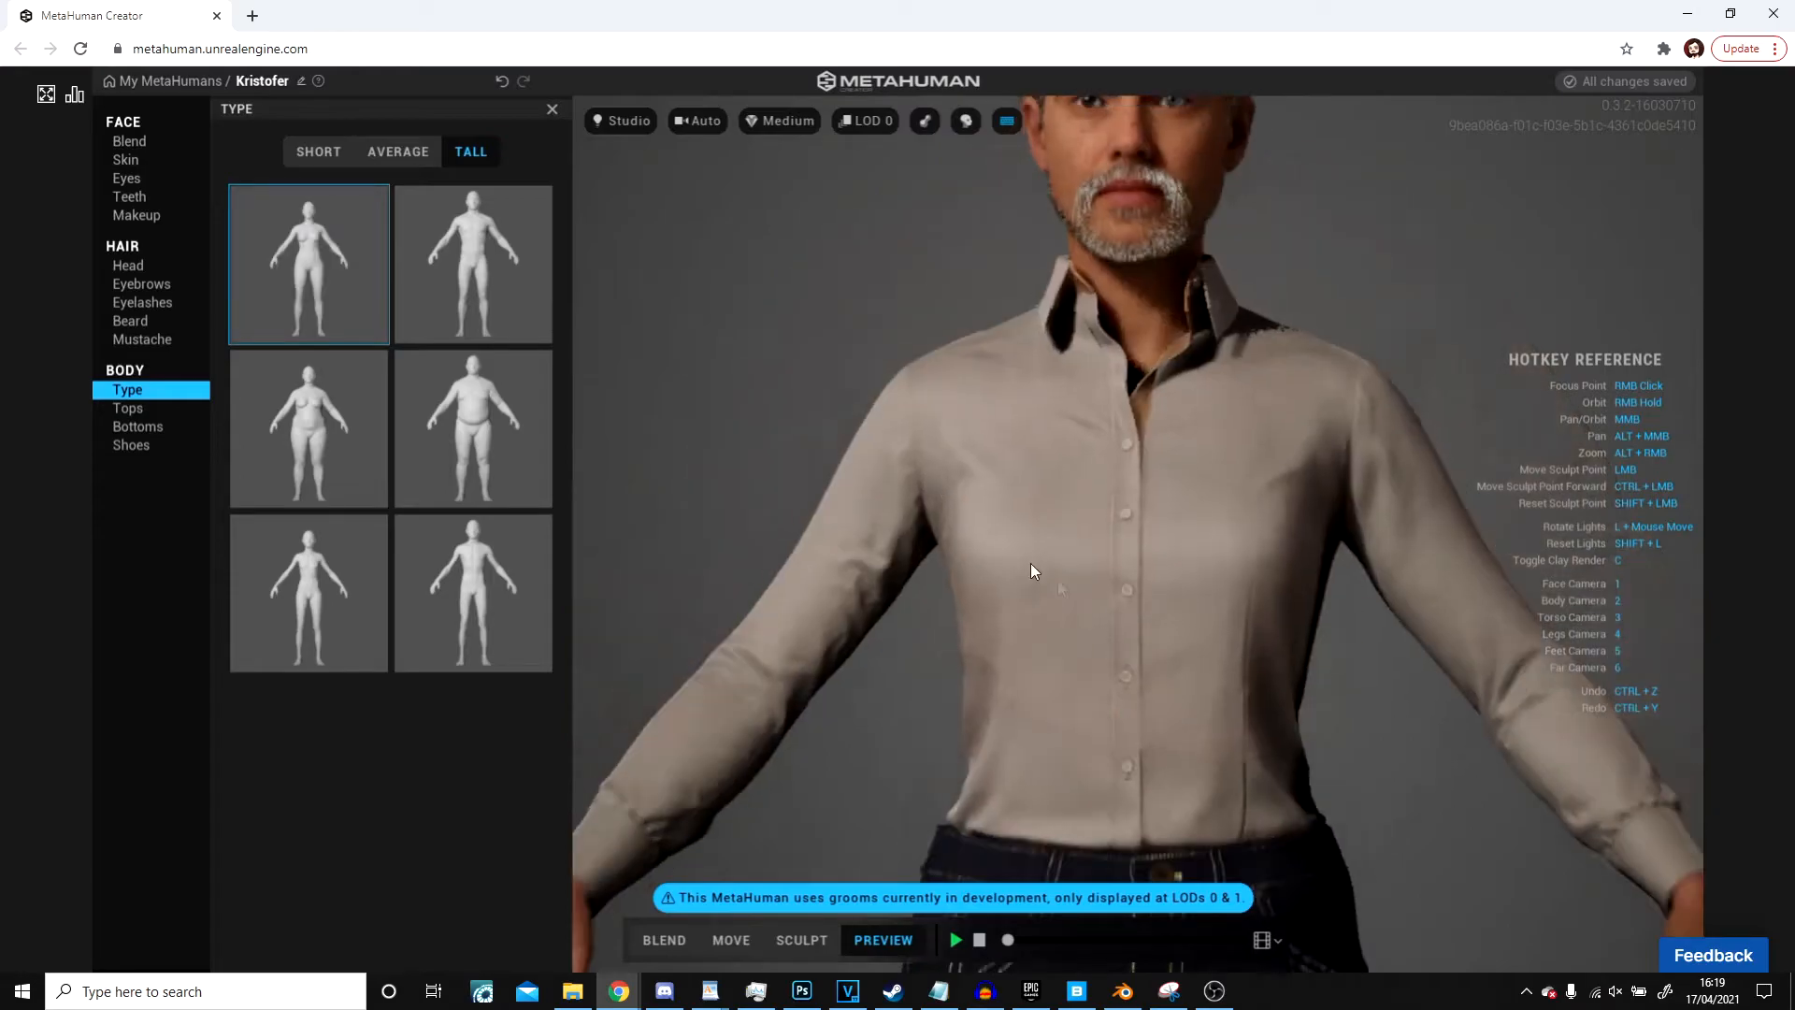
scroll(1188, 369, up, 5)
middle_drag(1153, 356, 1022, 438)
scroll(981, 323, down, 4)
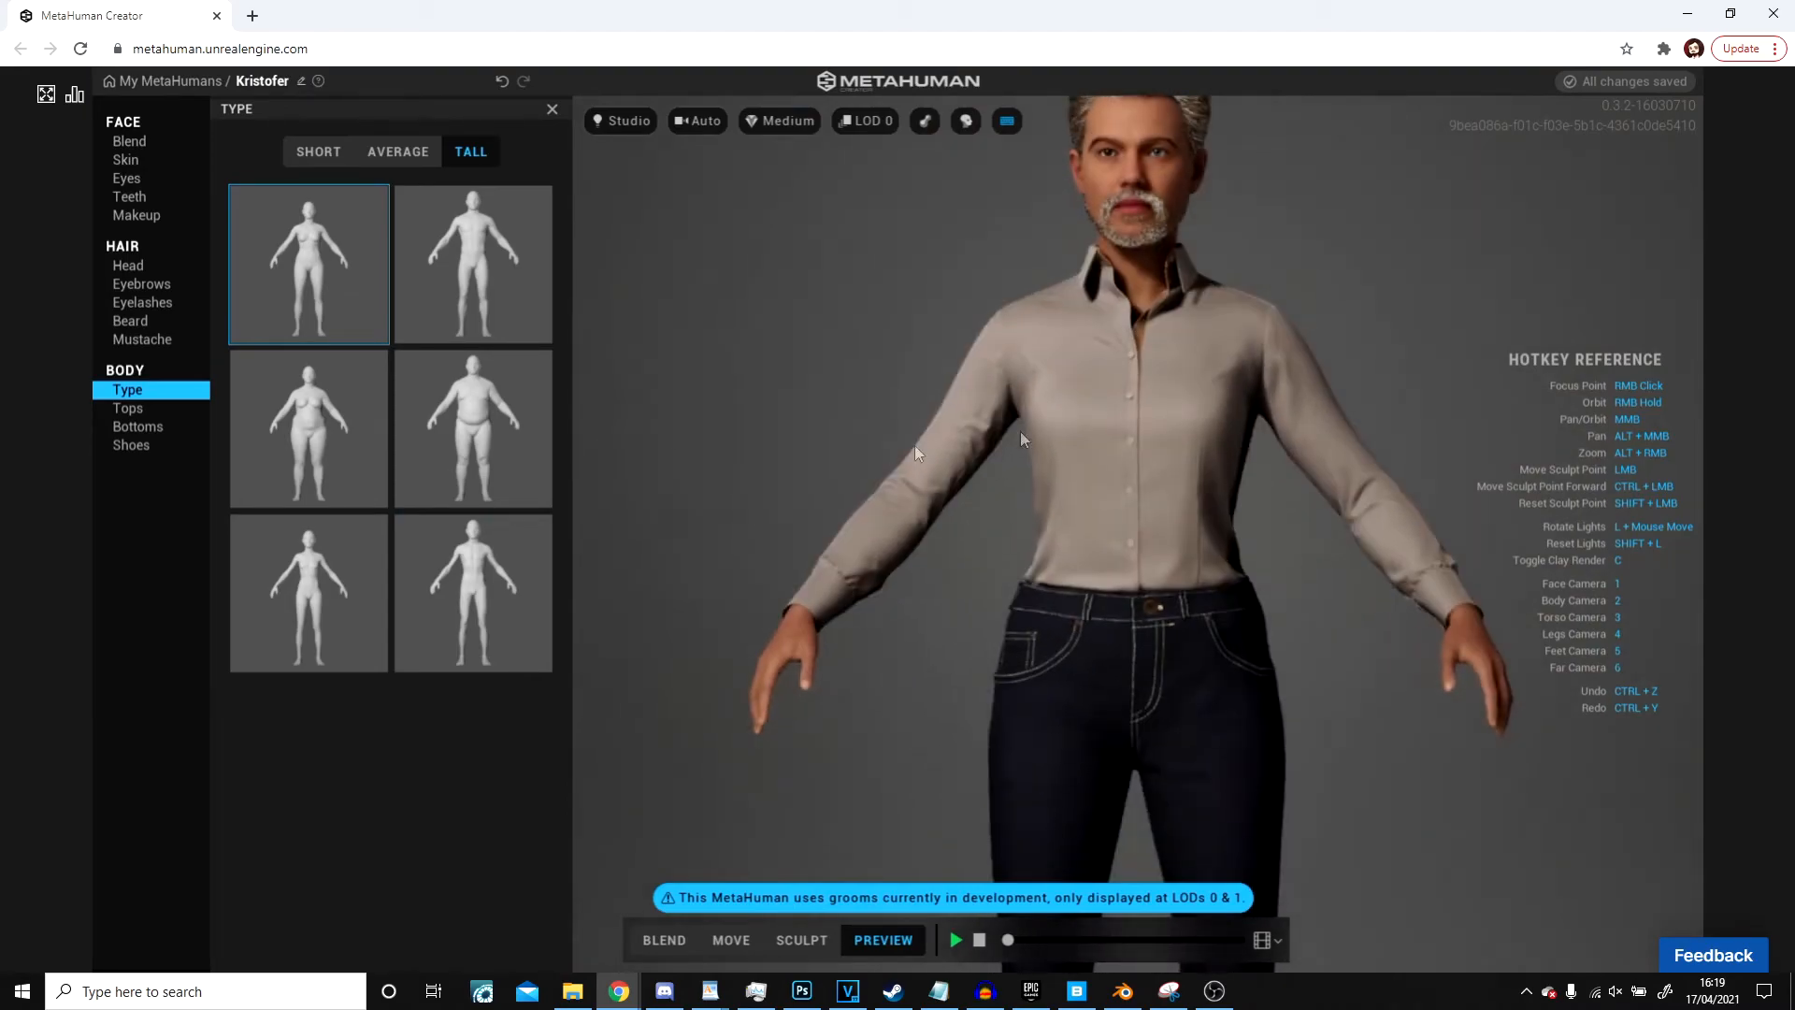
Step: Try the tall heavier female body and view the figure from the front and at an angle
click(331, 410)
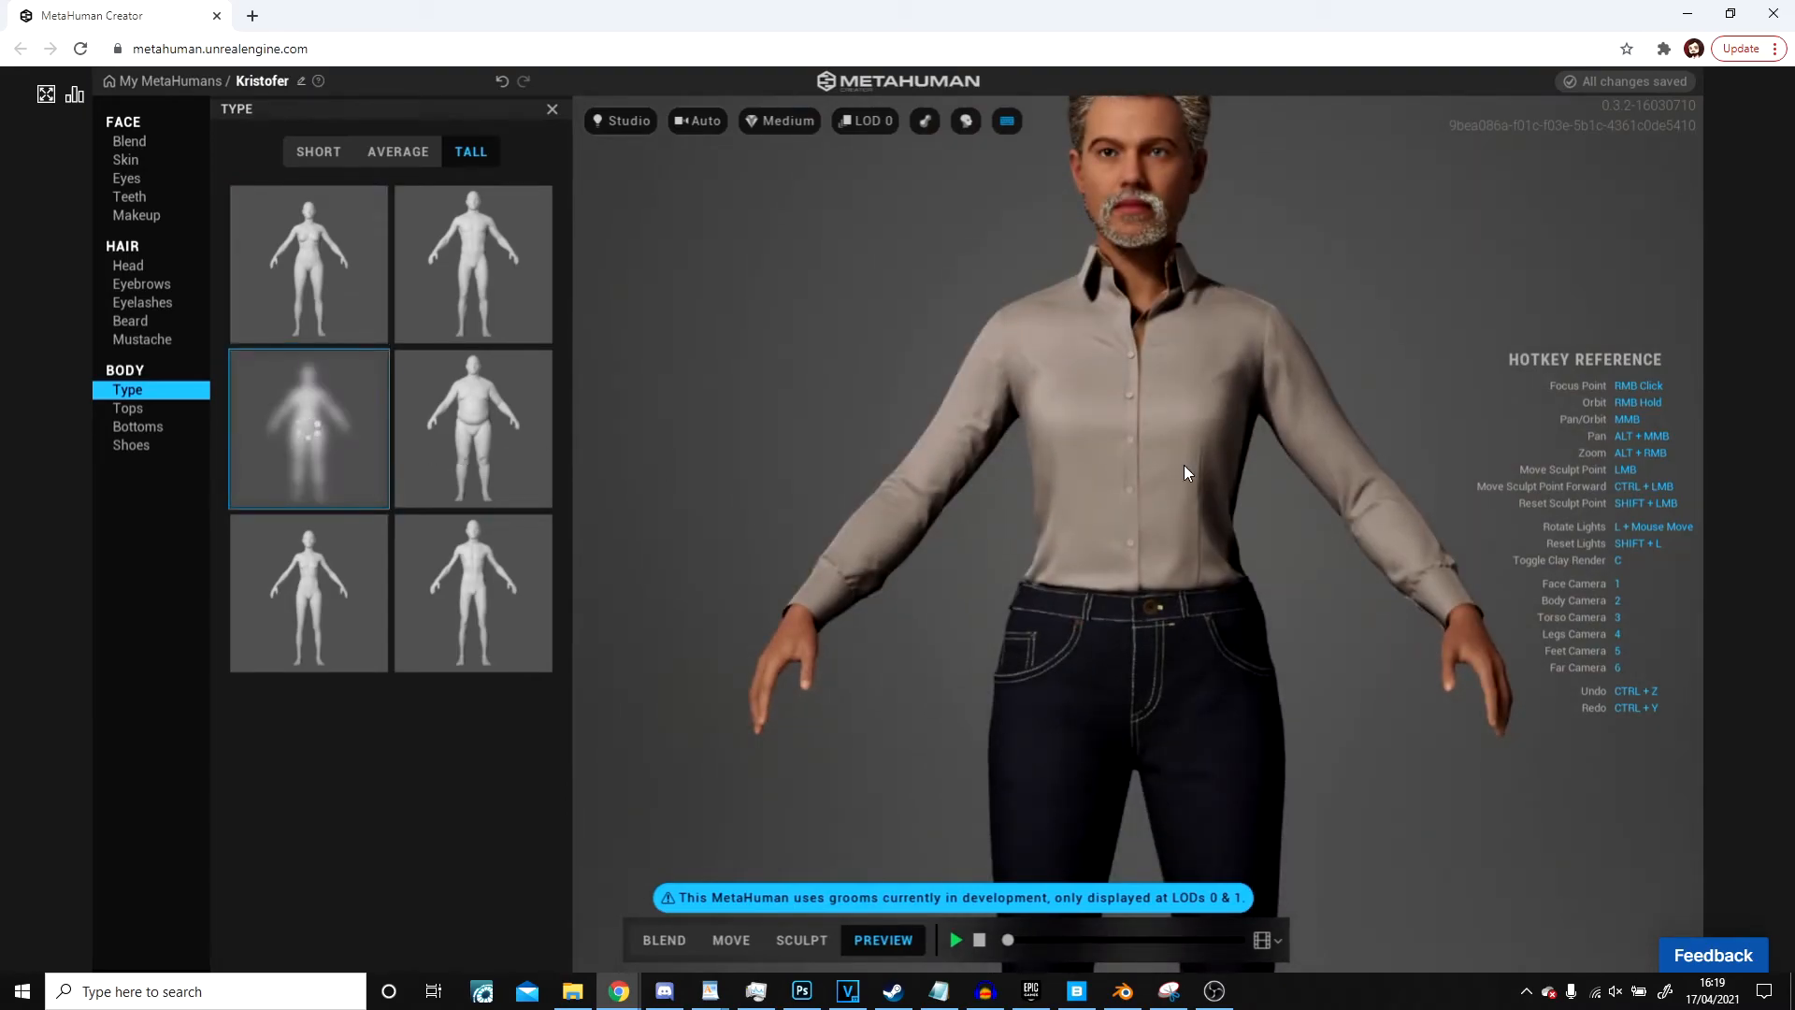
scroll(1185, 466, down, 4)
scroll(1216, 426, up, 6)
middle_drag(1247, 401, 1097, 644)
scroll(1150, 414, up, 4)
middle_drag(1150, 414, 1287, 99)
scroll(1052, 391, down, 6)
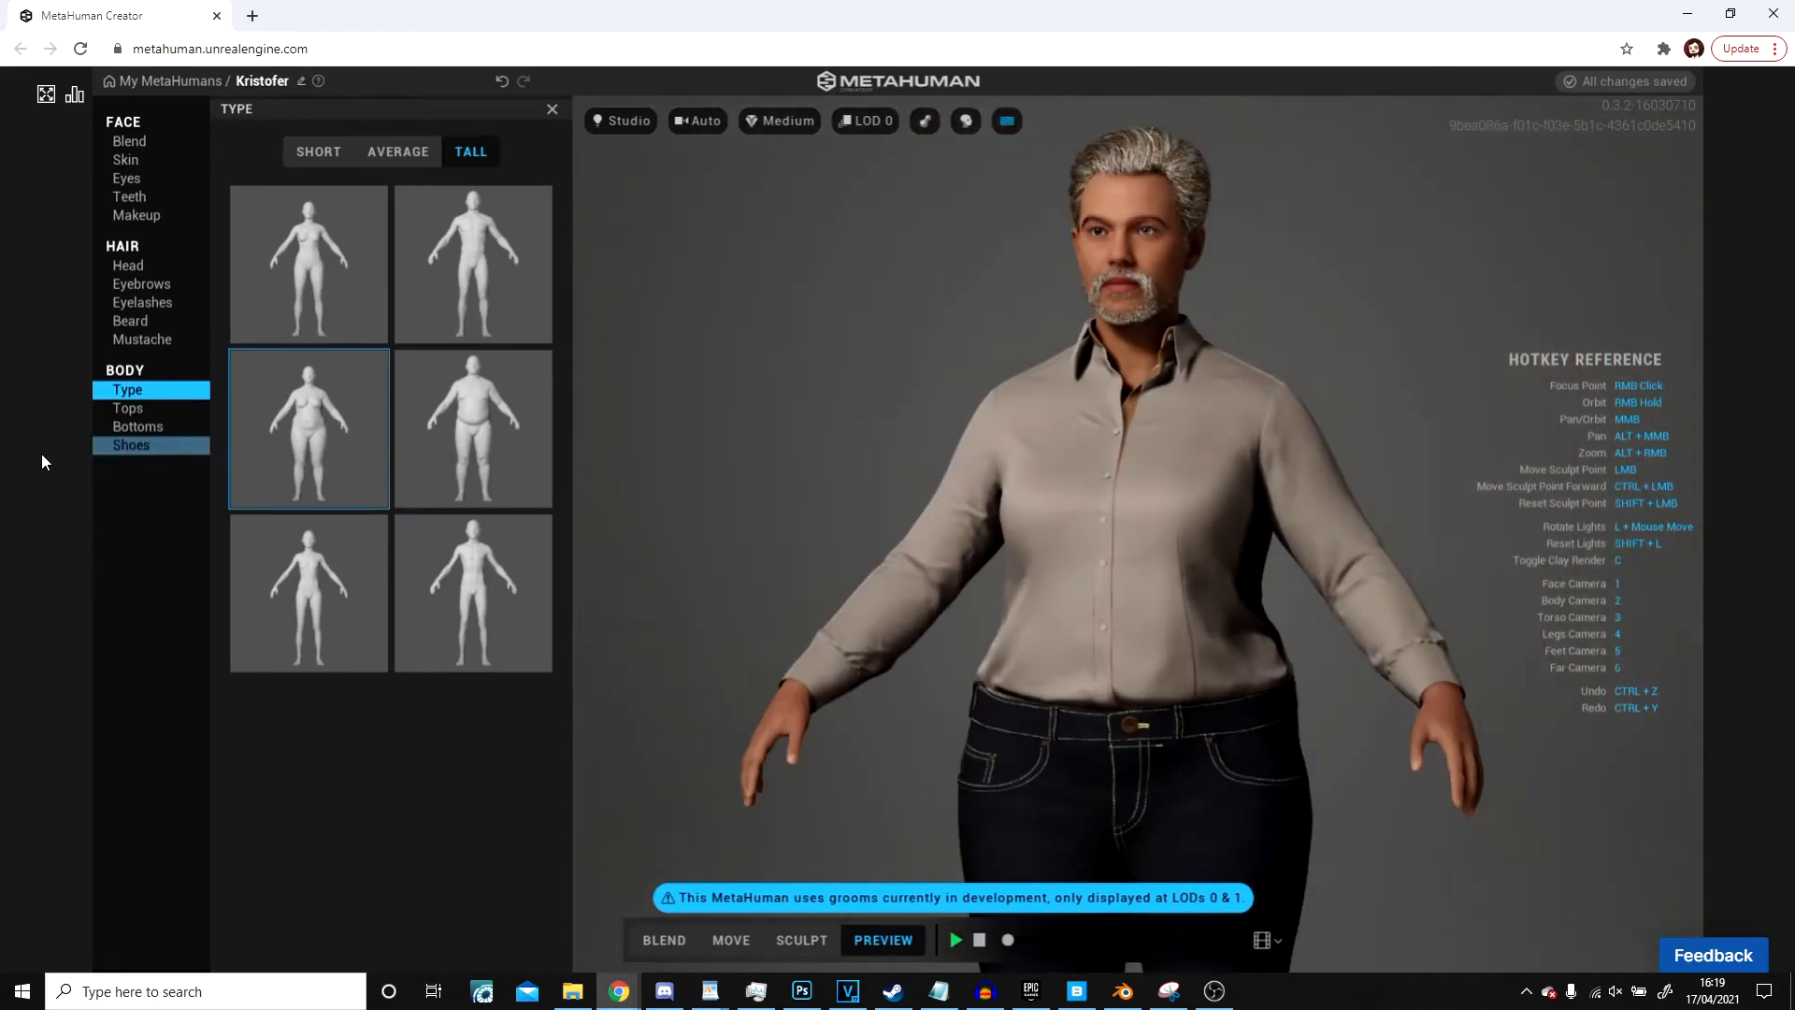
Step: Take off the Button Down Shirt and inspect the bare torso from several angles
click(148, 398)
click(150, 405)
click(299, 294)
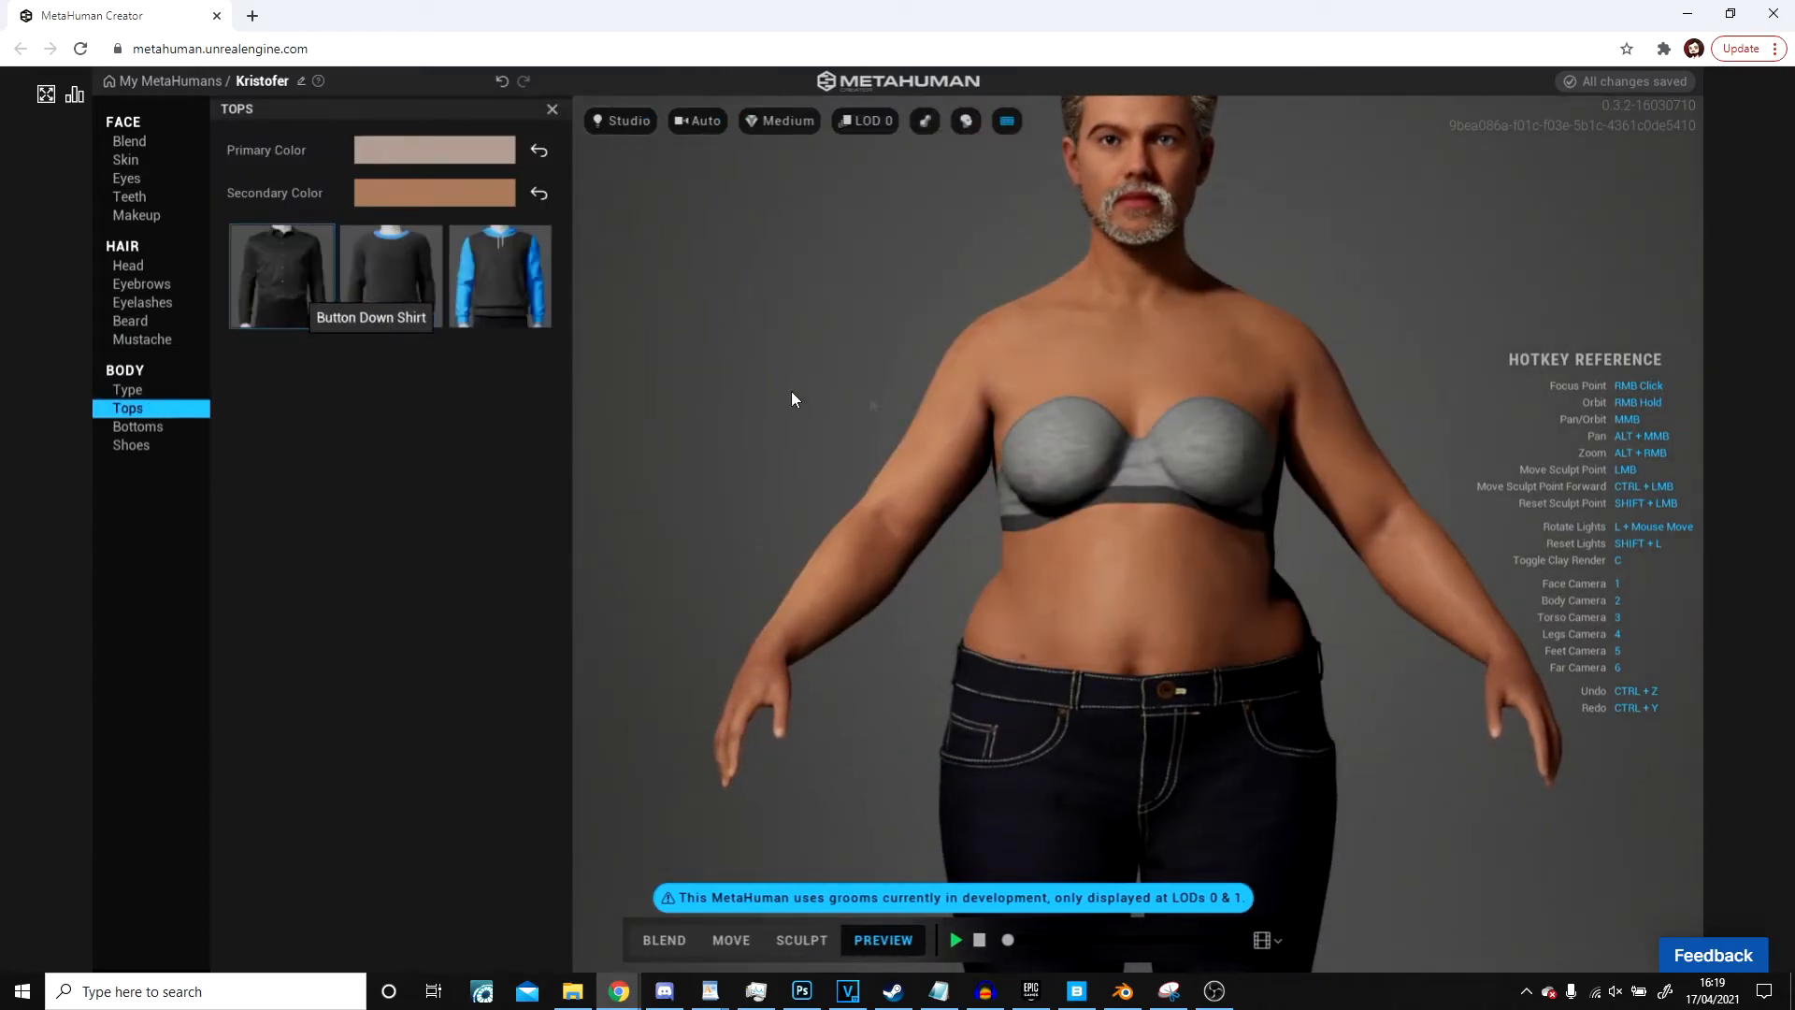
scroll(1208, 443, down, 4)
middle_drag(1208, 443, 1122, 660)
scroll(1264, 398, up, 6)
scroll(1073, 543, up, 3)
middle_drag(1073, 542, 1769, 573)
scroll(1125, 606, down, 8)
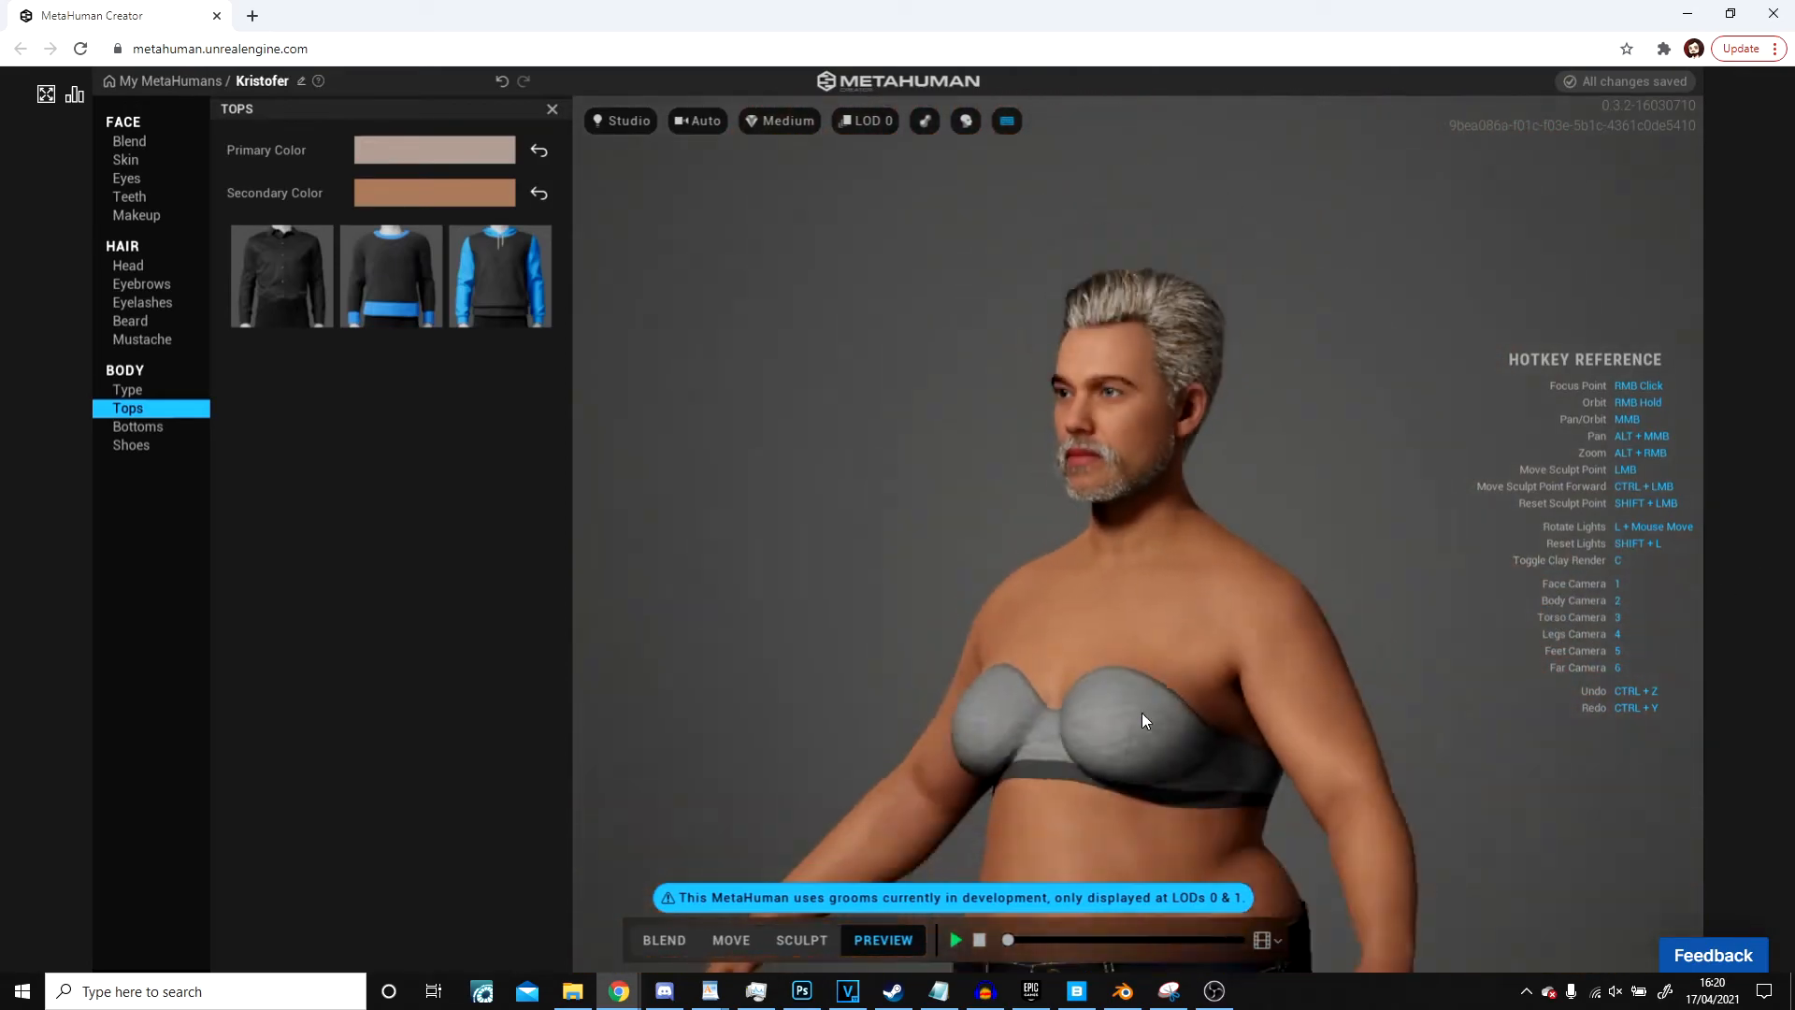
middle_drag(1141, 712, 1455, 619)
scroll(1315, 542, down, 5)
Step: Change the body type to the tall medium-build male and view the torso up close
click(165, 390)
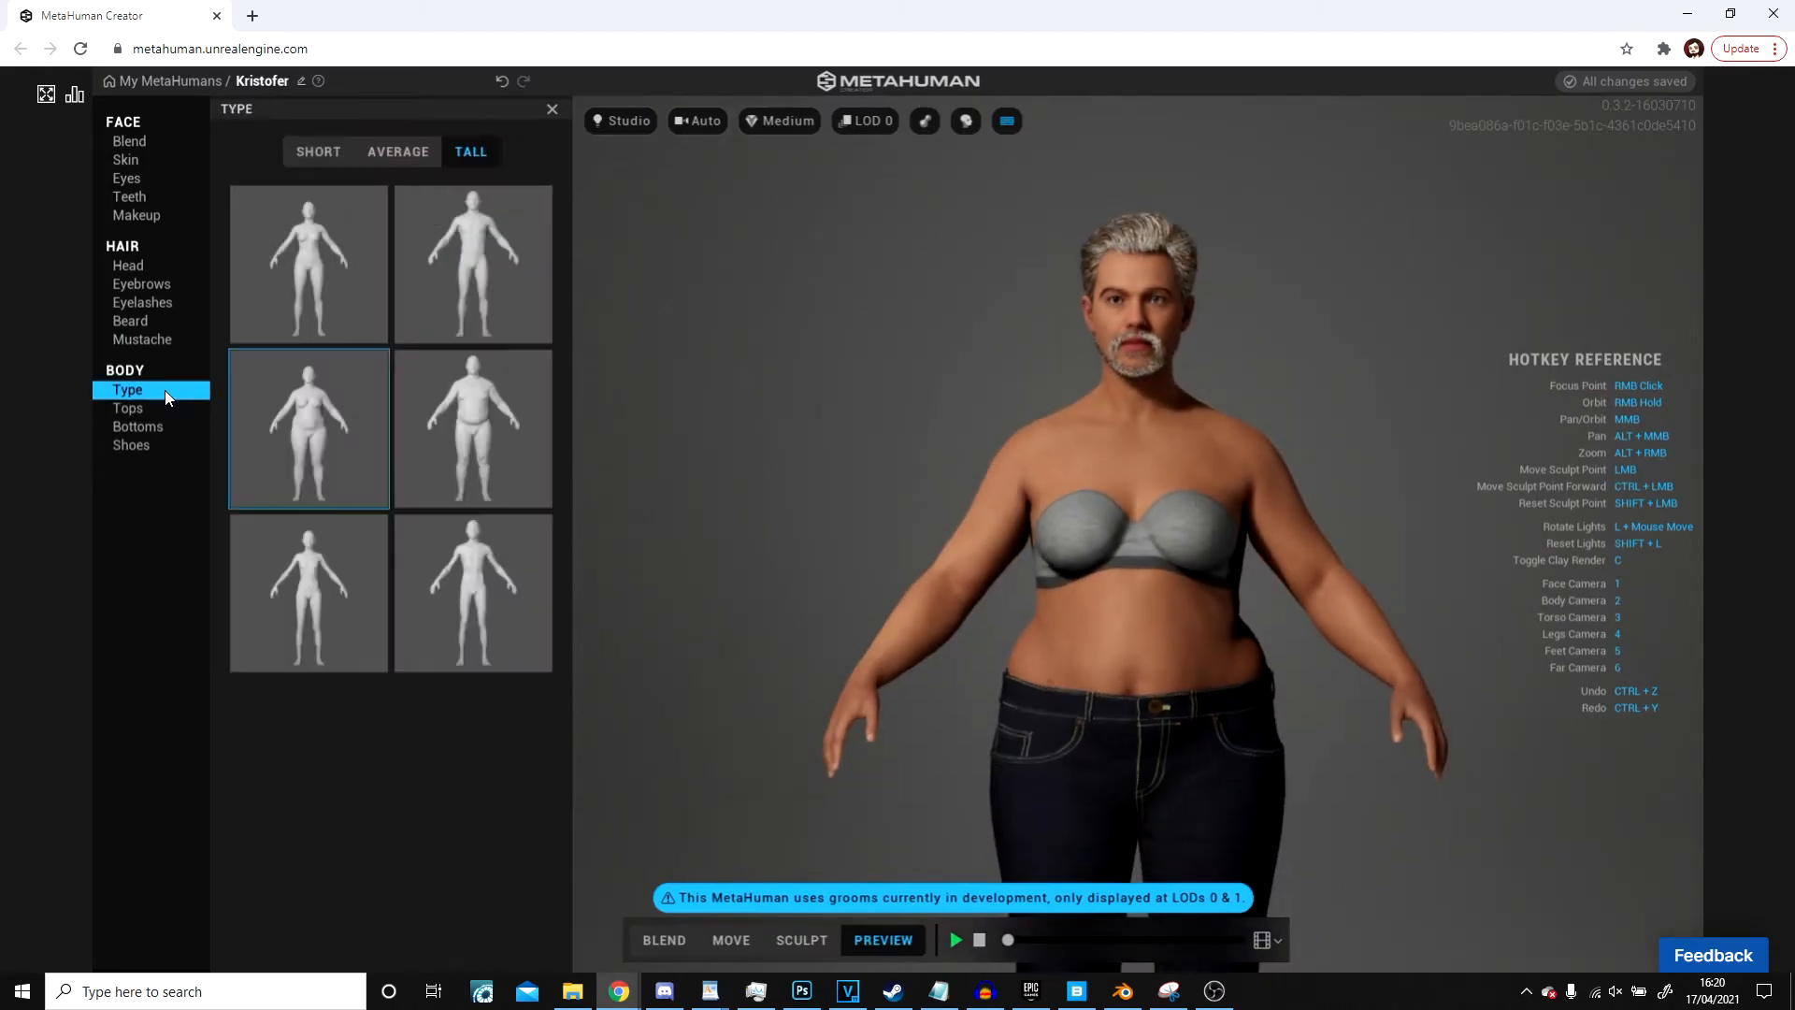
click(498, 266)
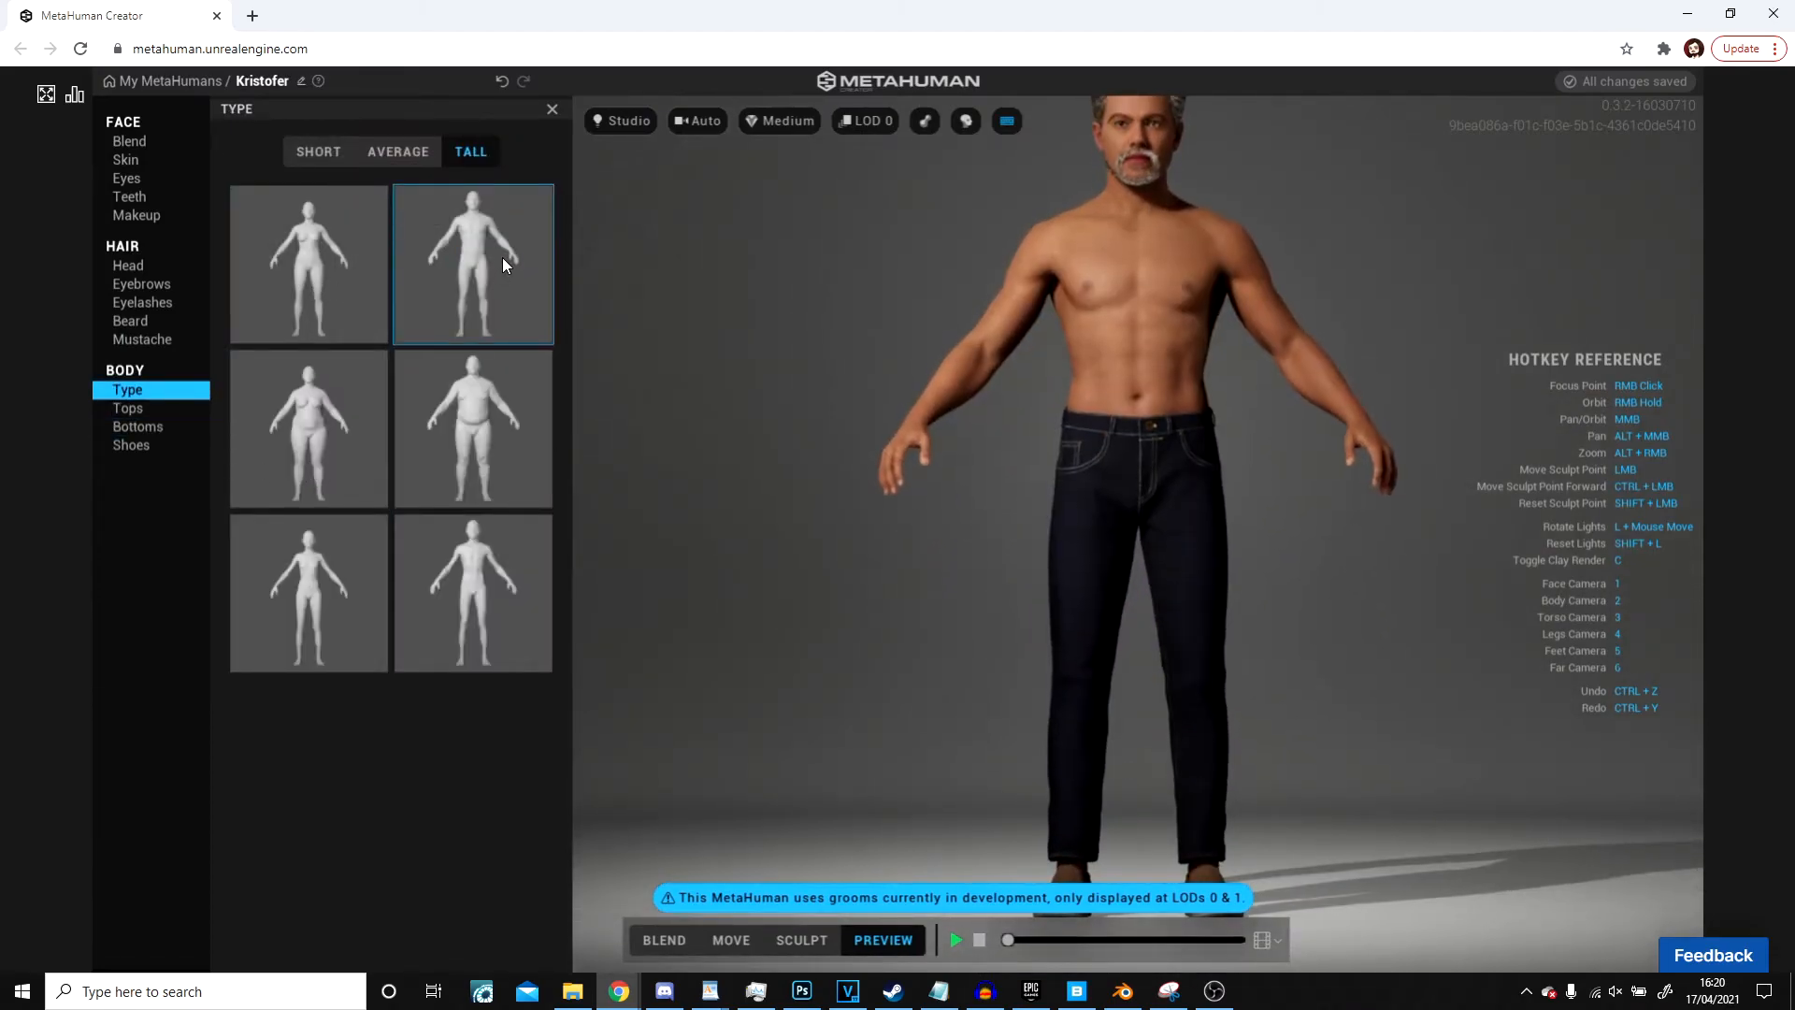
scroll(1168, 374, up, 3)
scroll(1198, 419, up, 2)
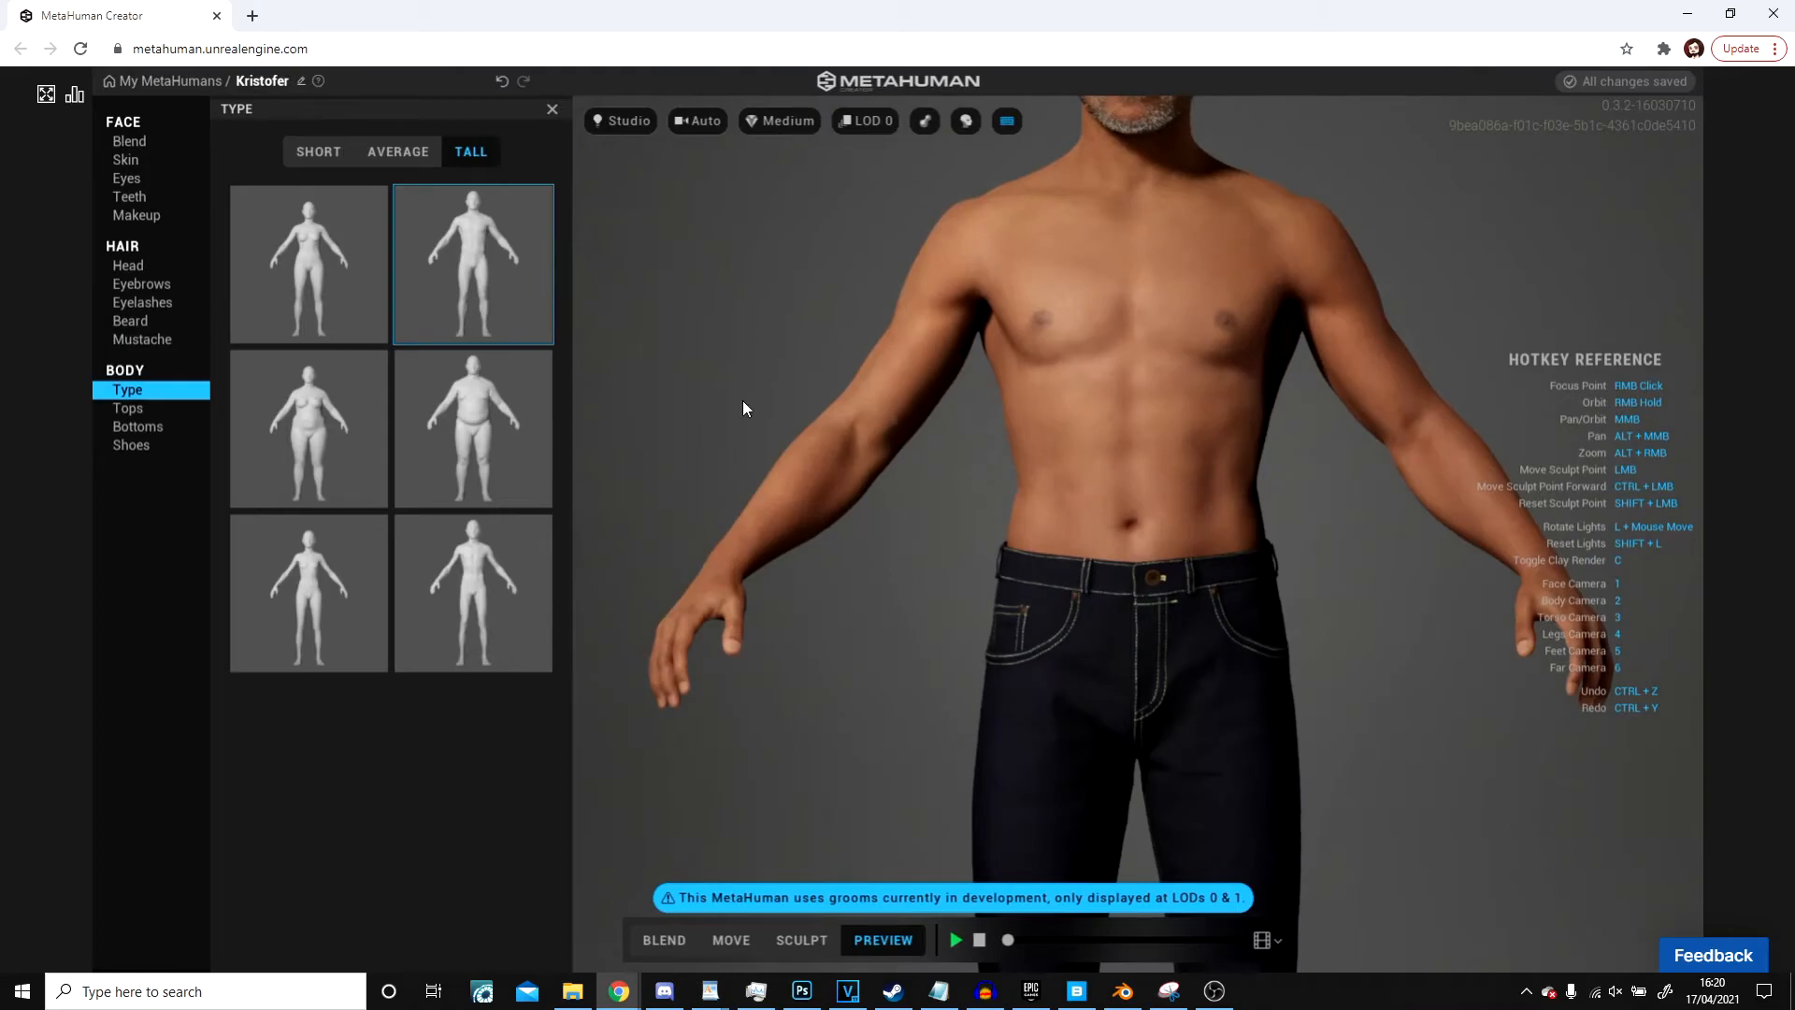
Step: Put the Button Down Shirt on the character and view the upper body
click(129, 406)
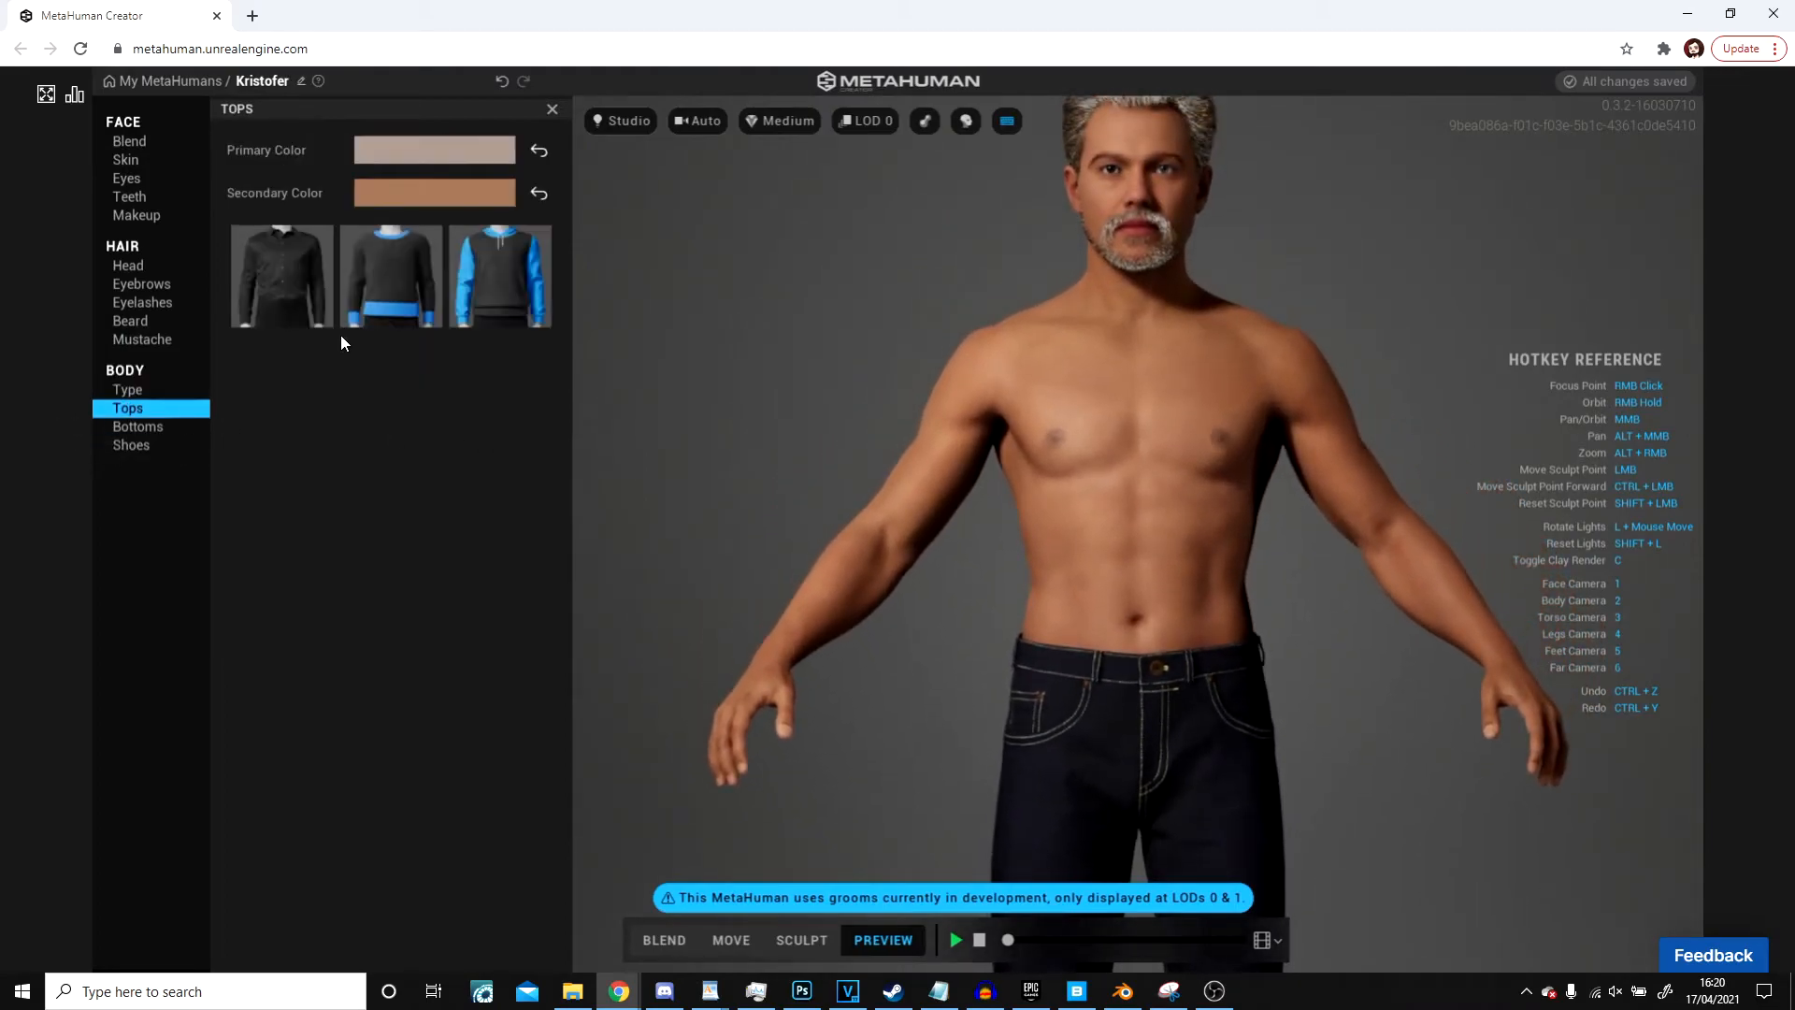
click(320, 297)
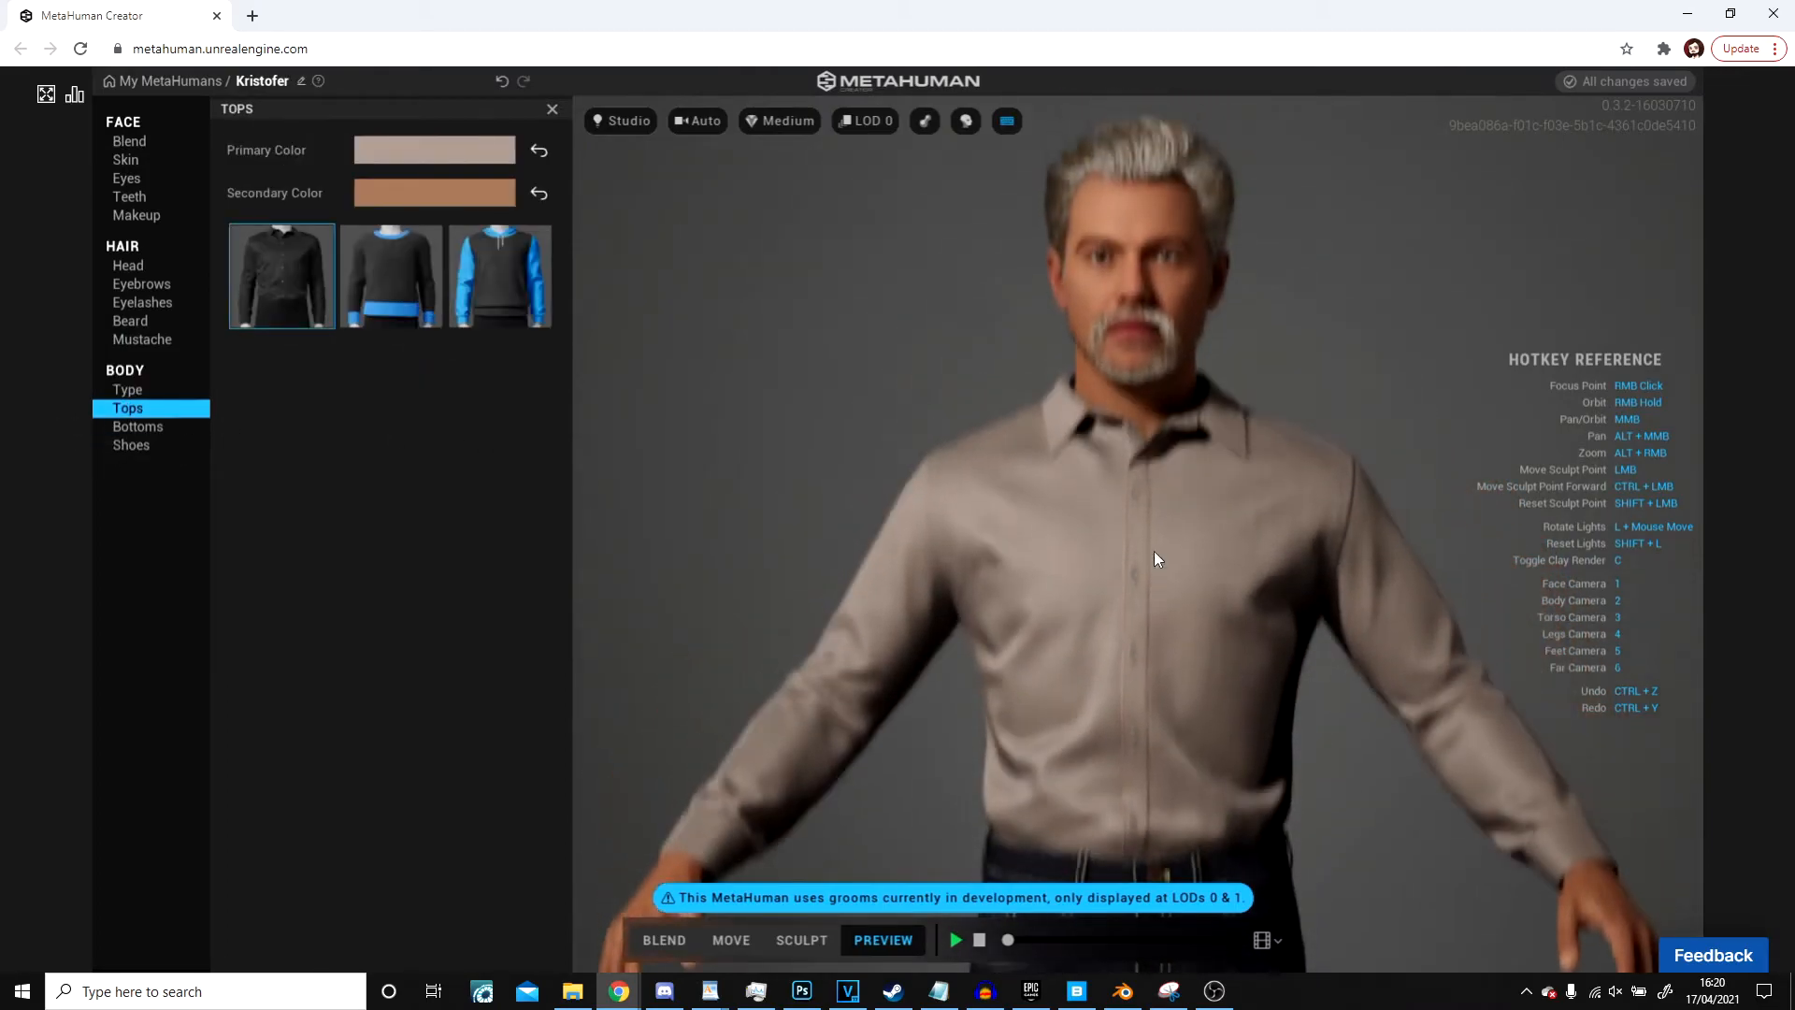
scroll(1171, 587, up, 2)
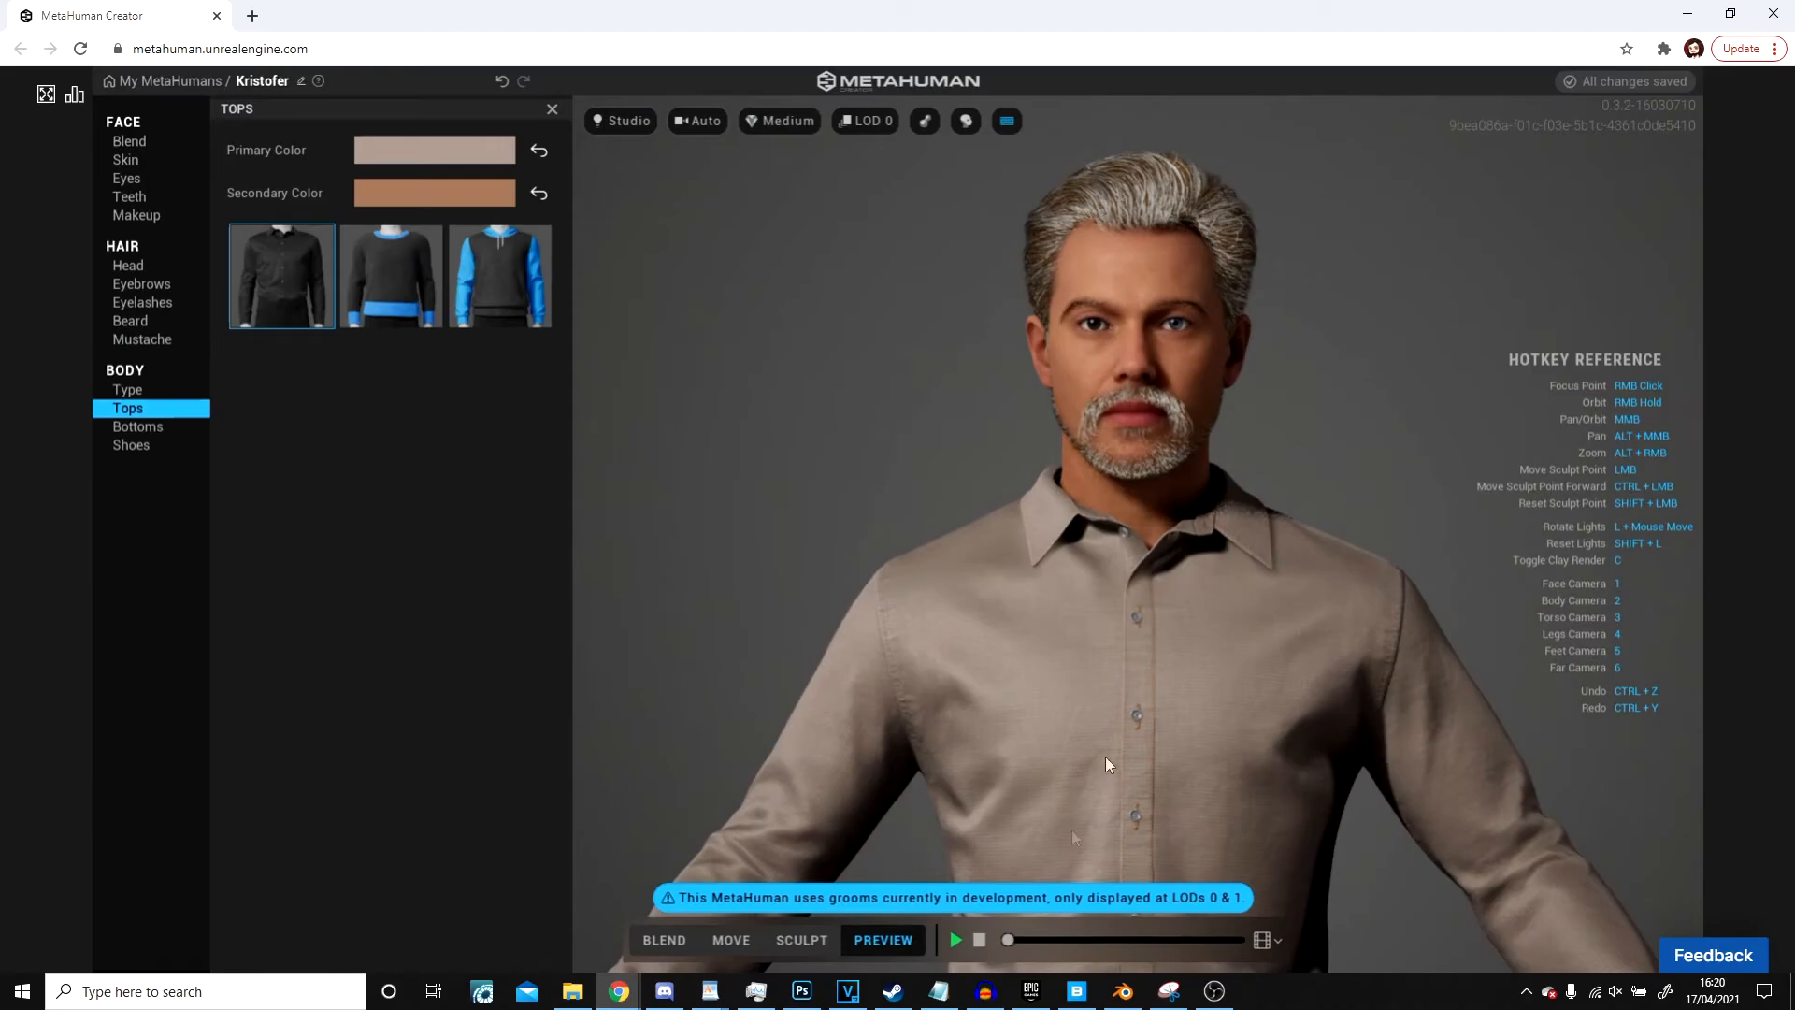
Step: Choose a preview animation, play it, and watch the facial expressions with the Face camera
click(1277, 941)
click(1243, 864)
click(954, 942)
scroll(1247, 626, up, 2)
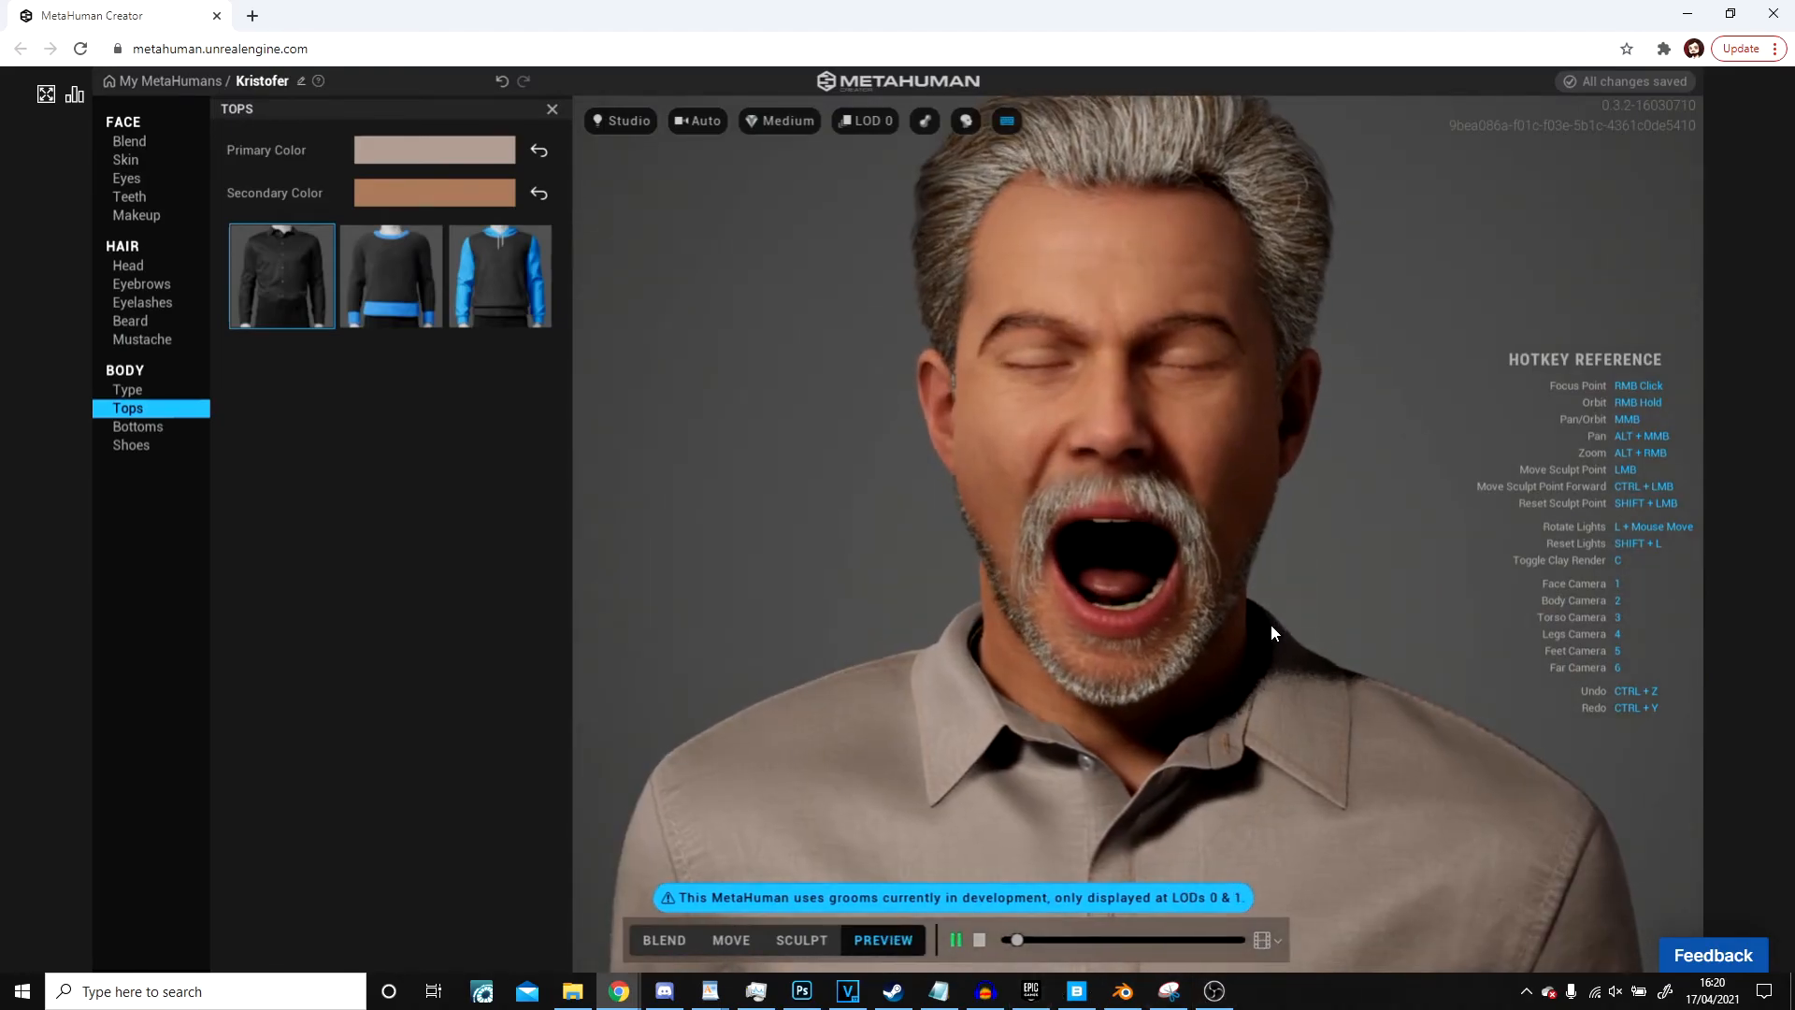
key(1)
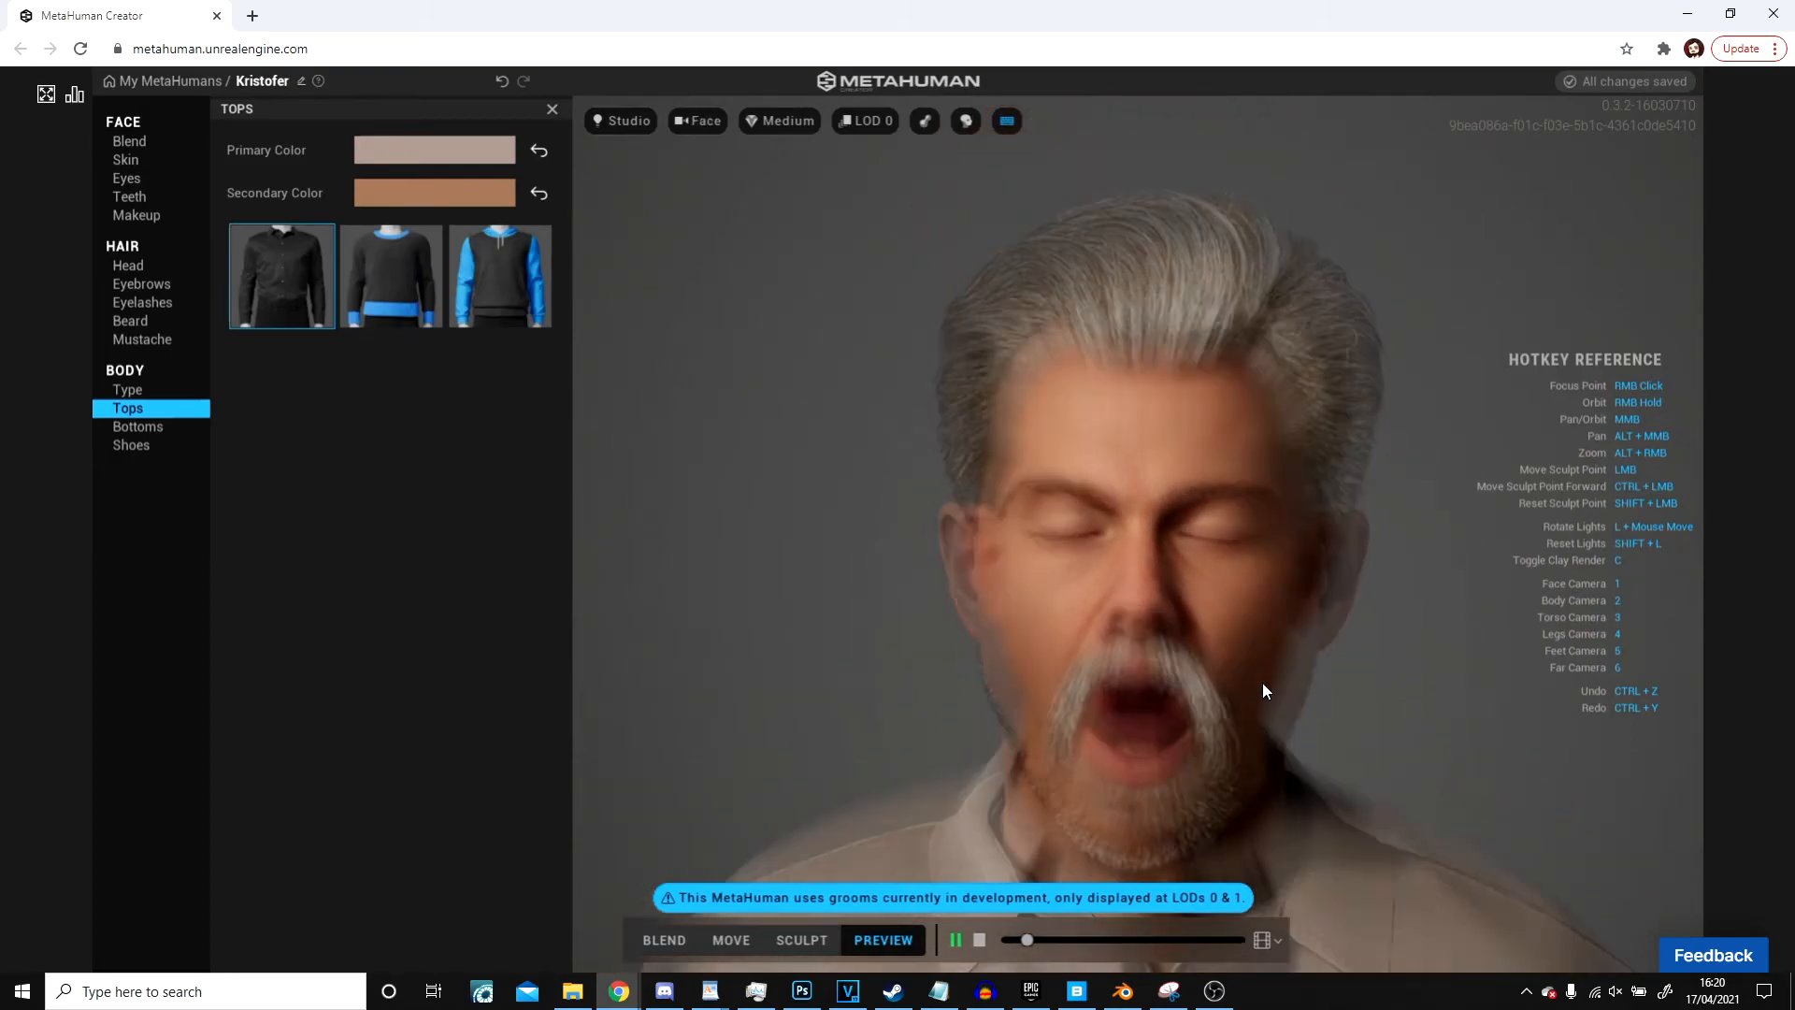
scroll(1293, 686, down, 3)
key(1)
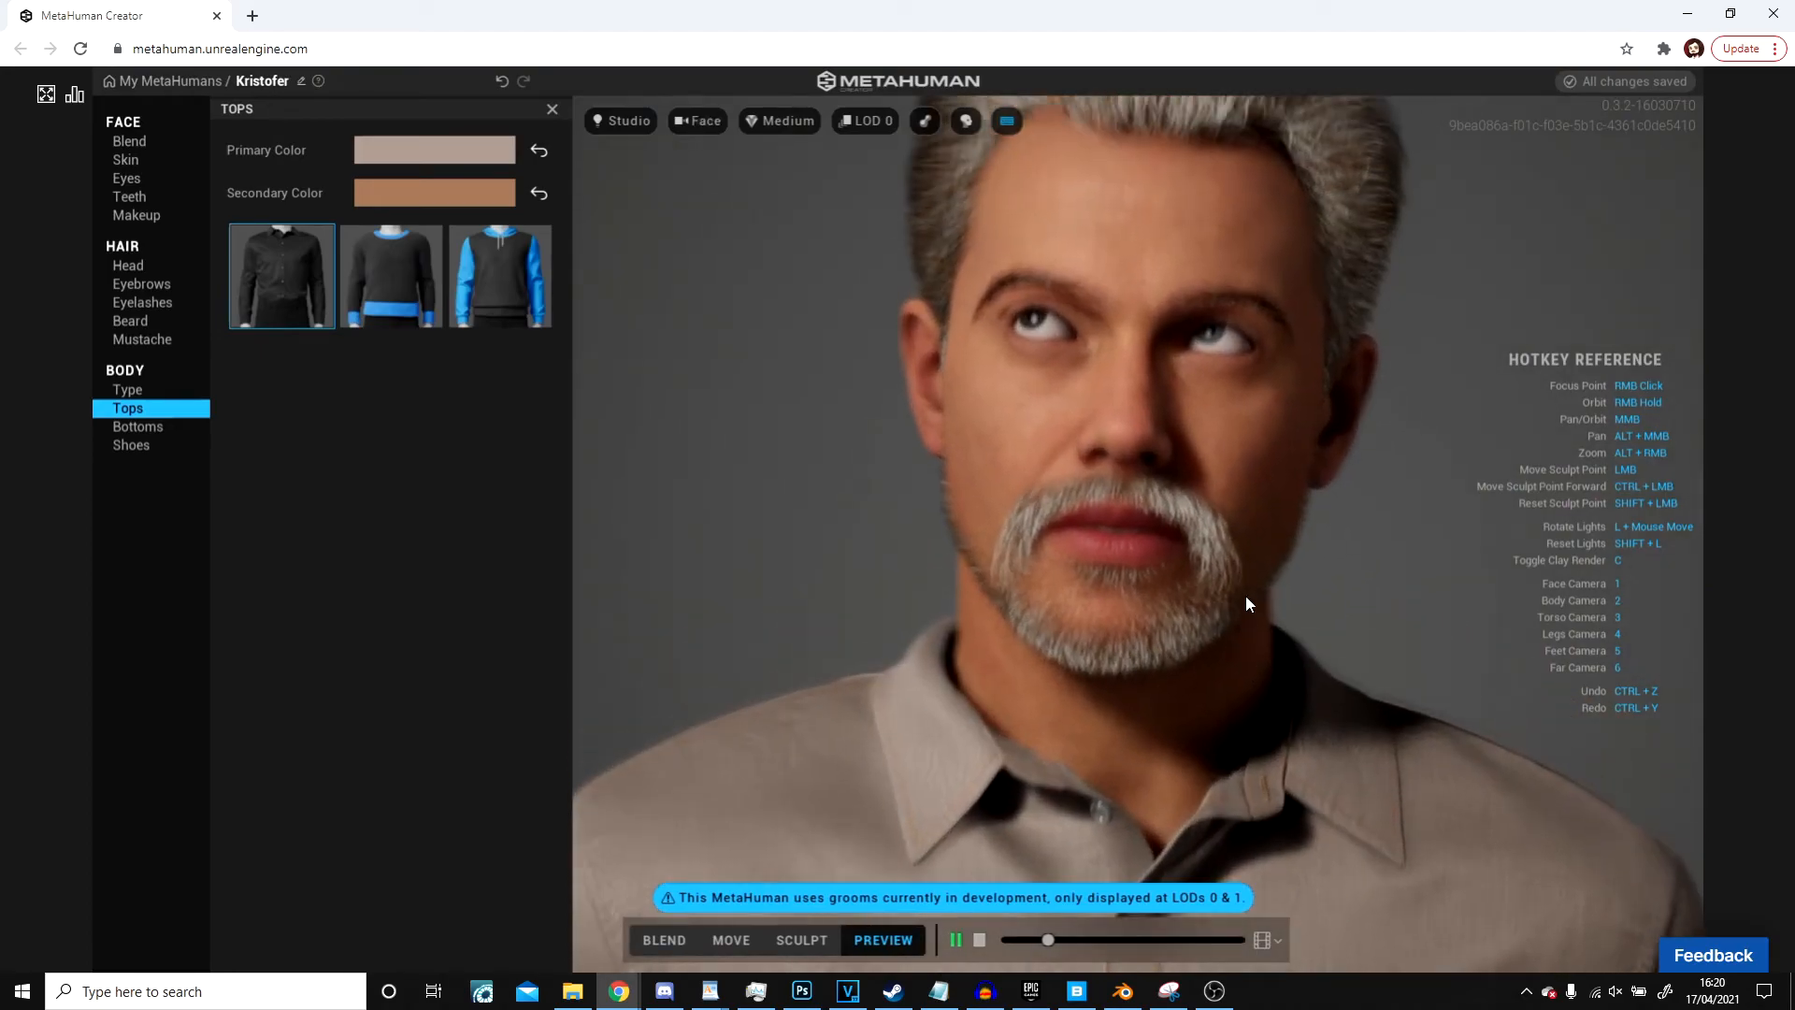